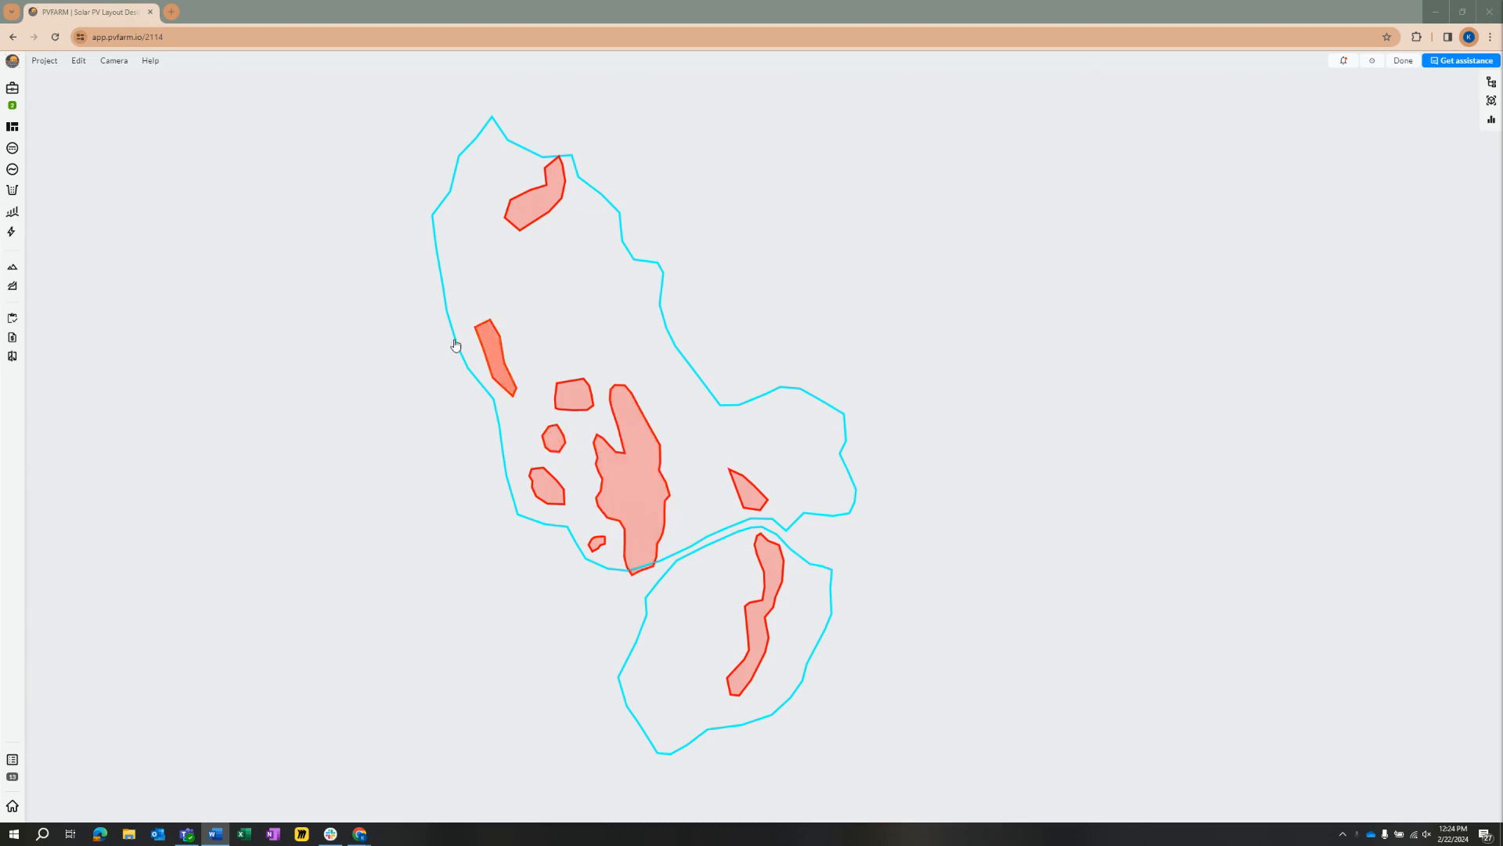
Step: Create a substation and move it between the large exclusion and the small exclusion near the main area's southern edge
{"action": "left_click", "coordinate": [14, 132]}
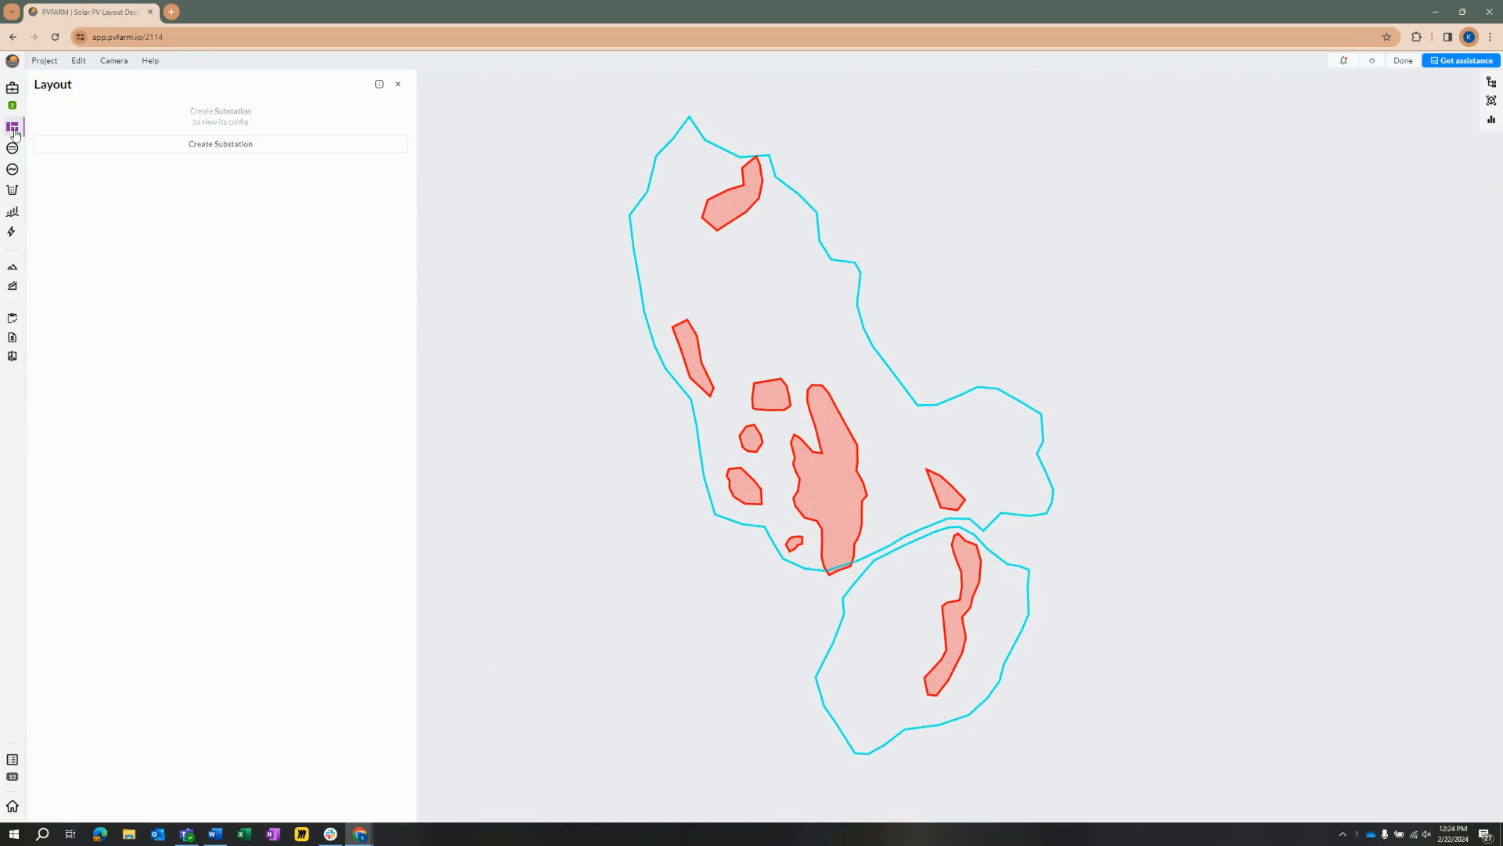
{"action": "left_click", "coordinate": [259, 148]}
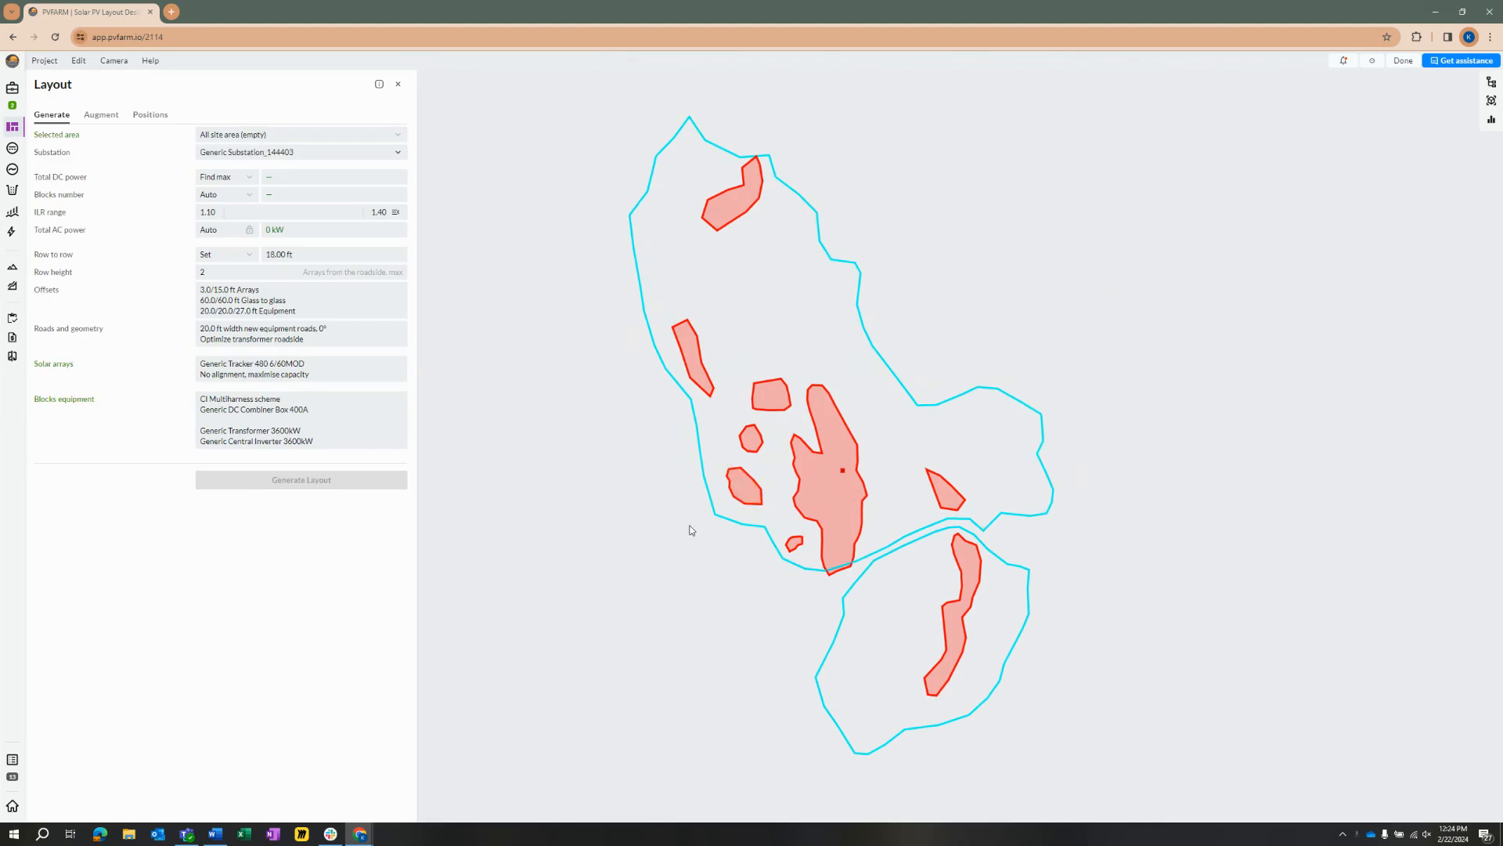
{"action": "left_click", "coordinate": [844, 474]}
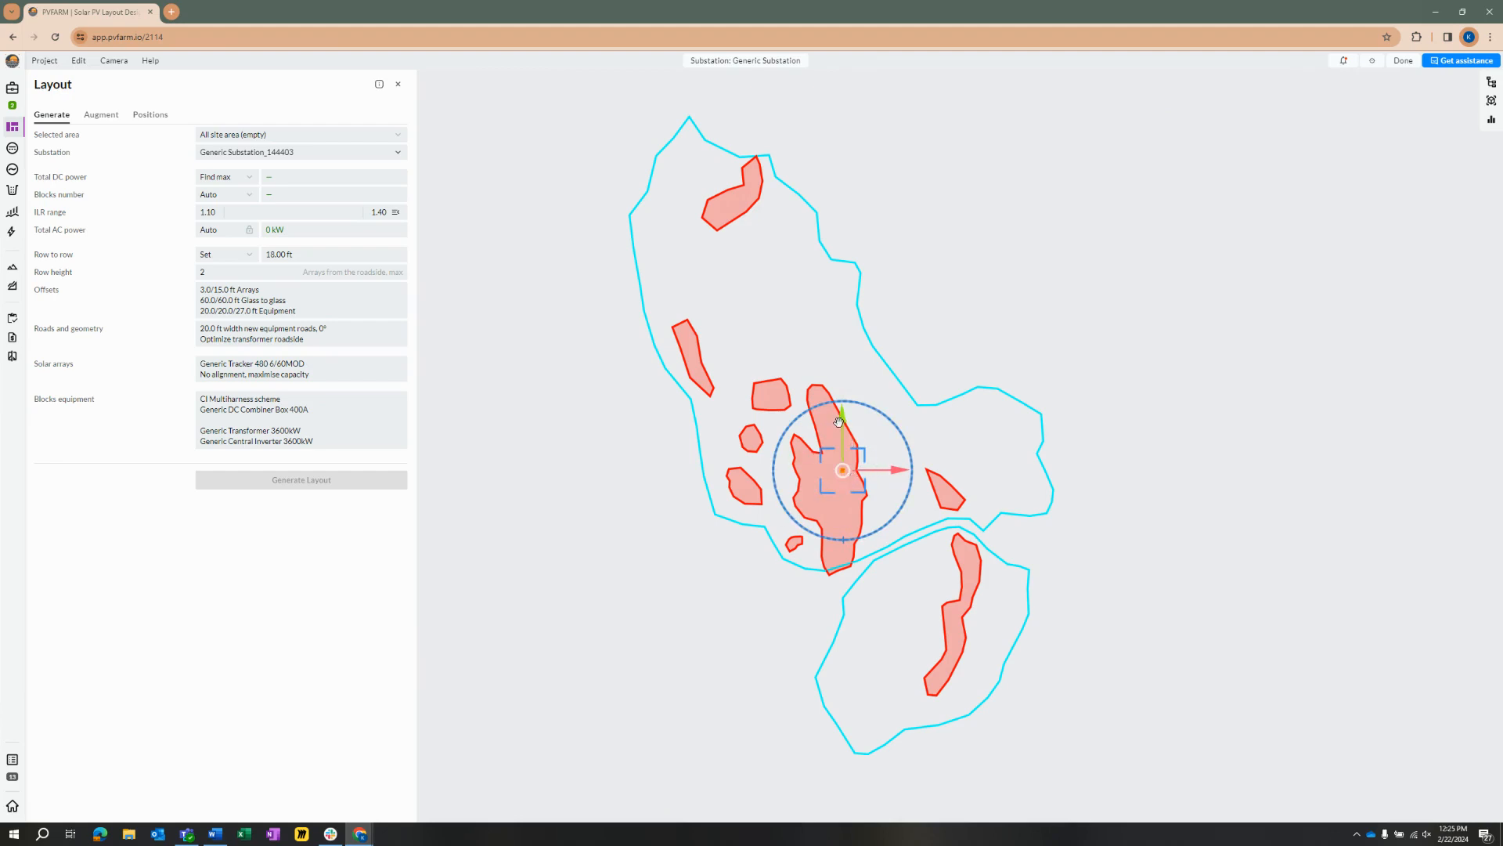
{"action": "mouse_move", "coordinate": [840, 421]}
{"action": "left_mouse_down"}
{"action": "mouse_move", "coordinate": [838, 336]}
{"action": "mouse_move", "coordinate": [888, 371]}
{"action": "mouse_move", "coordinate": [955, 371]}
{"action": "mouse_move", "coordinate": [922, 371]}
{"action": "left_mouse_up"}
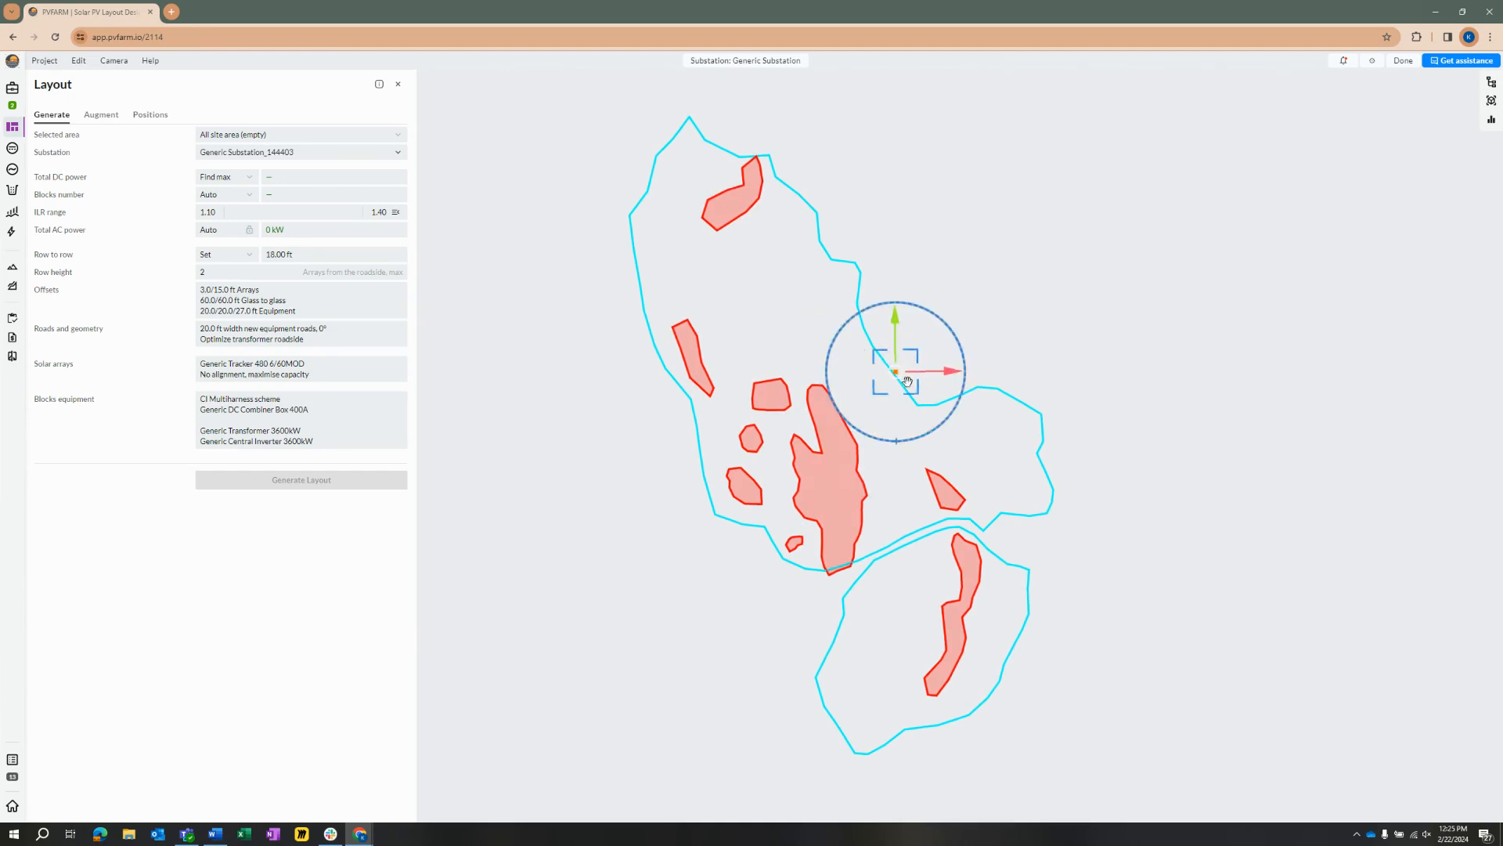
{"action": "mouse_move", "coordinate": [911, 352]}
{"action": "left_mouse_down"}
{"action": "mouse_move", "coordinate": [902, 291]}
{"action": "mouse_move", "coordinate": [783, 392]}
{"action": "mouse_move", "coordinate": [775, 485]}
{"action": "mouse_move", "coordinate": [818, 526]}
{"action": "mouse_move", "coordinate": [827, 517]}
{"action": "left_mouse_up"}
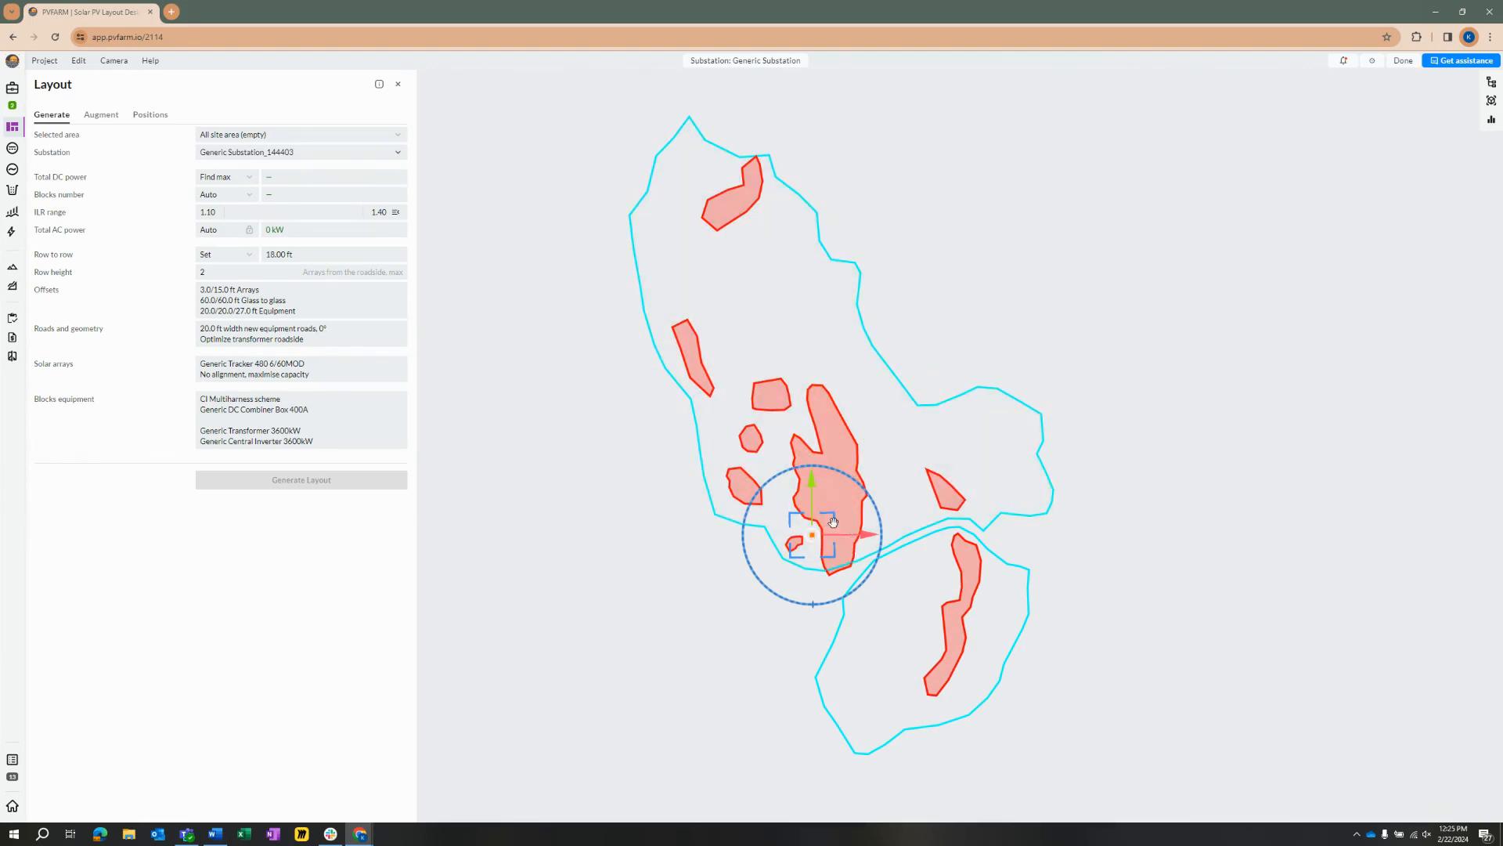
{"action": "mouse_move", "coordinate": [835, 520]}
{"action": "left_mouse_down"}
{"action": "mouse_move", "coordinate": [920, 477]}
{"action": "mouse_move", "coordinate": [965, 422]}
{"action": "left_mouse_up"}
{"action": "key", "text": "ctrl+z"}
{"action": "left_click", "coordinate": [869, 550]}
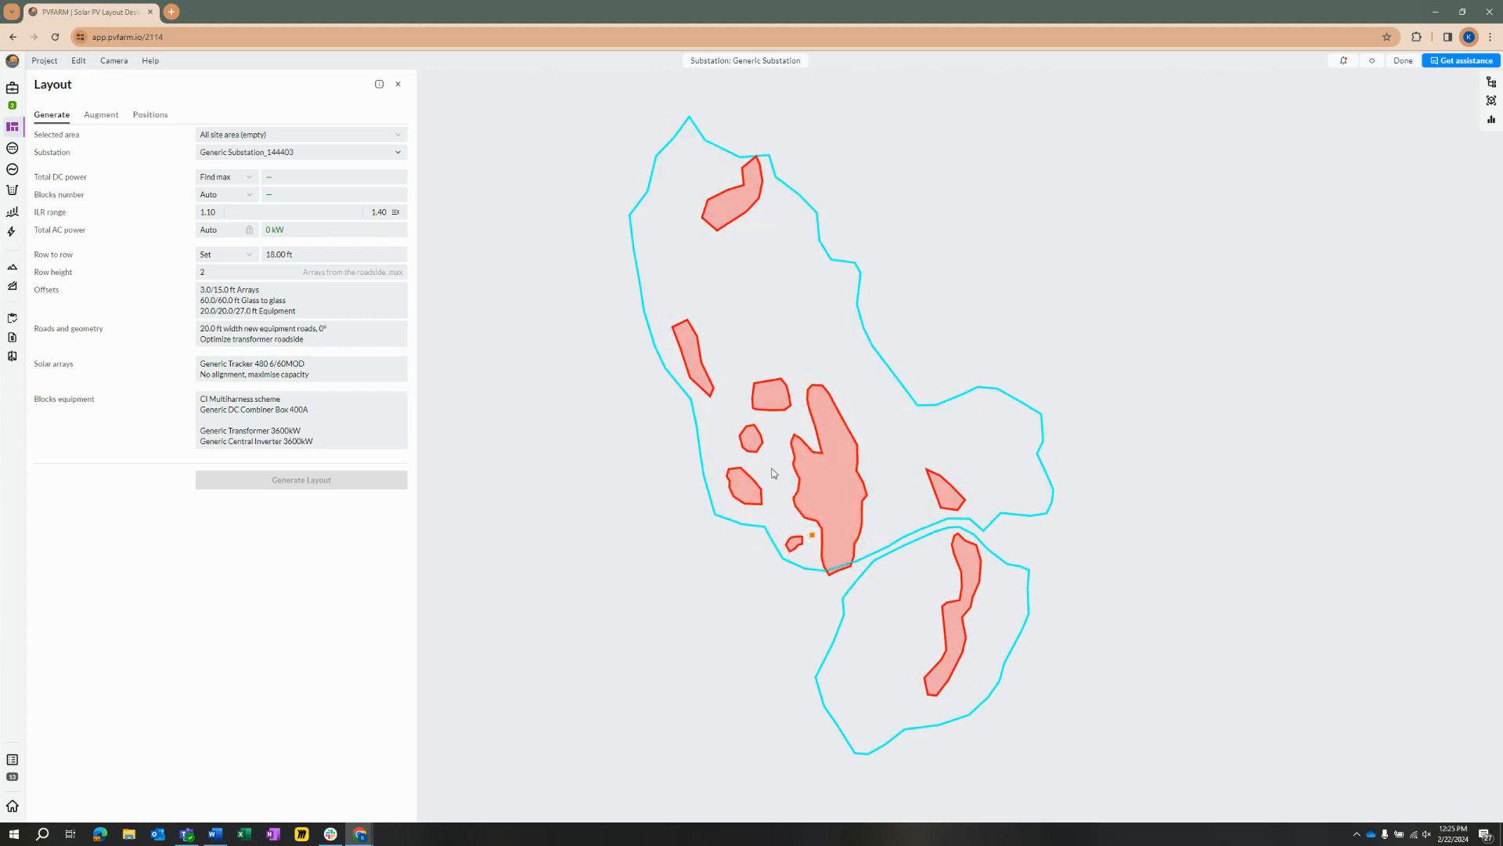
Step: Assign all 11 listed boundaries, both buildable areas and every exclusion, to the layout's selected site area
{"action": "left_click", "coordinate": [307, 140]}
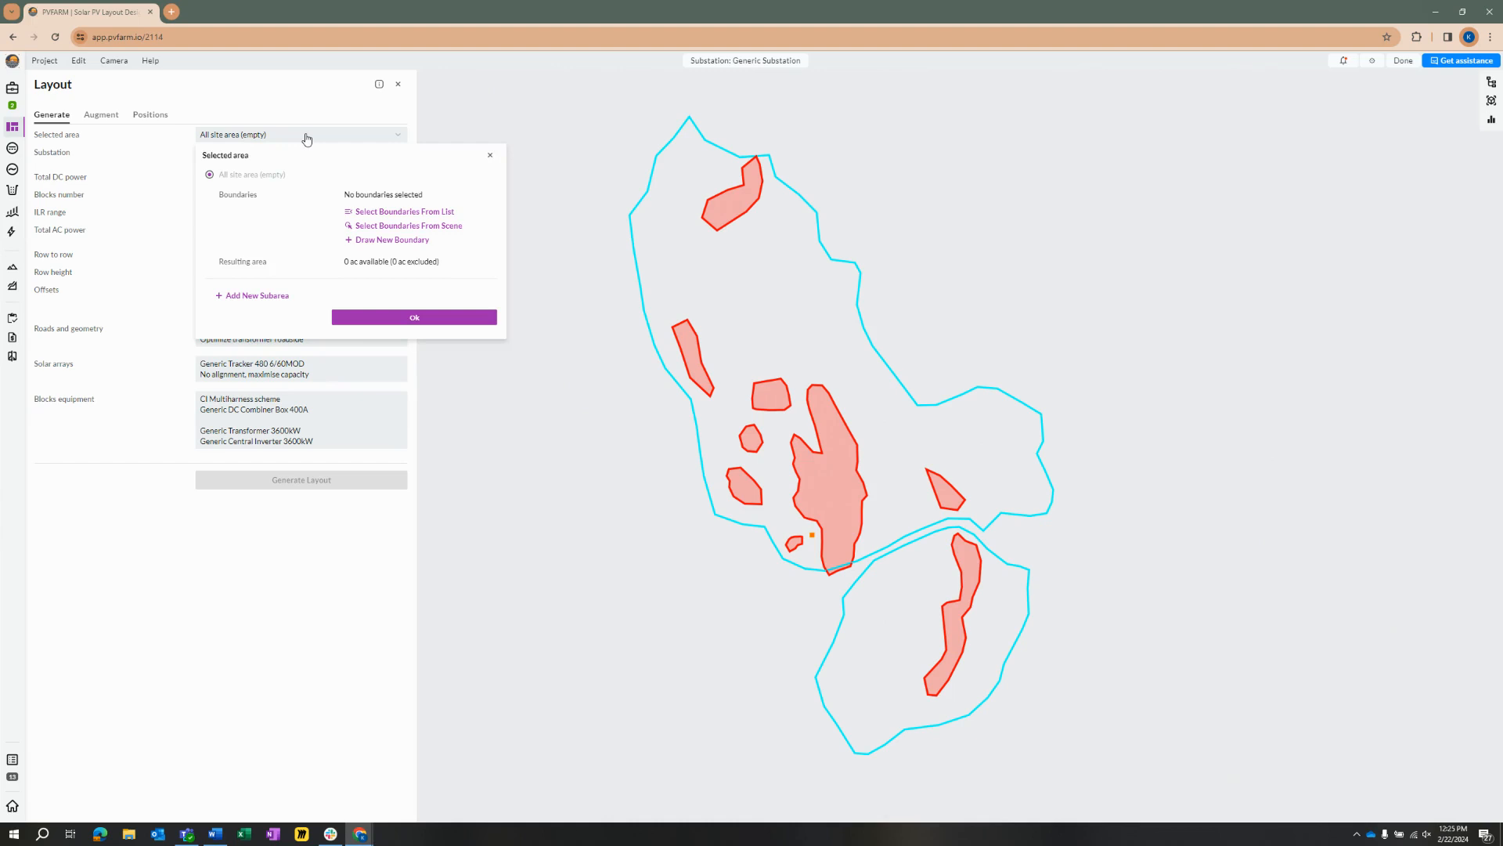
{"action": "left_click", "coordinate": [389, 216]}
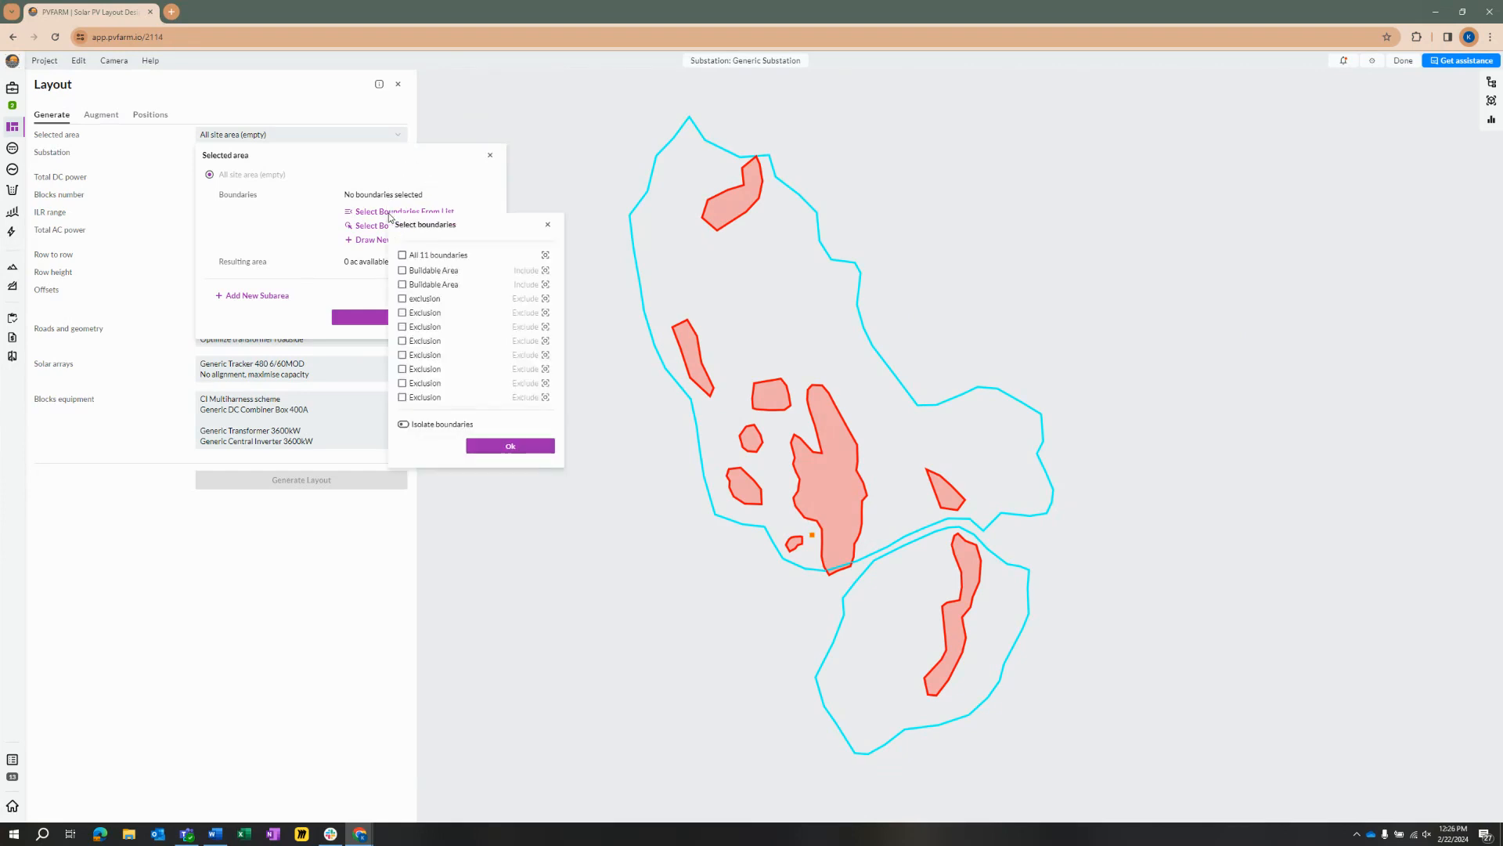
{"action": "left_click", "coordinate": [402, 256]}
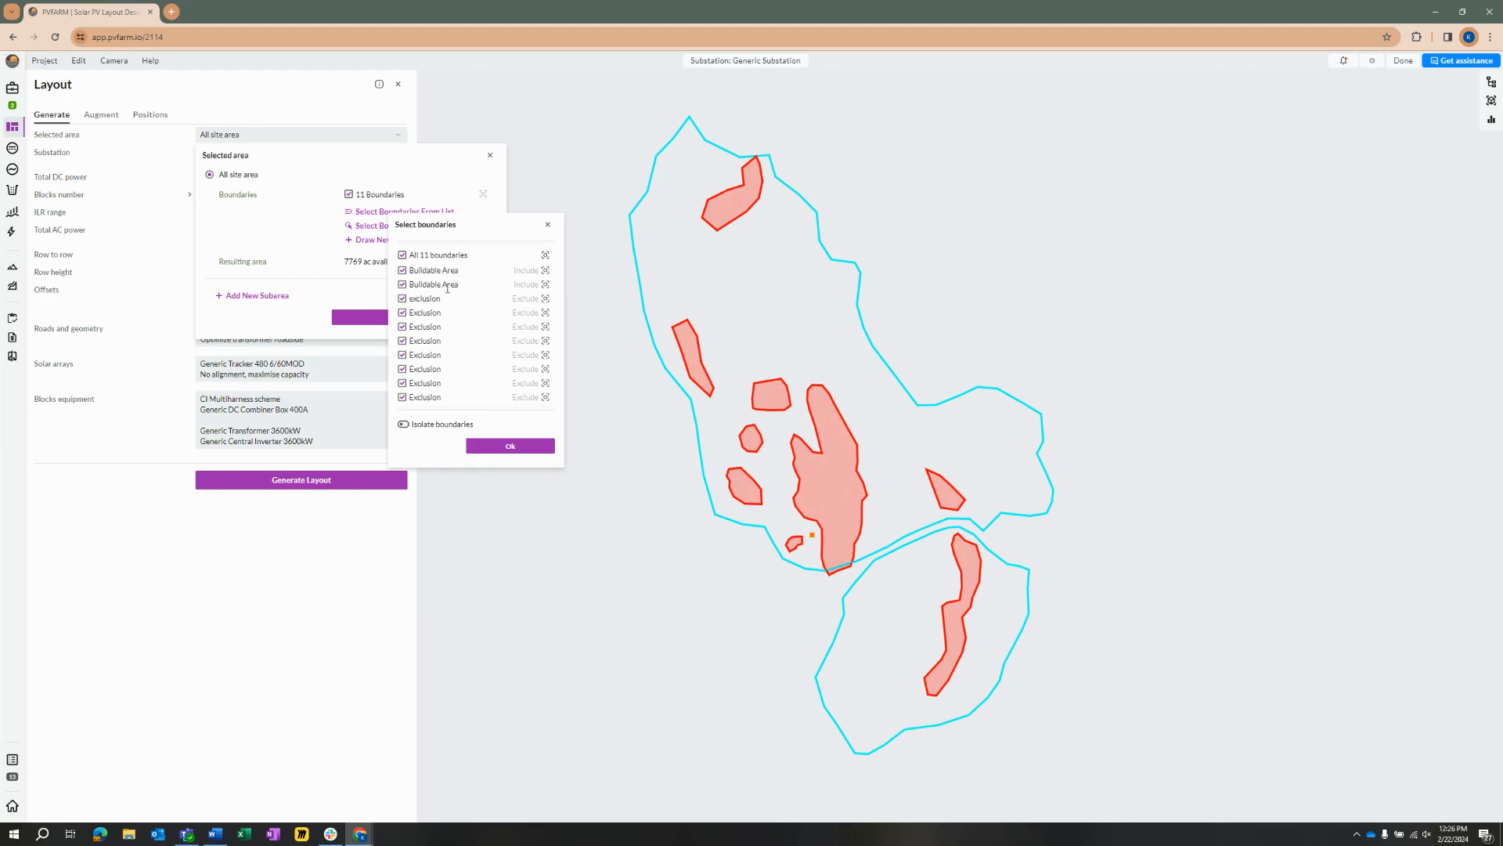
{"action": "scroll", "coordinate": [468, 354], "scroll_direction": "down", "scroll_amount": 1}
{"action": "scroll", "coordinate": [450, 368], "scroll_direction": "up", "scroll_amount": 1}
{"action": "left_click", "coordinate": [501, 447]}
{"action": "left_click", "coordinate": [435, 315]}
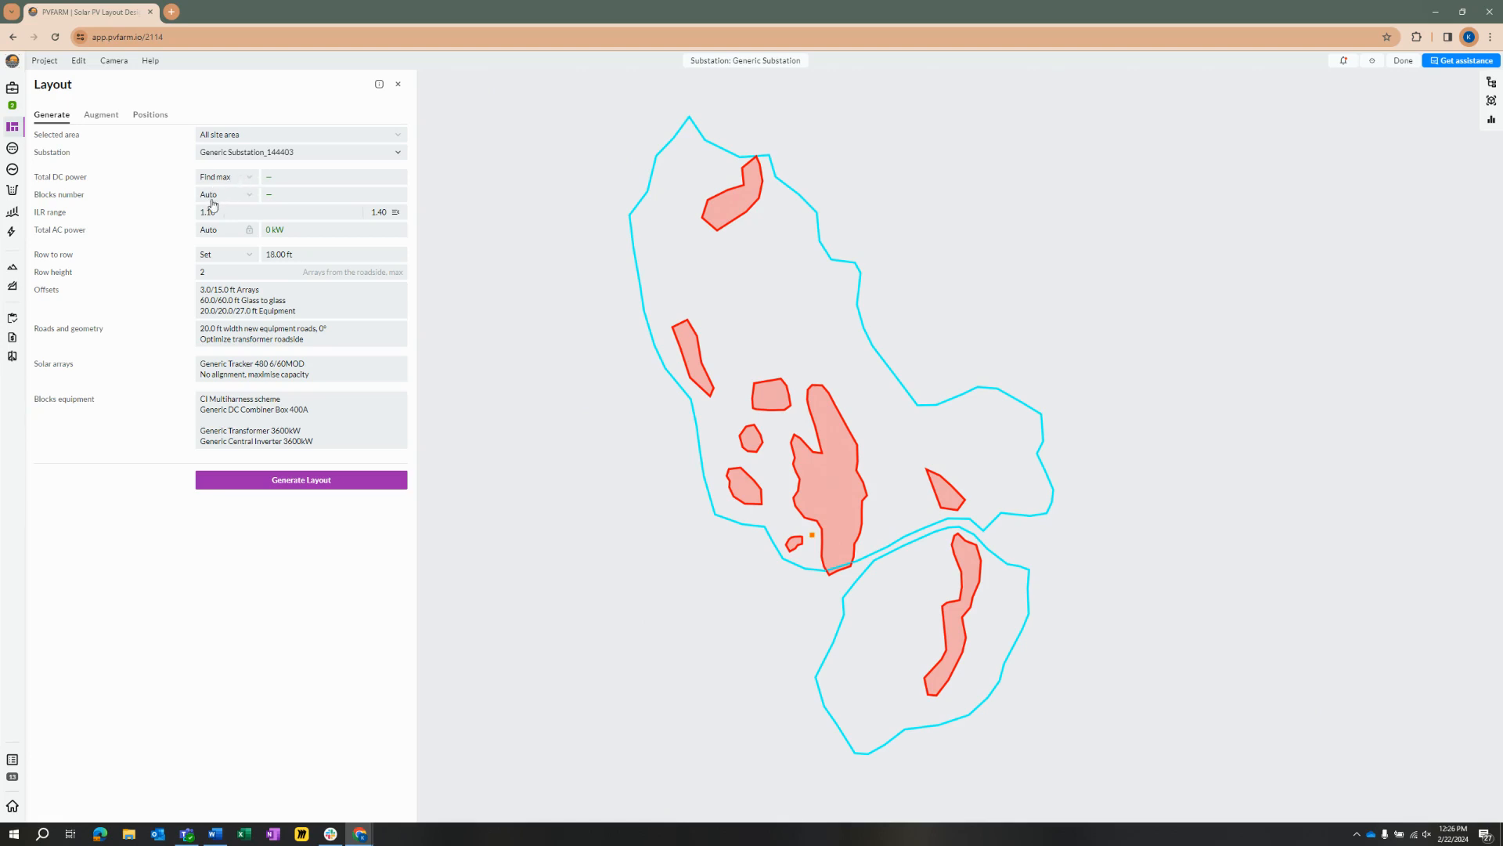
Step: Review the solar array configuration and generate the layout with Generic Tracker 480 6/60MOD and no alignment, maximising capacity
{"action": "left_click", "coordinate": [283, 377]}
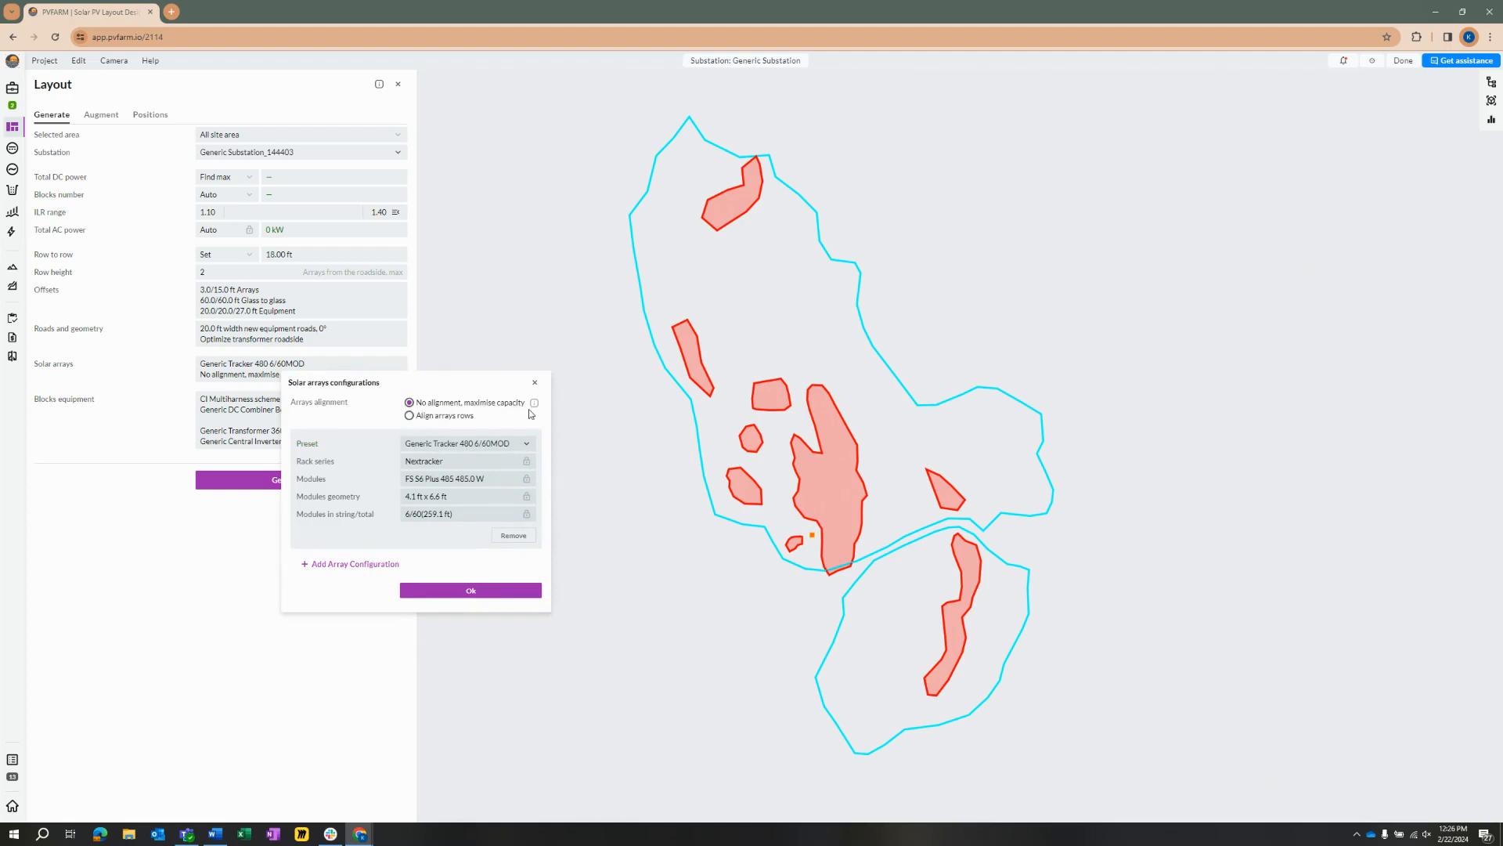
{"action": "left_click", "coordinate": [439, 451]}
{"action": "left_click", "coordinate": [439, 452]}
{"action": "left_click", "coordinate": [479, 591]}
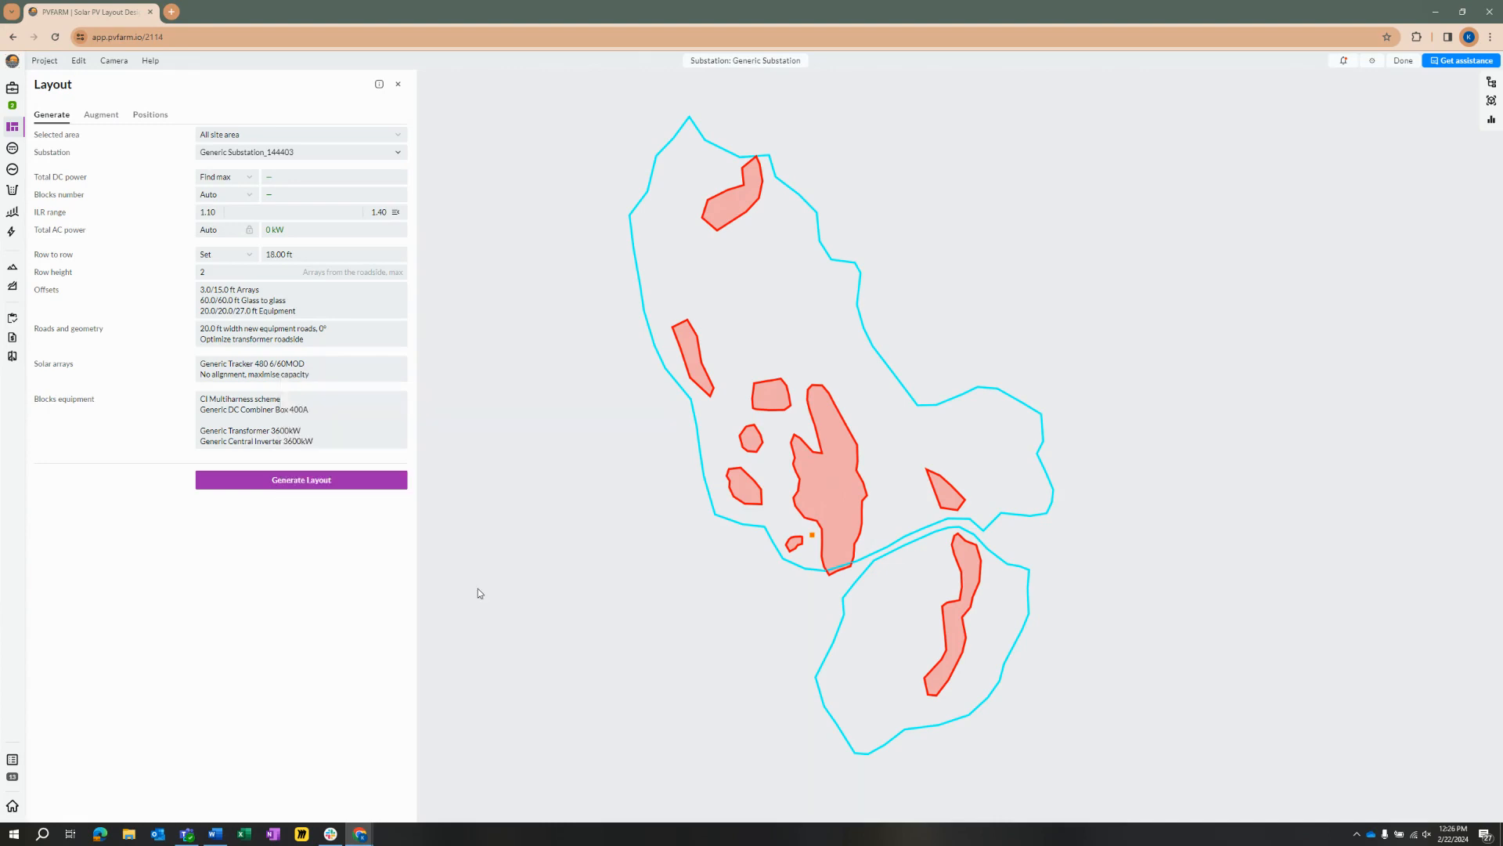
{"action": "left_click", "coordinate": [345, 487]}
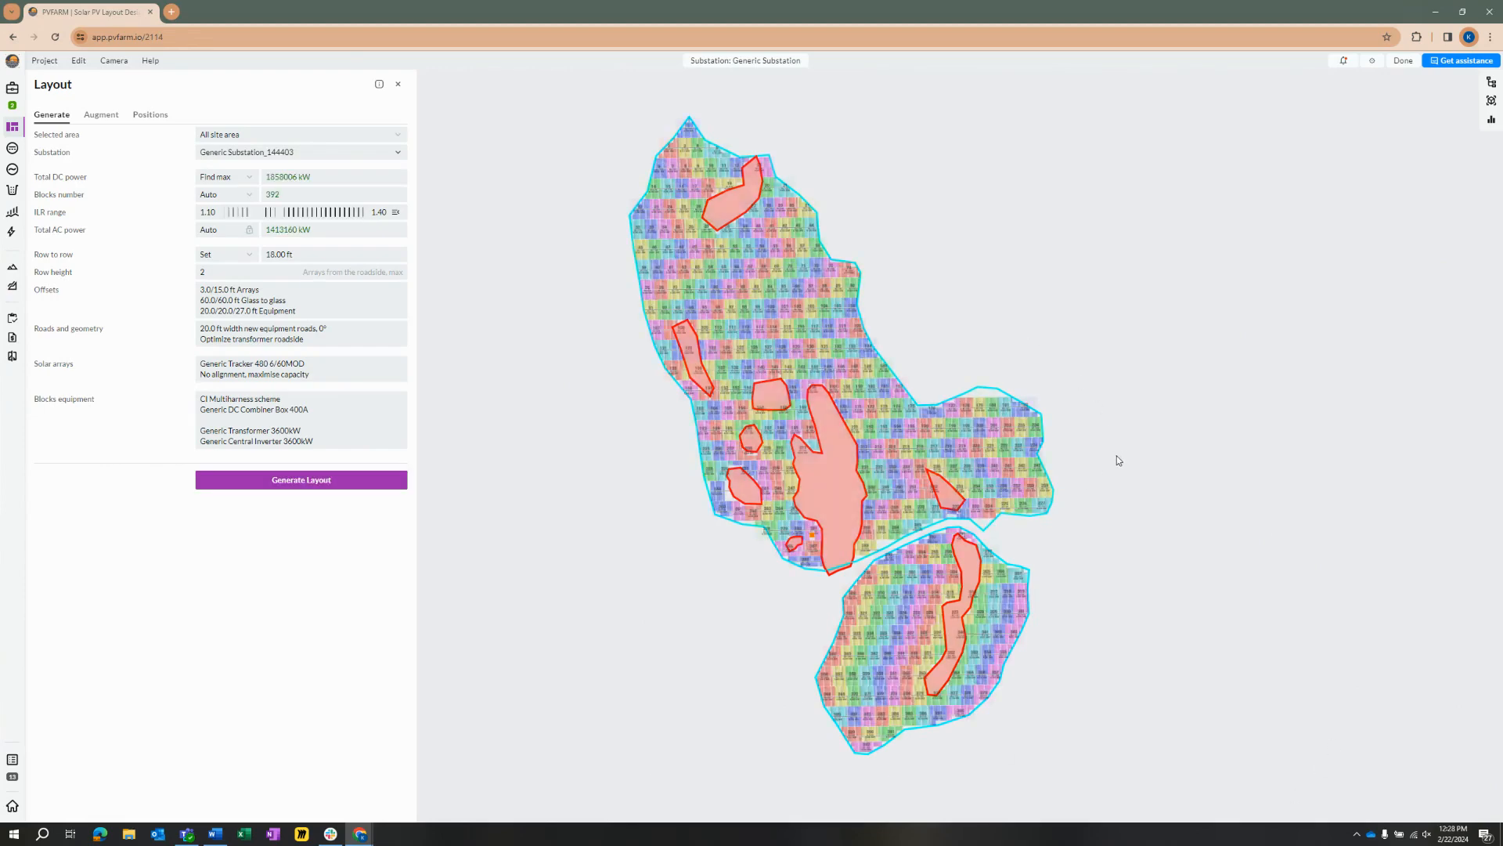
Step: Examine how the generated array rows sit along the western boundary of the southern buildable area
{"action": "scroll", "coordinate": [823, 685], "scroll_direction": "up", "scroll_amount": 8}
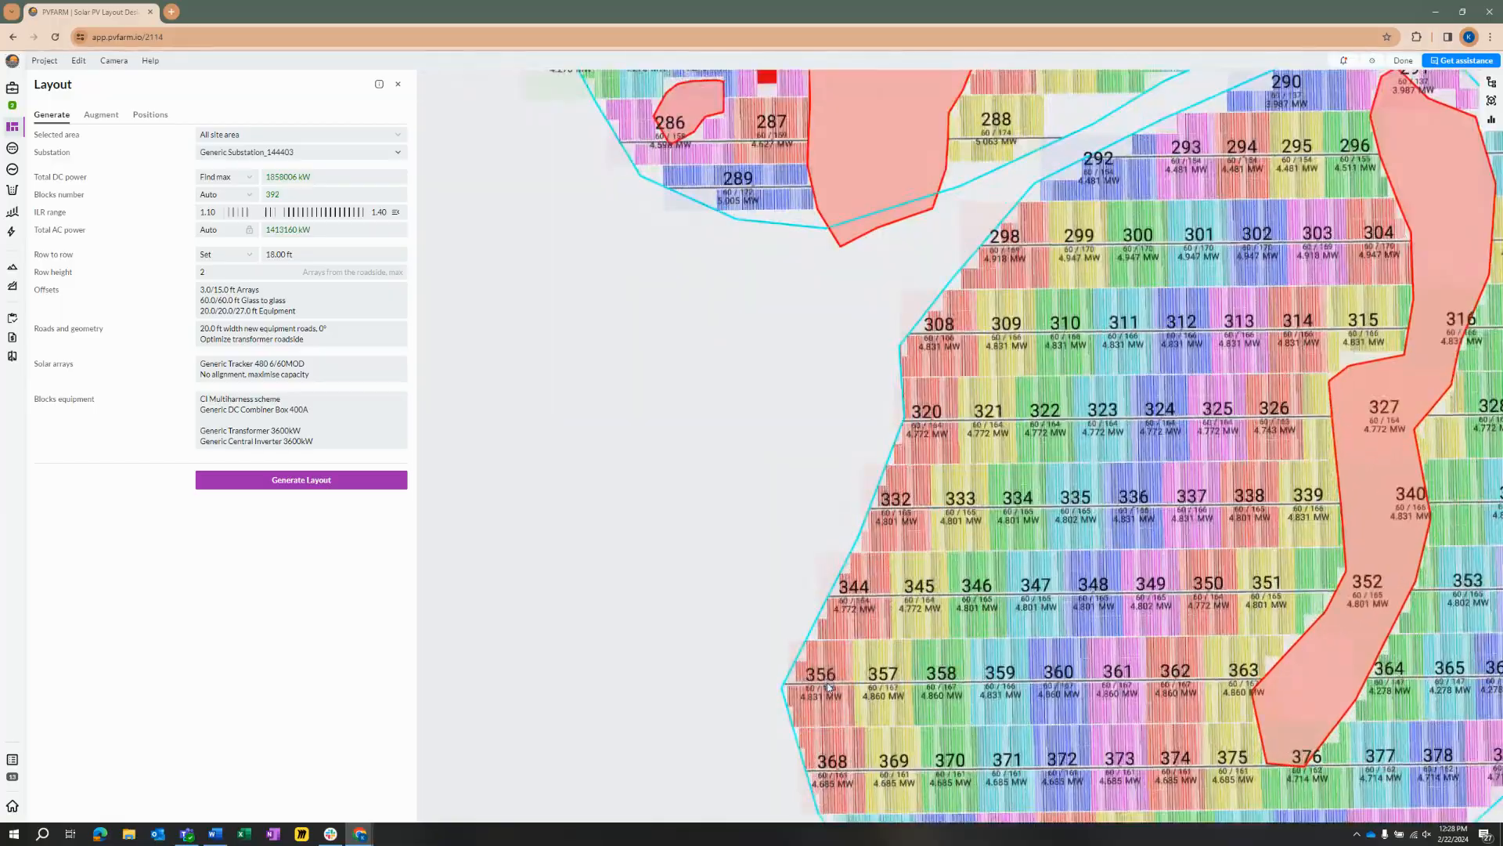
{"action": "left_click_drag", "start_coordinate": [834, 673], "coordinate": [744, 500]}
{"action": "left_click_drag", "start_coordinate": [885, 789], "coordinate": [851, 821]}
{"action": "scroll", "coordinate": [818, 465], "scroll_direction": "up", "scroll_amount": 3}
{"action": "left_click_drag", "start_coordinate": [756, 136], "coordinate": [761, 372]}
{"action": "scroll", "coordinate": [749, 409], "scroll_direction": "up", "scroll_amount": 10}
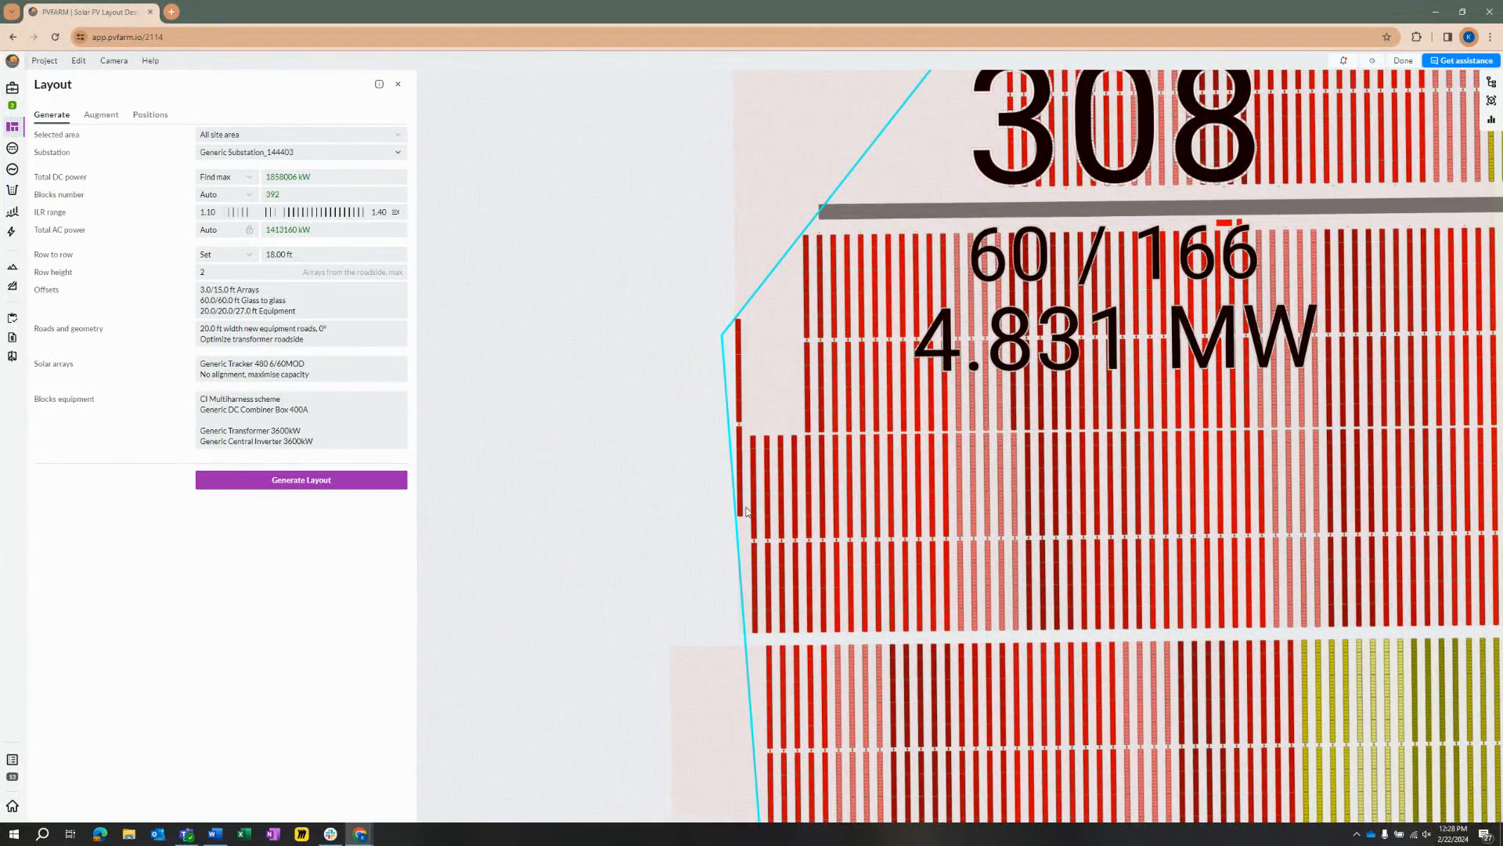
{"action": "scroll", "coordinate": [746, 512], "scroll_direction": "down", "scroll_amount": 10}
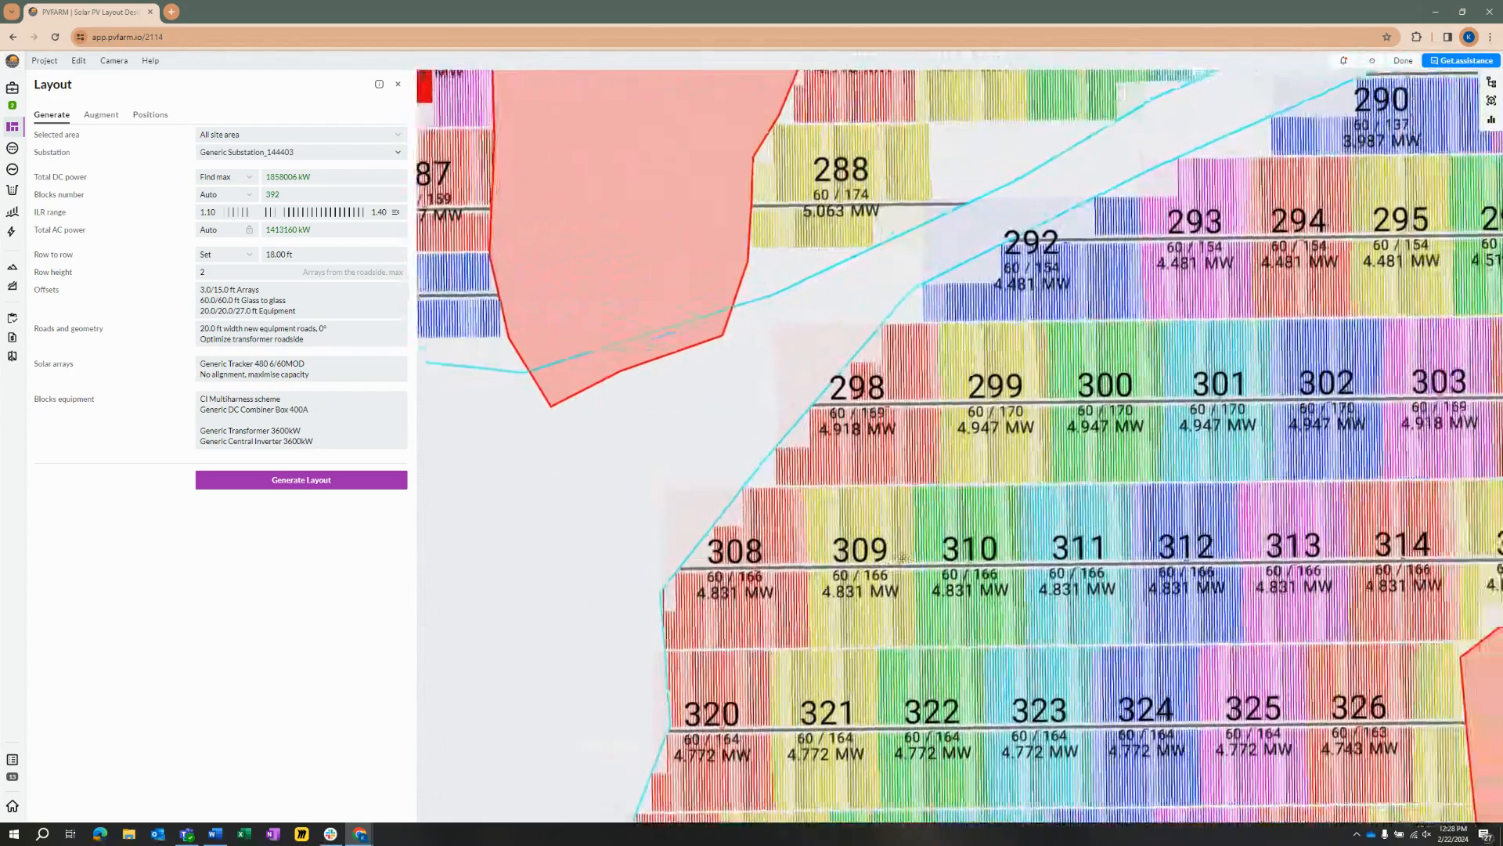
{"action": "scroll", "coordinate": [807, 392], "scroll_direction": "down", "scroll_amount": 5}
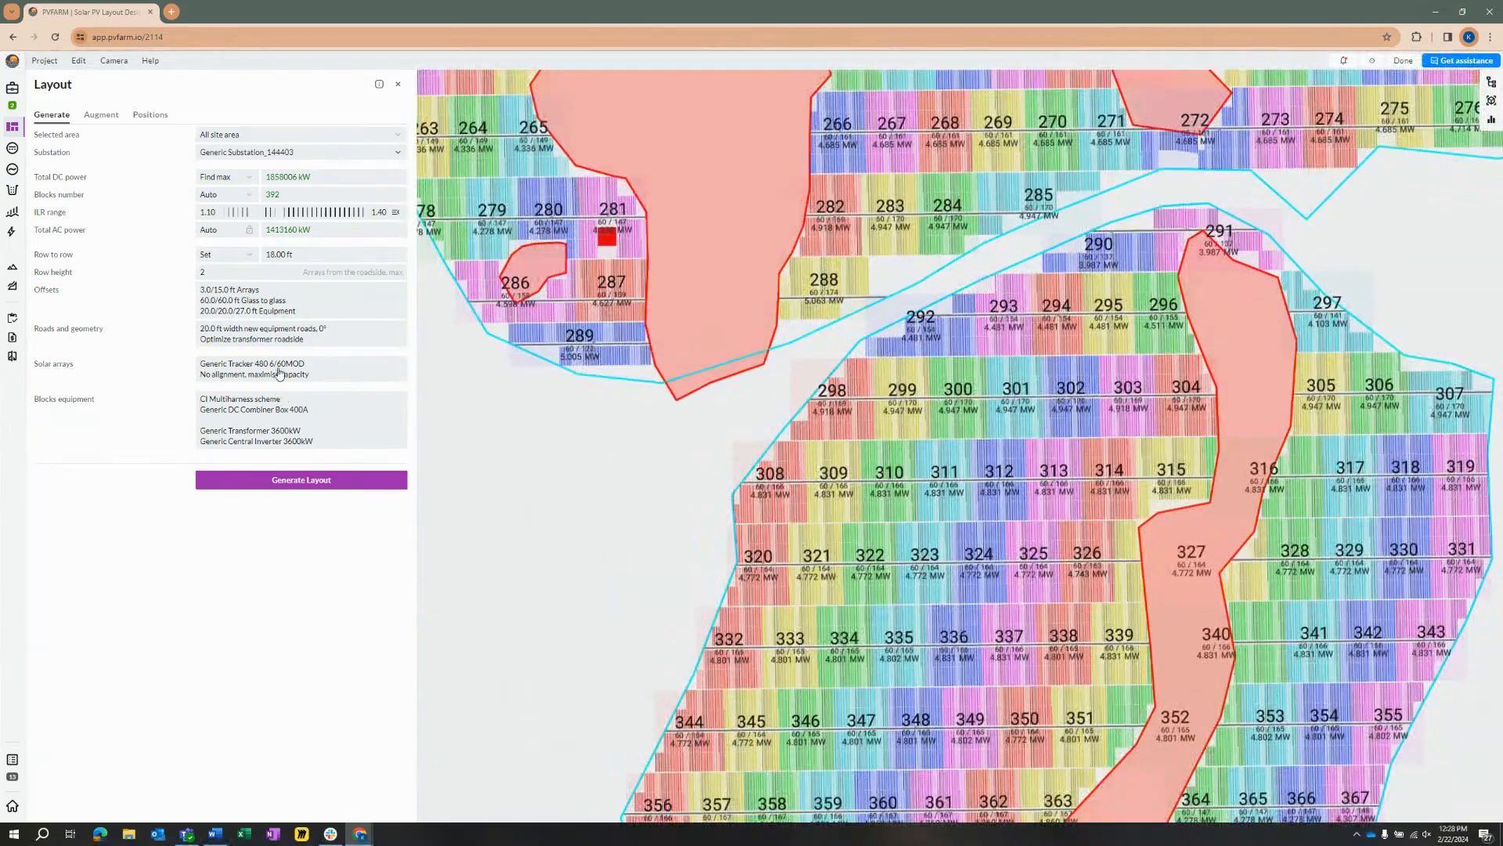
Step: Change the arrays alignment to align array rows and regenerate the layout
{"action": "left_click", "coordinate": [279, 371]}
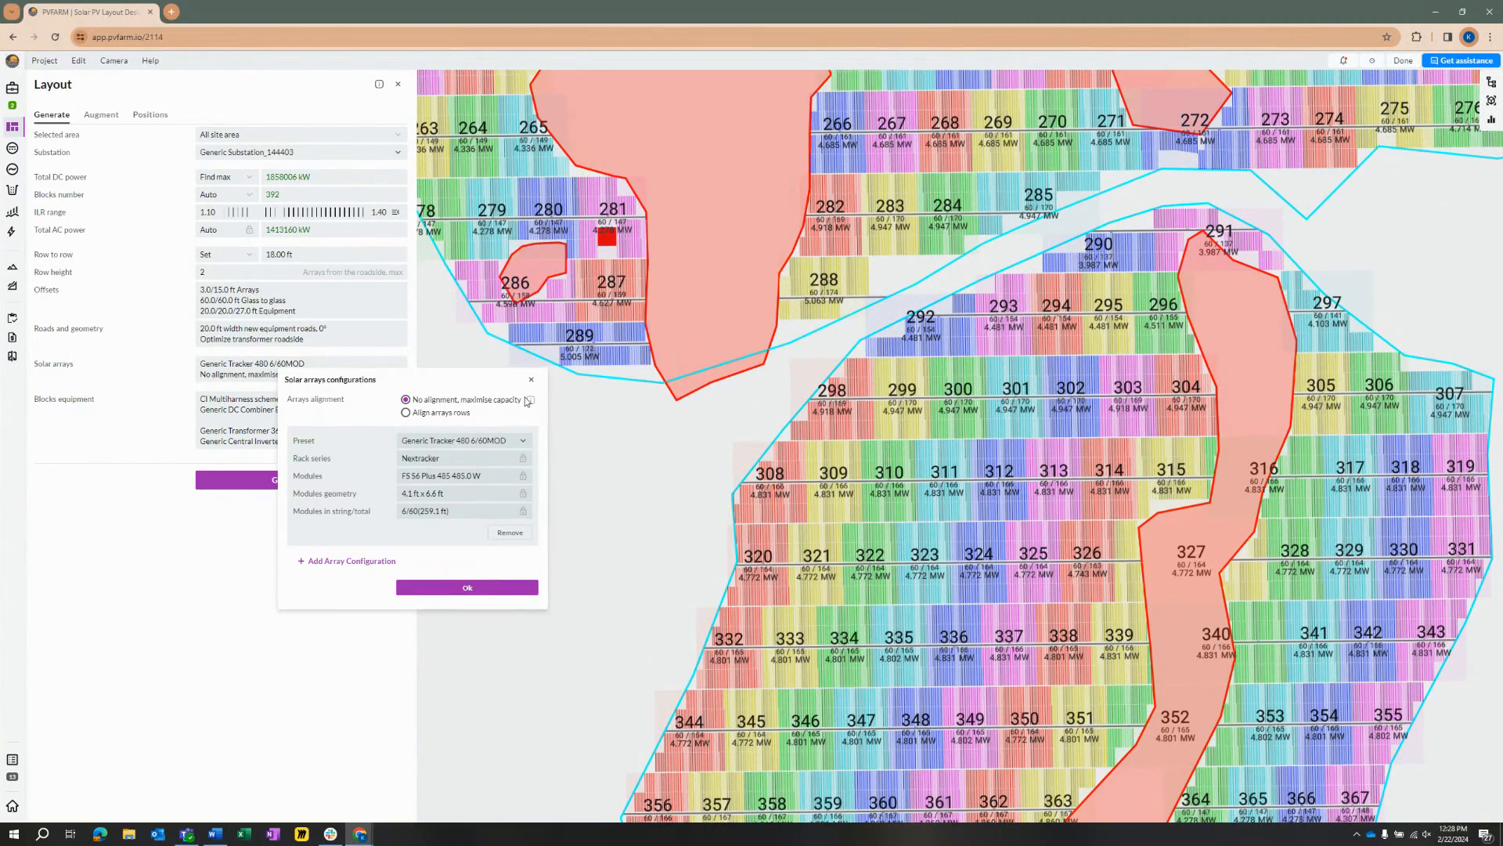
{"action": "left_click", "coordinate": [406, 414]}
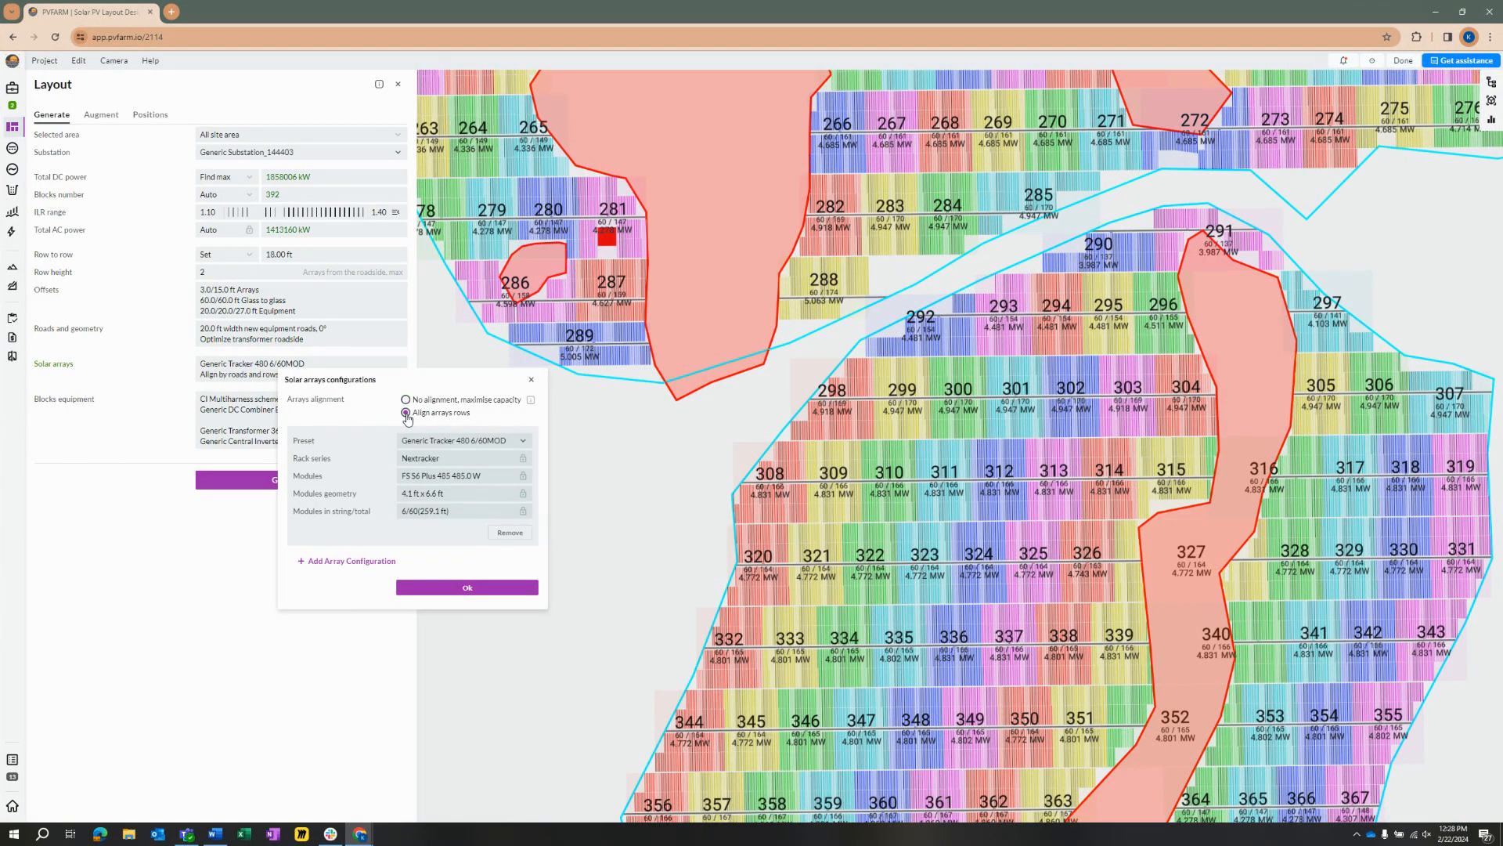
{"action": "left_click", "coordinate": [477, 587]}
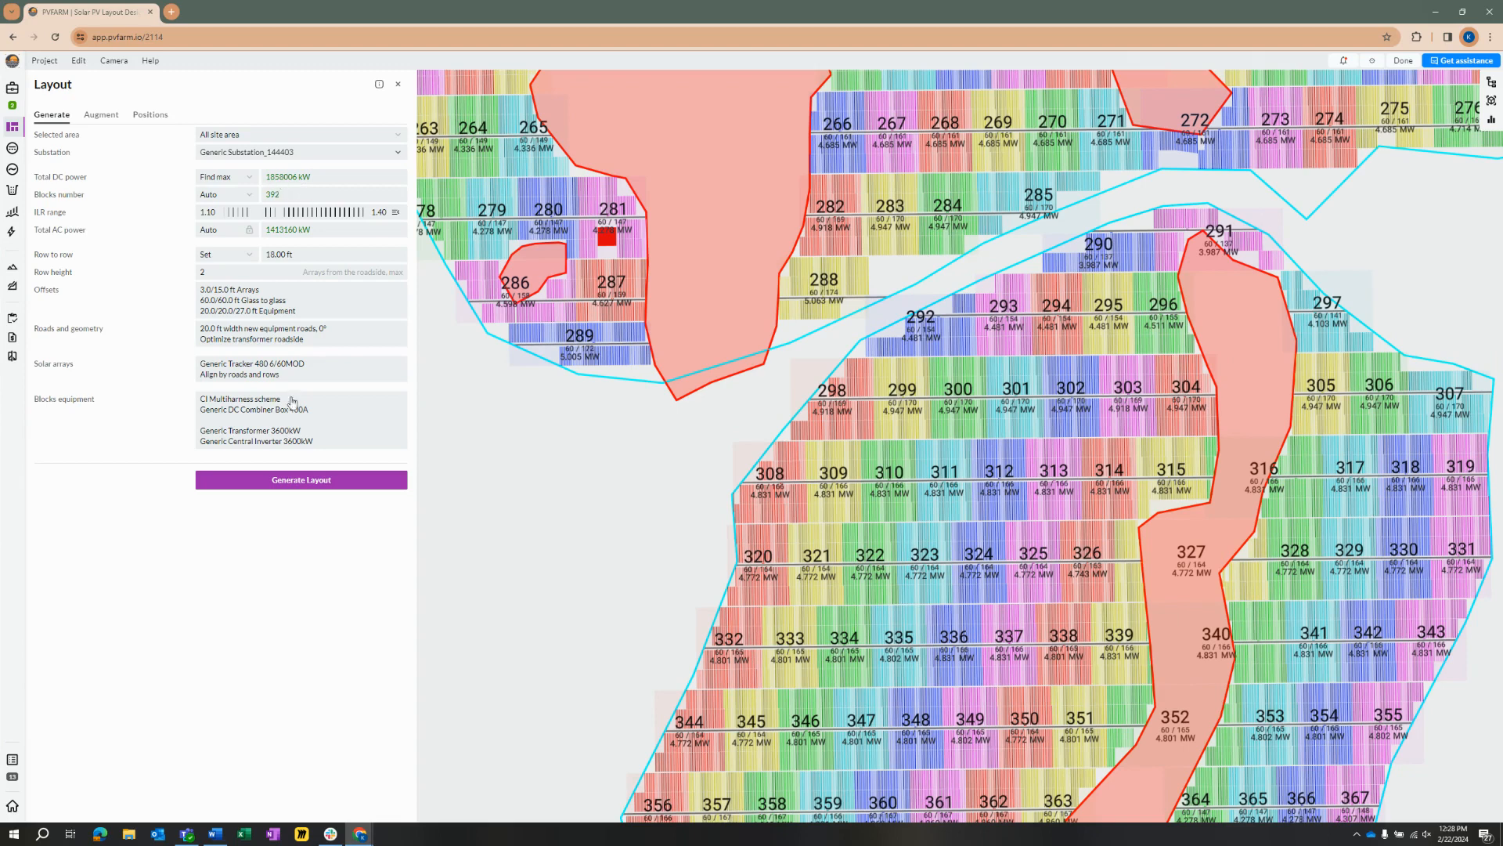
{"action": "left_click", "coordinate": [333, 482]}
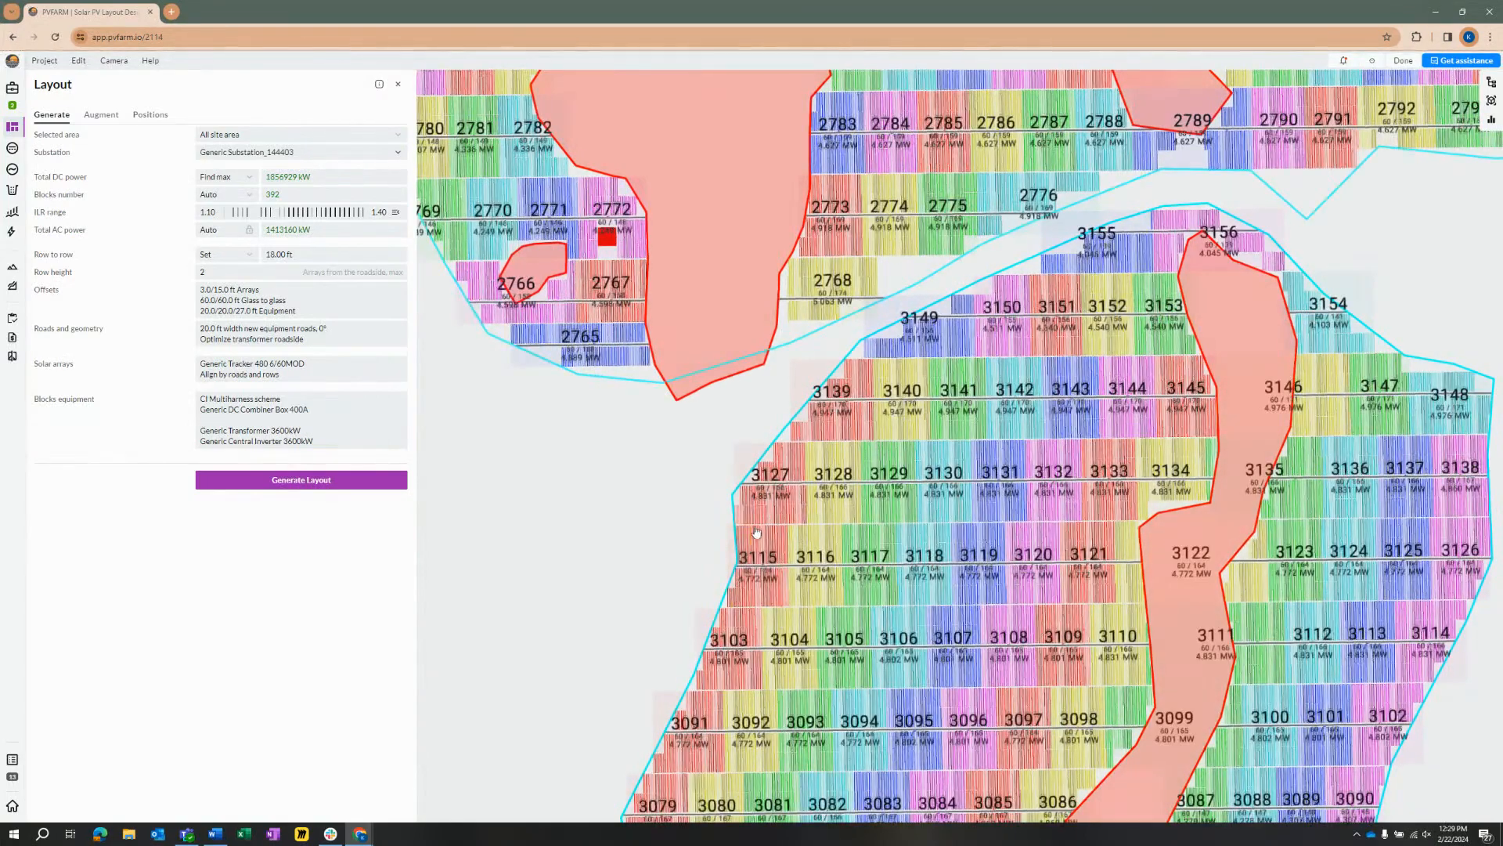
Step: Examine the row alignment of the regenerated blocks across the southern and main buildable areas
{"action": "scroll", "coordinate": [759, 564], "scroll_direction": "up", "scroll_amount": 3}
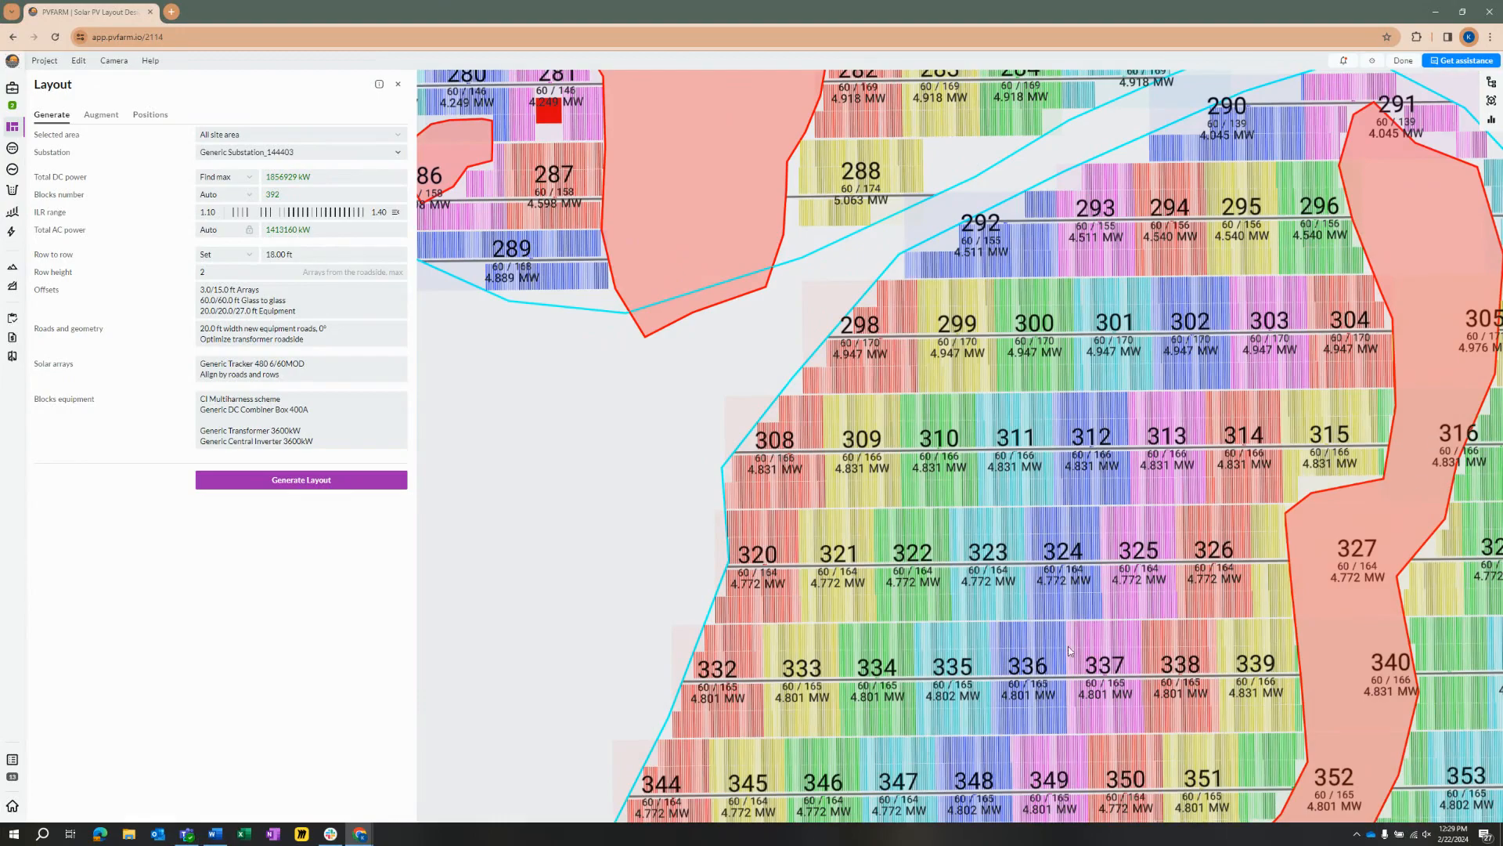
{"action": "scroll", "coordinate": [1072, 650], "scroll_direction": "up", "scroll_amount": 3}
{"action": "left_click_drag", "start_coordinate": [1027, 560], "coordinate": [1094, 548]}
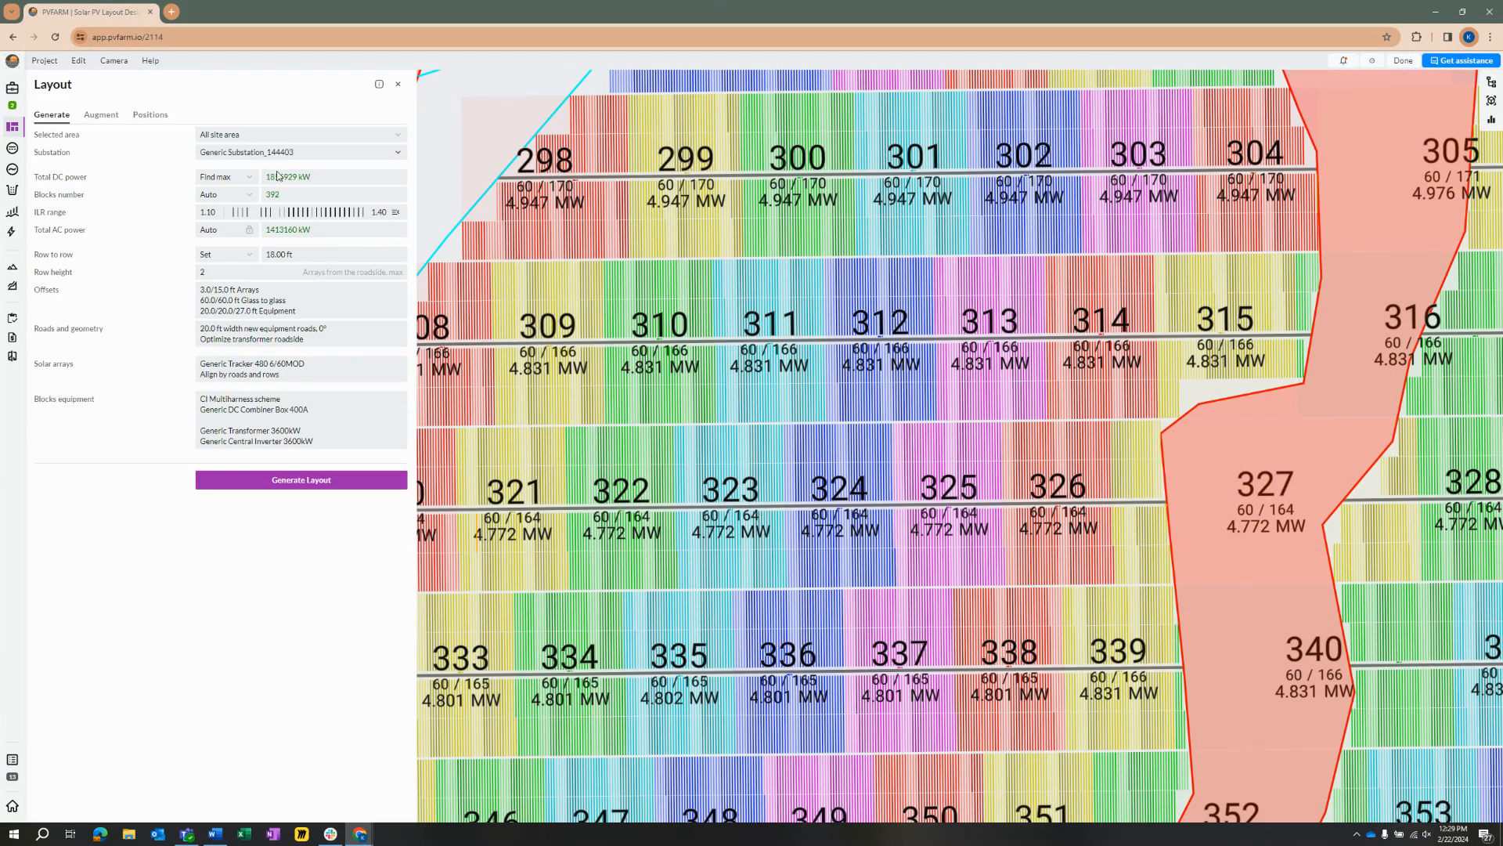
{"action": "scroll", "coordinate": [952, 517], "scroll_direction": "down", "scroll_amount": 6}
{"action": "left_click_drag", "start_coordinate": [805, 170], "coordinate": [798, 298]}
{"action": "scroll", "coordinate": [1032, 432], "scroll_direction": "up", "scroll_amount": 3}
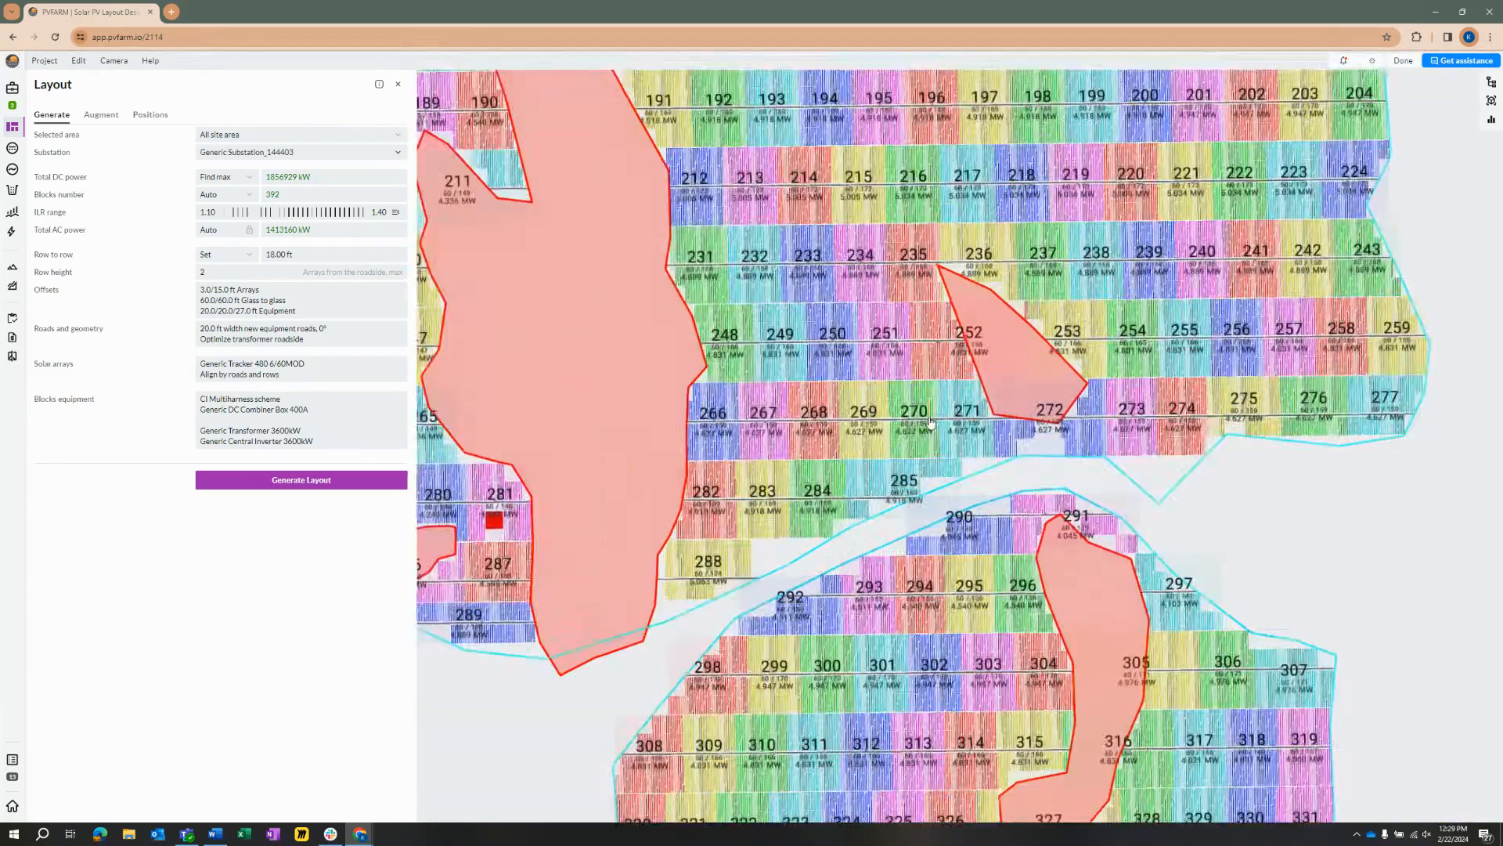
{"action": "scroll", "coordinate": [928, 403], "scroll_direction": "down", "scroll_amount": 3}
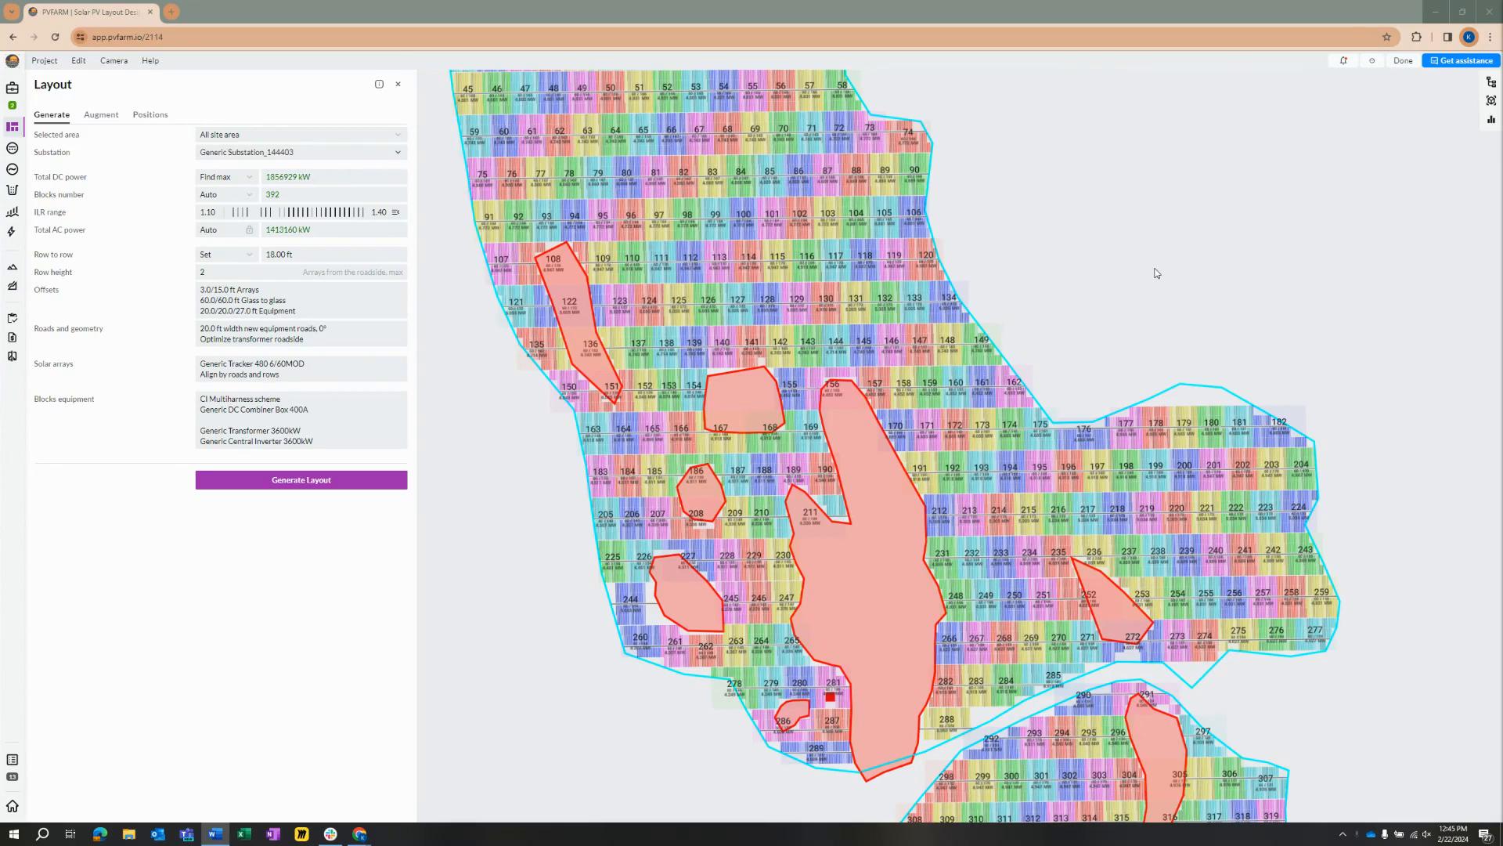
Step: Set the solar array configuration's preset to NX Horizon FS S6 Plus 480 6/48MOD
{"action": "left_click", "coordinate": [316, 375]}
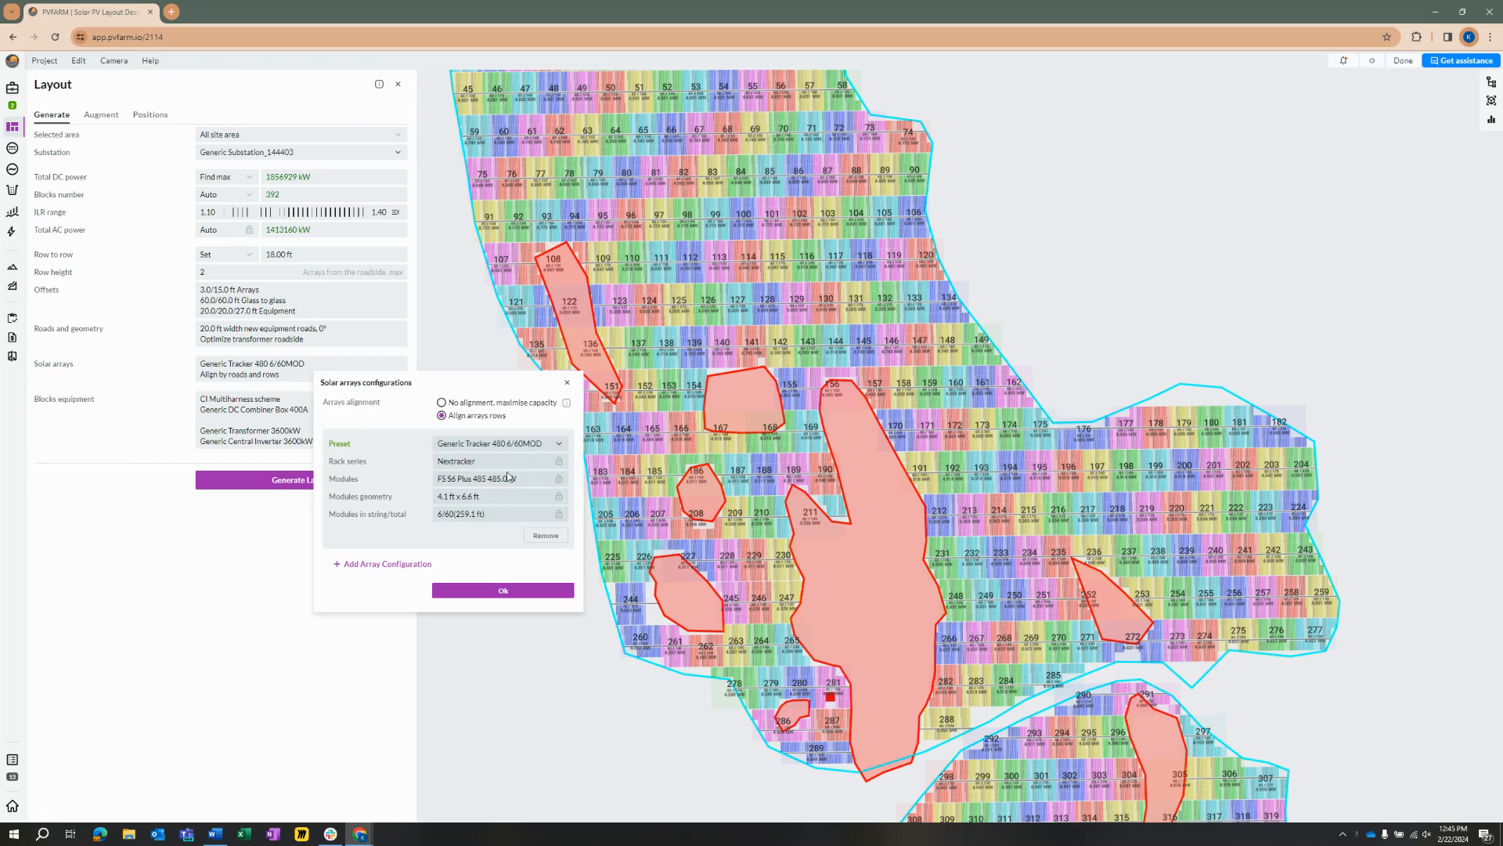
{"action": "left_click", "coordinate": [496, 444]}
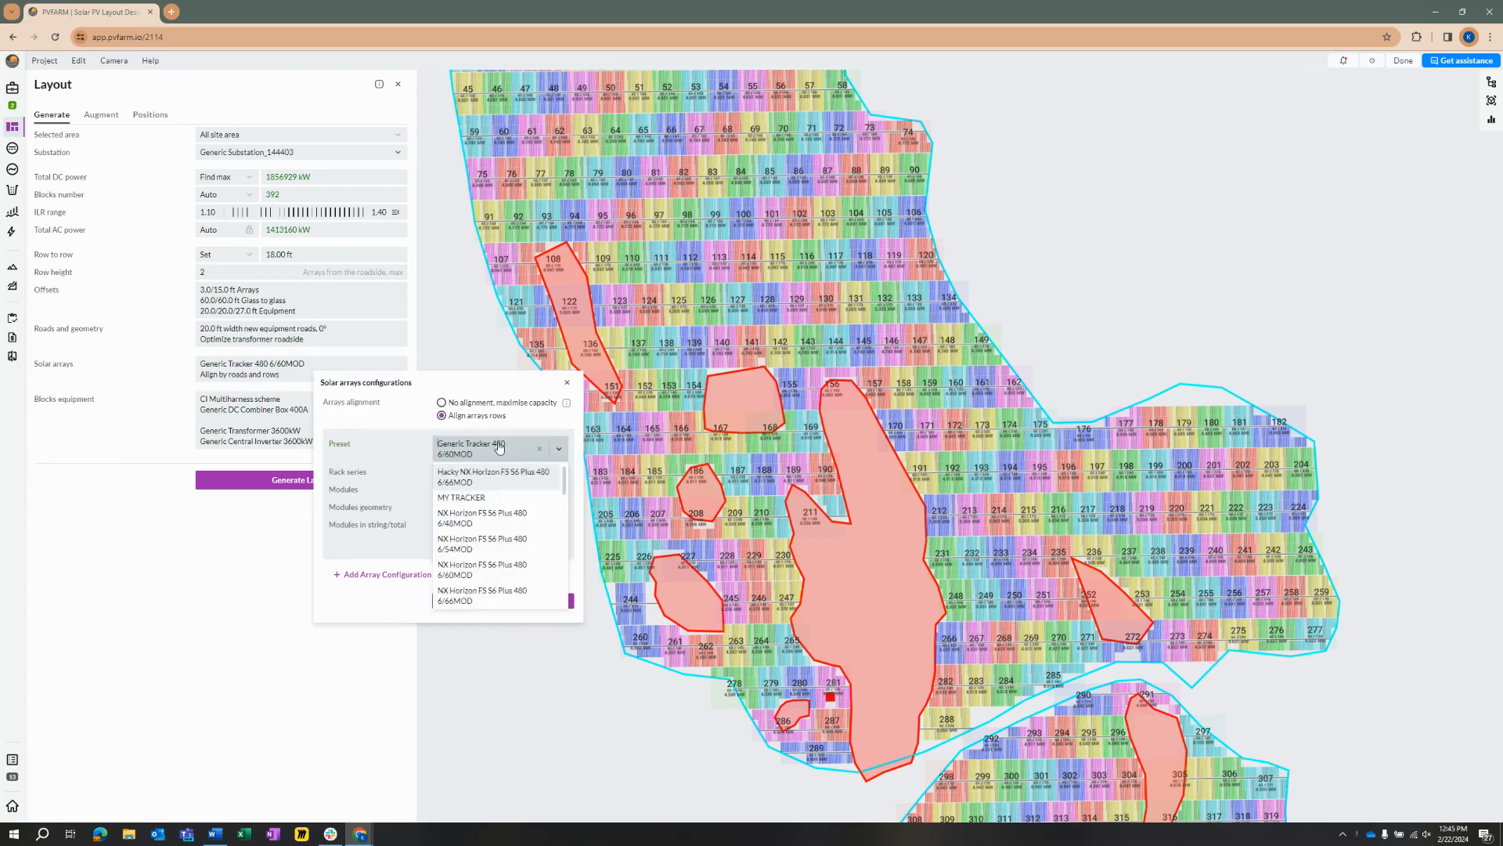
{"action": "scroll", "coordinate": [565, 491], "scroll_direction": "down", "scroll_amount": 2}
{"action": "mouse_move", "coordinate": [565, 492]}
{"action": "left_mouse_down"}
{"action": "mouse_move", "coordinate": [565, 507]}
{"action": "mouse_move", "coordinate": [567, 480]}
{"action": "left_mouse_up"}
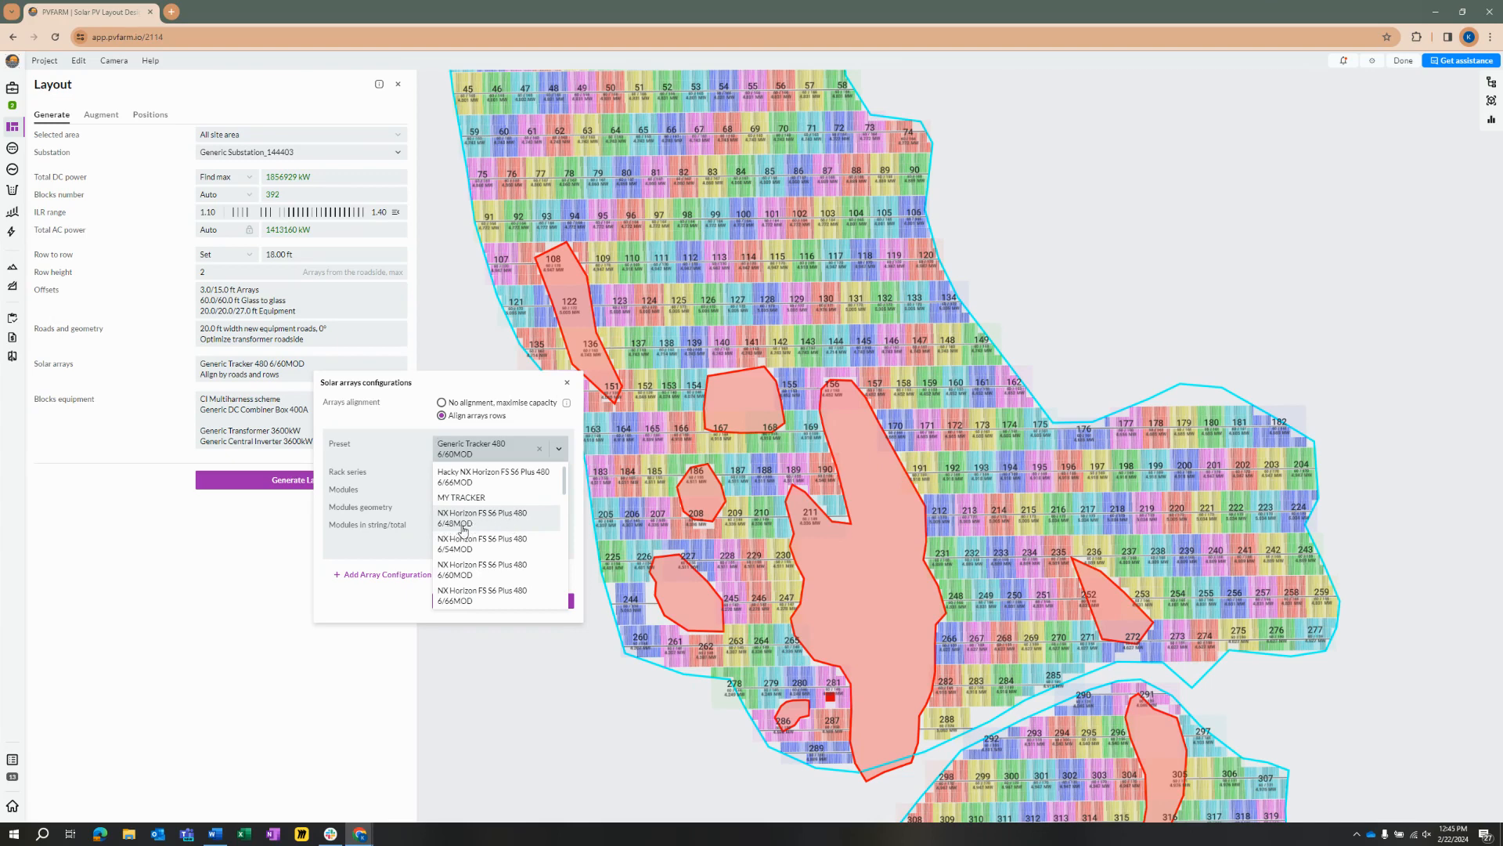
{"action": "left_click", "coordinate": [487, 523]}
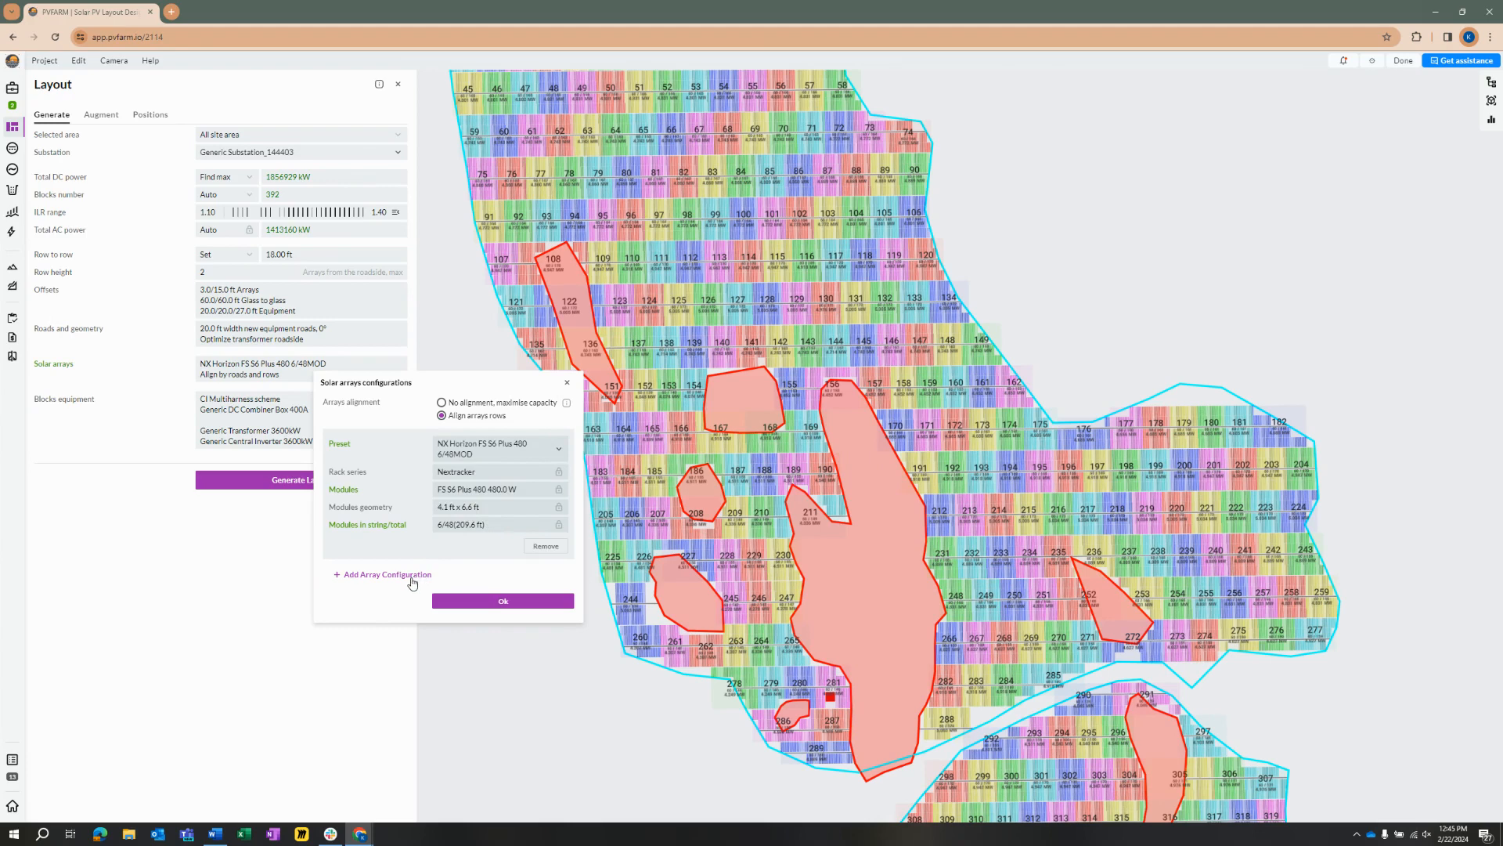
Step: Add two more array configurations with the NX Horizon FS S6 Plus 480 presets 6/54MOD and 6/60MOD
{"action": "left_click", "coordinate": [413, 576]}
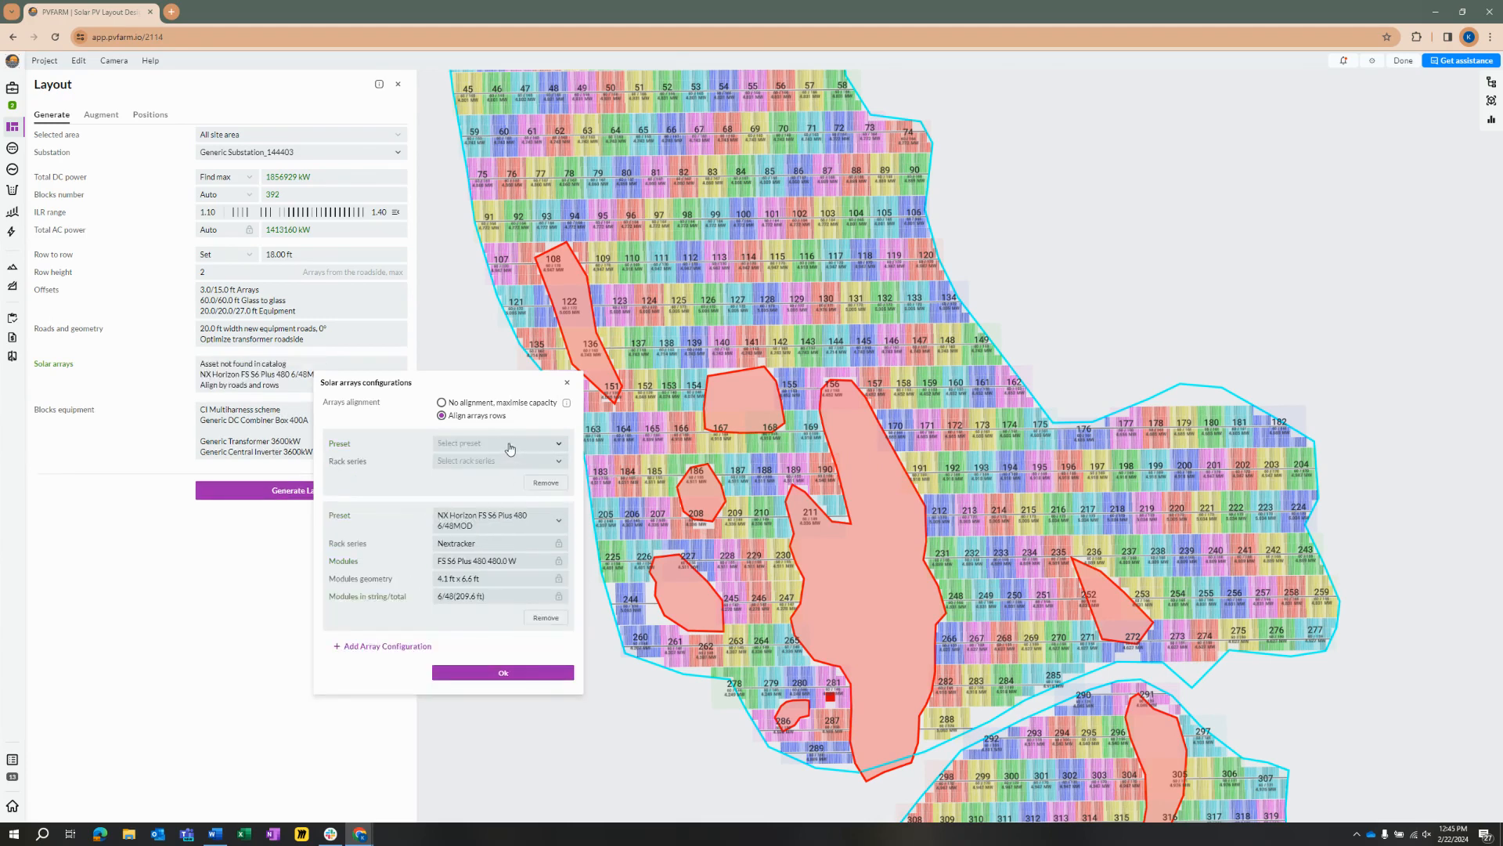
{"action": "left_click", "coordinate": [508, 444]}
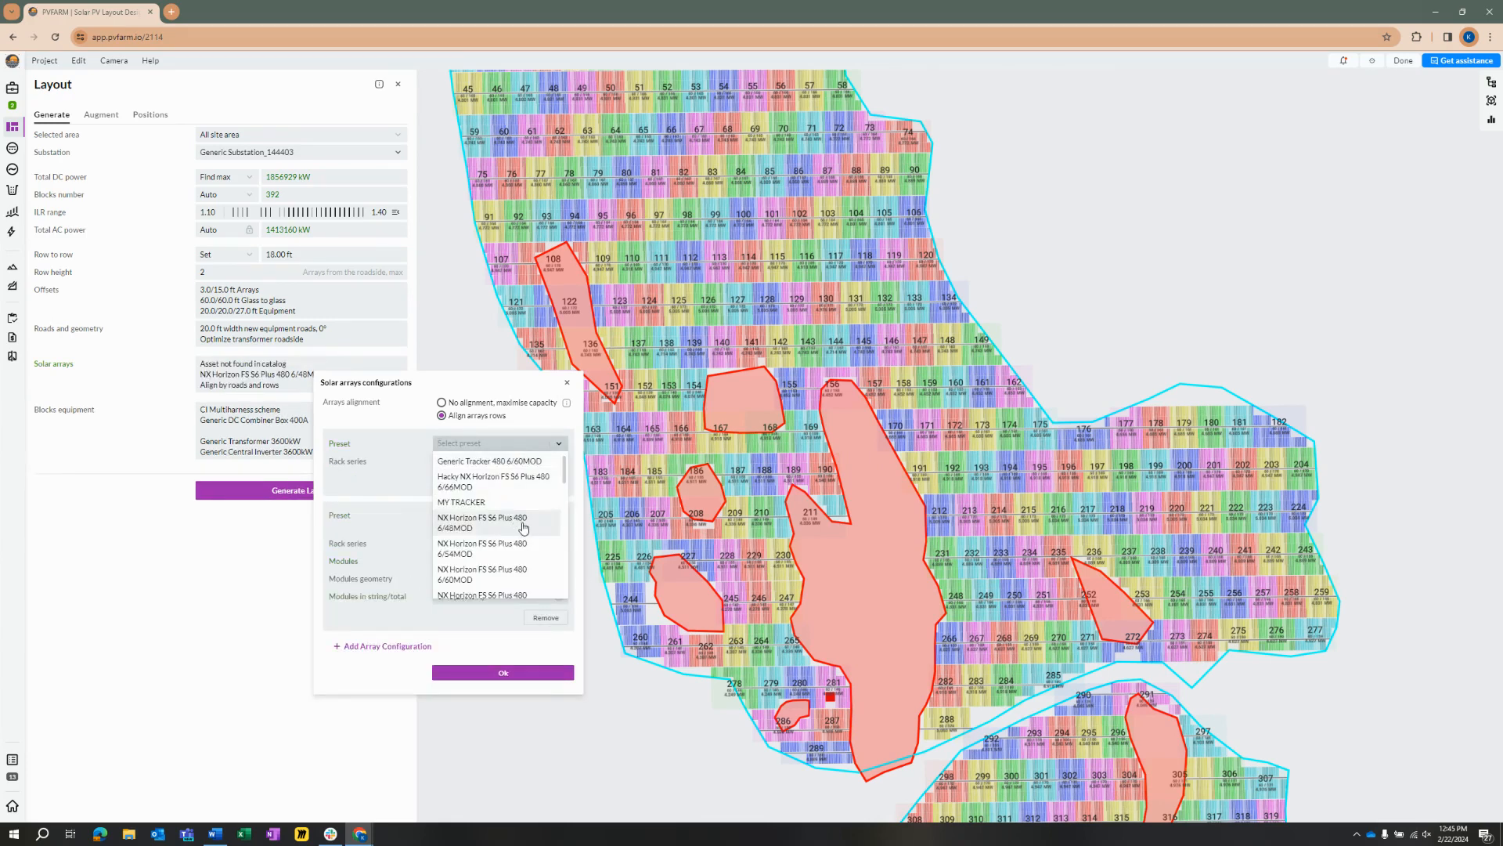
{"action": "left_click", "coordinate": [532, 552]}
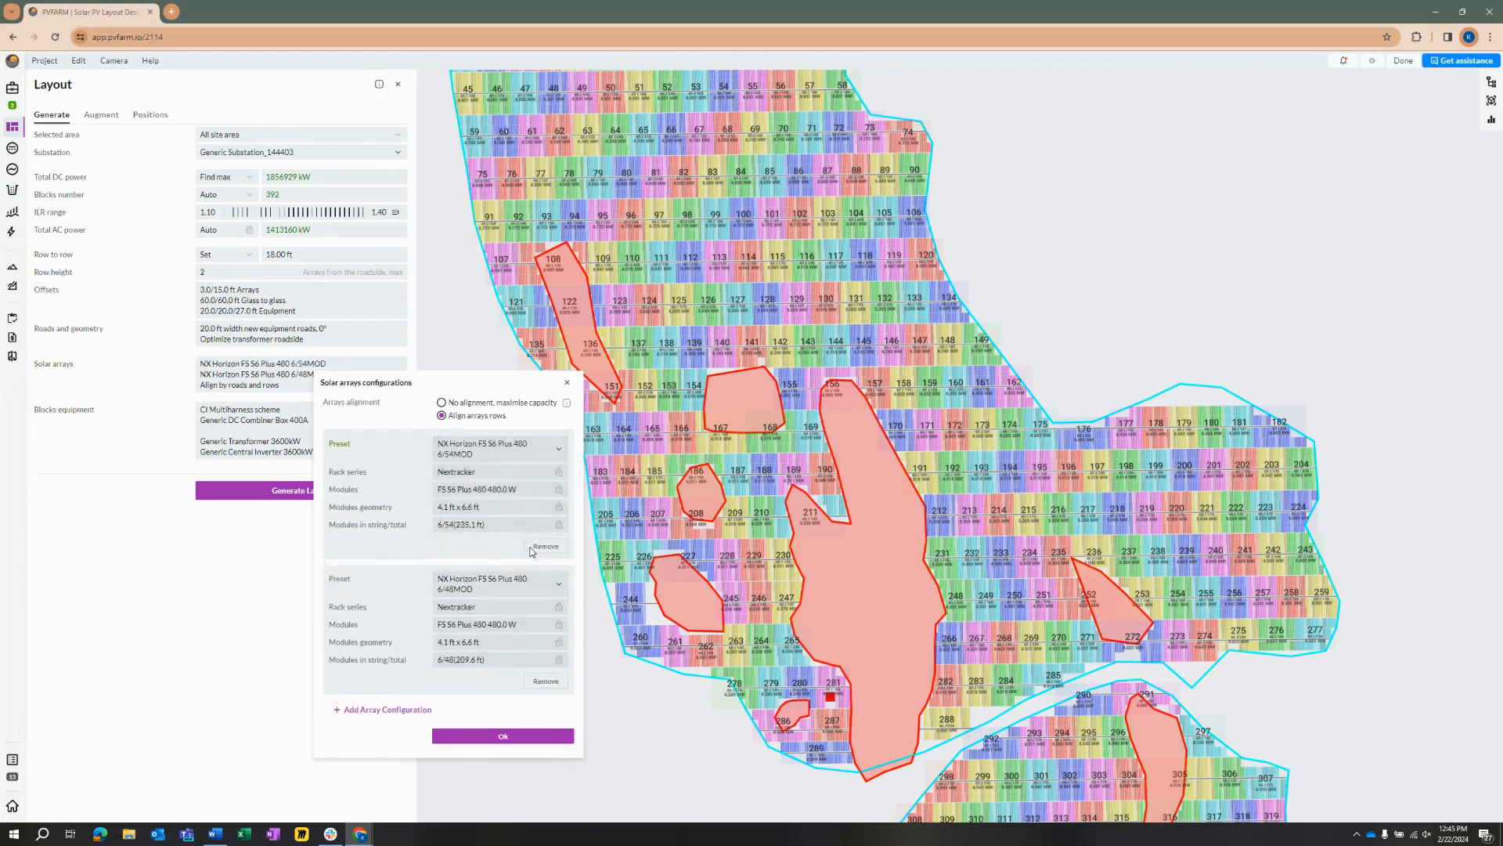
{"action": "left_click", "coordinate": [413, 710]}
{"action": "left_click", "coordinate": [489, 443]}
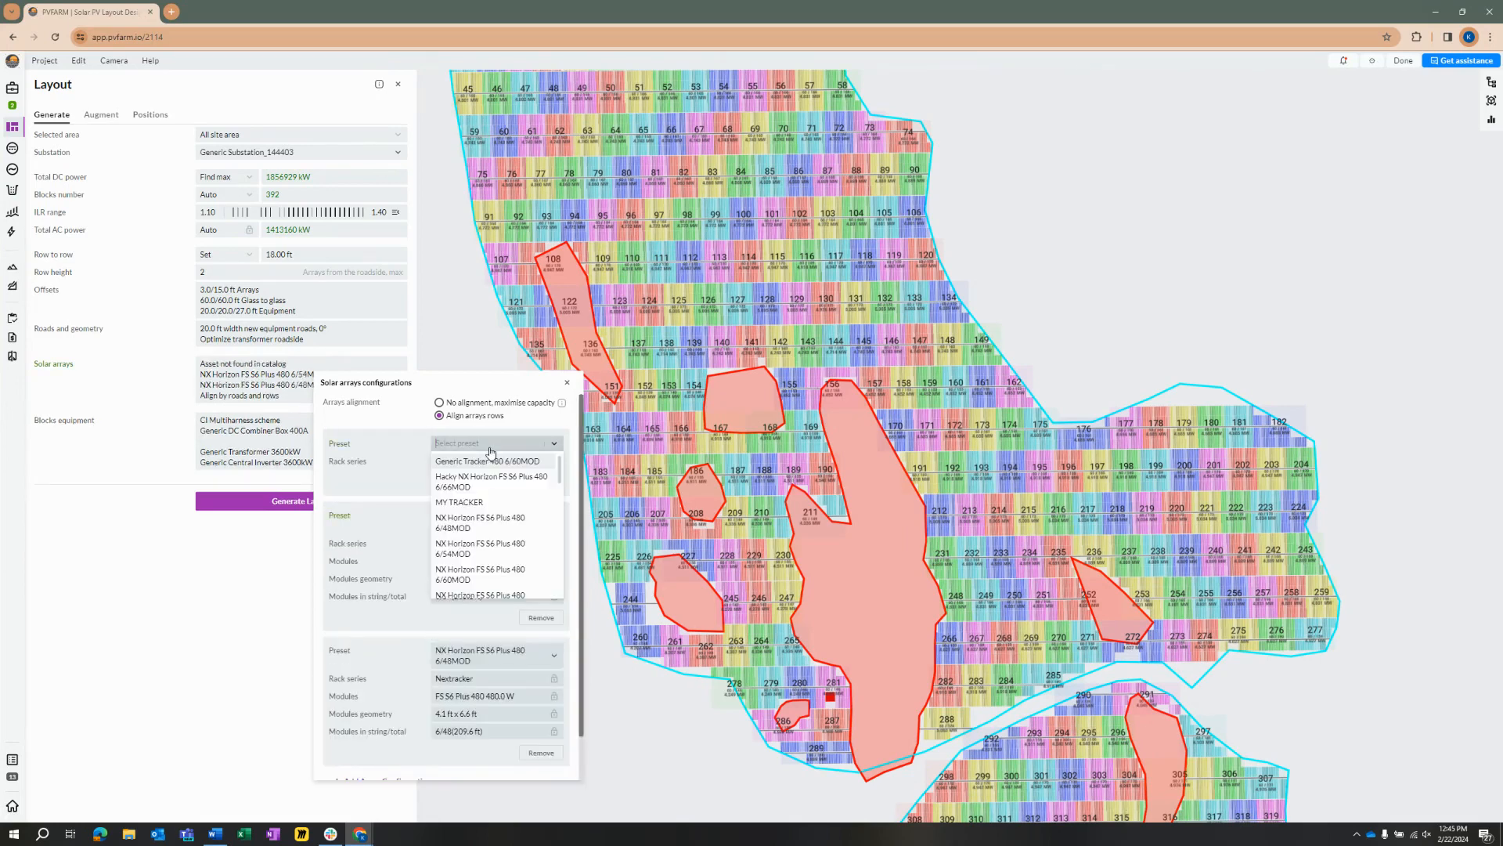
{"action": "left_click", "coordinate": [492, 575]}
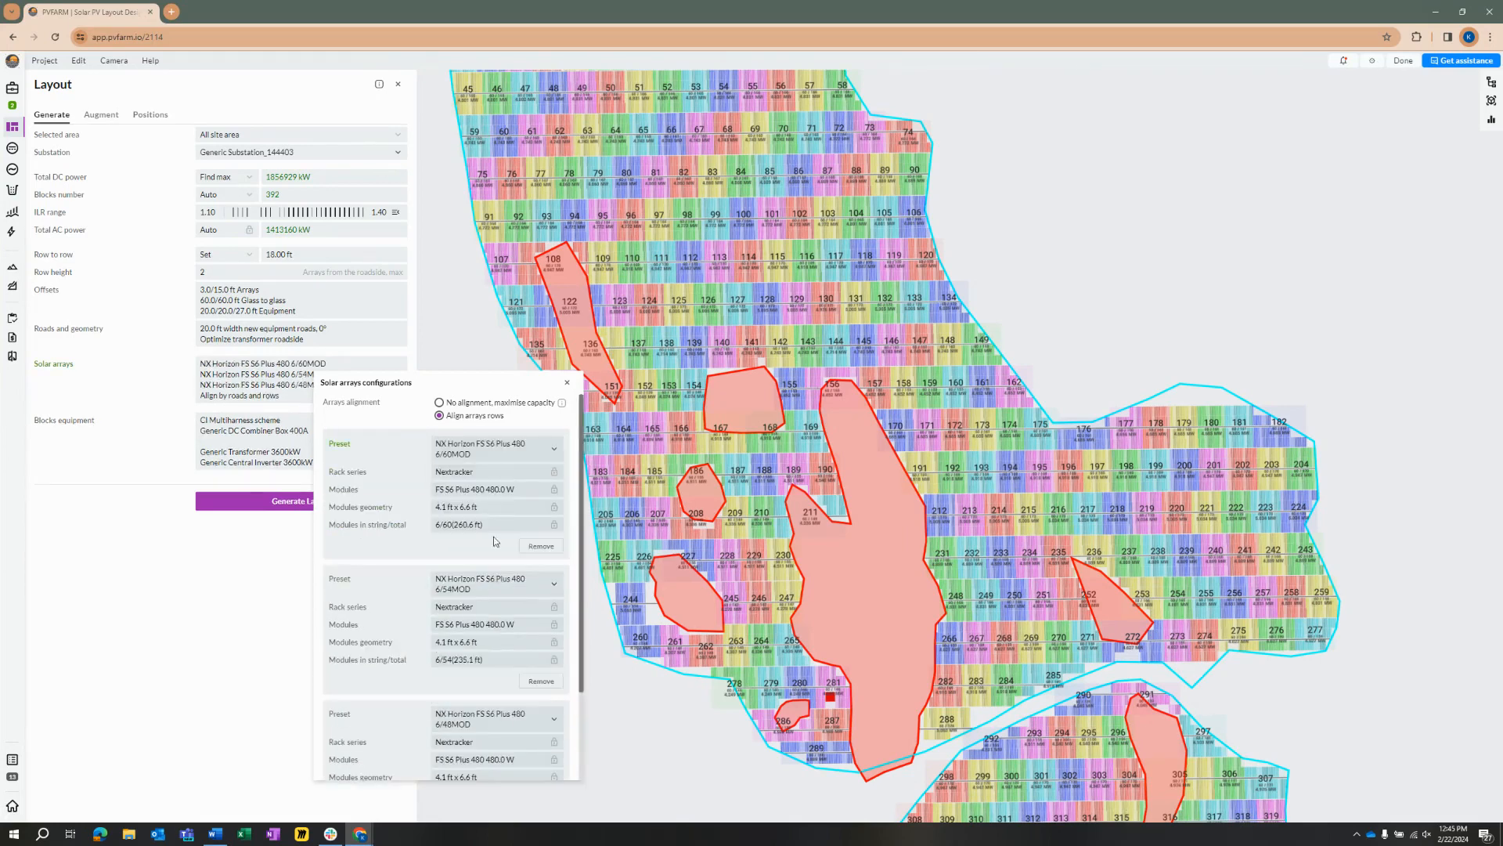
Step: Add two more solar array configurations with the NX Horizon FS S6 Plus 480 presets 6/66MOD and 6/72MOD
{"action": "scroll", "coordinate": [494, 501], "scroll_direction": "down", "scroll_amount": 2}
{"action": "left_click", "coordinate": [360, 732]}
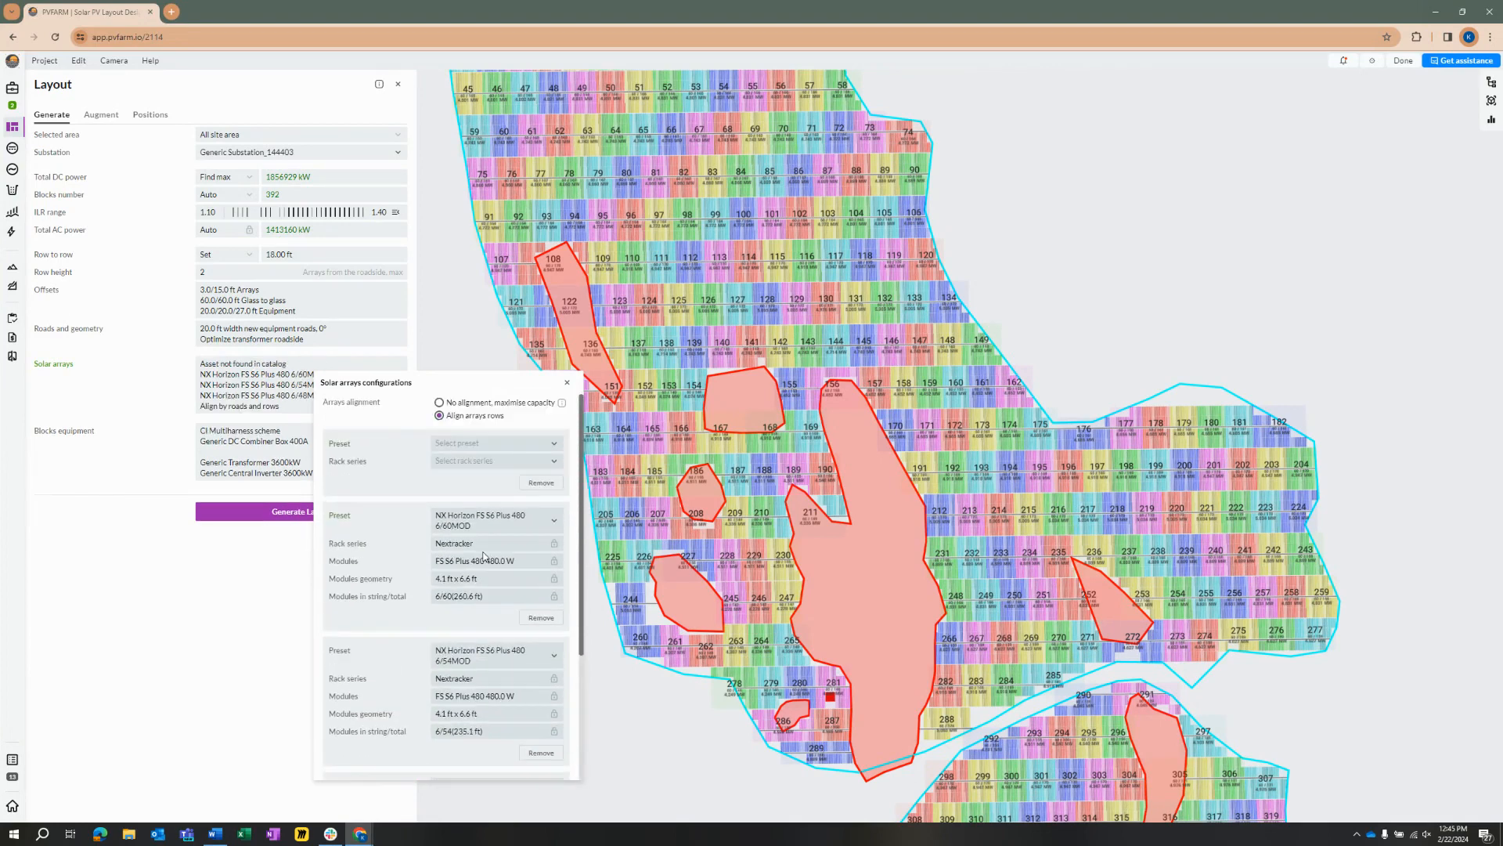
{"action": "left_click", "coordinate": [506, 448]}
{"action": "scroll", "coordinate": [509, 483], "scroll_direction": "down", "scroll_amount": 3}
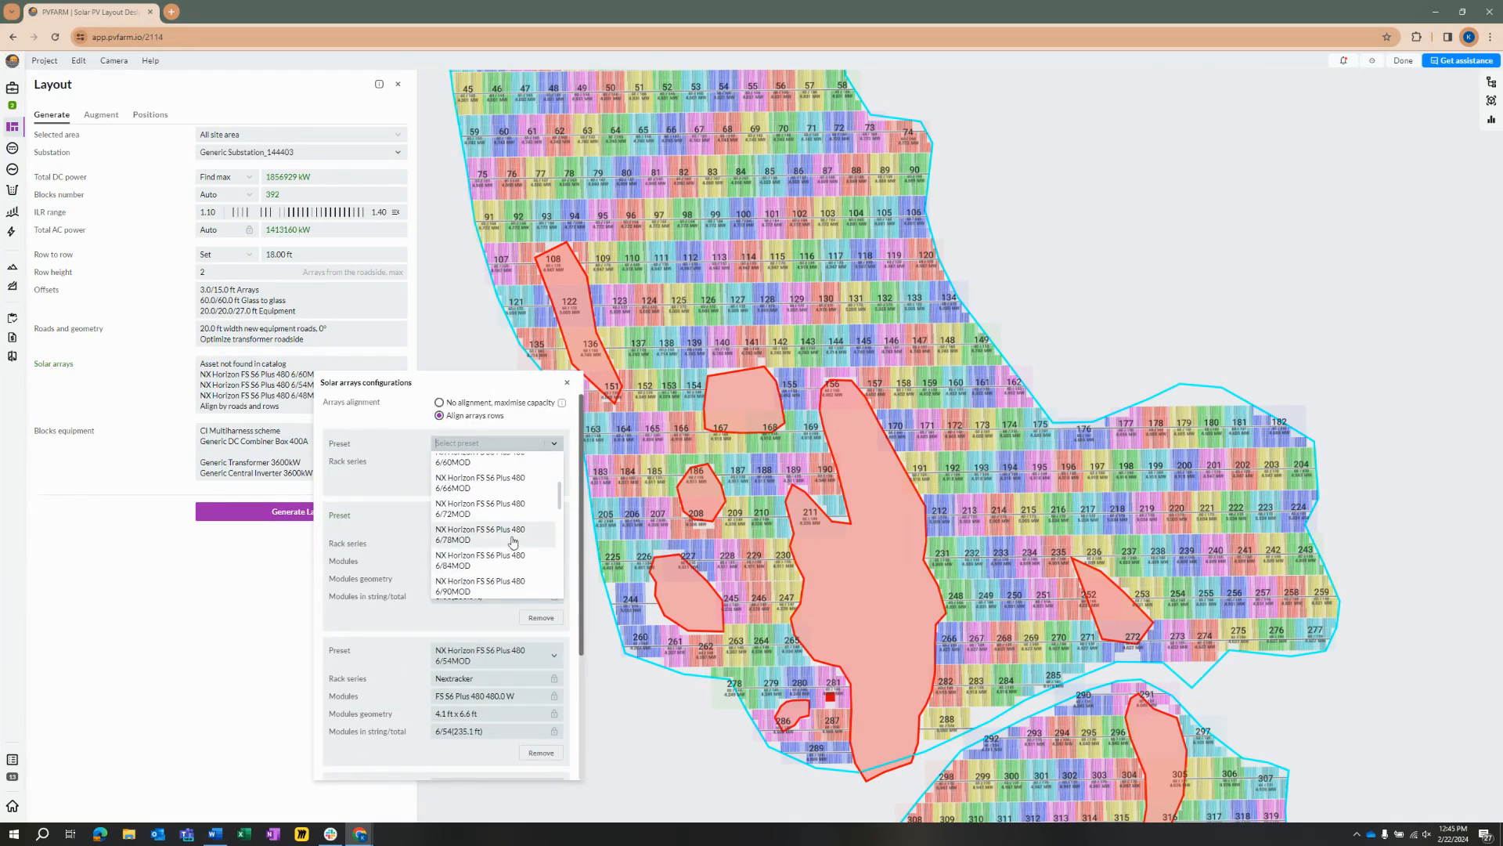
{"action": "left_click", "coordinate": [498, 483]}
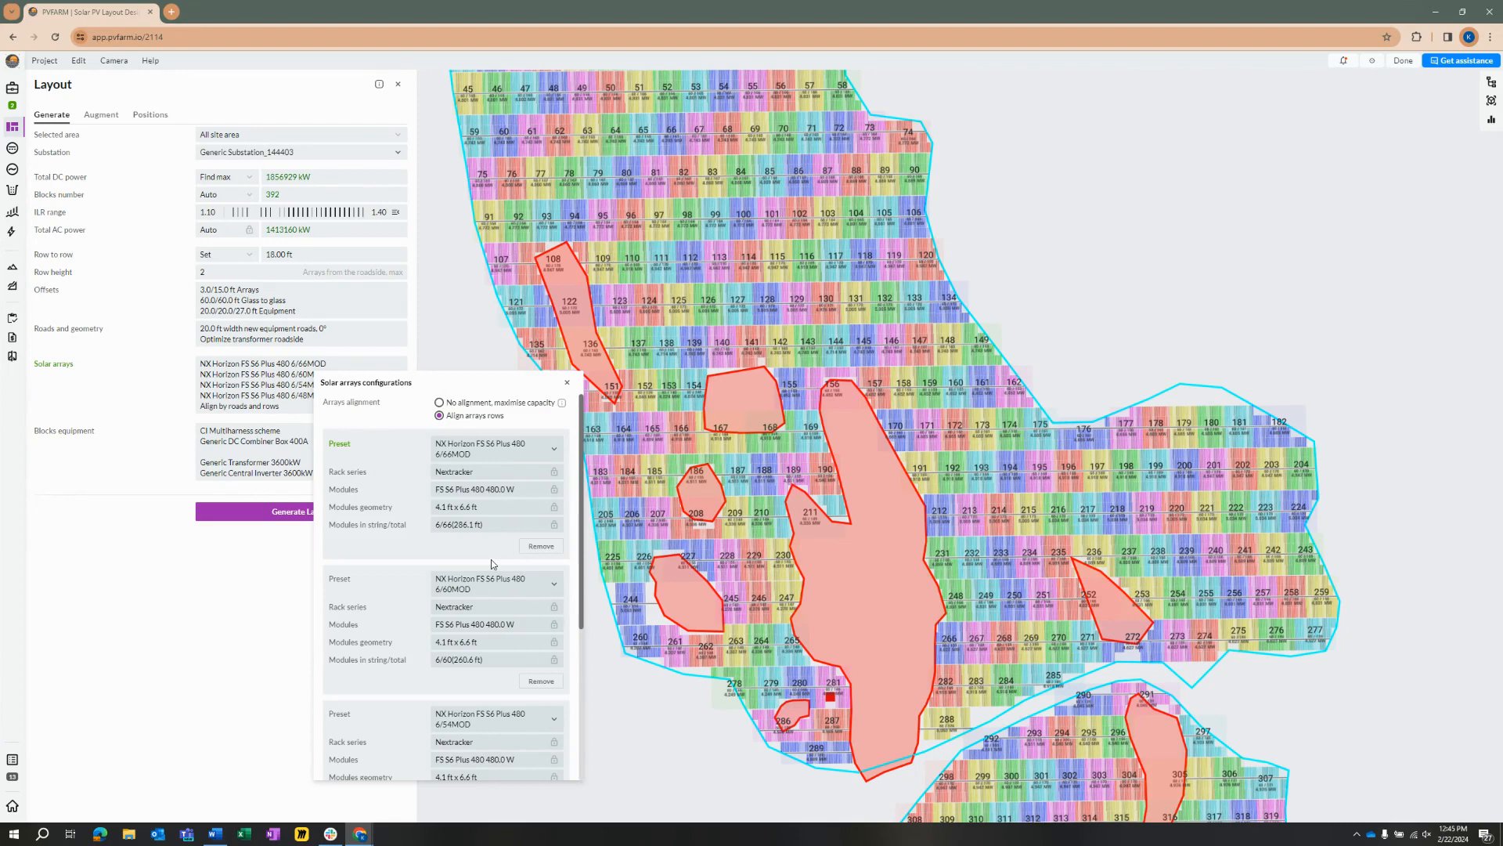
{"action": "scroll", "coordinate": [491, 559], "scroll_direction": "down", "scroll_amount": 5}
{"action": "left_click", "coordinate": [368, 744]}
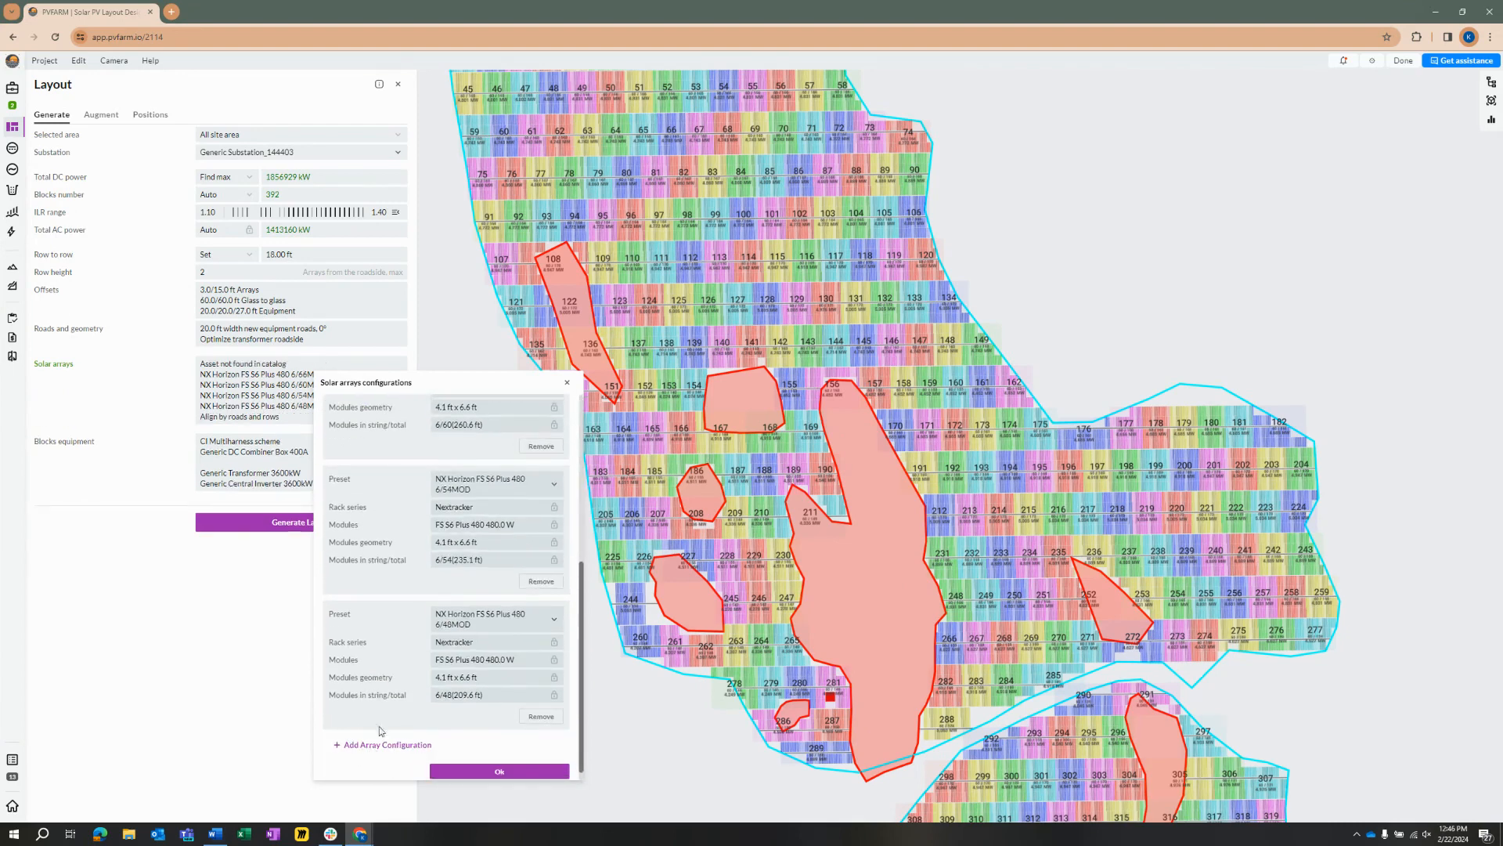
{"action": "scroll", "coordinate": [505, 520], "scroll_direction": "down", "scroll_amount": 2}
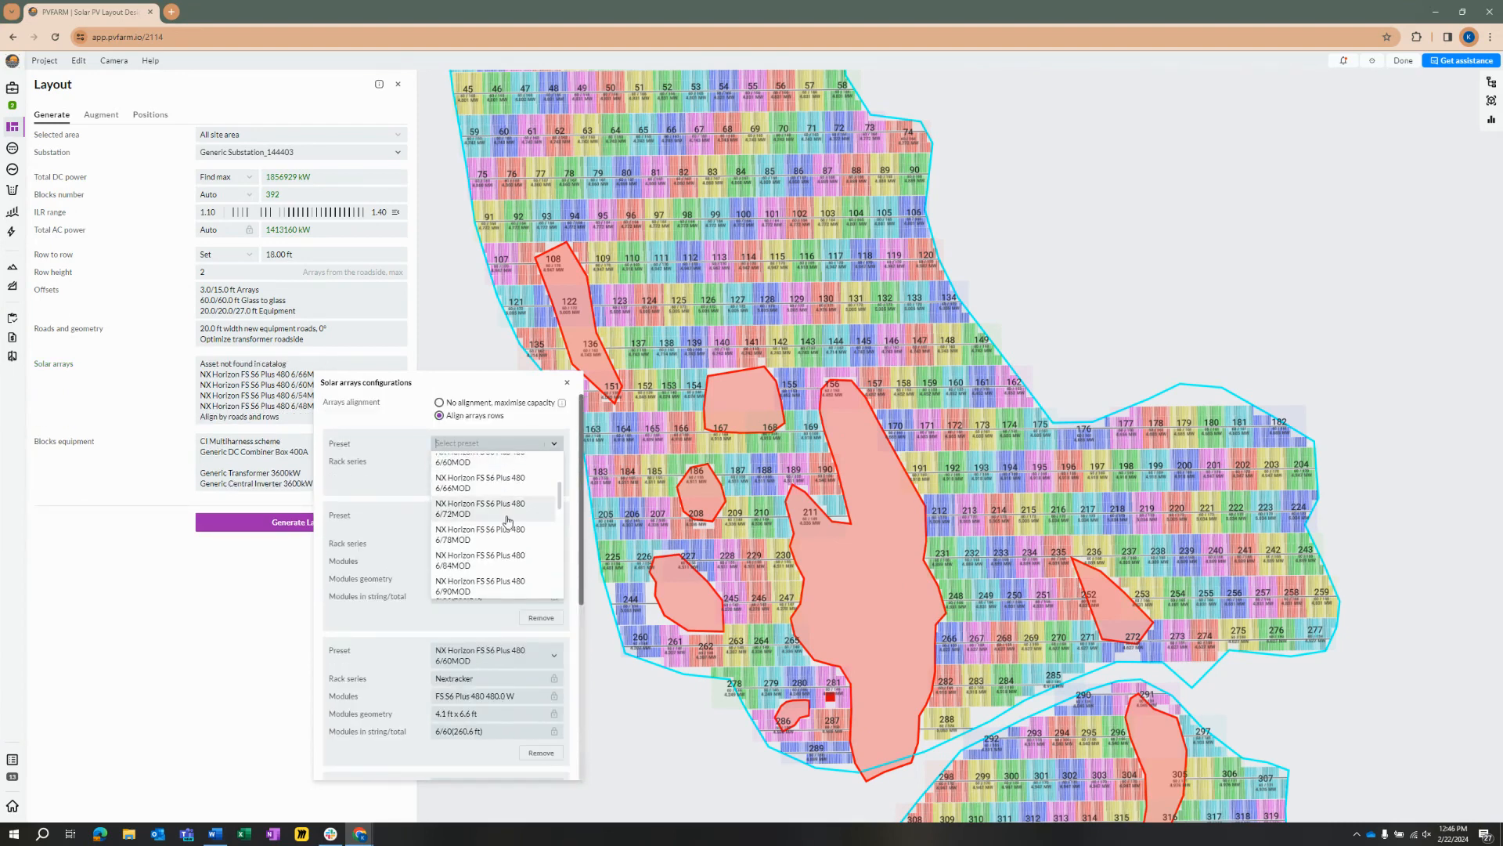
{"action": "left_click", "coordinate": [484, 517]}
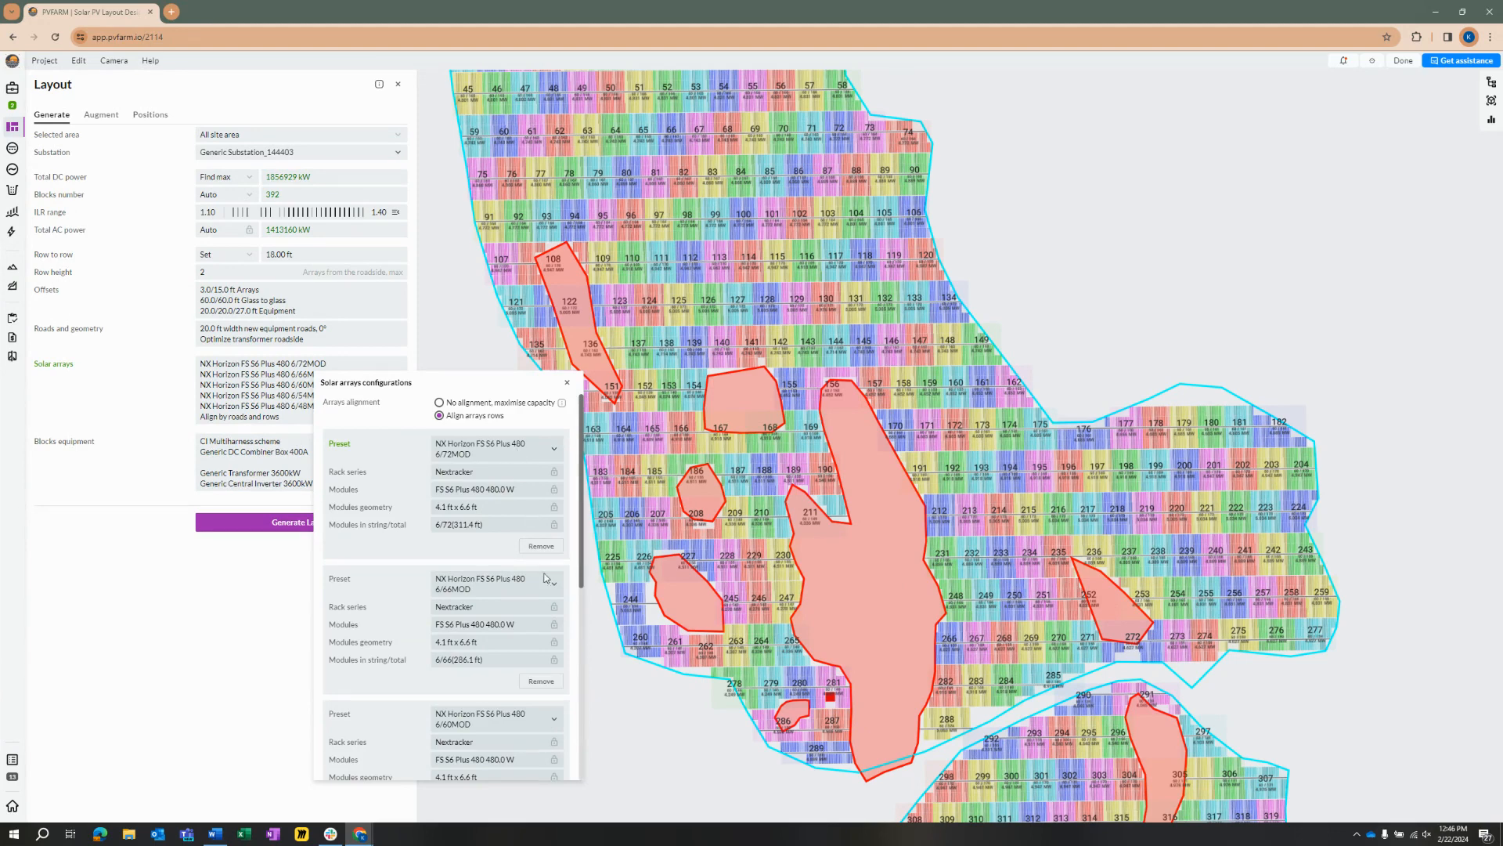
Step: Add another solar array configuration with the preset NX Horizon FS S6 Plus 480 6/78MOD
{"action": "scroll", "coordinate": [531, 596], "scroll_direction": "down", "scroll_amount": 2}
{"action": "scroll", "coordinate": [531, 596], "scroll_direction": "down", "scroll_amount": 2}
{"action": "left_click", "coordinate": [397, 732]}
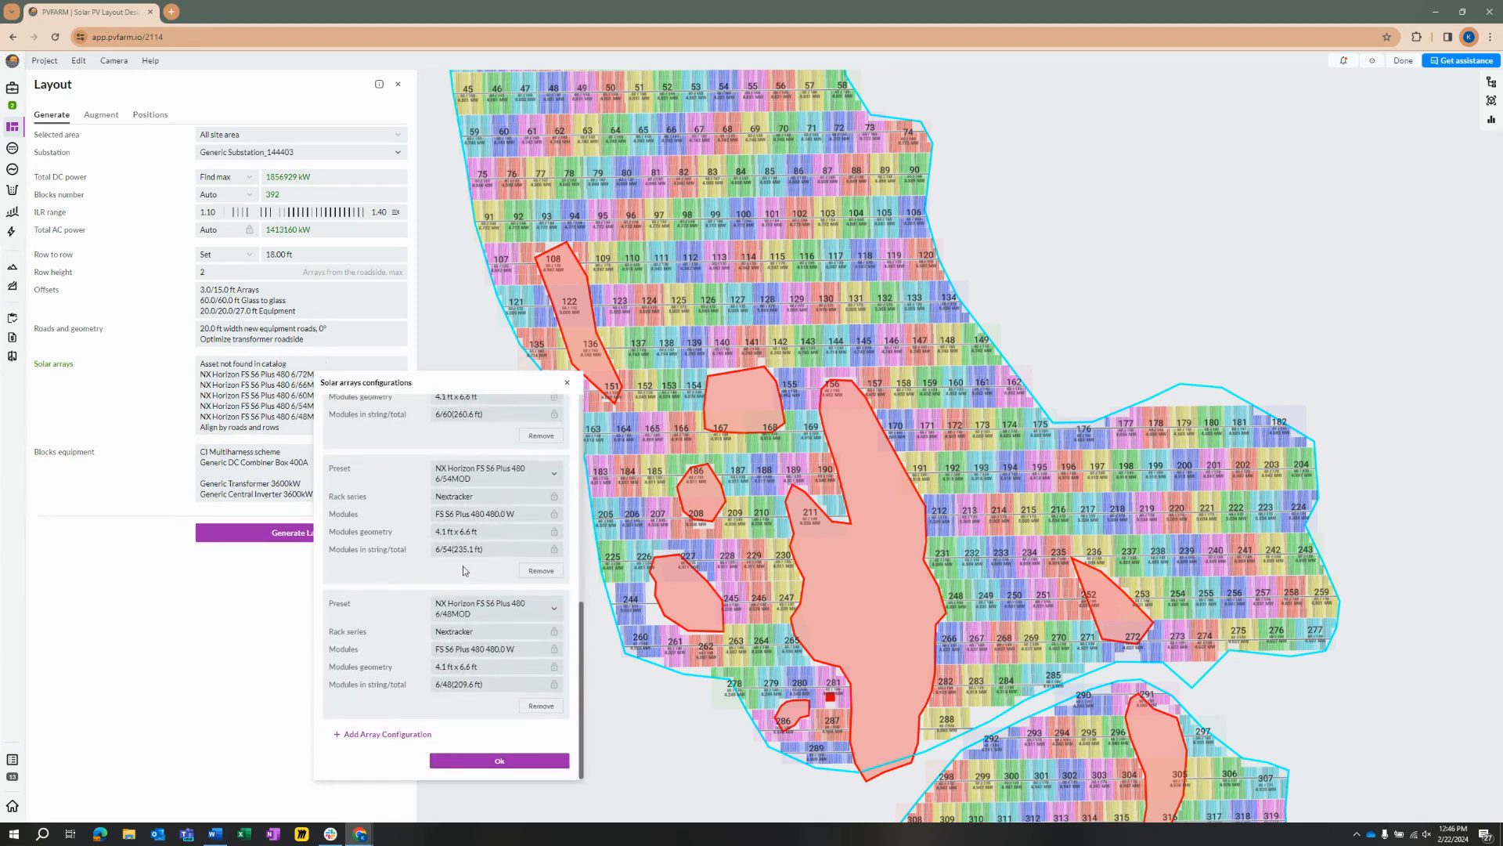
{"action": "left_click", "coordinate": [504, 443]}
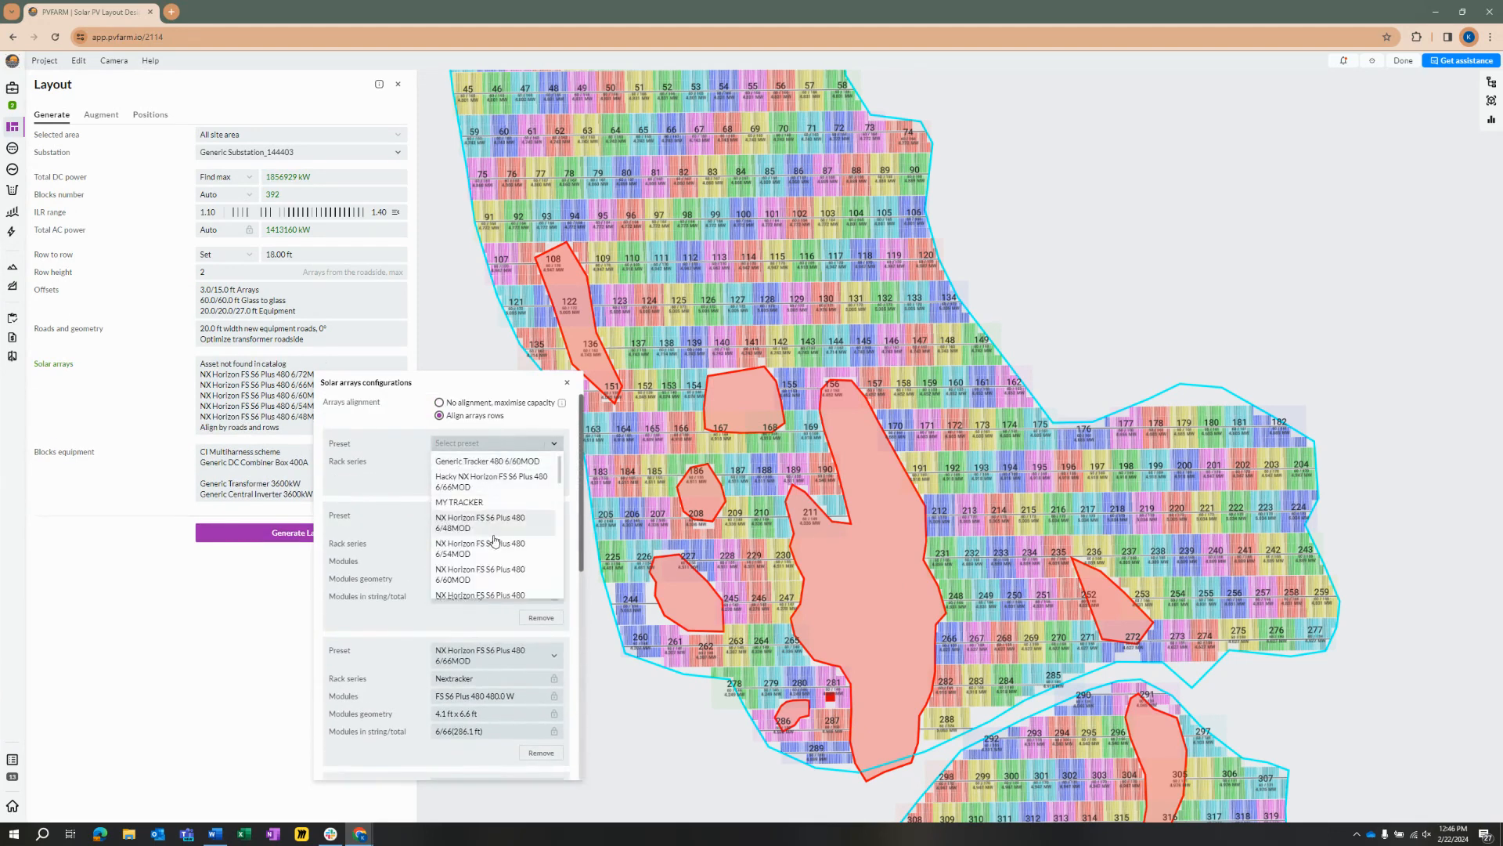
{"action": "scroll", "coordinate": [496, 541], "scroll_direction": "down", "scroll_amount": 3}
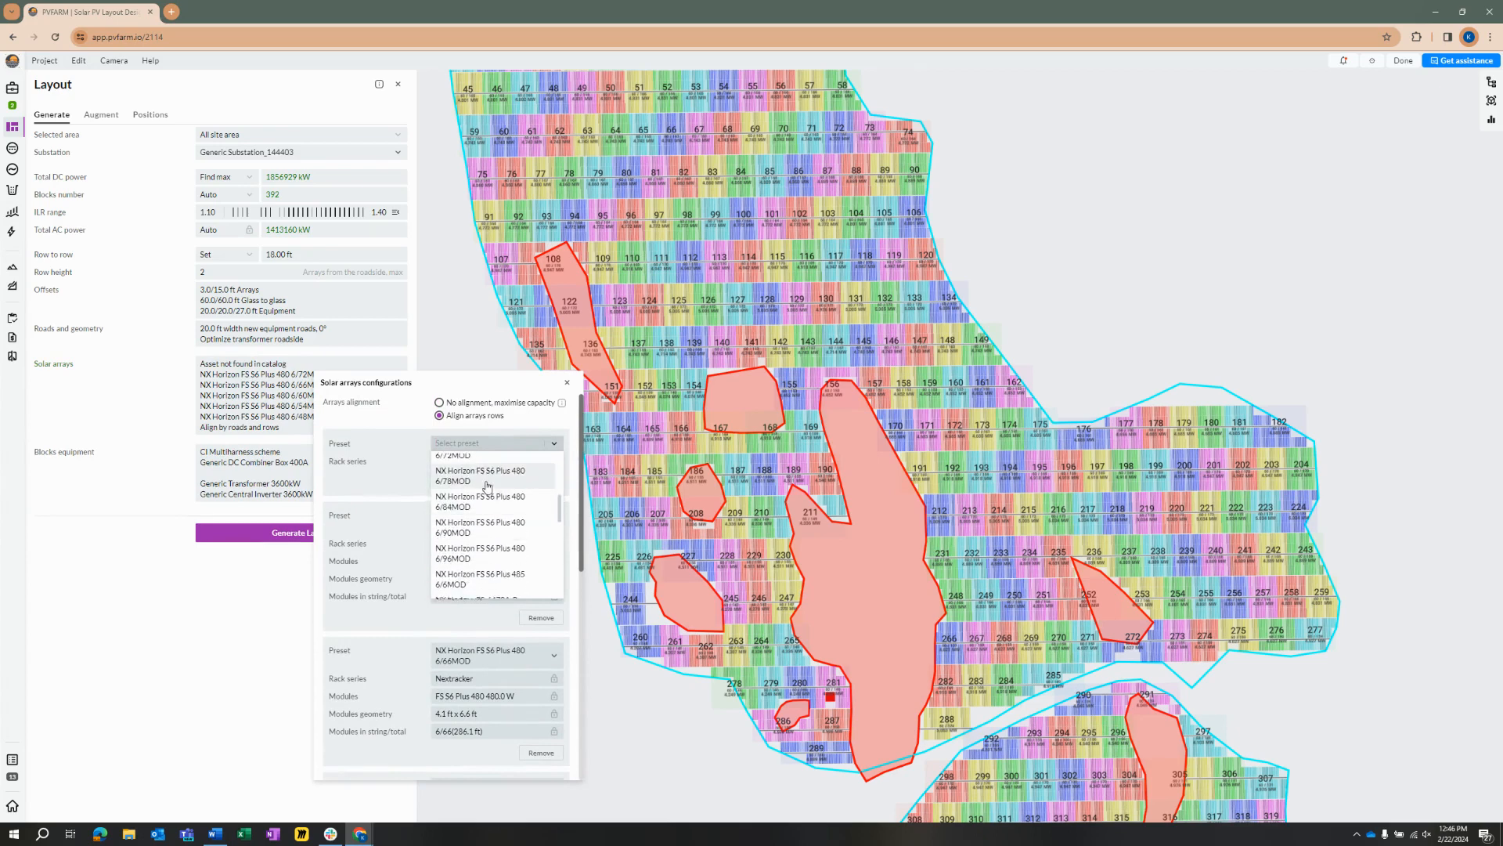
{"action": "left_click", "coordinate": [487, 475]}
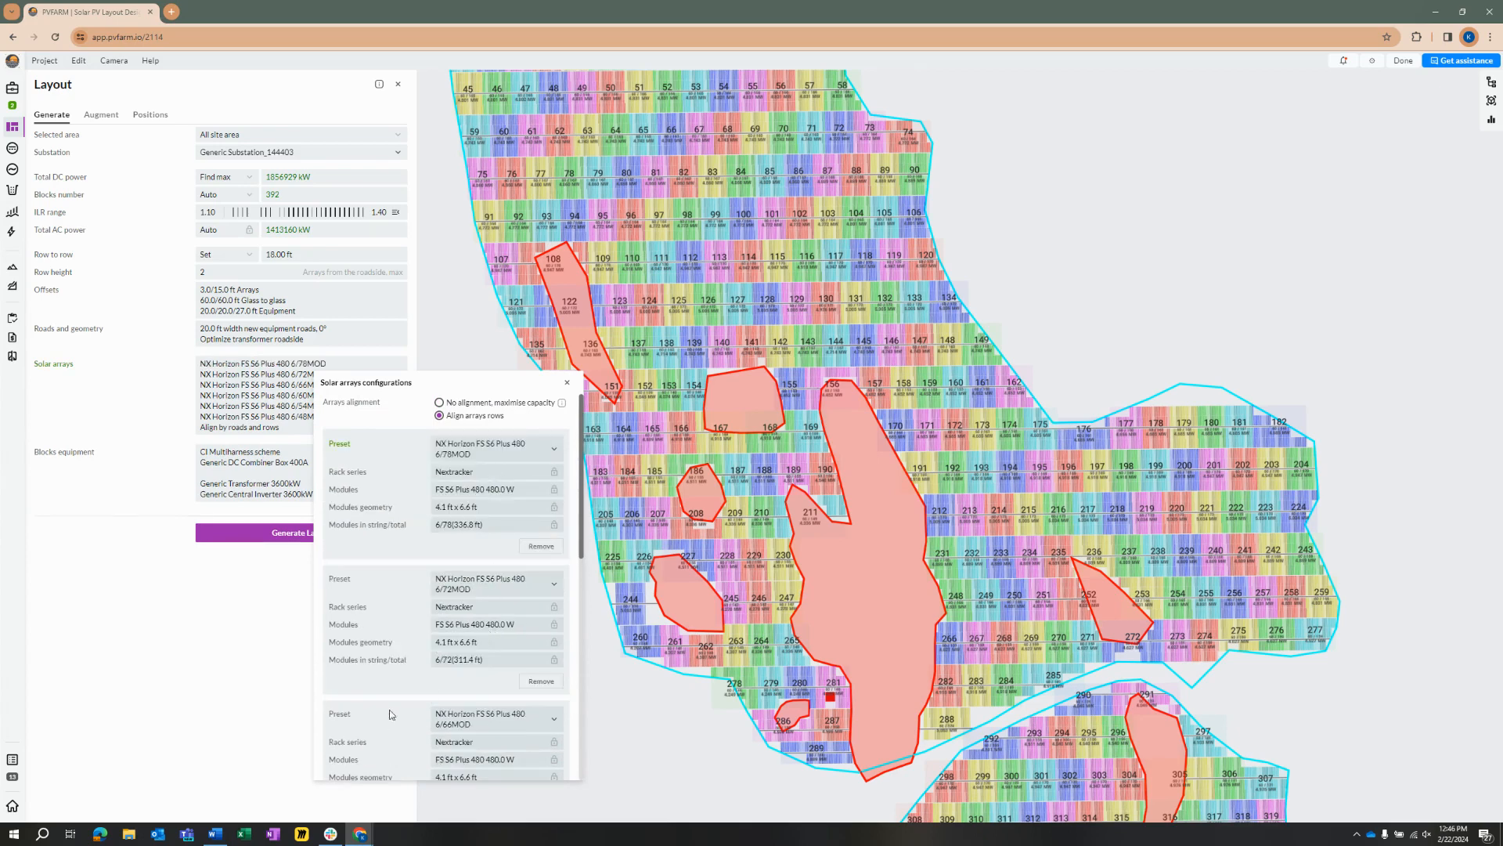
Step: Add array configurations for NX Horizon FS S6 Plus 480 presets 6/84MOD, 6/90MOD and 6/96MOD, and regenerate the layout
{"action": "scroll", "coordinate": [391, 715], "scroll_direction": "down", "scroll_amount": 4}
{"action": "scroll", "coordinate": [494, 518], "scroll_direction": "down", "scroll_amount": 3}
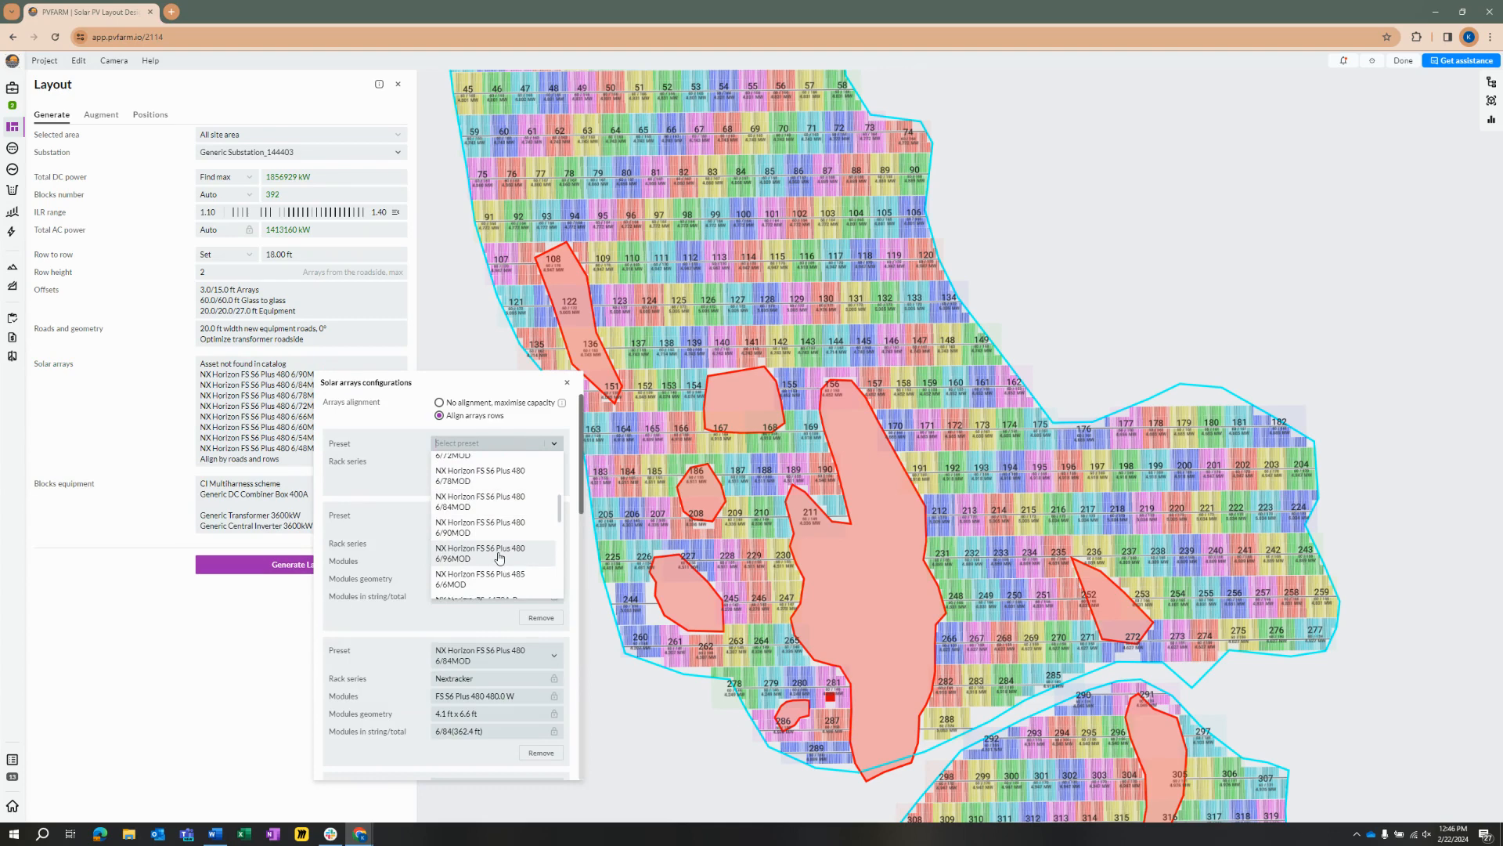
{"action": "left_click", "coordinate": [499, 556]}
{"action": "scroll", "coordinate": [439, 705], "scroll_direction": "down", "scroll_amount": 5}
{"action": "left_click", "coordinate": [436, 760]}
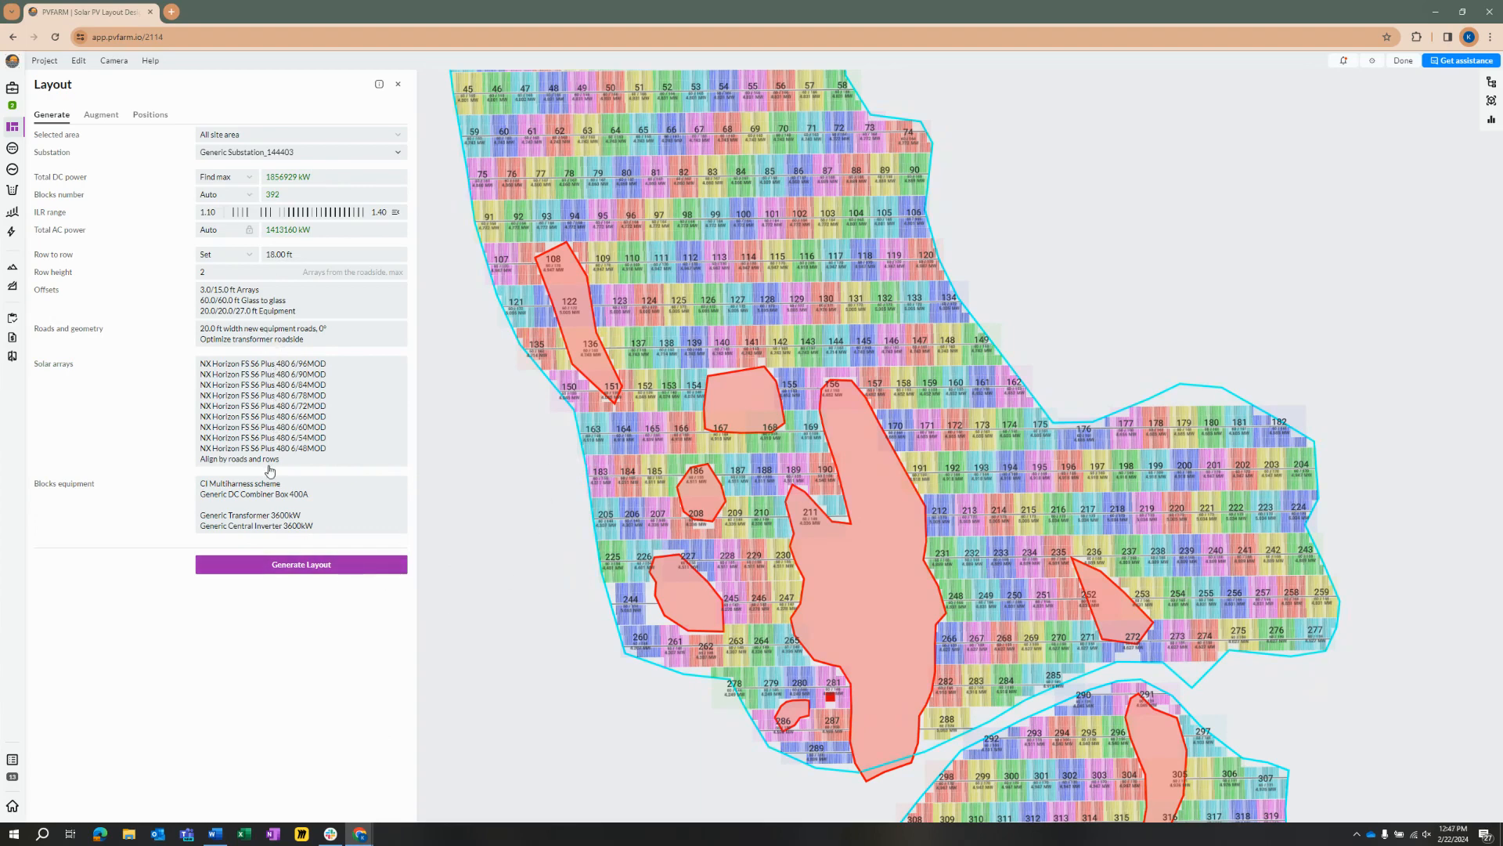
{"action": "left_click", "coordinate": [303, 569]}
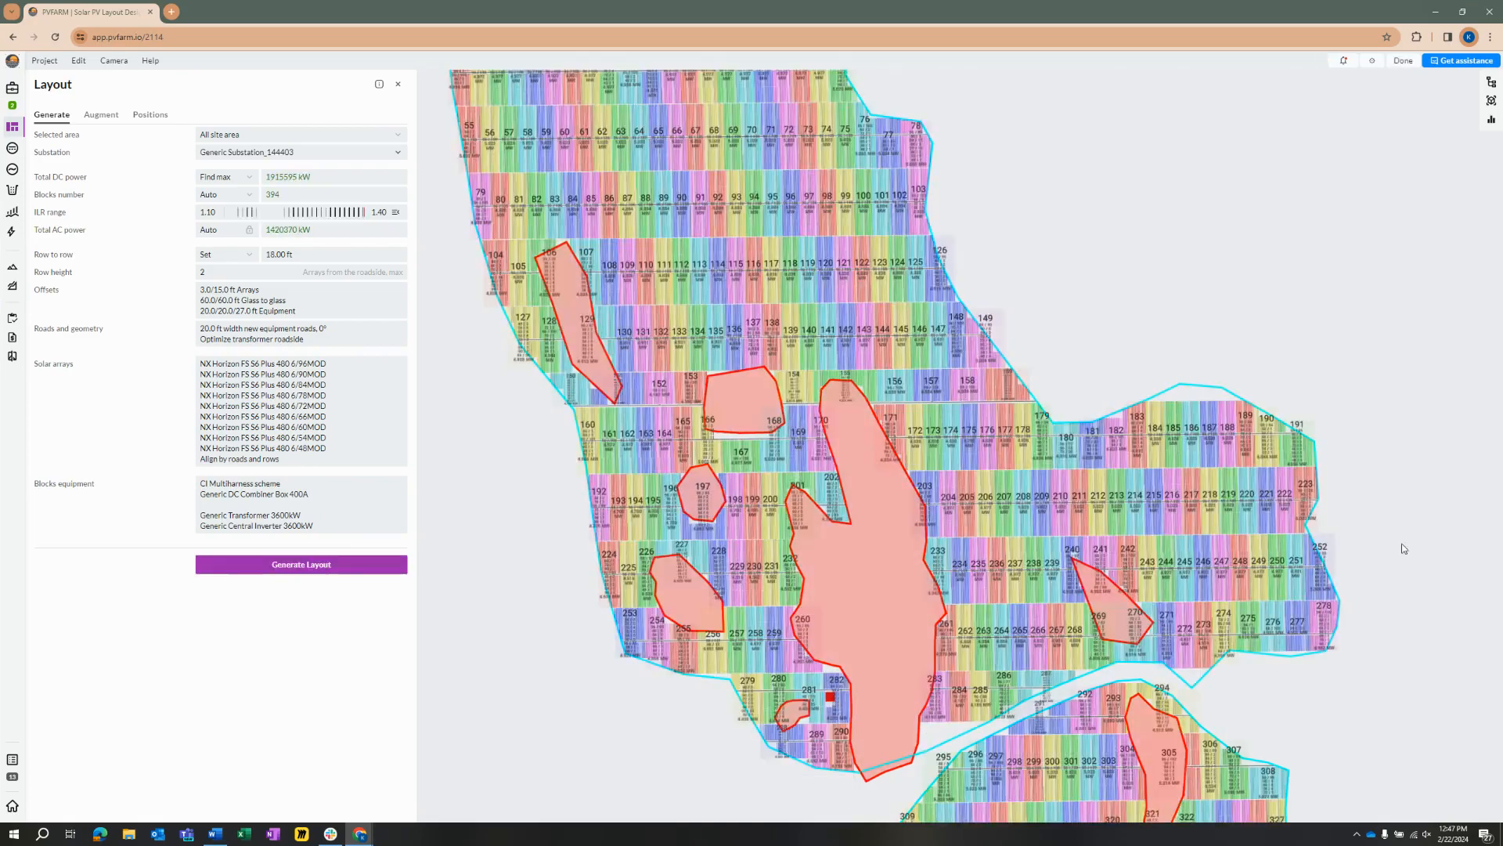
Step: Examine how the different tracker sizes fill the blocks along the eastern site boundary and across the northern area
{"action": "scroll", "coordinate": [1125, 358], "scroll_direction": "down", "scroll_amount": 5}
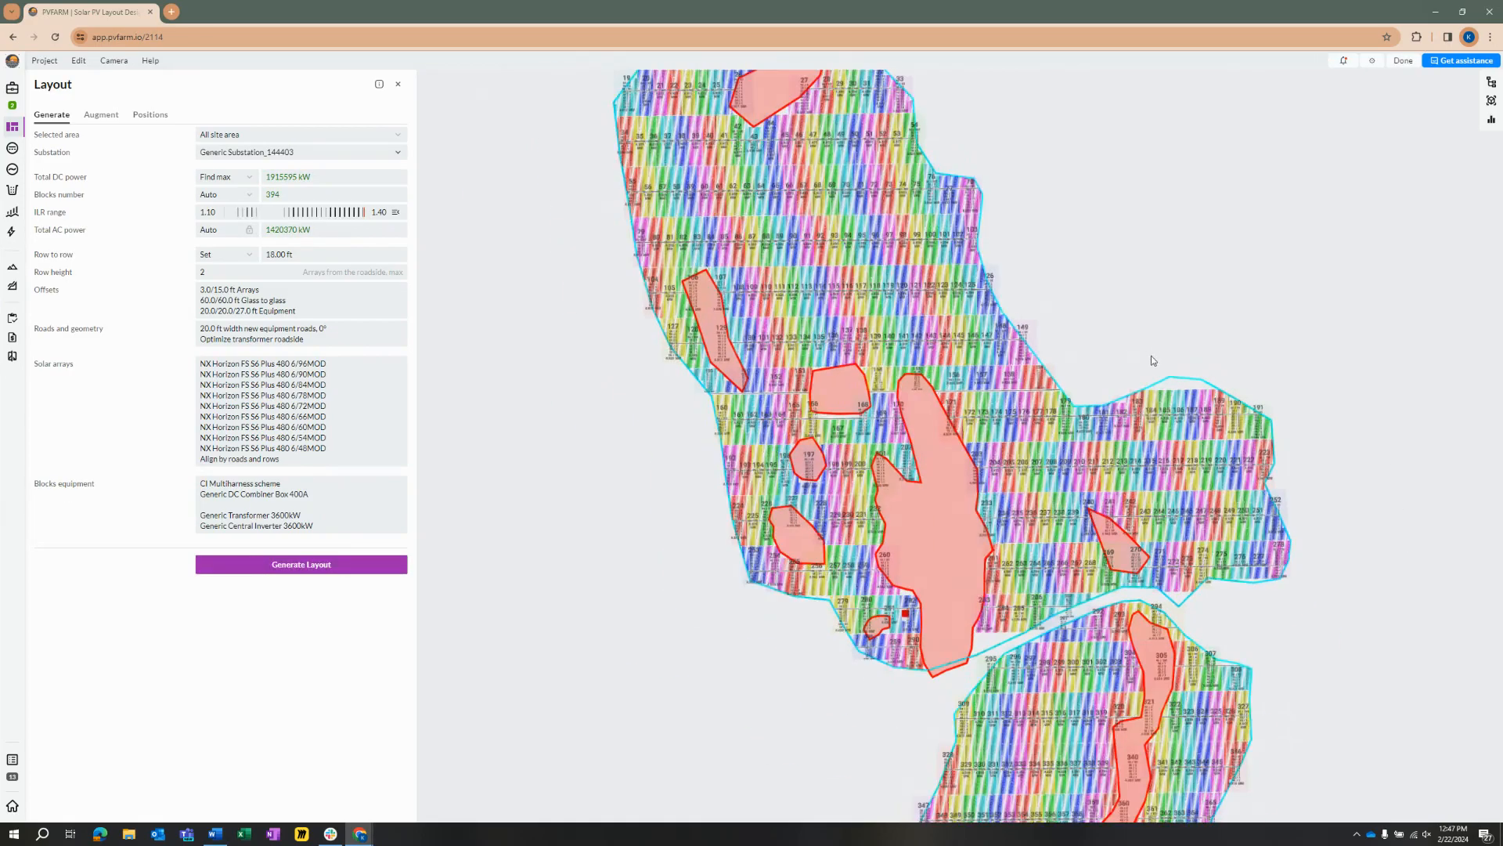
{"action": "scroll", "coordinate": [1001, 294], "scroll_direction": "up", "scroll_amount": 5}
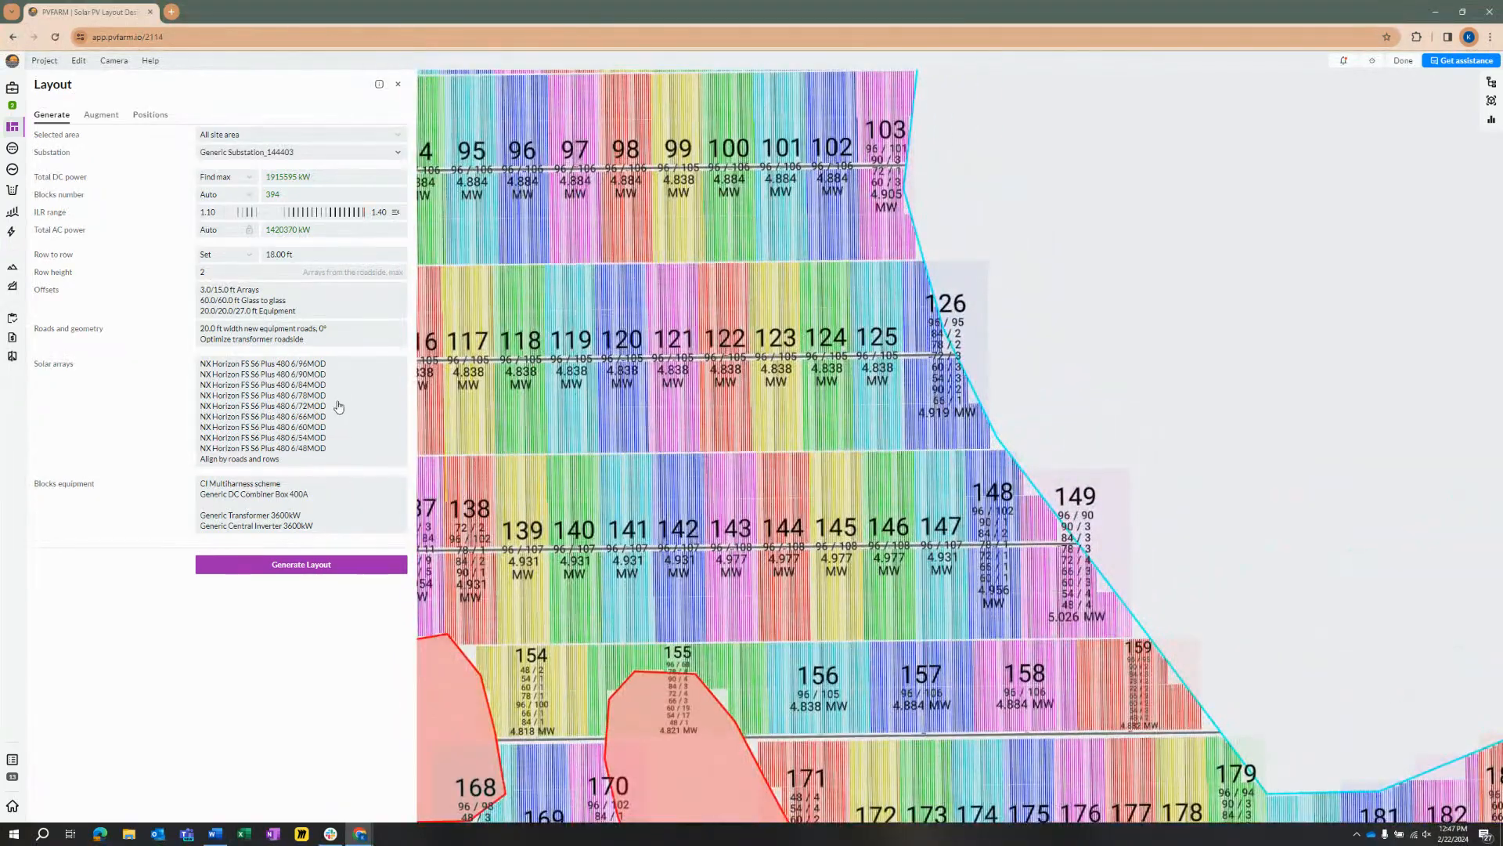
{"action": "scroll", "coordinate": [945, 550], "scroll_direction": "up", "scroll_amount": 3}
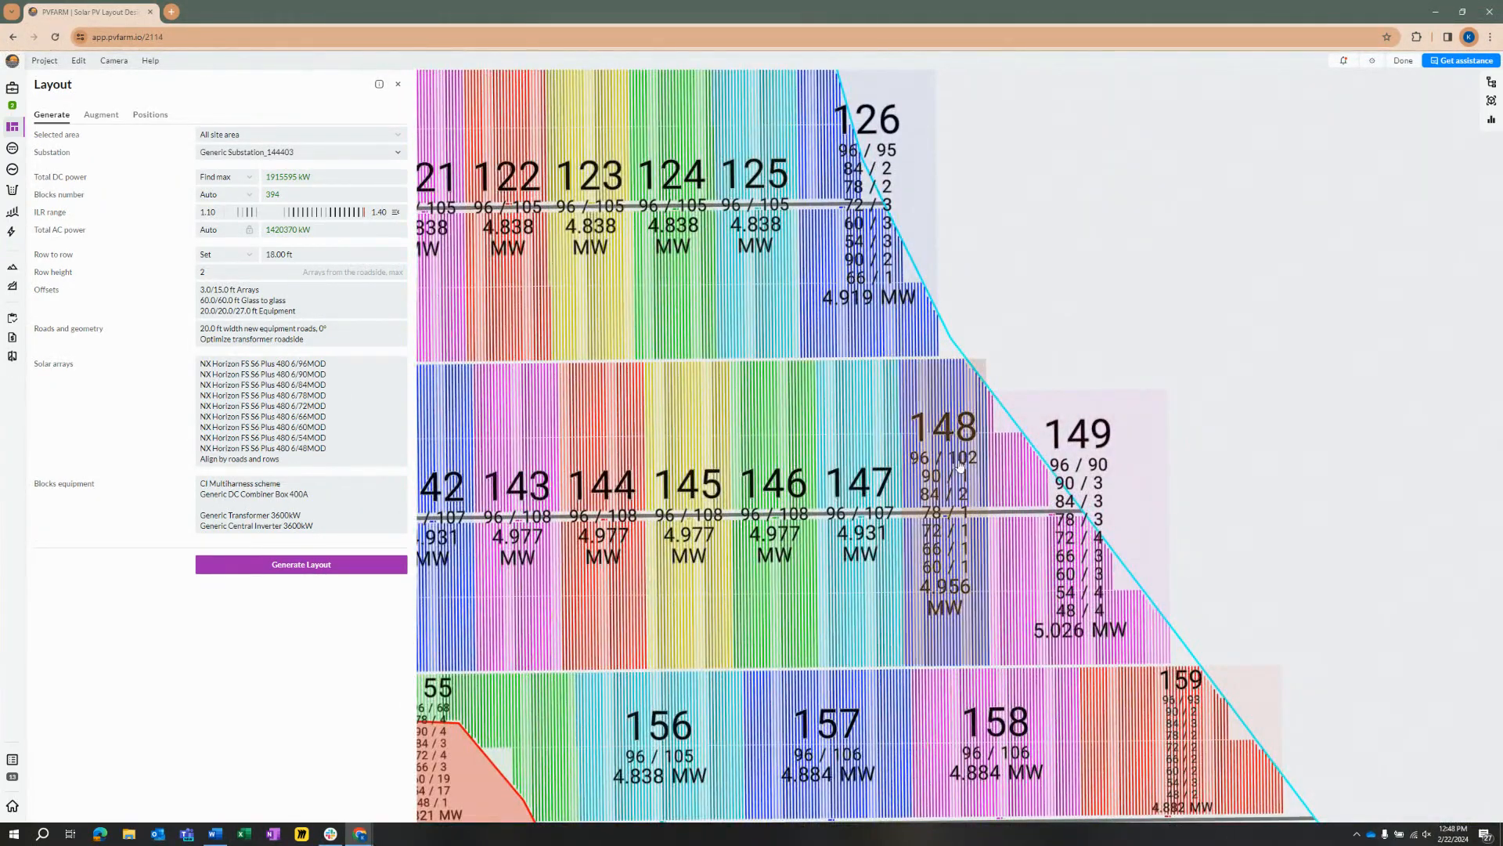
{"action": "scroll", "coordinate": [1071, 533], "scroll_direction": "up", "scroll_amount": 3}
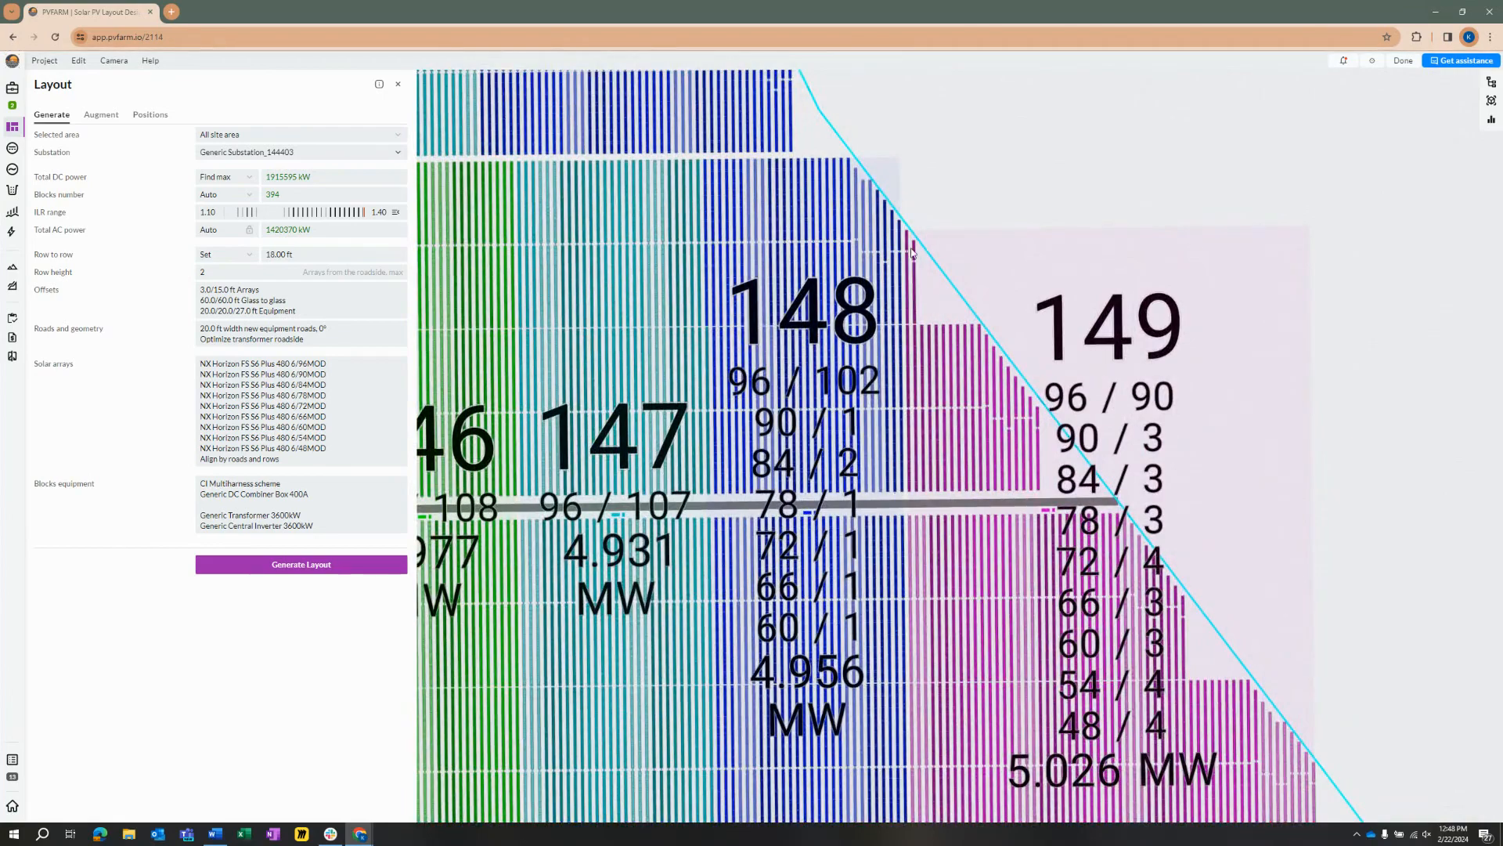
{"action": "scroll", "coordinate": [1065, 506], "scroll_direction": "down", "scroll_amount": 1}
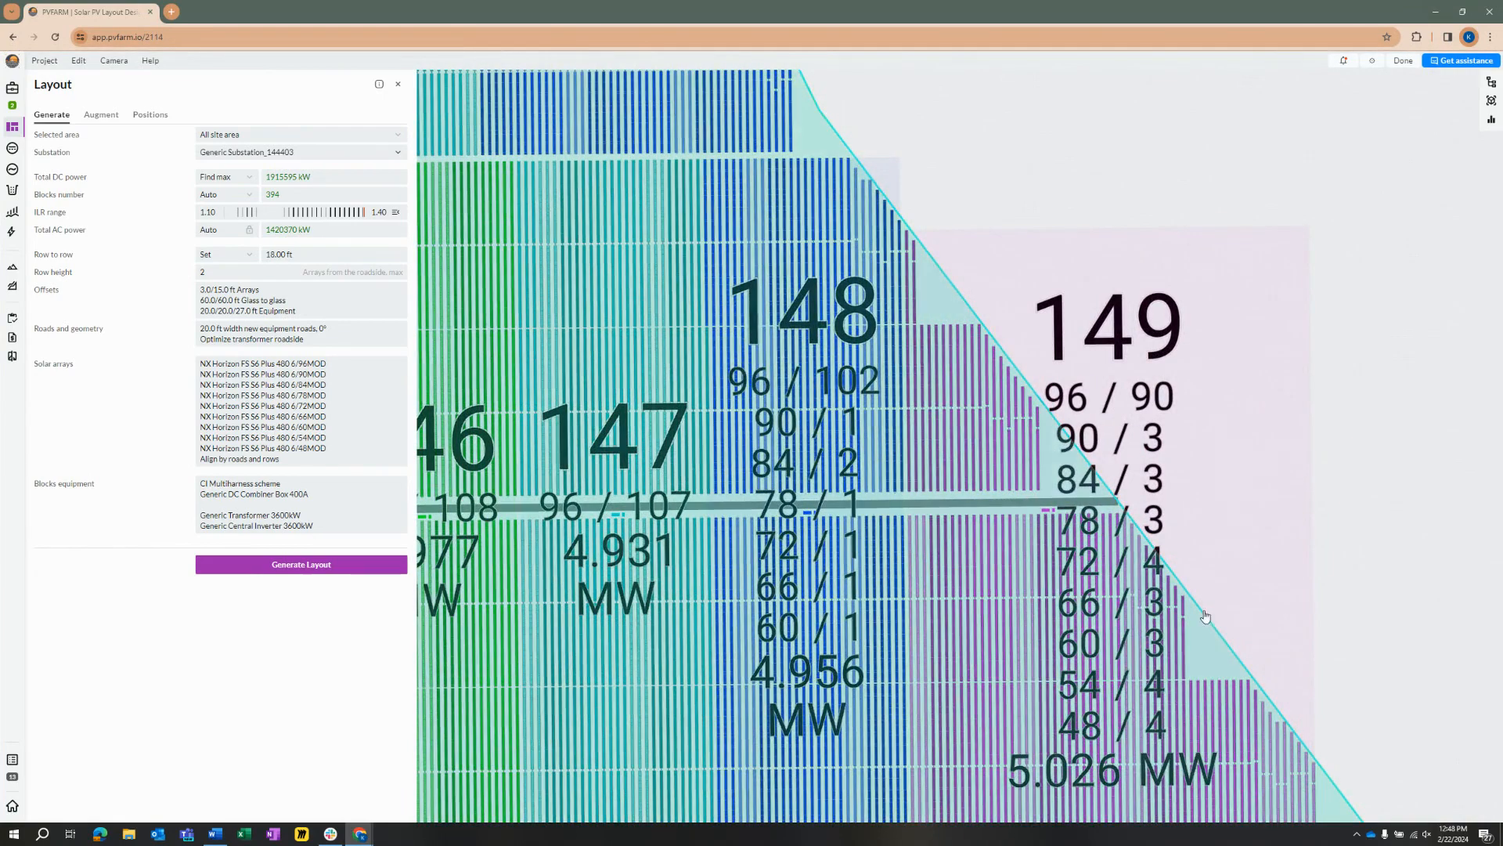
{"action": "left_click_drag", "start_coordinate": [1065, 505], "coordinate": [1038, 470]}
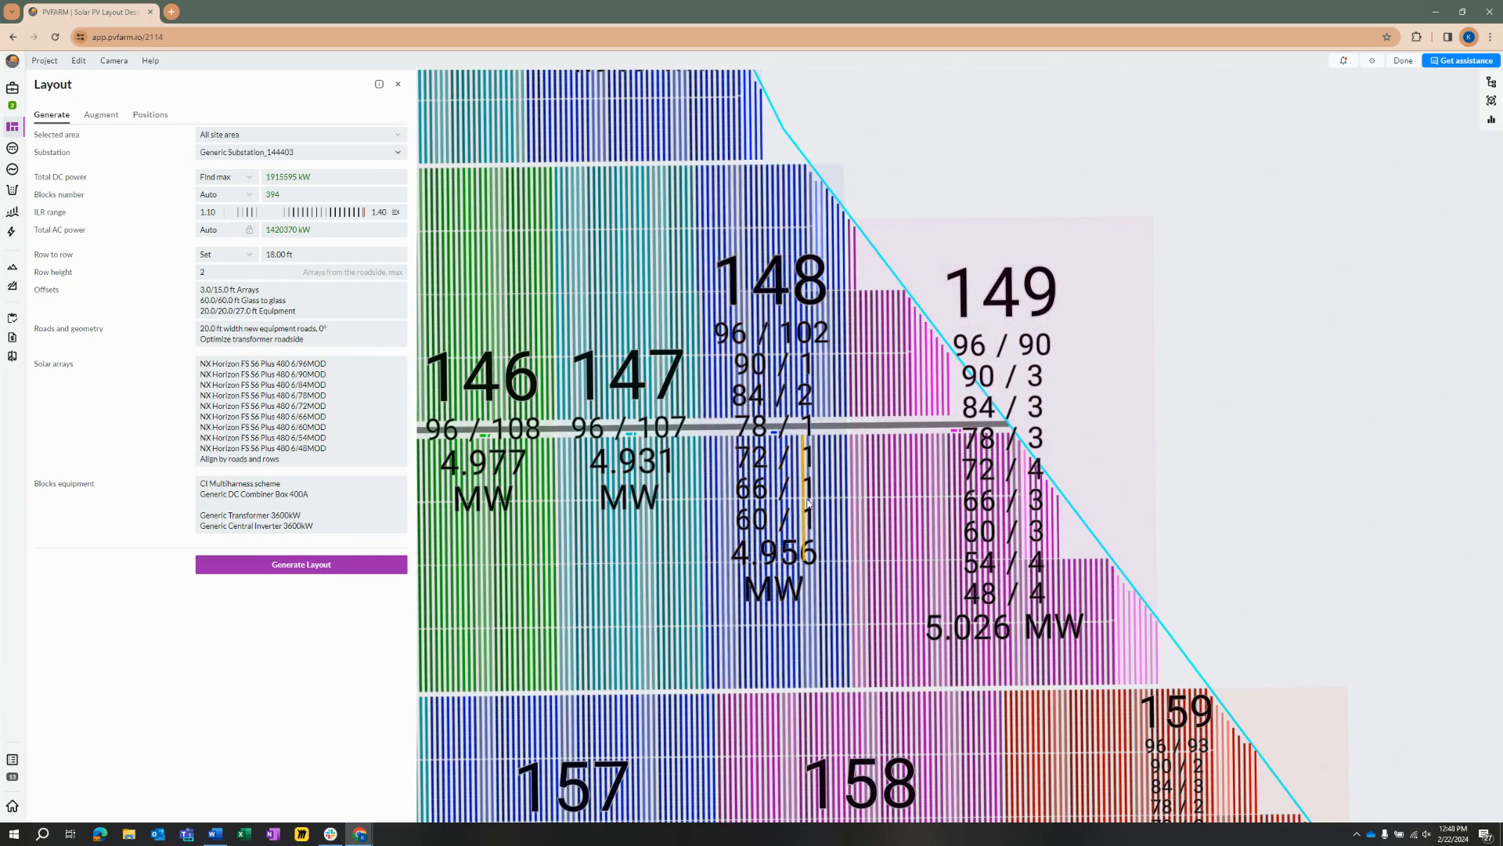
{"action": "scroll", "coordinate": [938, 455], "scroll_direction": "down", "scroll_amount": 5}
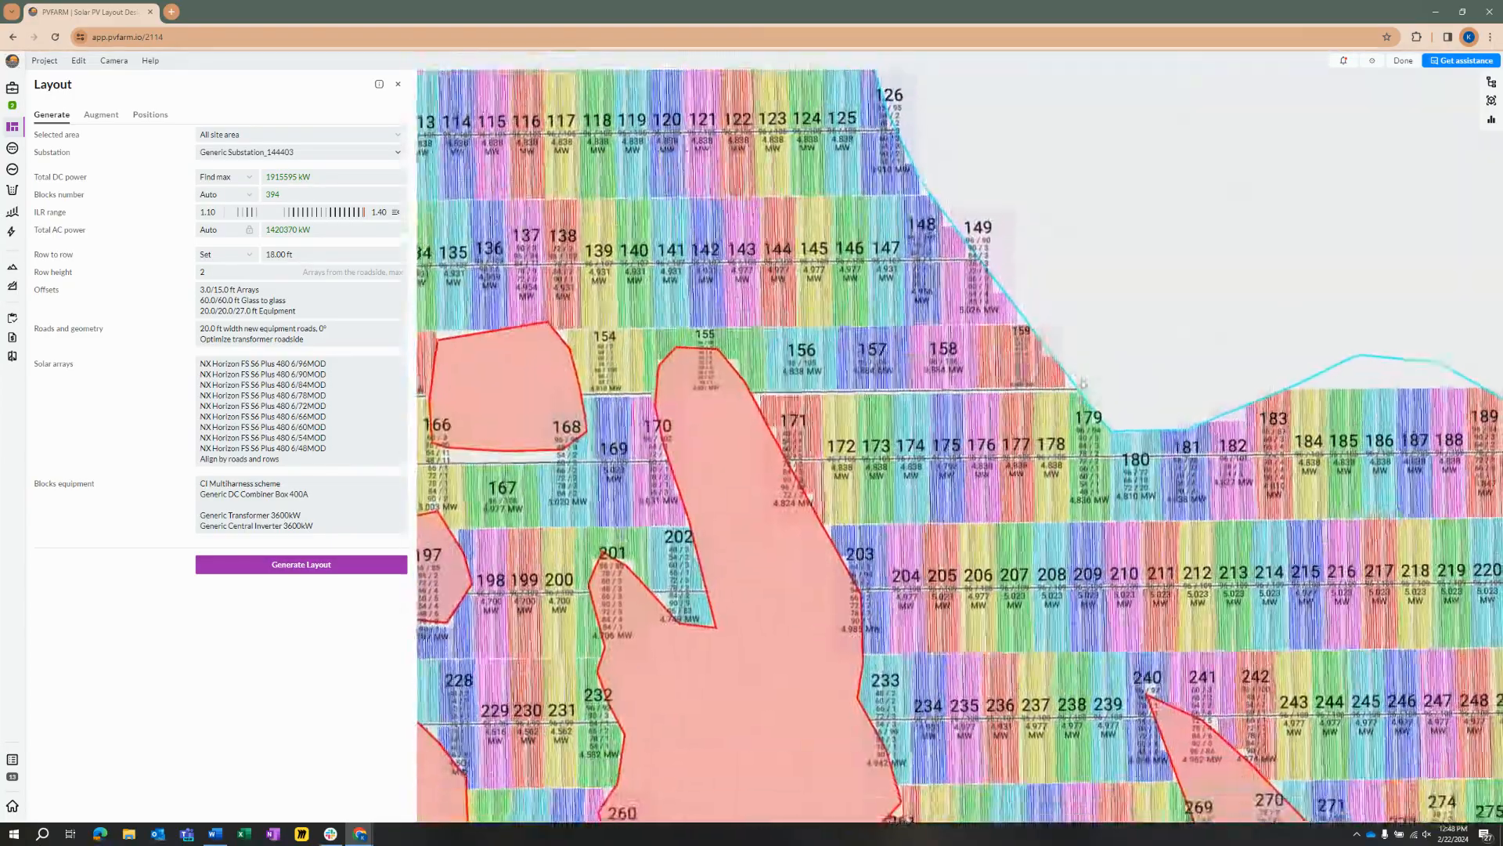
{"action": "left_click_drag", "start_coordinate": [1083, 383], "coordinate": [1258, 718]}
{"action": "scroll", "coordinate": [1097, 386], "scroll_direction": "down", "scroll_amount": 2}
{"action": "left_click_drag", "start_coordinate": [1072, 302], "coordinate": [1083, 451]}
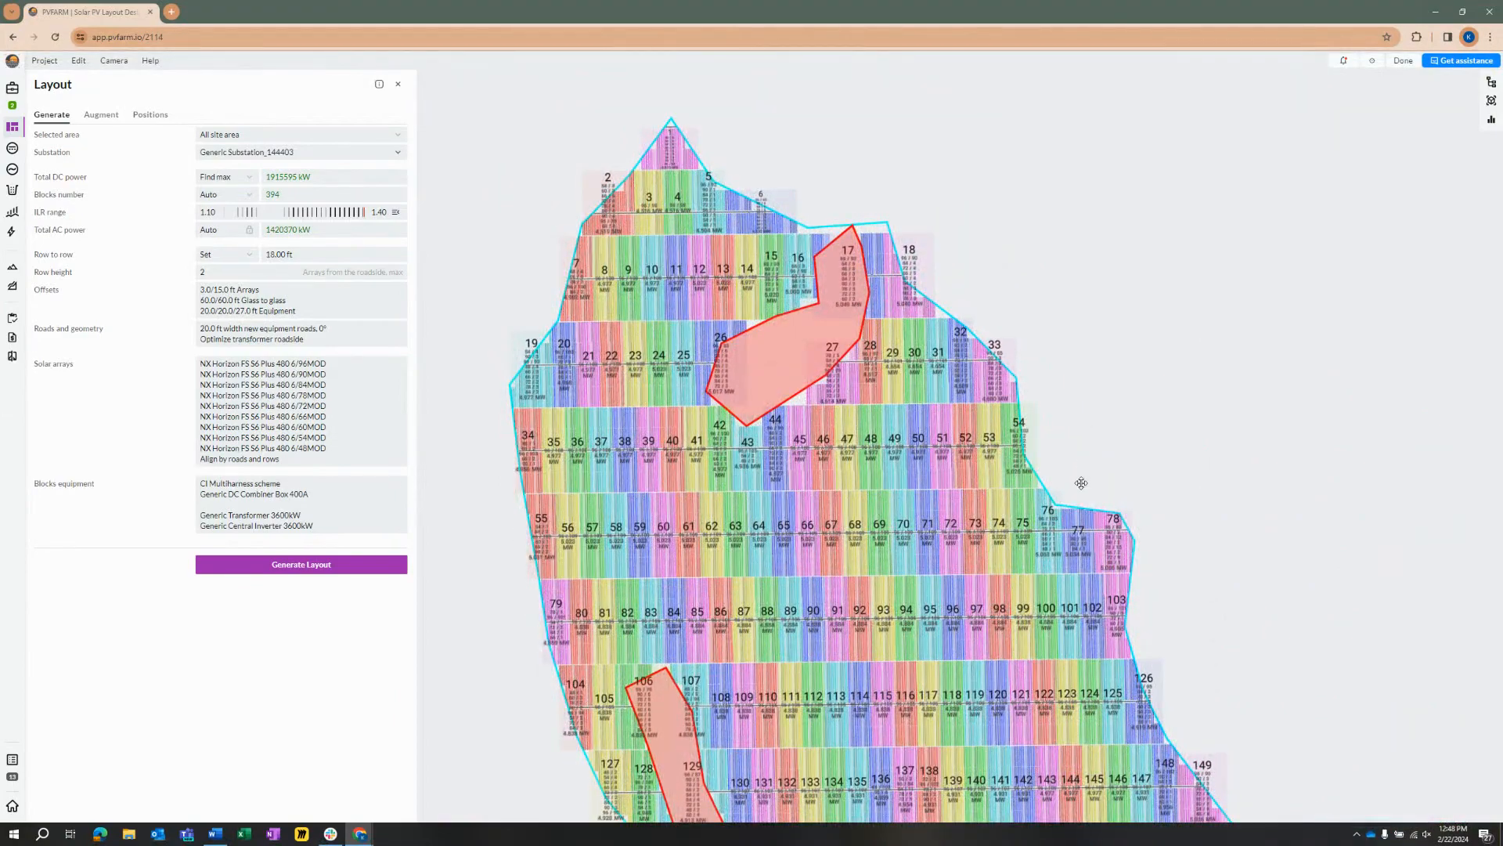
{"action": "left_click_drag", "start_coordinate": [1076, 501], "coordinate": [1033, 452]}
{"action": "left_click_drag", "start_coordinate": [941, 558], "coordinate": [993, 472]}
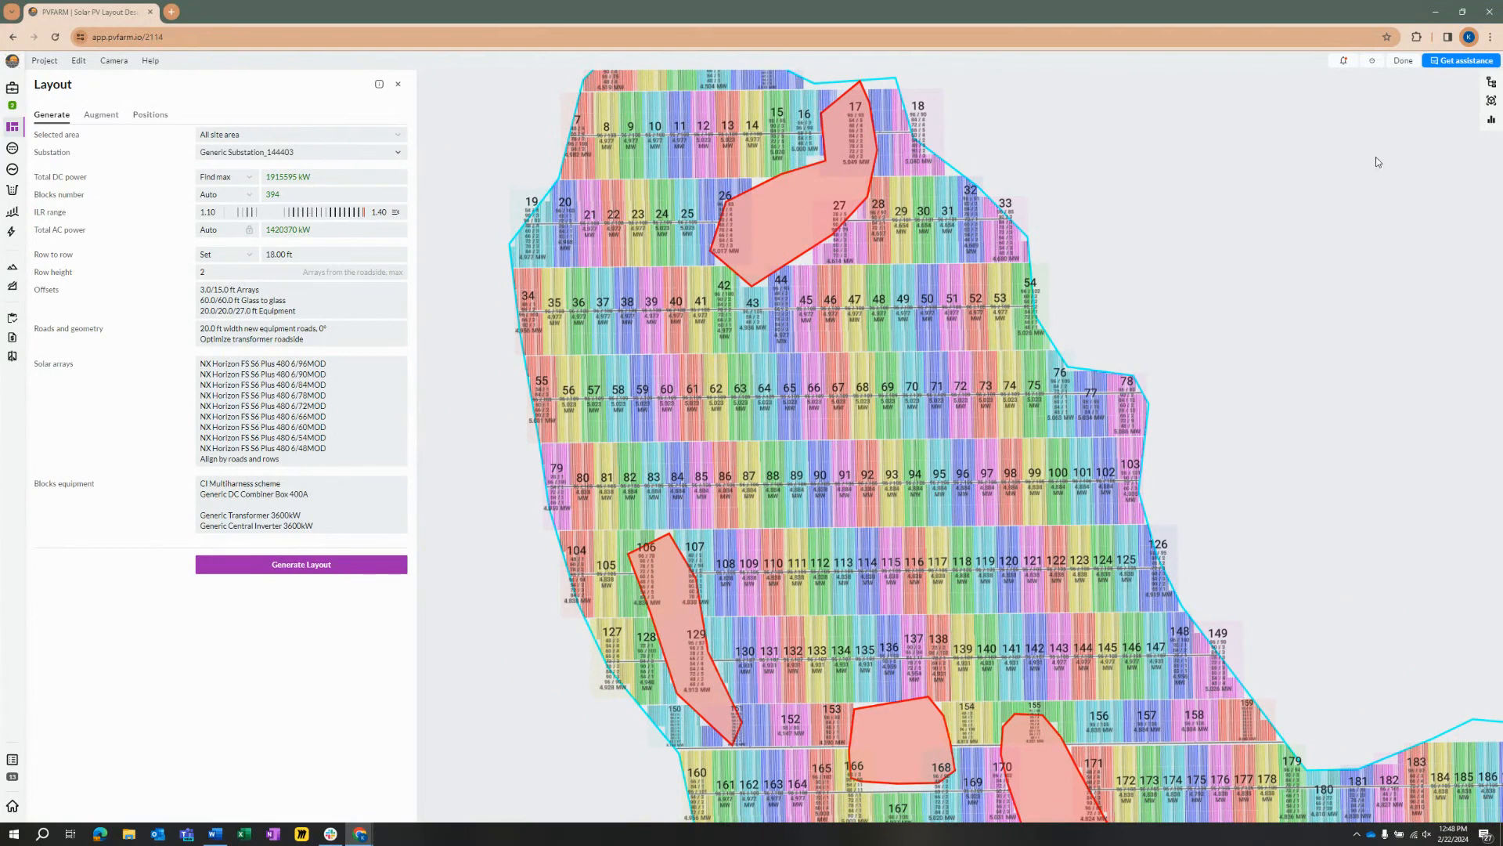
Step: Open the property analysis and try docking it as a floating panel
{"action": "left_click", "coordinate": [1491, 119]}
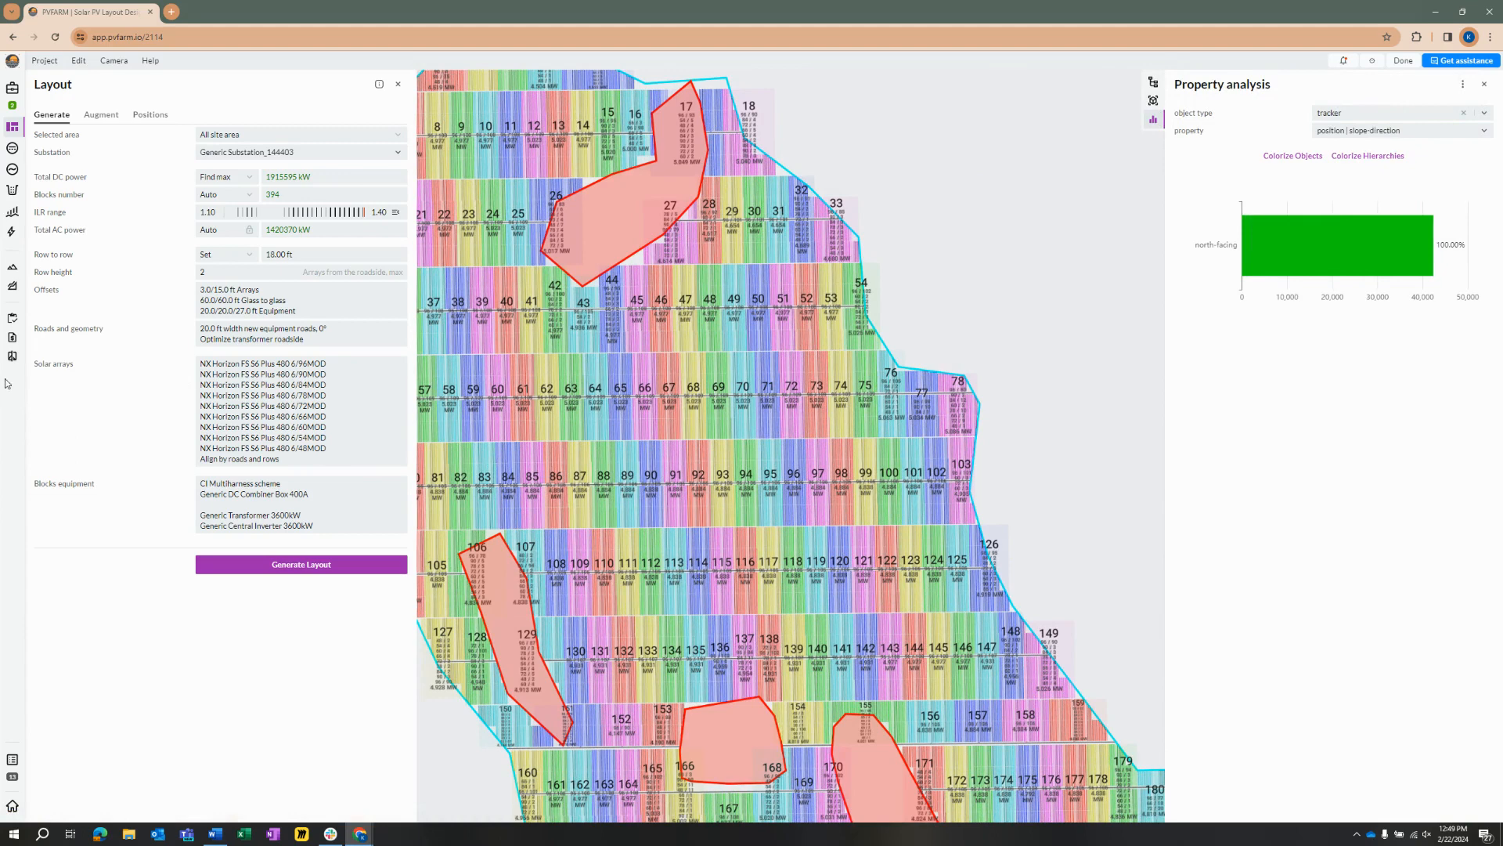
{"action": "left_click", "coordinate": [1461, 86]}
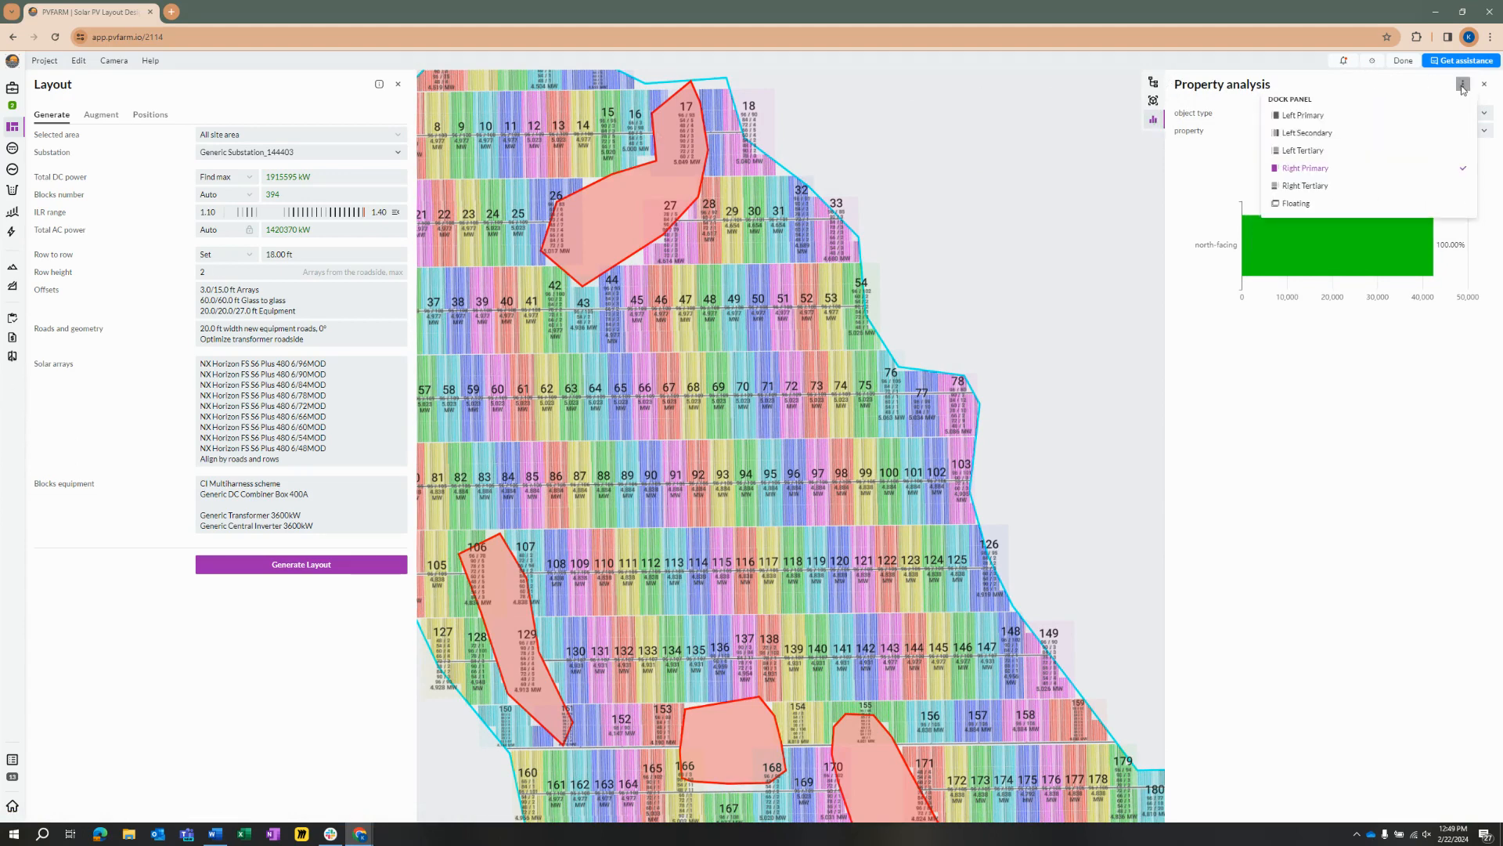
{"action": "left_click", "coordinate": [1302, 204]}
{"action": "left_click_drag", "start_coordinate": [1284, 103], "coordinate": [1465, 105]}
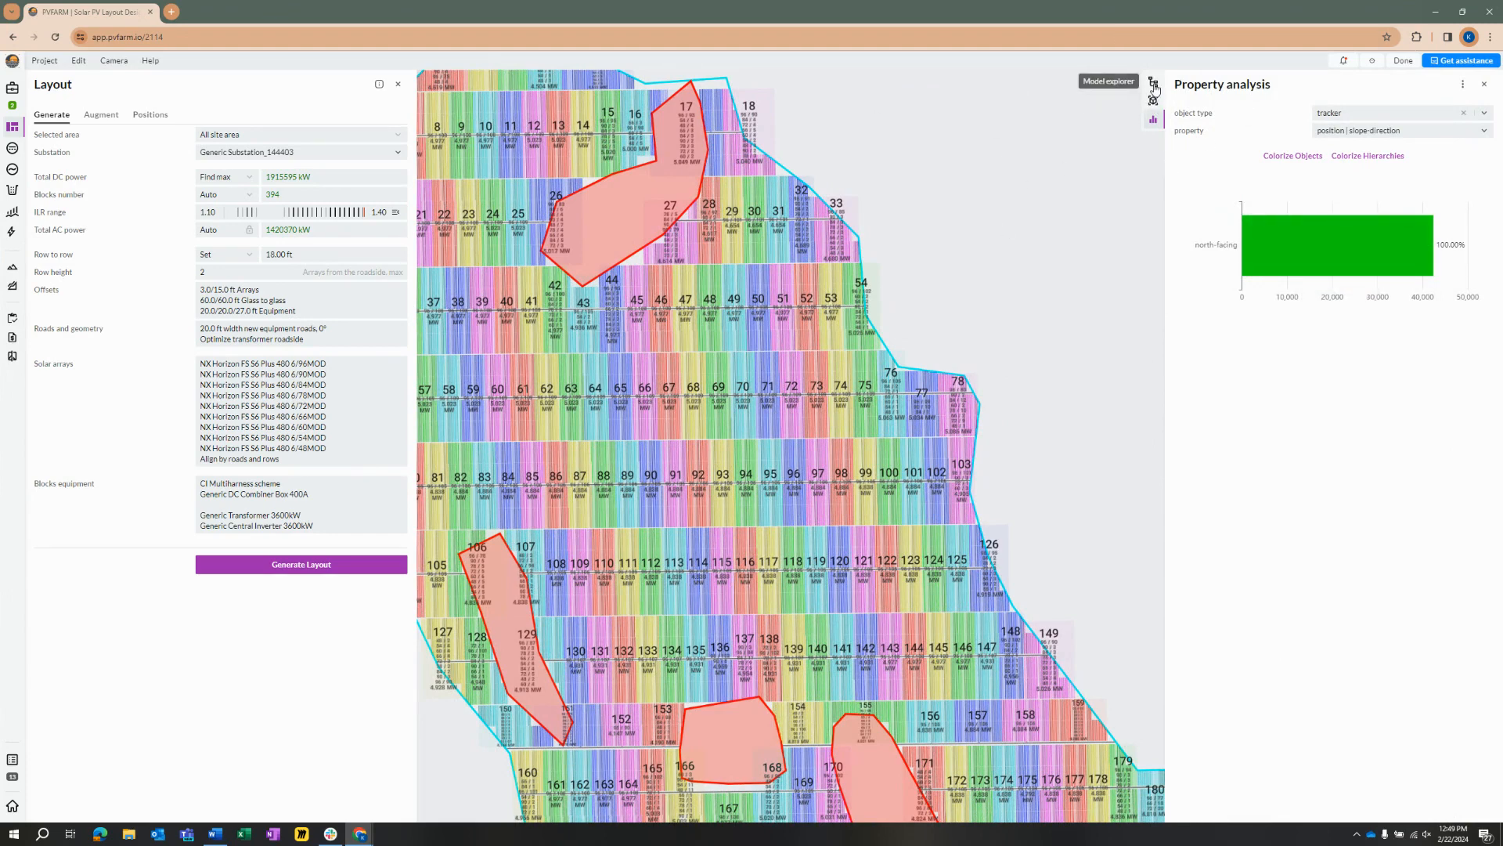
Step: Analyse the trackers by the property tracker-frame | modules | modules_count_x with the automatic bin count turned off
{"action": "left_click", "coordinate": [1399, 119]}
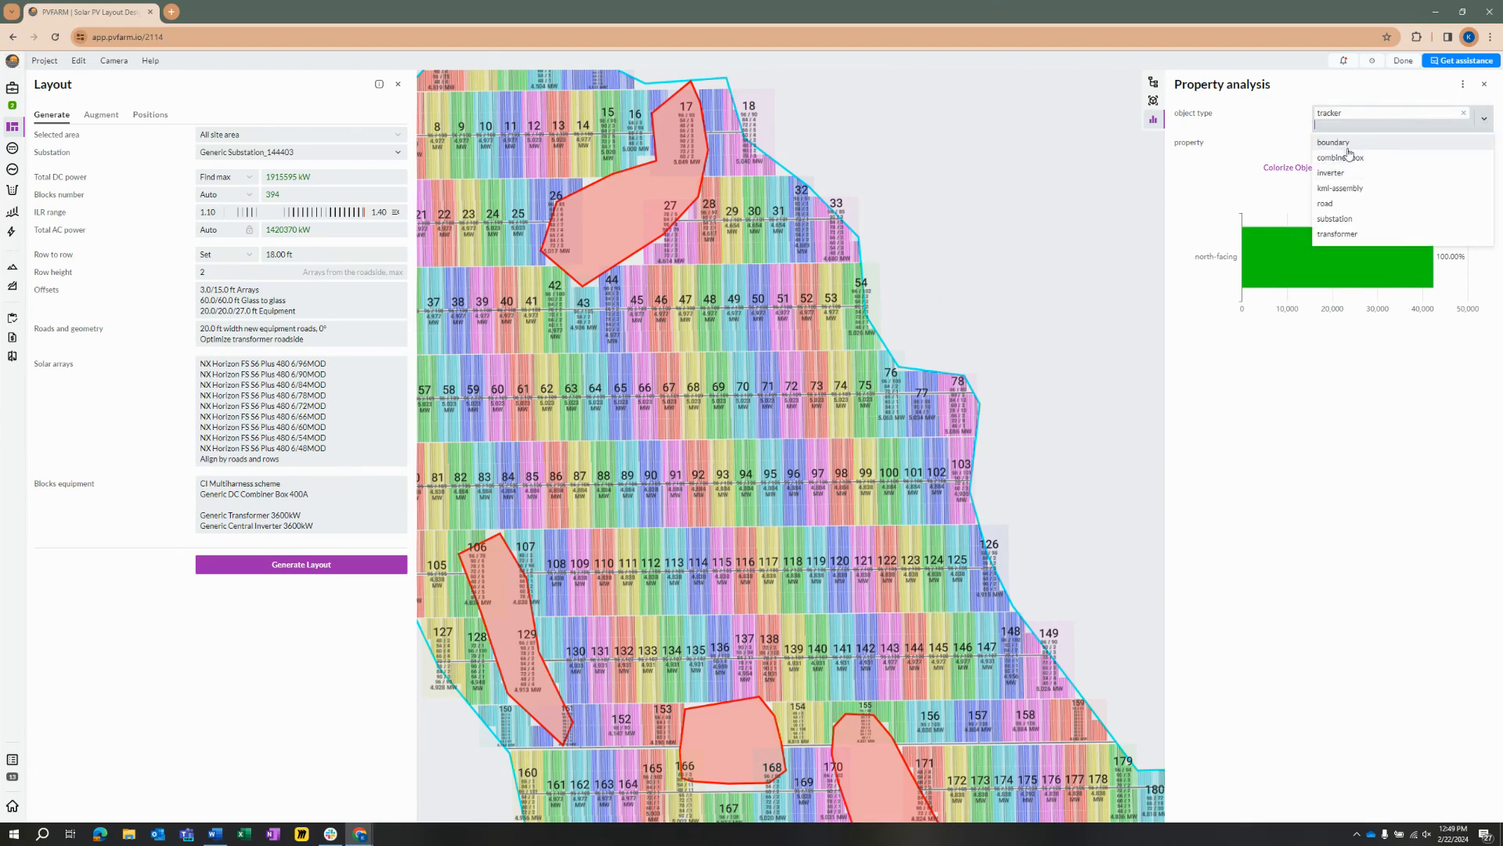
{"action": "left_click", "coordinate": [1400, 127]}
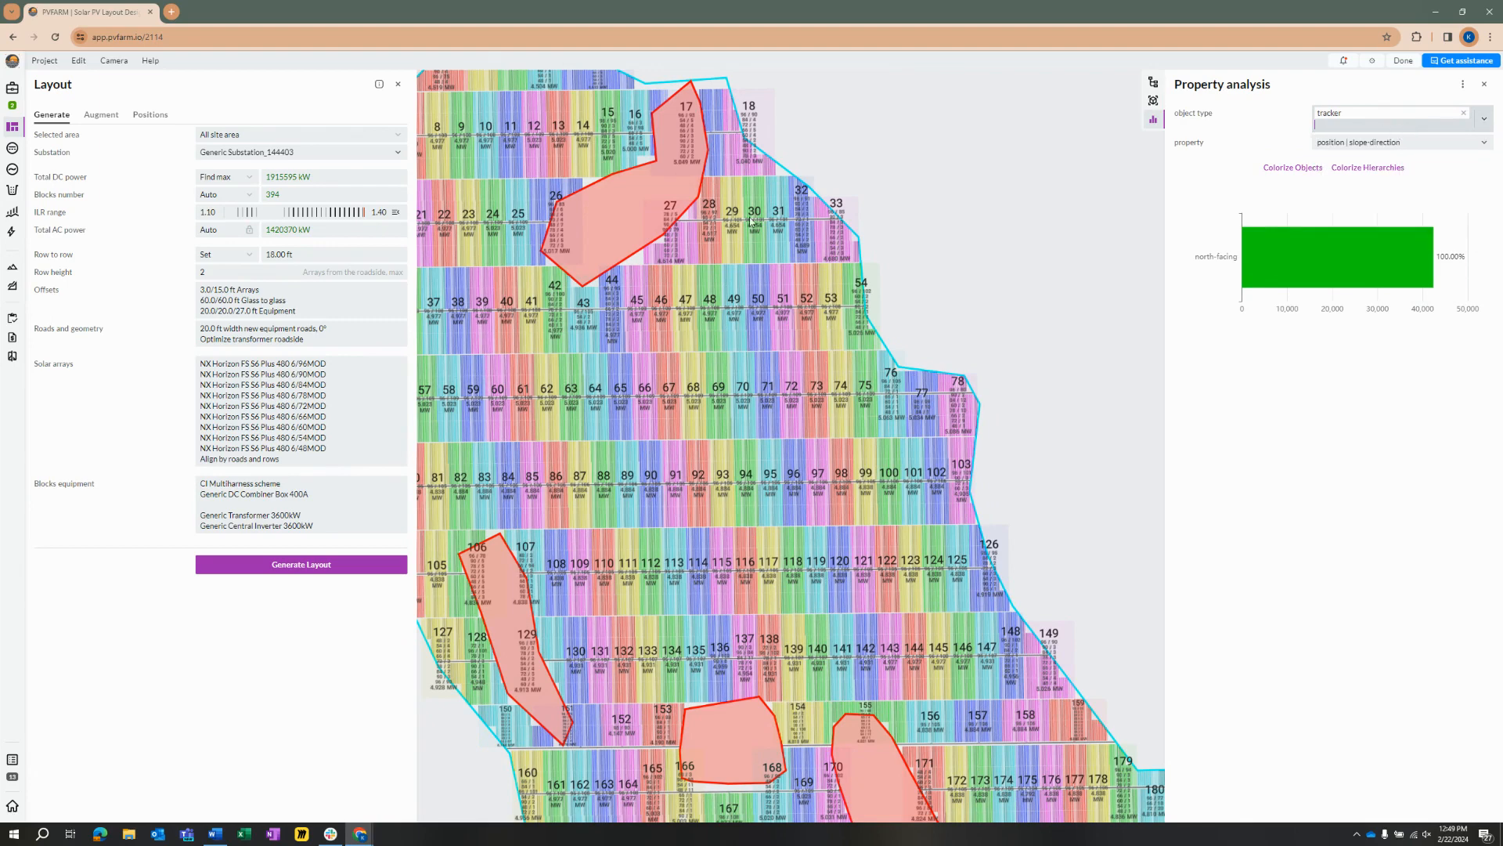
{"action": "left_click", "coordinate": [1382, 143]}
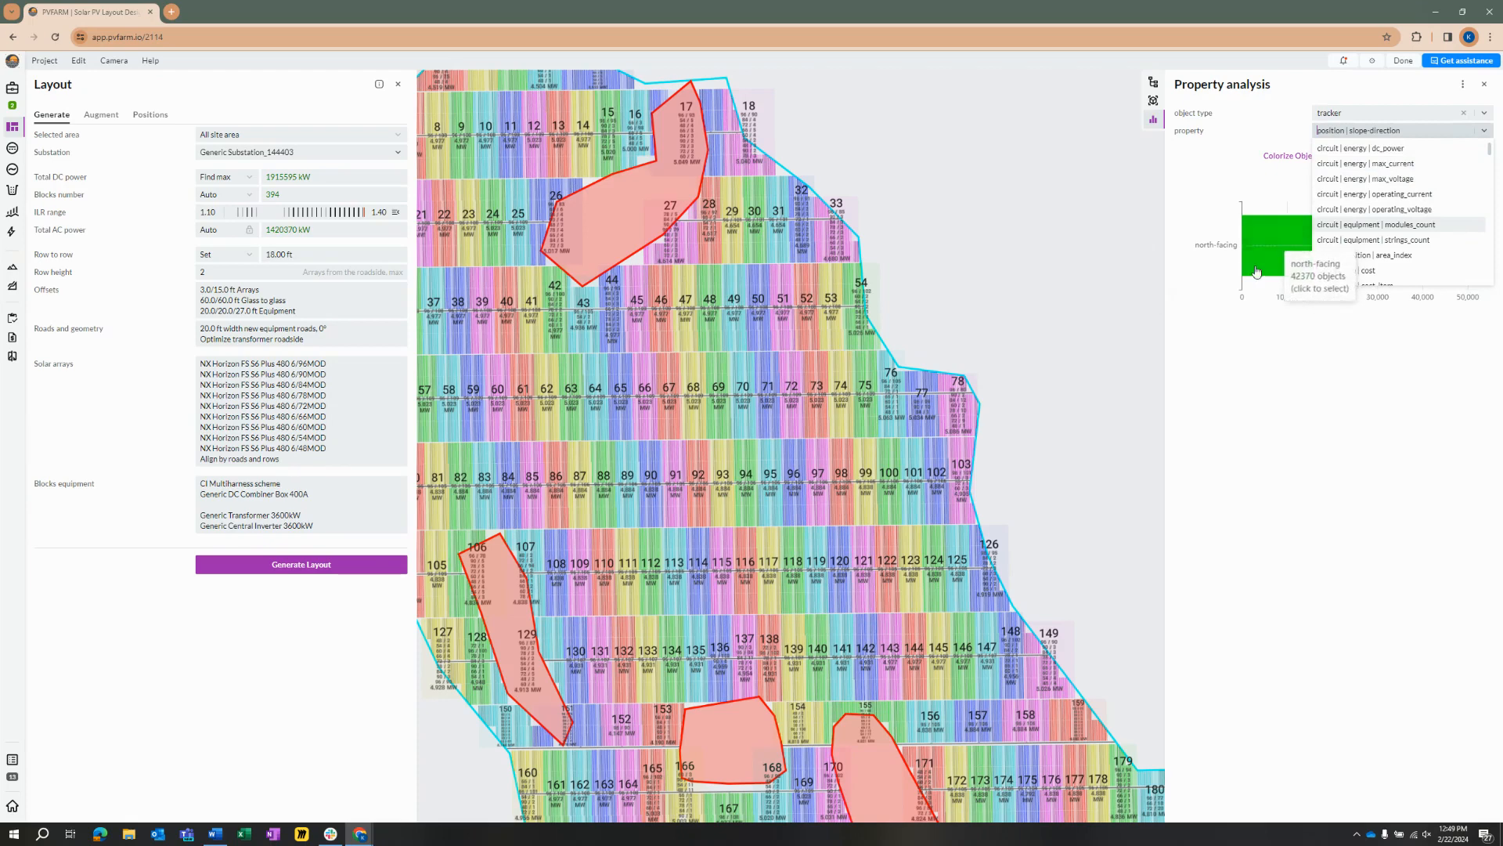
{"action": "scroll", "coordinate": [1357, 255], "scroll_direction": "down", "scroll_amount": 2}
{"action": "scroll", "coordinate": [1357, 254], "scroll_direction": "down", "scroll_amount": 3}
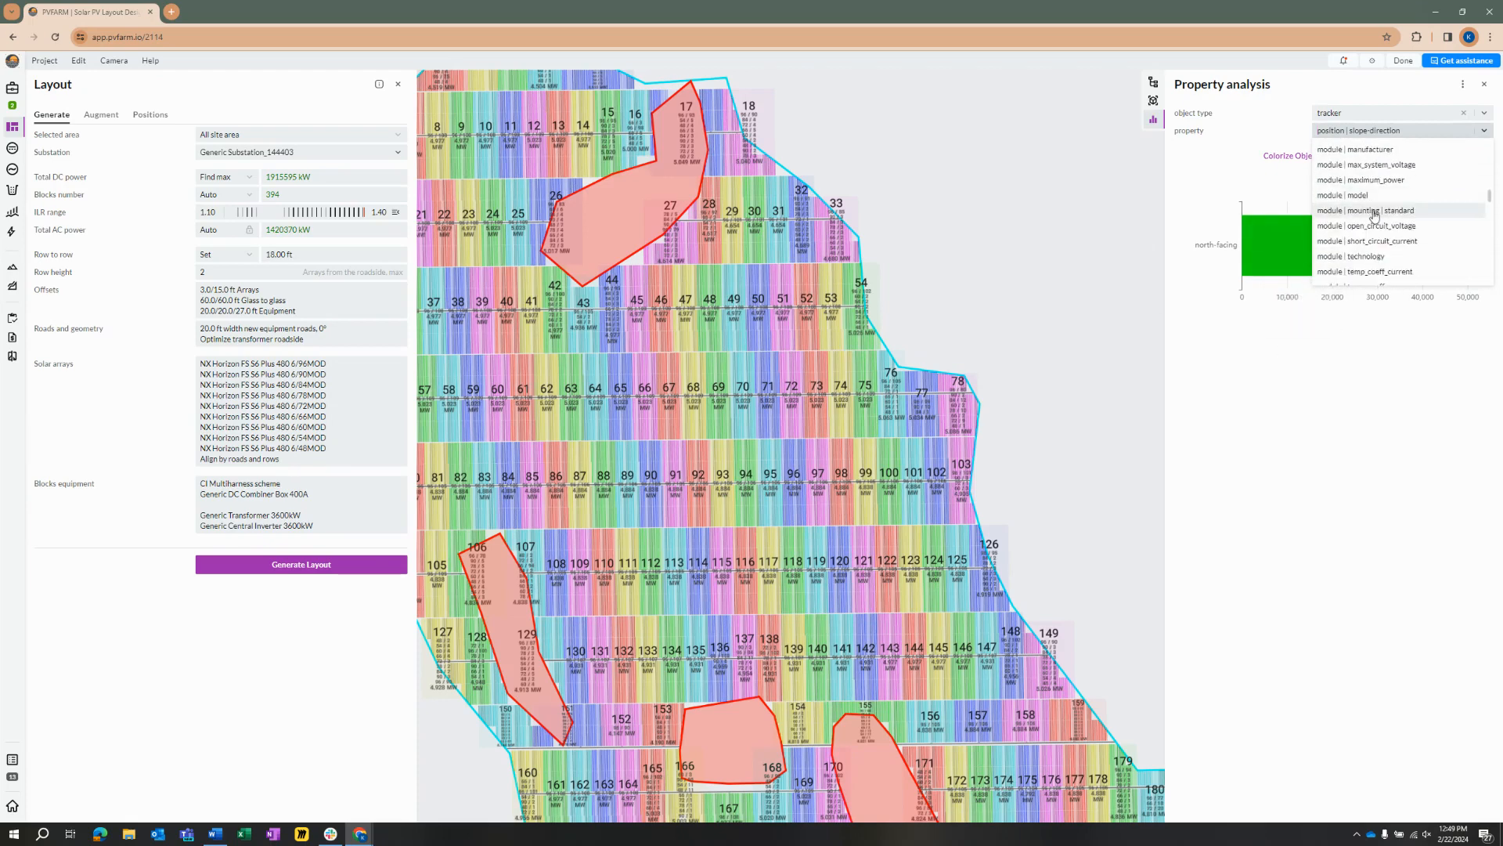
{"action": "scroll", "coordinate": [1482, 253], "scroll_direction": "down", "scroll_amount": 5}
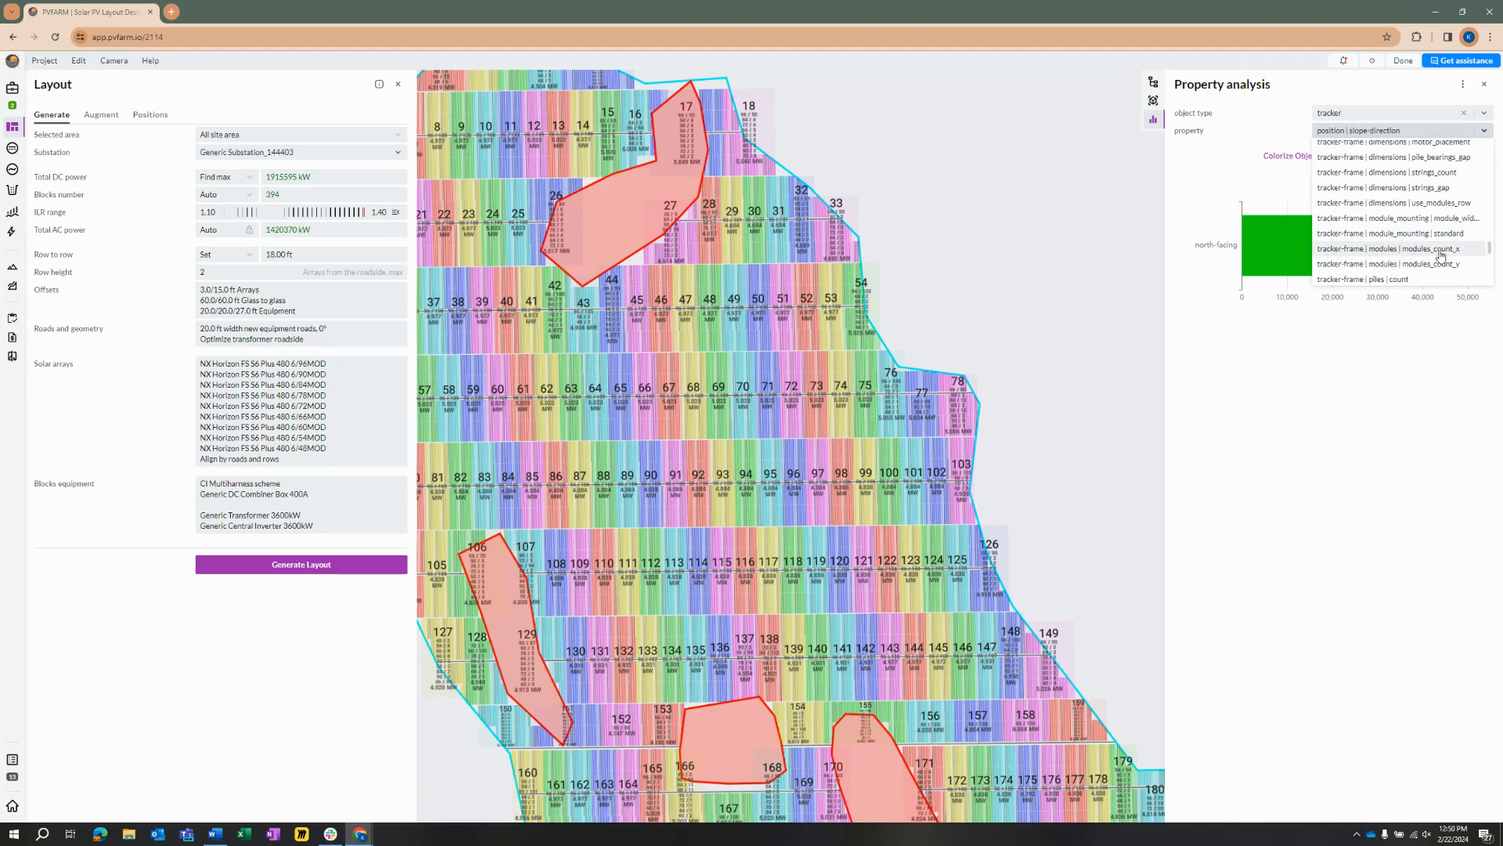
{"action": "left_click", "coordinate": [1387, 249]}
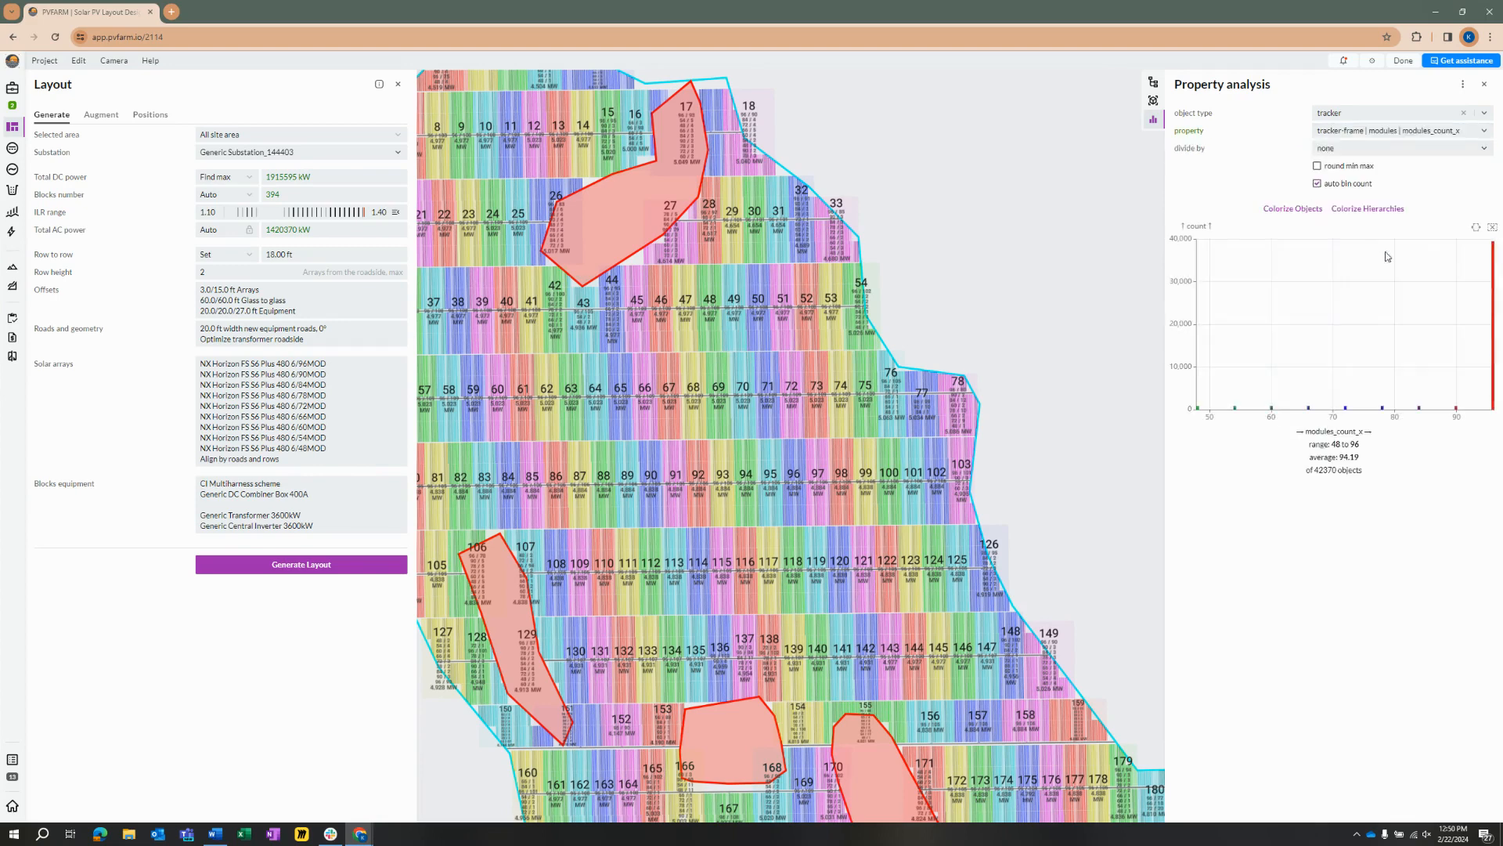
{"action": "left_click", "coordinate": [1318, 184]}
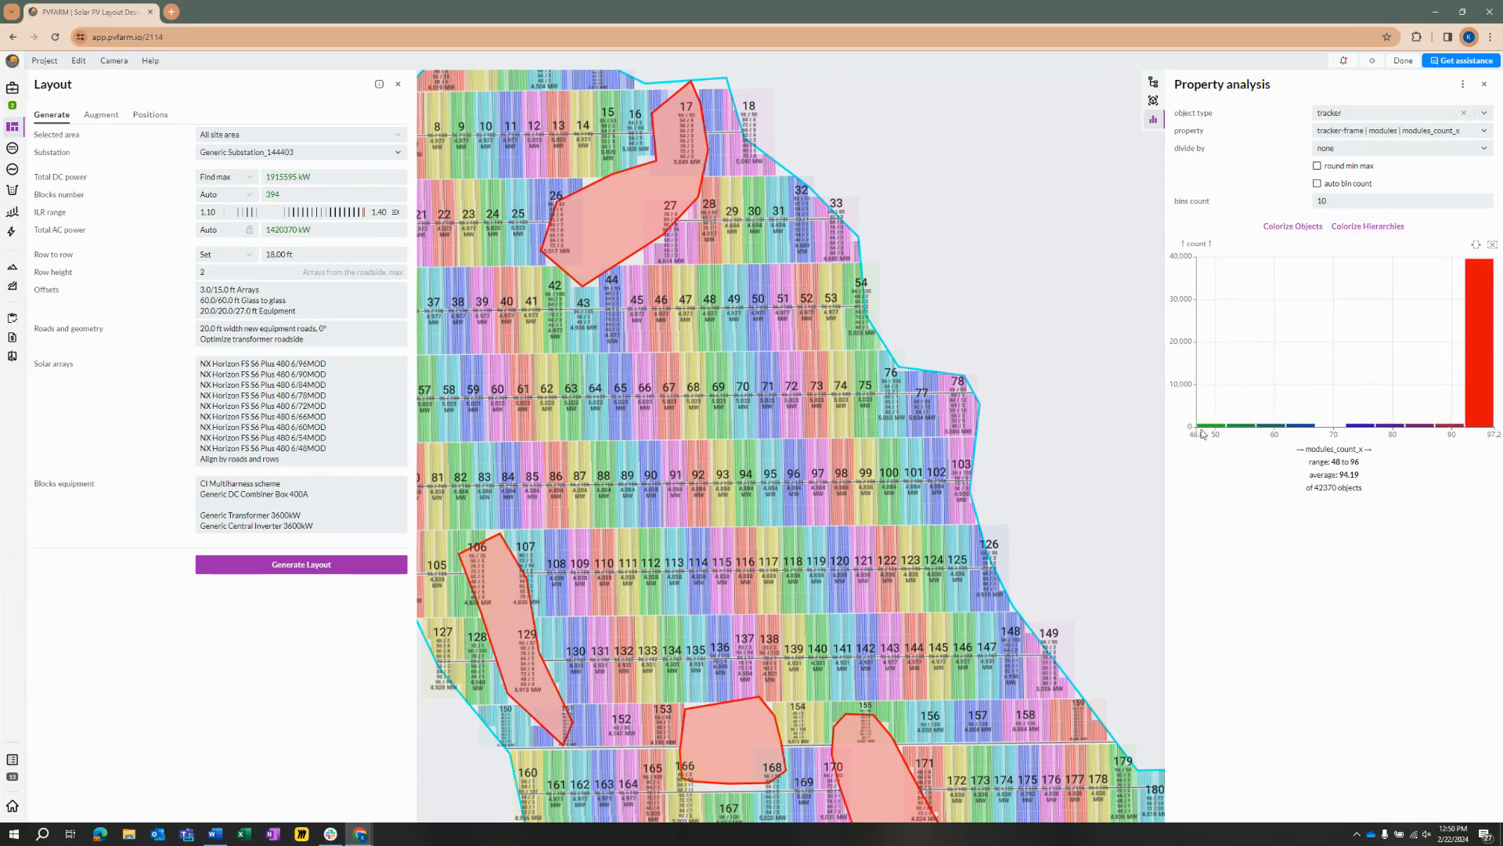
Step: Inspect the module-count distribution and colorize the tracker objects by modules_count_x across the layout
{"action": "mouse_move", "coordinate": [1483, 349]}
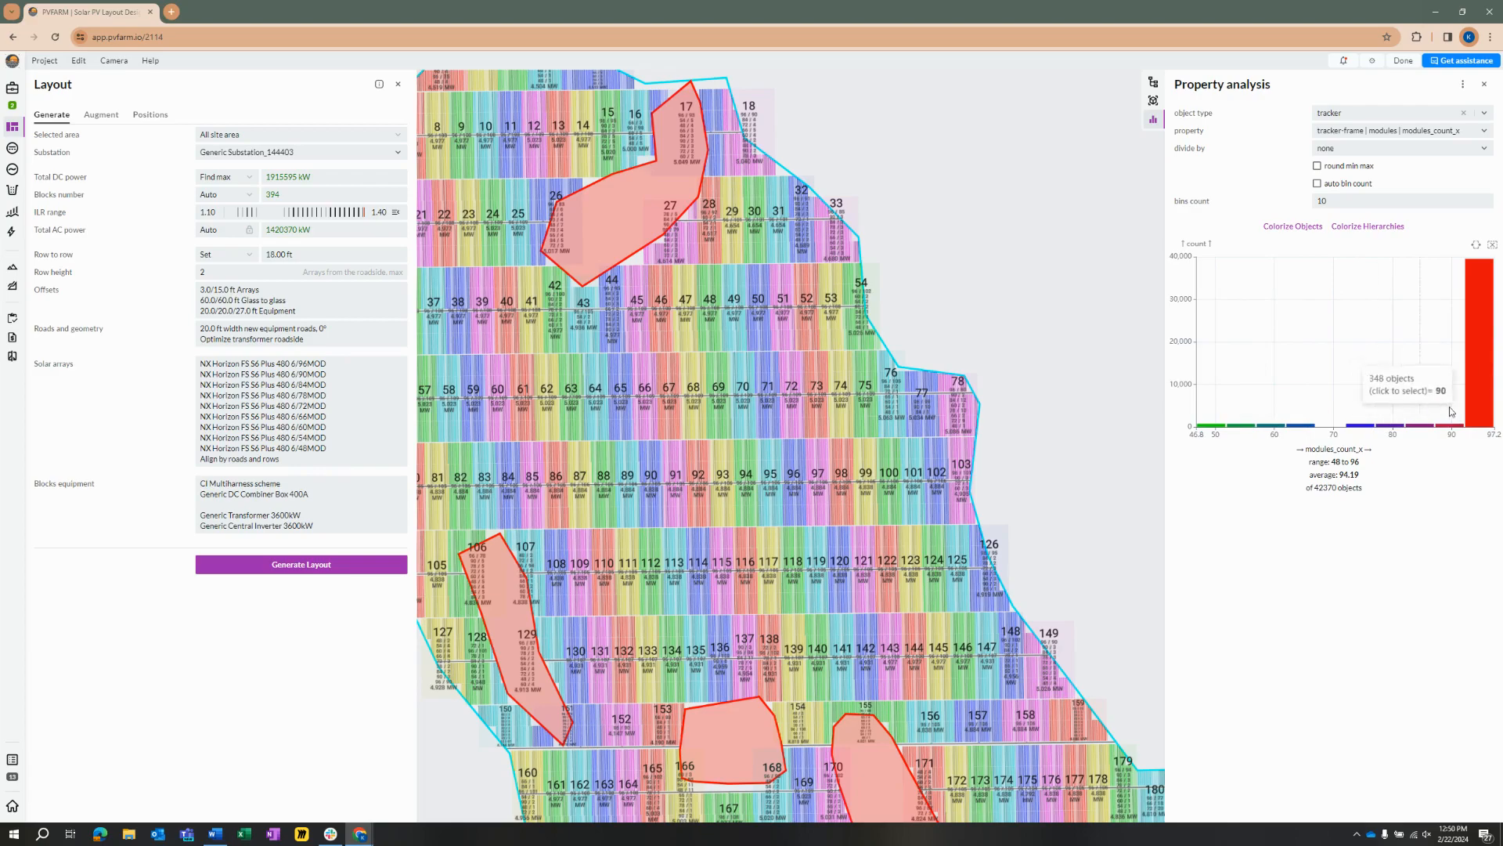
{"action": "scroll", "coordinate": [1093, 438], "scroll_direction": "down", "scroll_amount": 6}
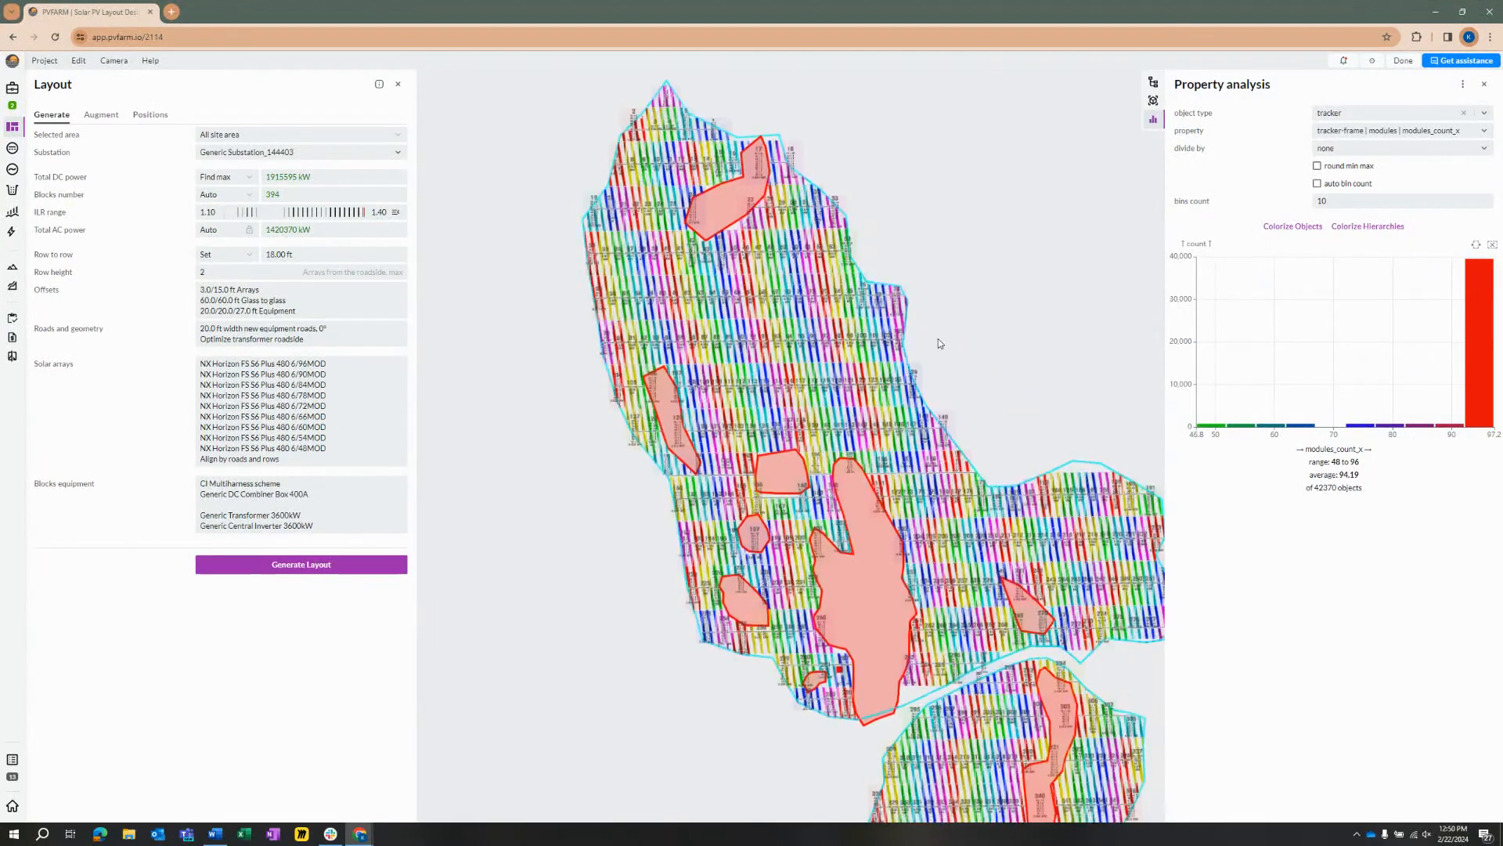
{"action": "left_click", "coordinate": [1294, 227]}
{"action": "scroll", "coordinate": [662, 216], "scroll_direction": "up", "scroll_amount": 5}
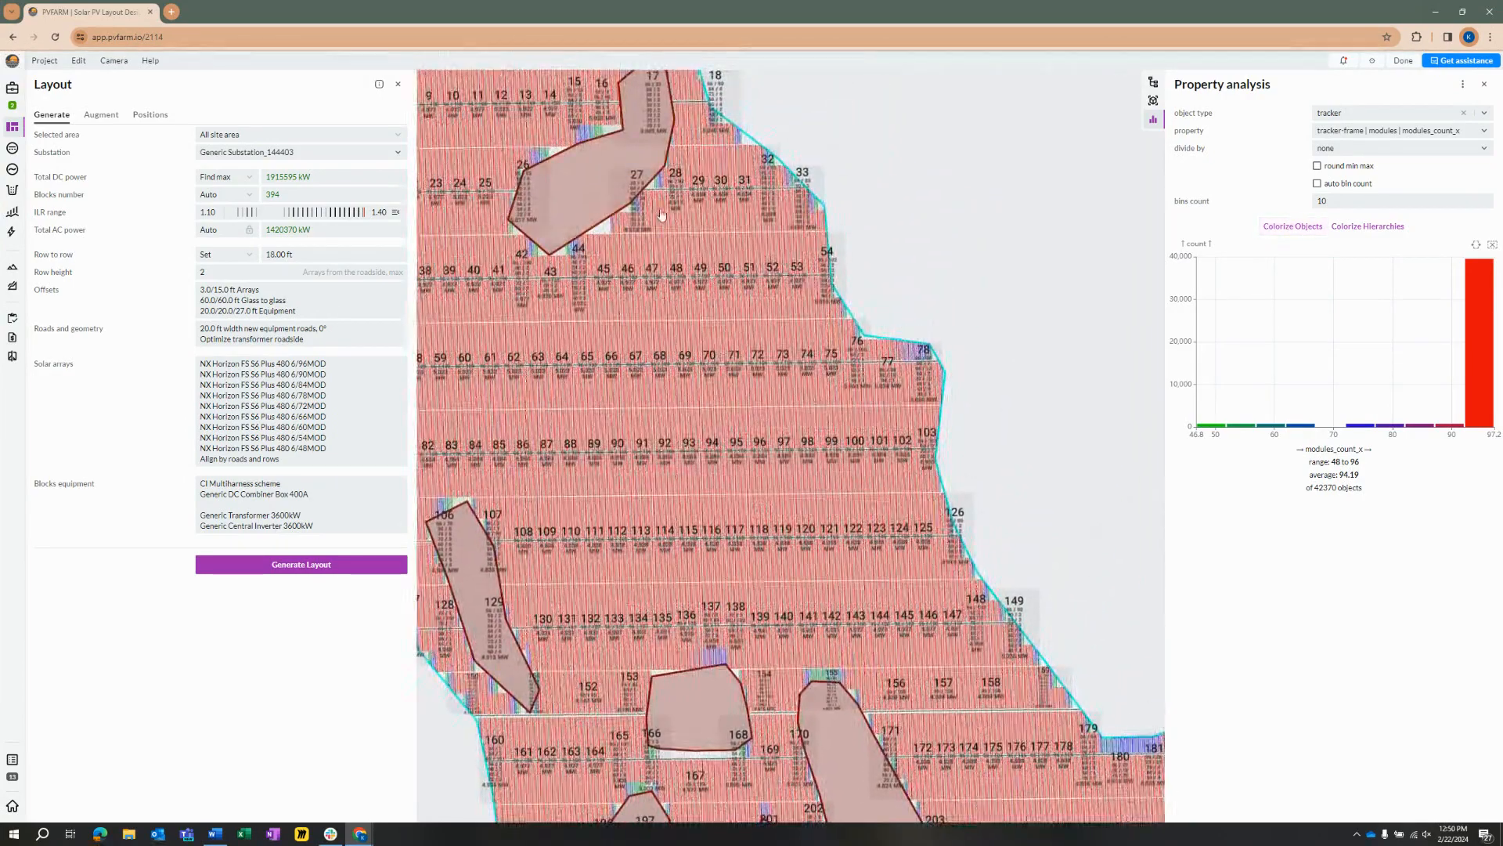
Step: Examine how the 96-module trackers are spread across the northern part of the site against their bar in the distribution chart
{"action": "mouse_move", "coordinate": [1477, 306]}
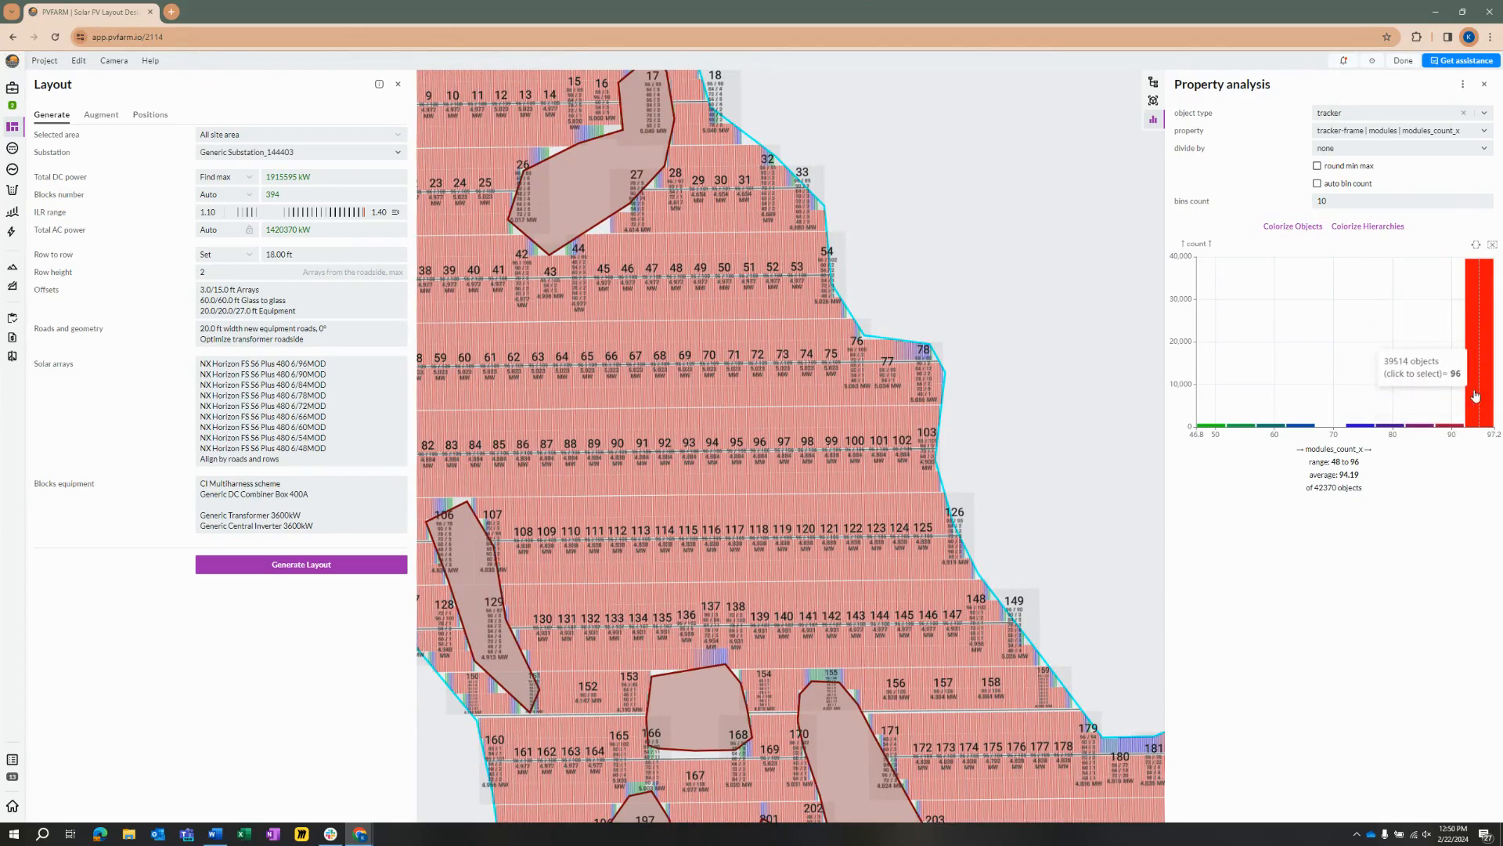
{"action": "scroll", "coordinate": [678, 204], "scroll_direction": "up", "scroll_amount": 5}
{"action": "scroll", "coordinate": [961, 379], "scroll_direction": "down", "scroll_amount": 10}
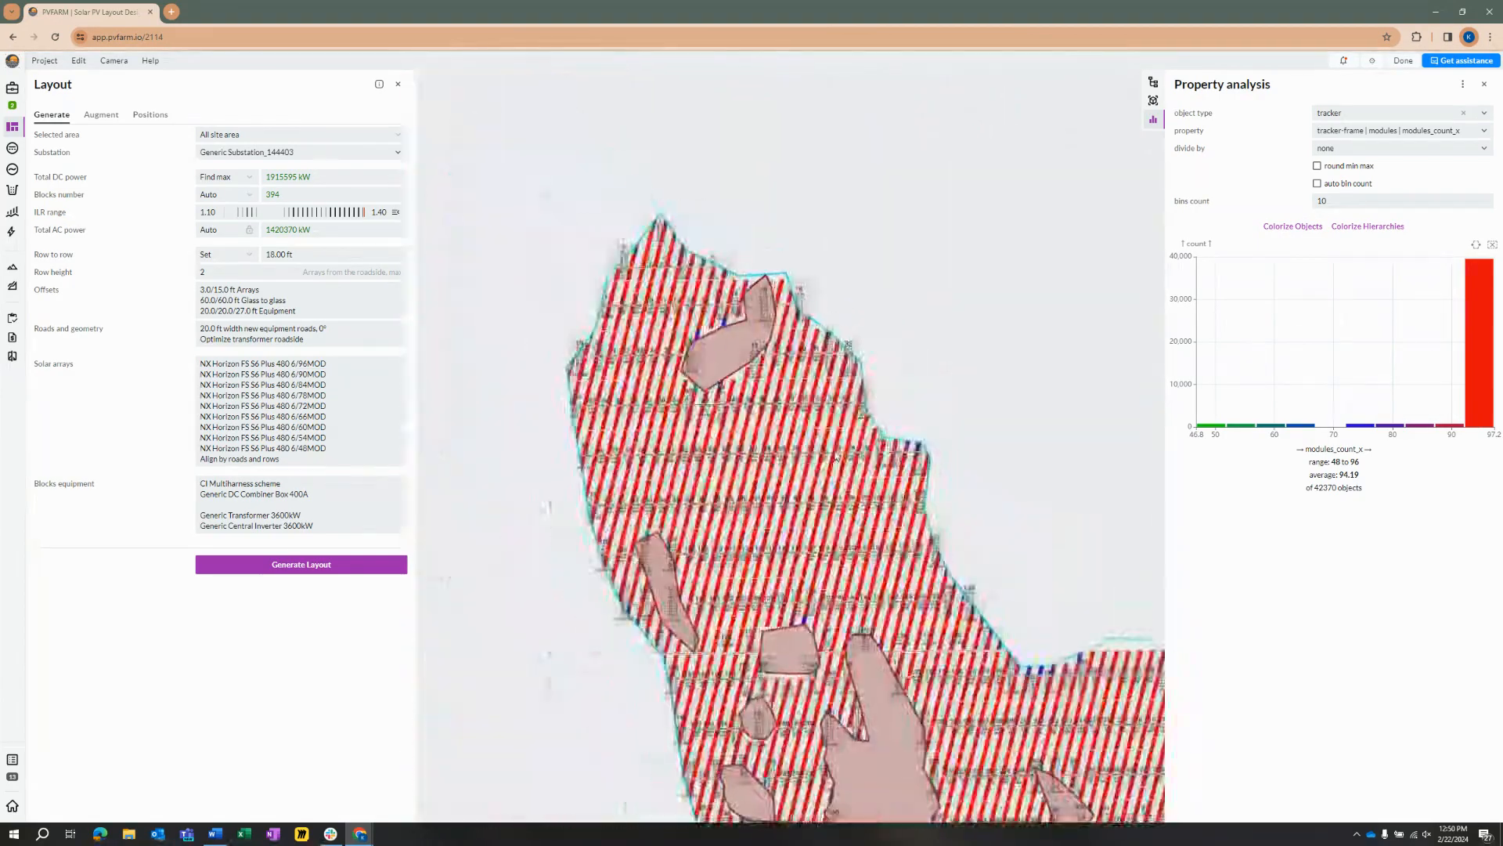
{"action": "scroll", "coordinate": [962, 380], "scroll_direction": "up", "scroll_amount": 5}
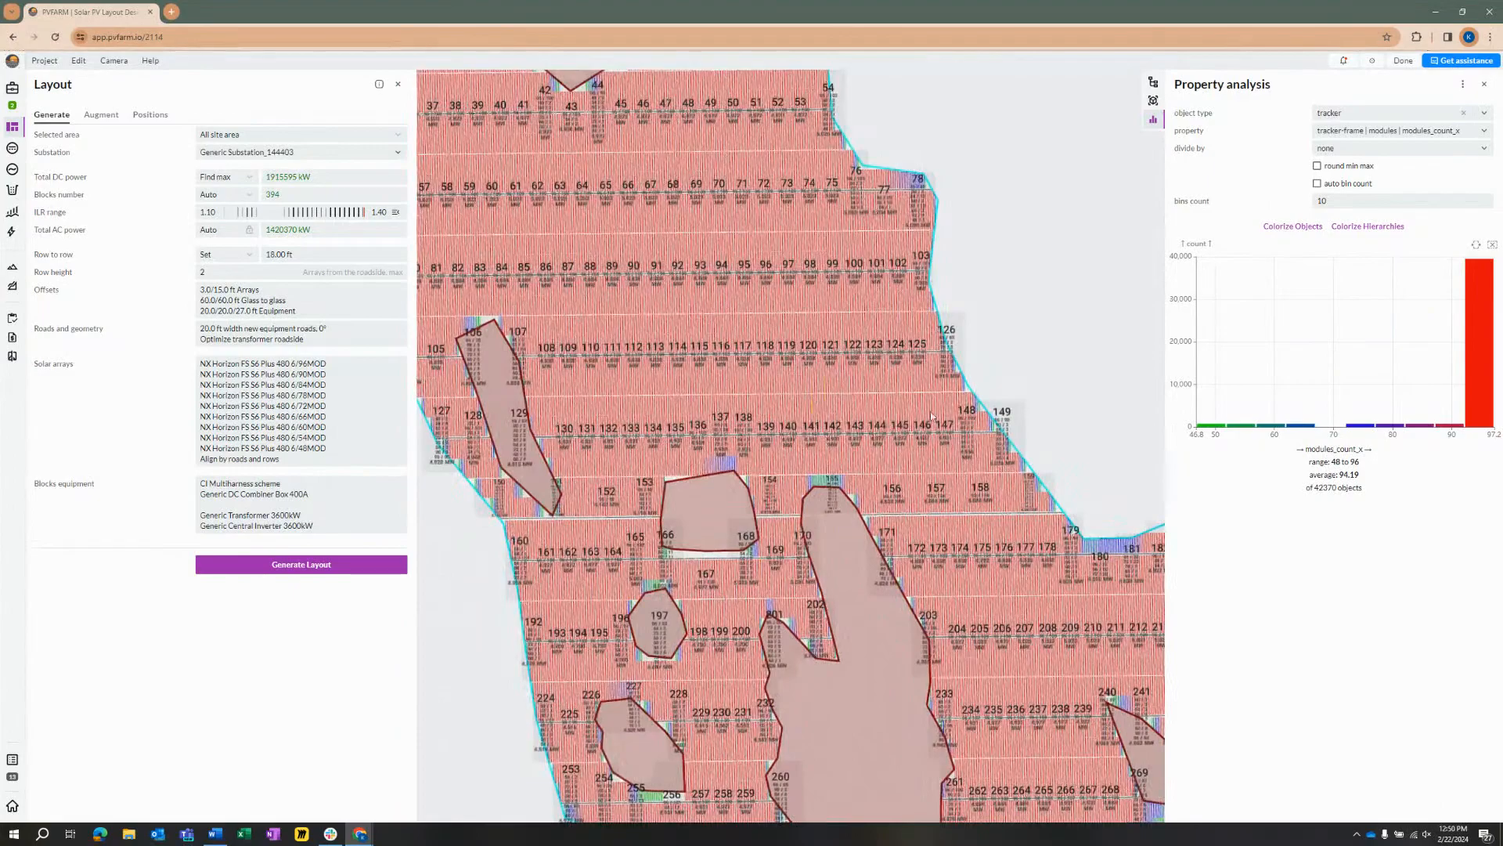
{"action": "mouse_move", "coordinate": [1479, 278]}
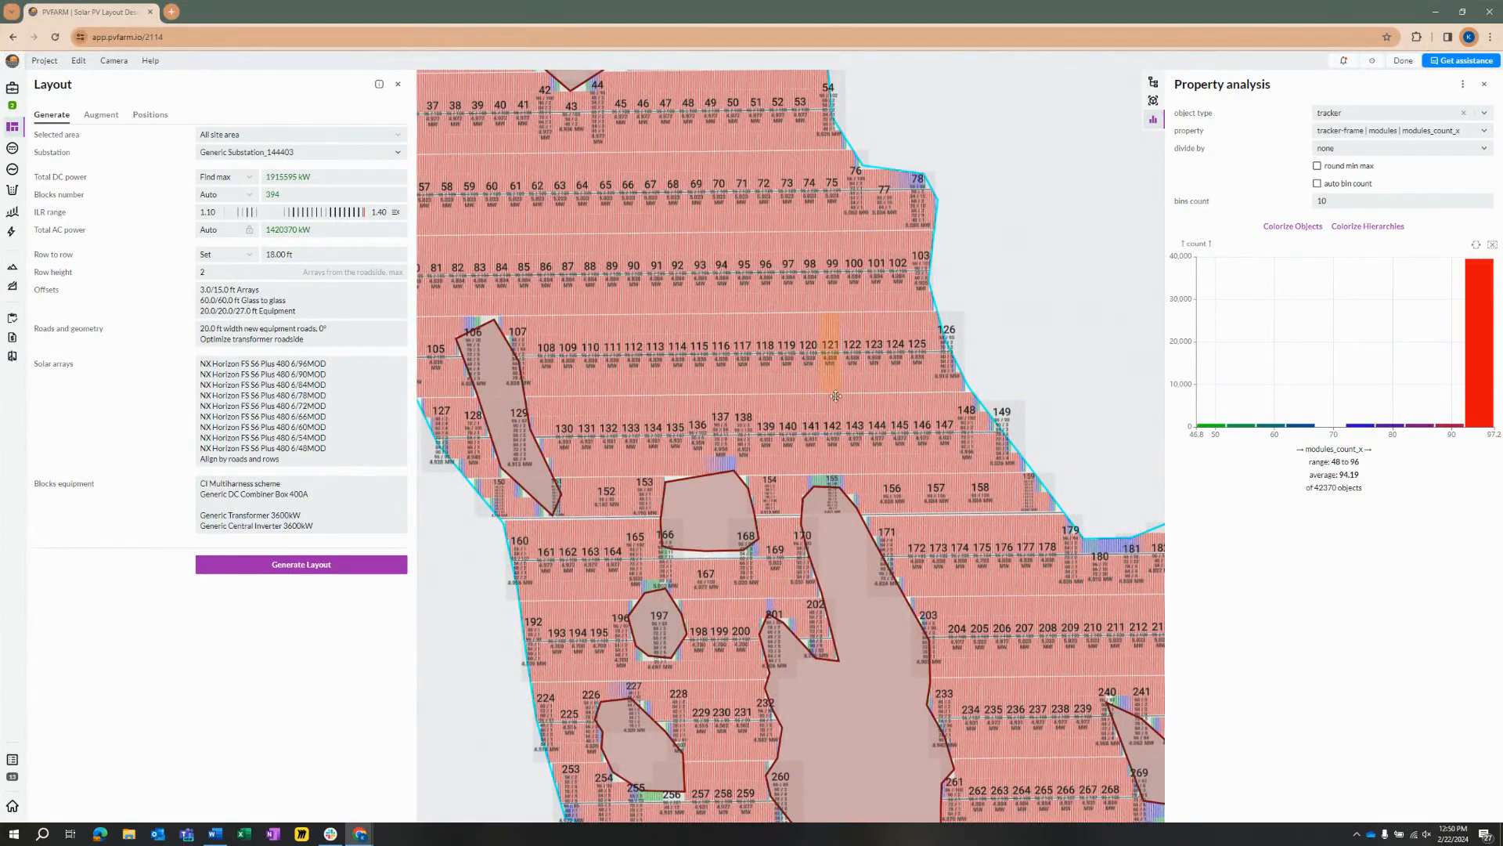
{"action": "left_click_drag", "start_coordinate": [833, 393], "coordinate": [881, 546]}
{"action": "left_click_drag", "start_coordinate": [695, 290], "coordinate": [754, 416]}
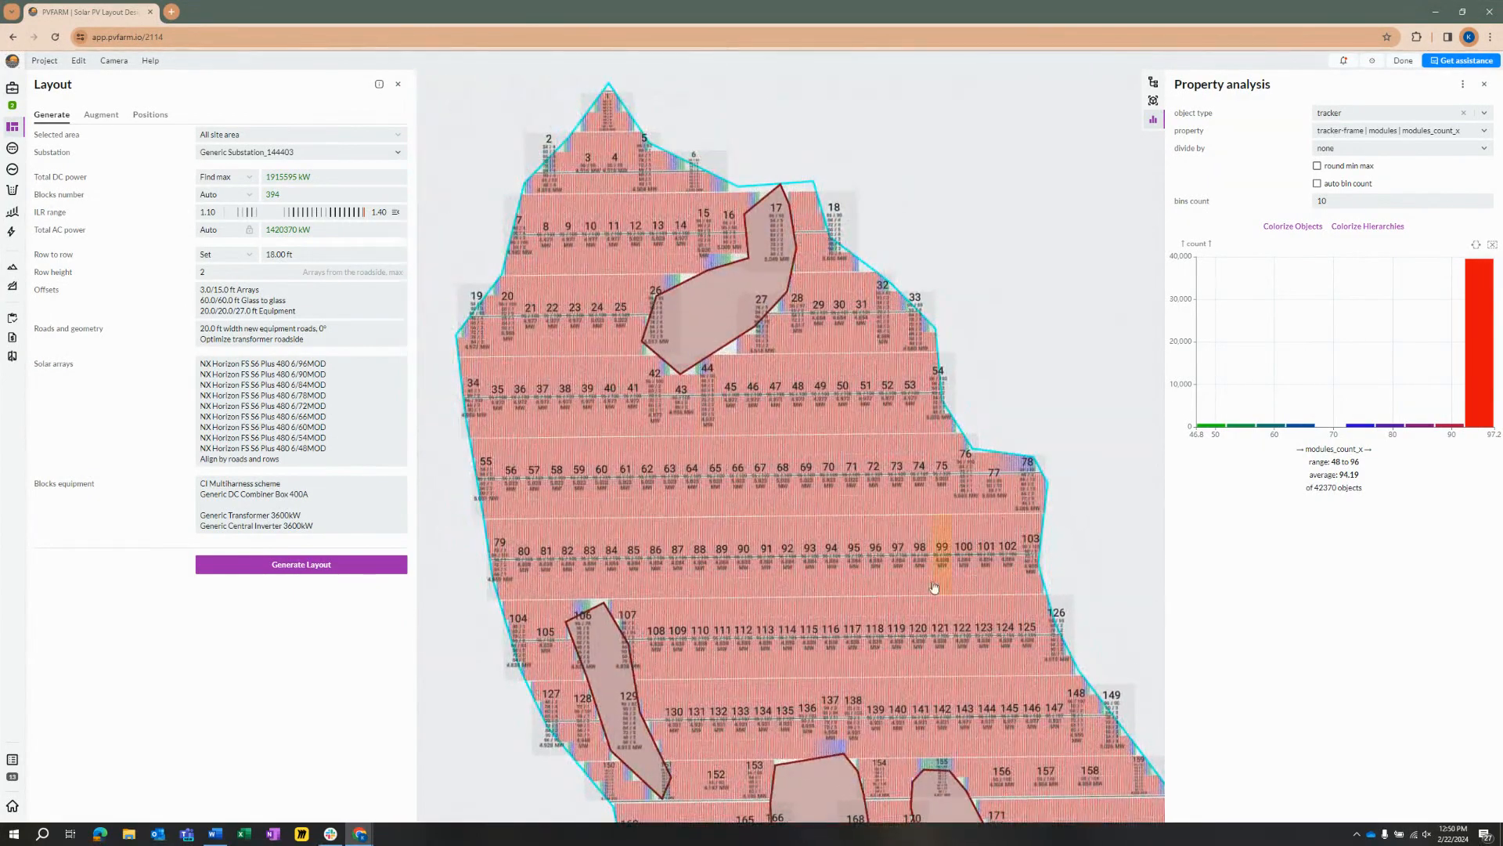
Step: Examine the colour-coded shorter trackers in block 44 beside the exclusion zone and match them to the smaller sizes in the distribution chart
{"action": "scroll", "coordinate": [691, 376], "scroll_direction": "up", "scroll_amount": 8}
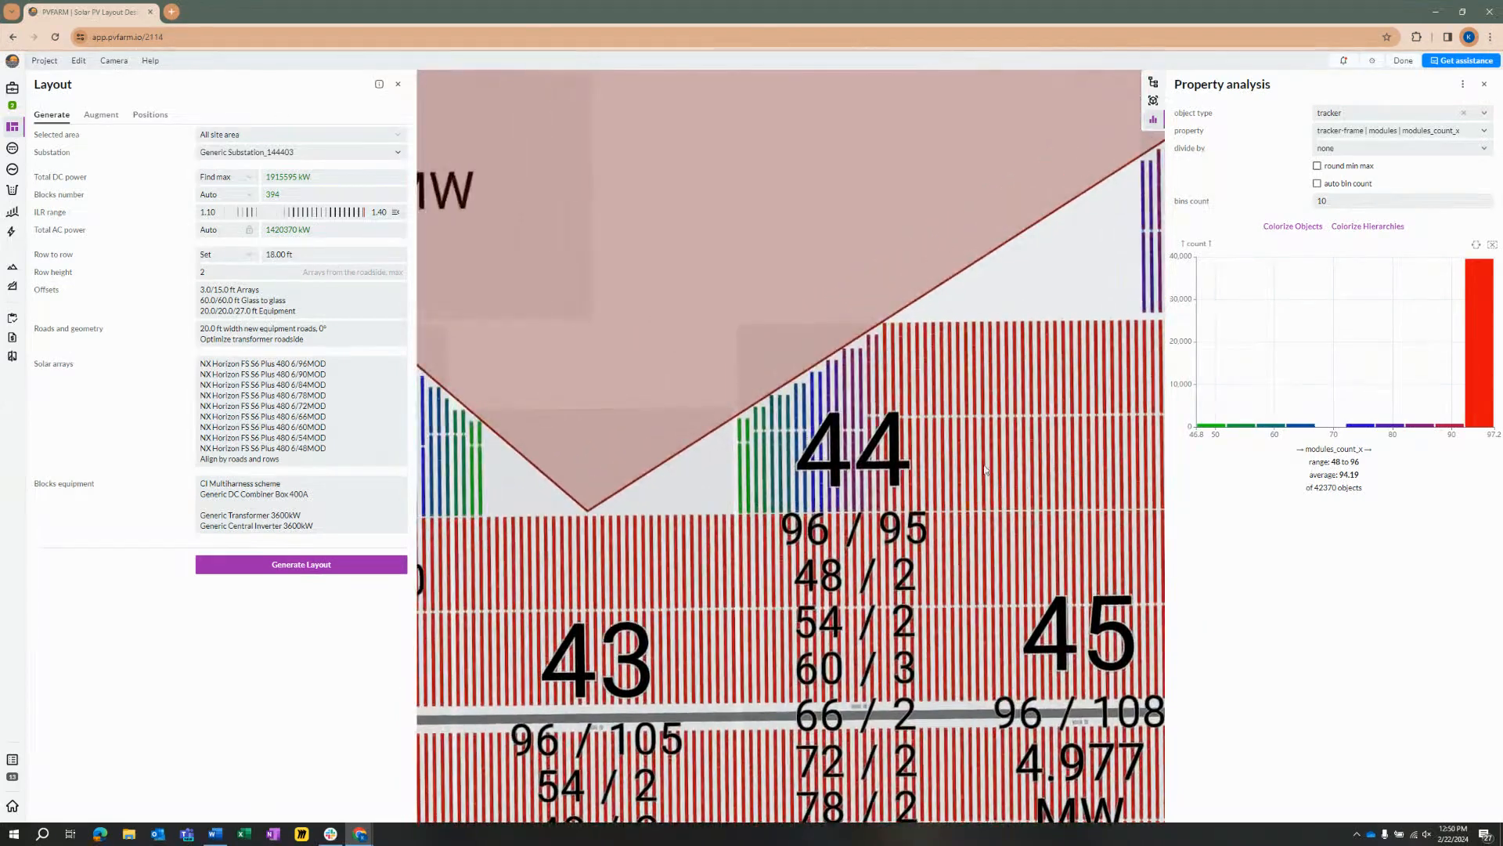
{"action": "scroll", "coordinate": [841, 450], "scroll_direction": "up", "scroll_amount": 3}
{"action": "mouse_move", "coordinate": [1212, 430]}
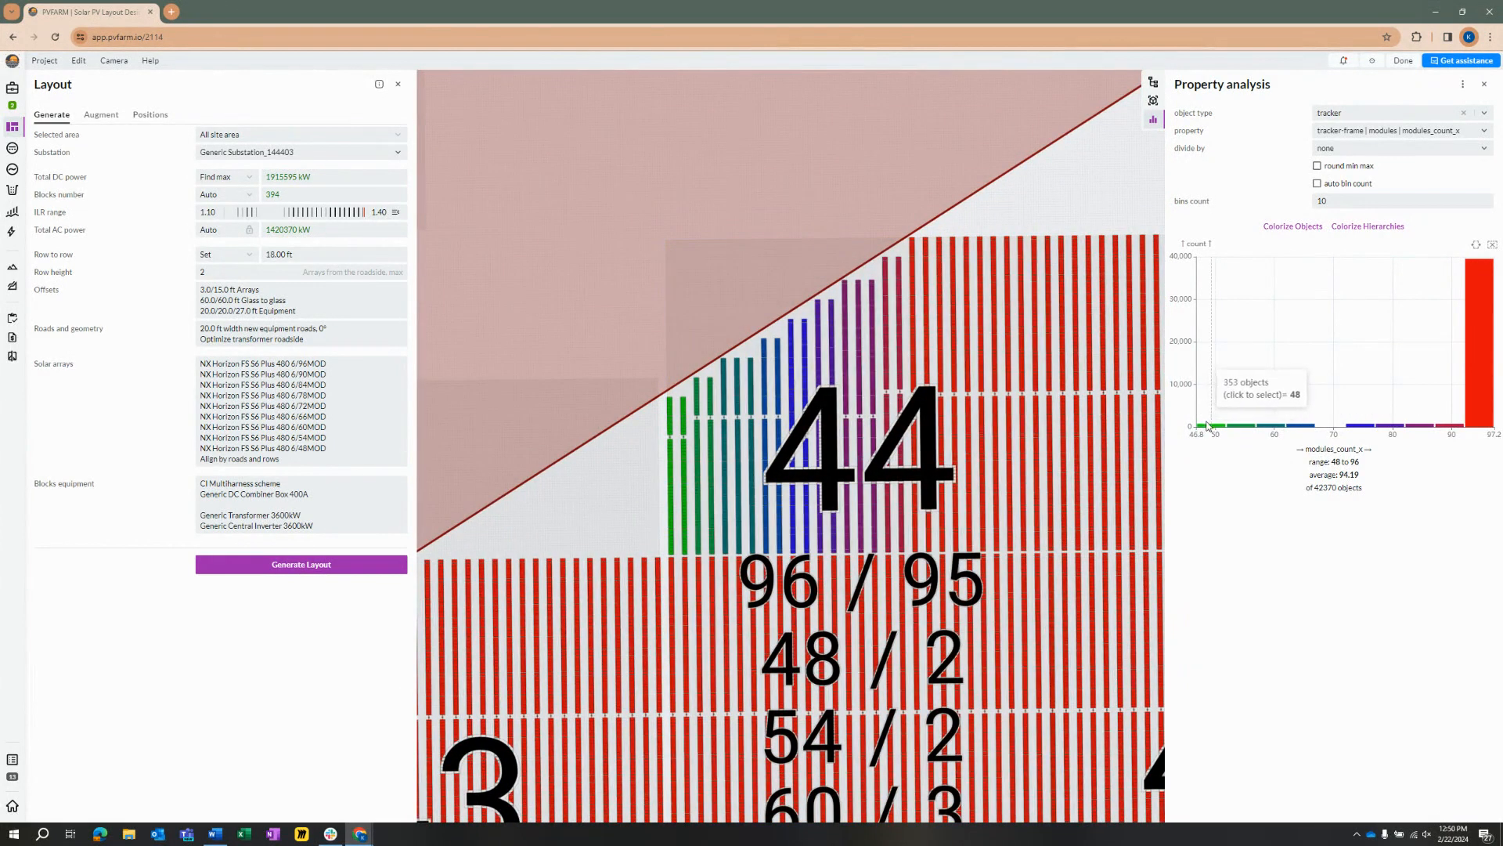
{"action": "mouse_move", "coordinate": [1305, 386]}
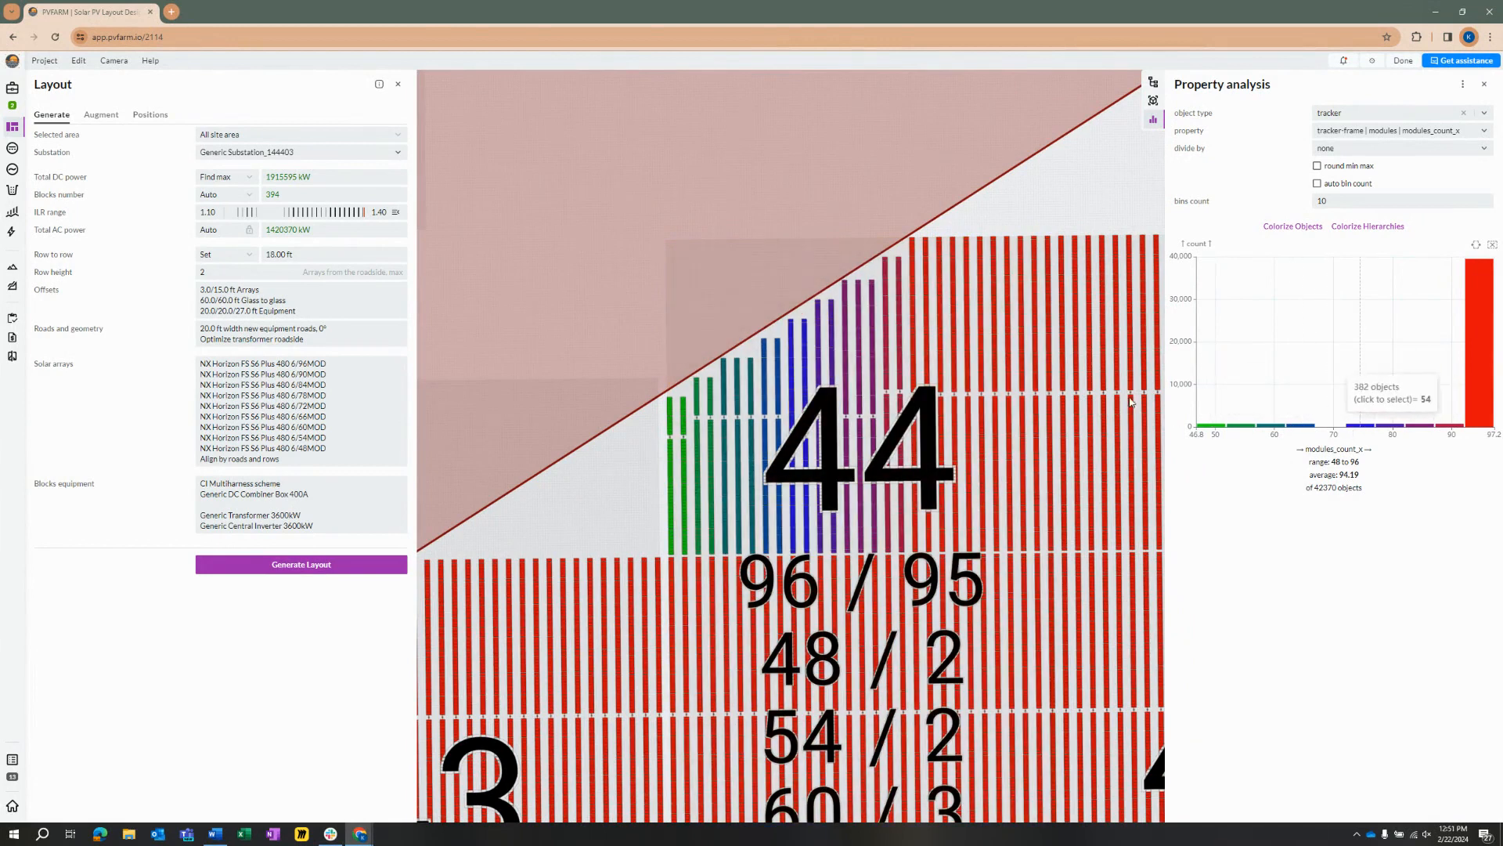
{"action": "scroll", "coordinate": [797, 470], "scroll_direction": "down", "scroll_amount": 10}
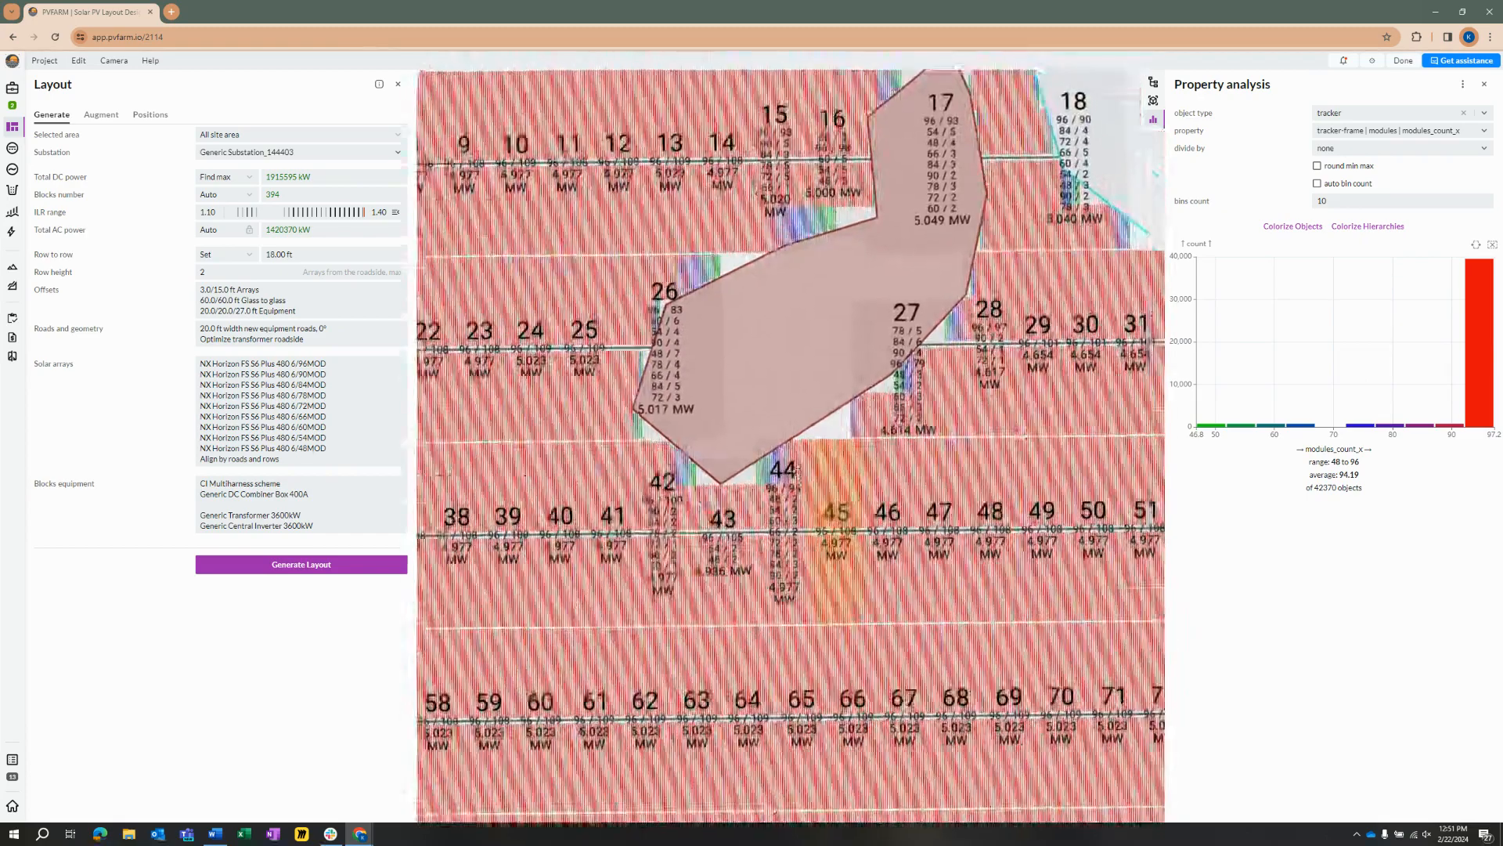
{"action": "scroll", "coordinate": [797, 471], "scroll_direction": "down", "scroll_amount": 1}
{"action": "left_click_drag", "start_coordinate": [783, 365], "coordinate": [785, 414]}
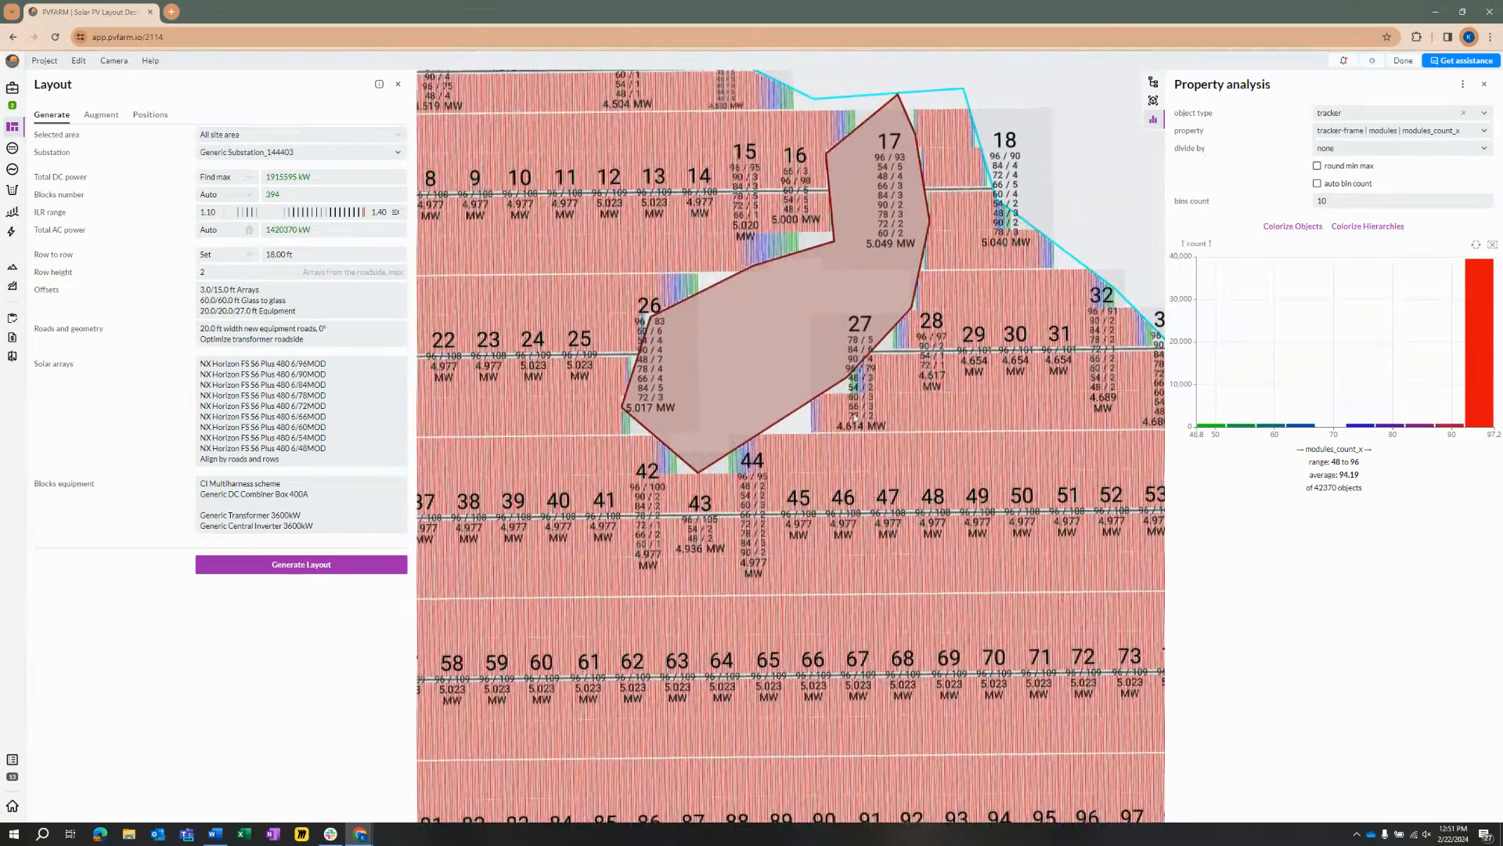
Step: Select all 96-module trackers from the distribution chart to view their coverage of the site, and clear the selection
{"action": "scroll", "coordinate": [786, 413], "scroll_direction": "up", "scroll_amount": 3}
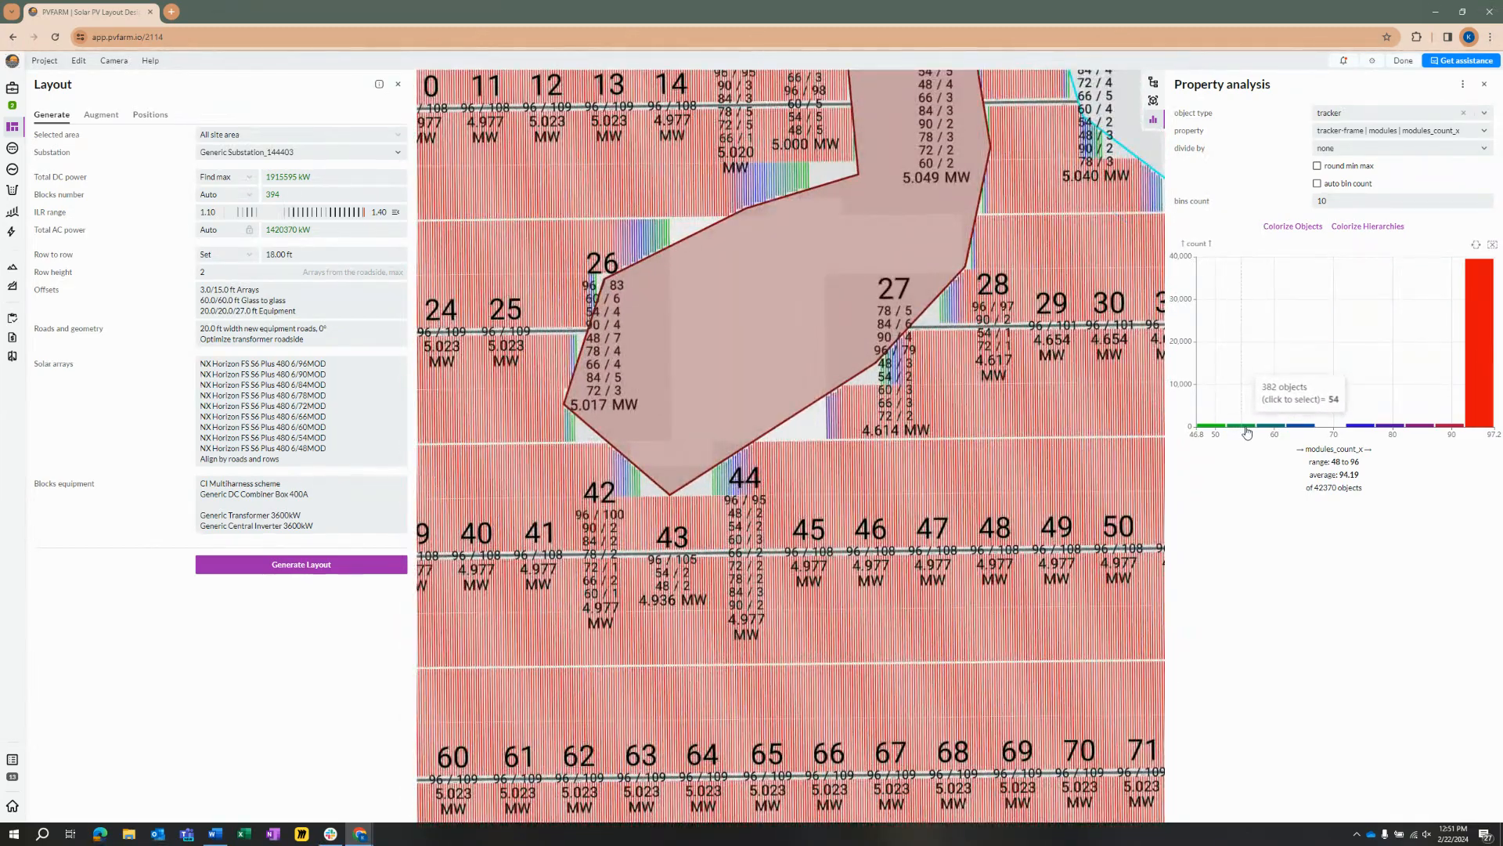
{"action": "left_click", "coordinate": [1481, 404]}
{"action": "scroll", "coordinate": [818, 364], "scroll_direction": "down", "scroll_amount": 5}
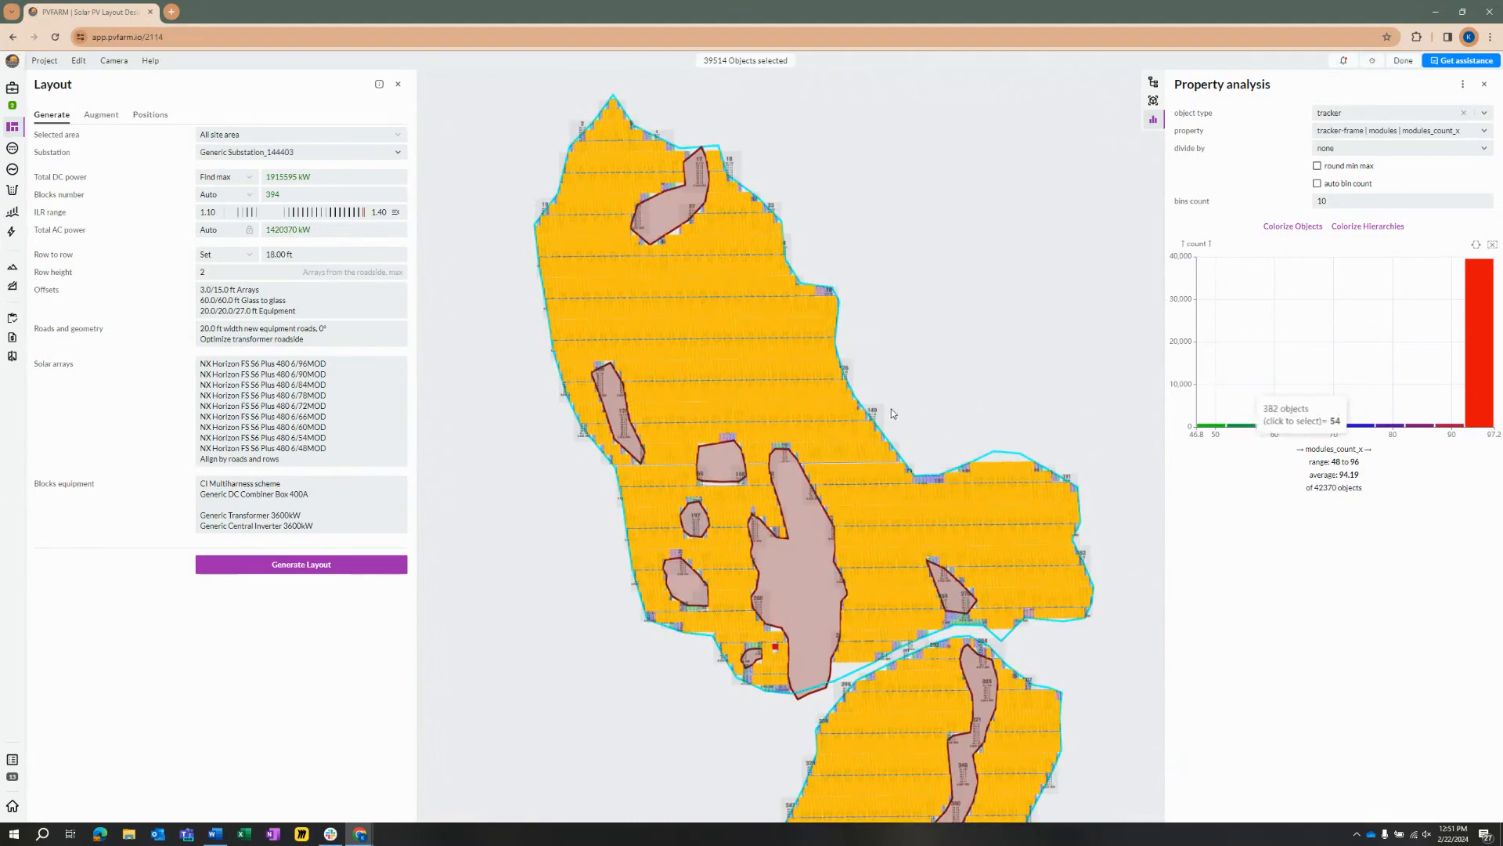
{"action": "left_click", "coordinate": [980, 386]}
Step: Select the 72-module trackers from the distribution chart, inspect their locations around blocks 180 and 181, and clear the selection
{"action": "left_click", "coordinate": [1351, 425]}
{"action": "scroll", "coordinate": [990, 476], "scroll_direction": "down", "scroll_amount": 5}
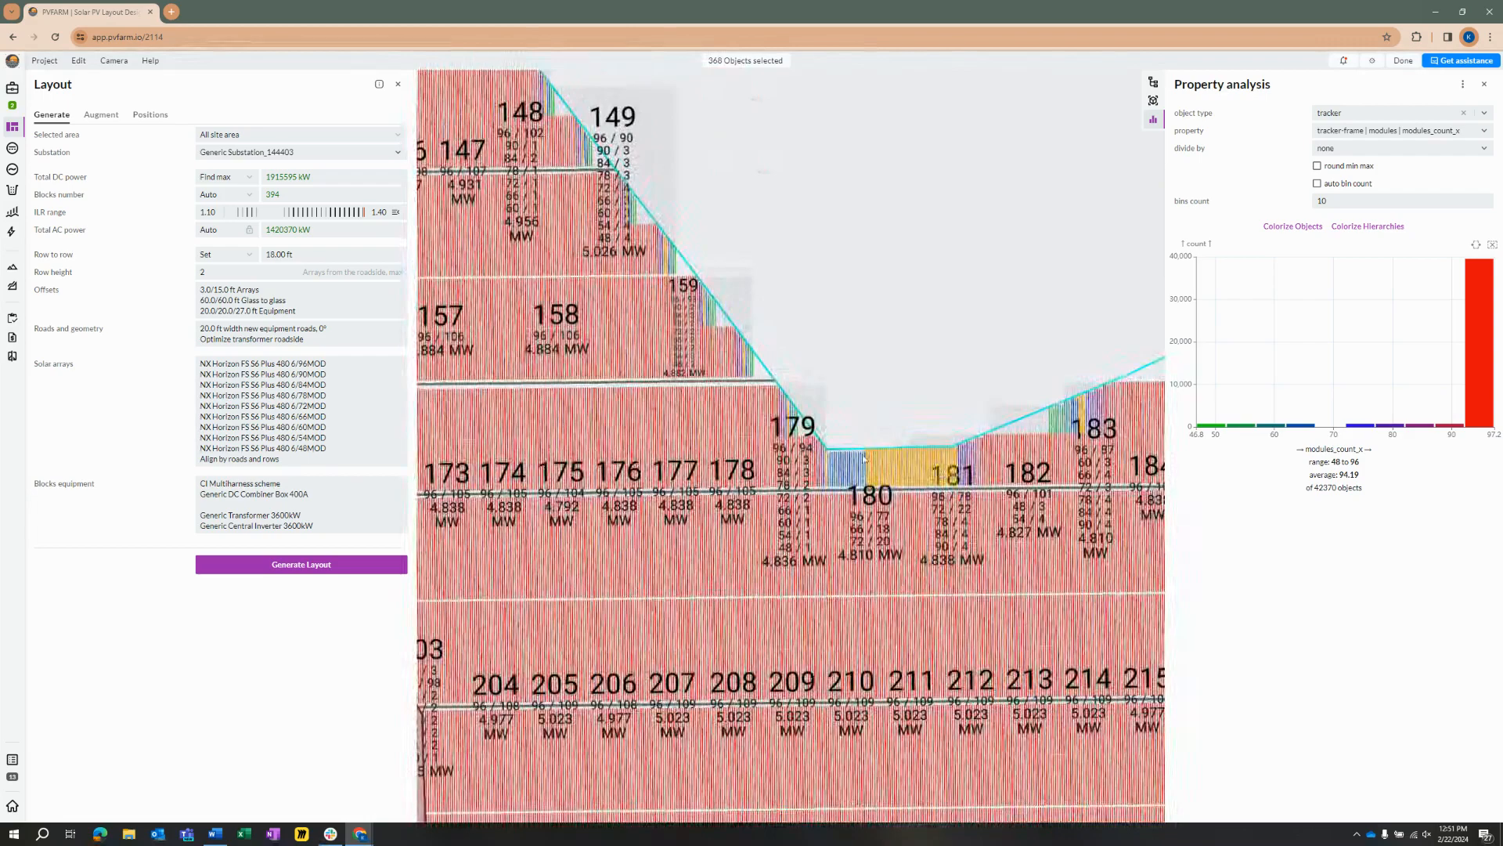
{"action": "left_click_drag", "start_coordinate": [881, 332], "coordinate": [906, 409]}
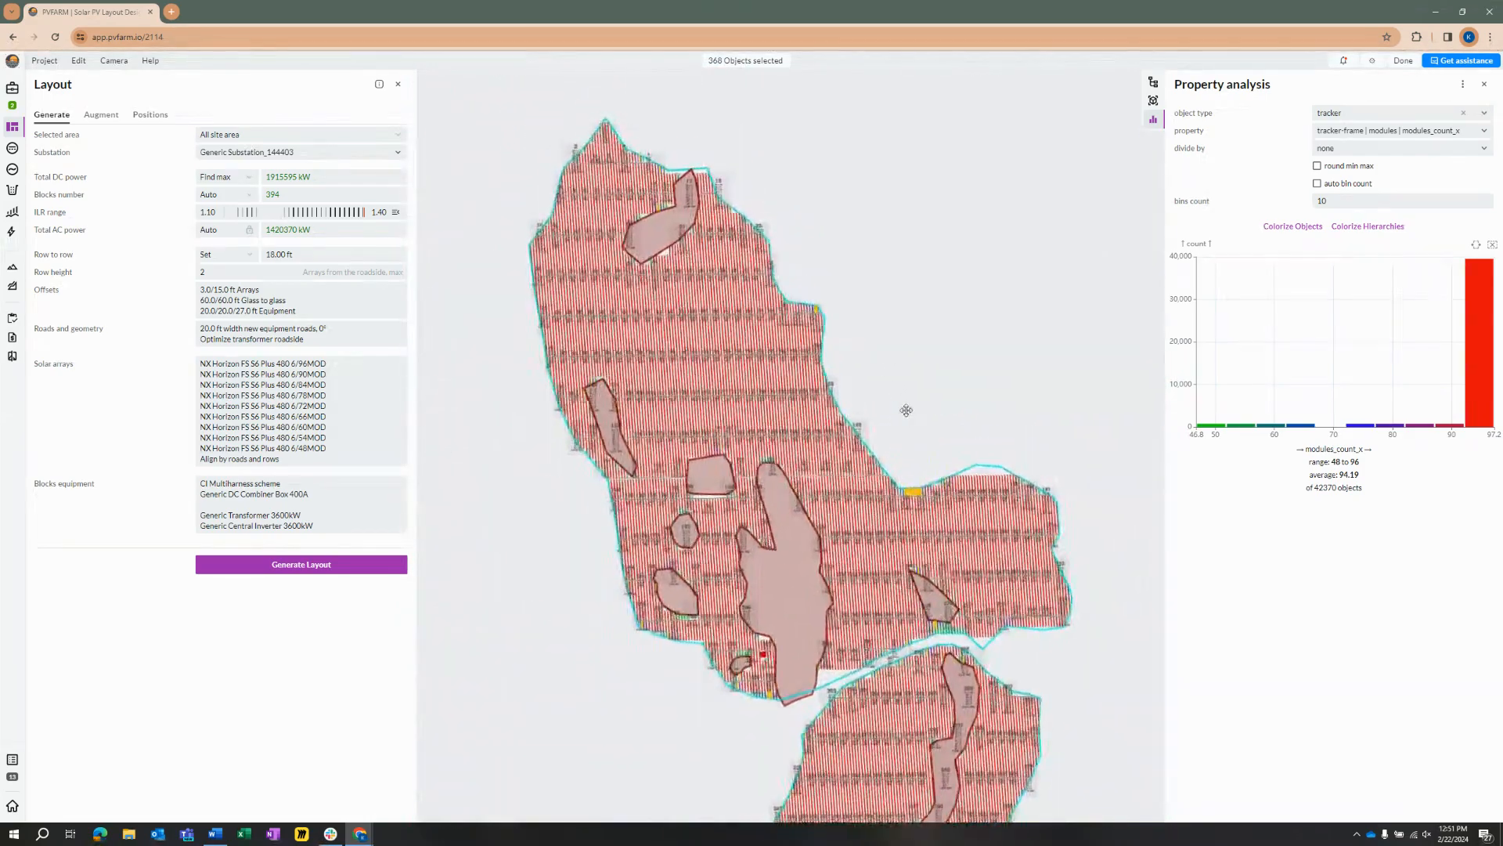
{"action": "left_click", "coordinate": [906, 408]}
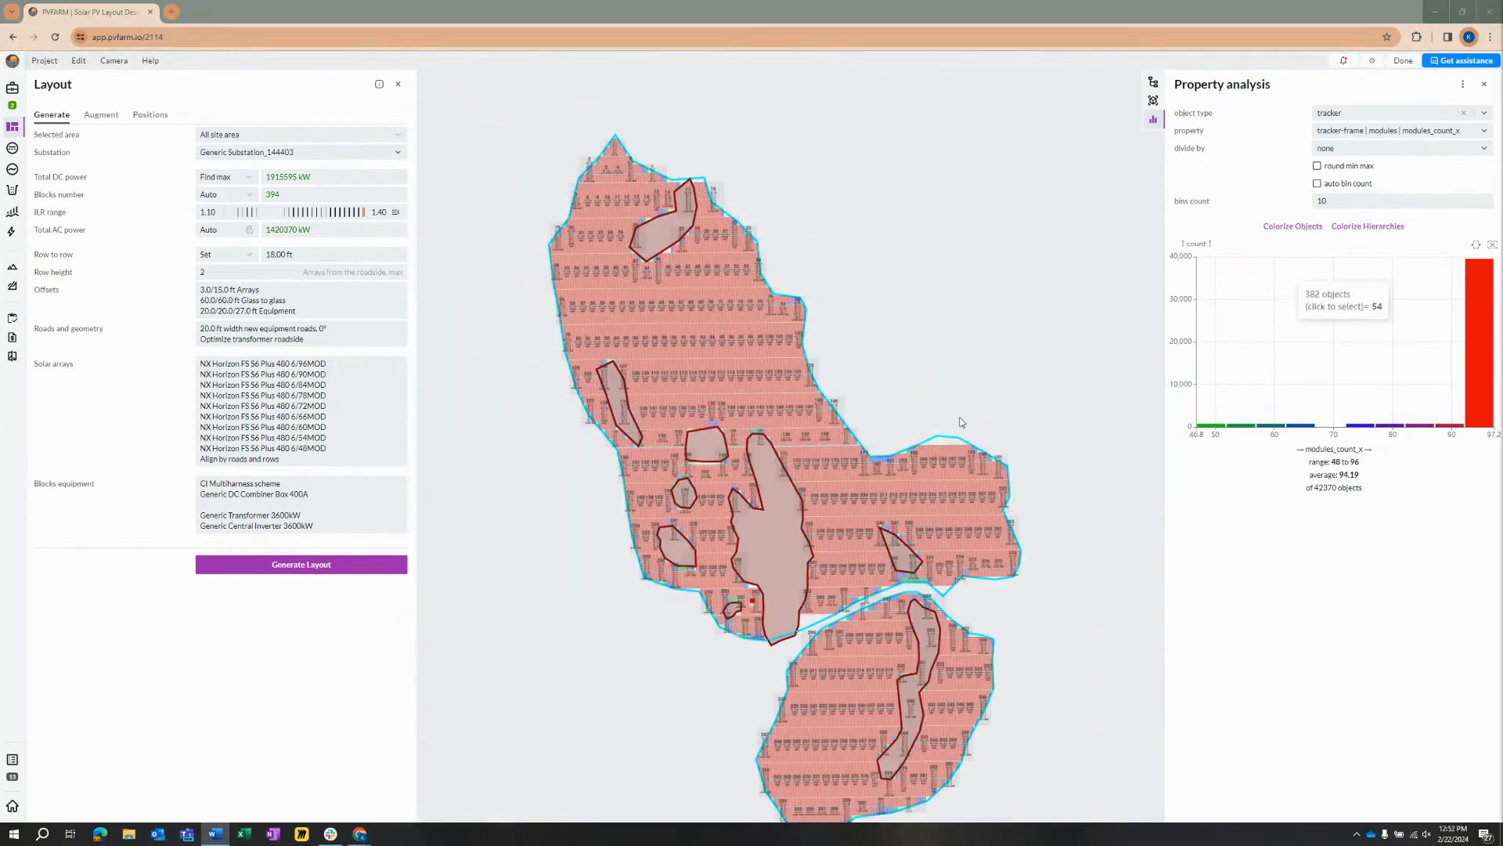
Step: Examine the colorized layout over the whole site and compare the object counts of the tracker sizes in the chart
{"action": "left_click_drag", "start_coordinate": [1040, 497], "coordinate": [1009, 424]}
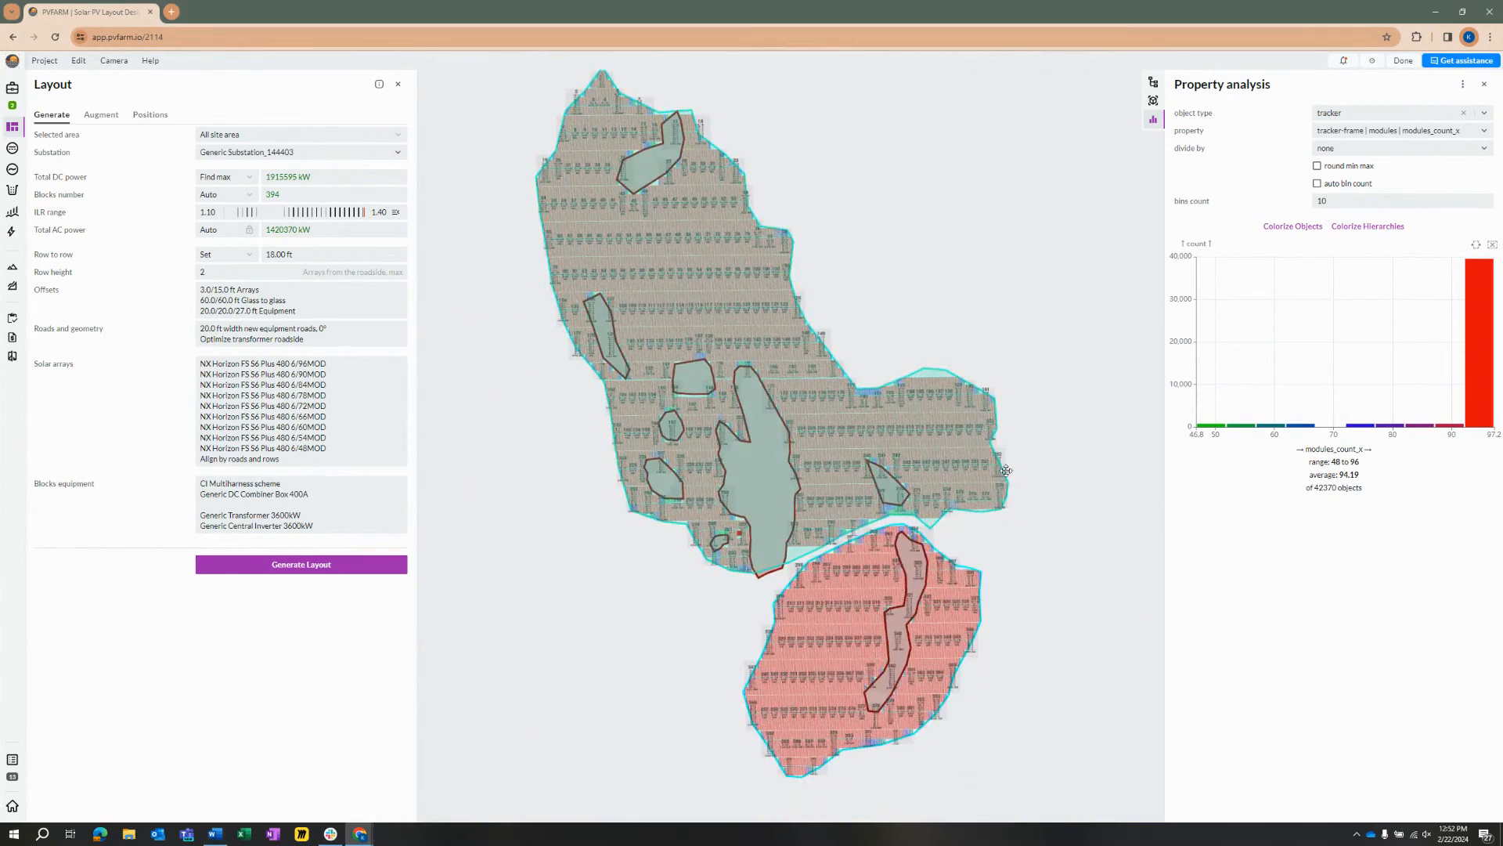
{"action": "left_click_drag", "start_coordinate": [951, 479], "coordinate": [959, 469]}
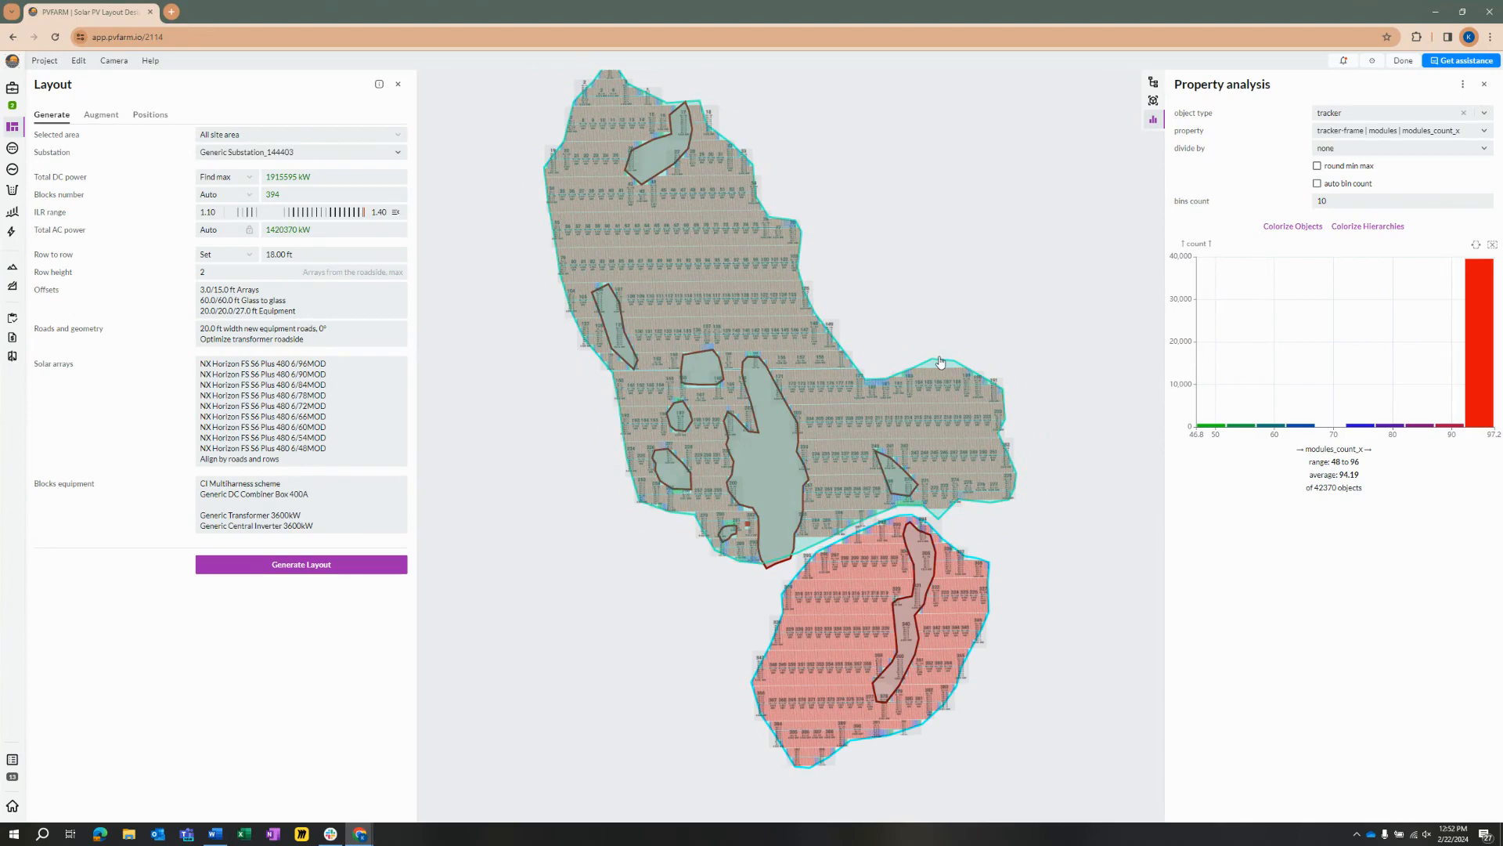
{"action": "scroll", "coordinate": [959, 261], "scroll_direction": "down", "scroll_amount": 2}
{"action": "left_click_drag", "start_coordinate": [958, 263], "coordinate": [954, 327]}
{"action": "scroll", "coordinate": [954, 284], "scroll_direction": "up", "scroll_amount": 1}
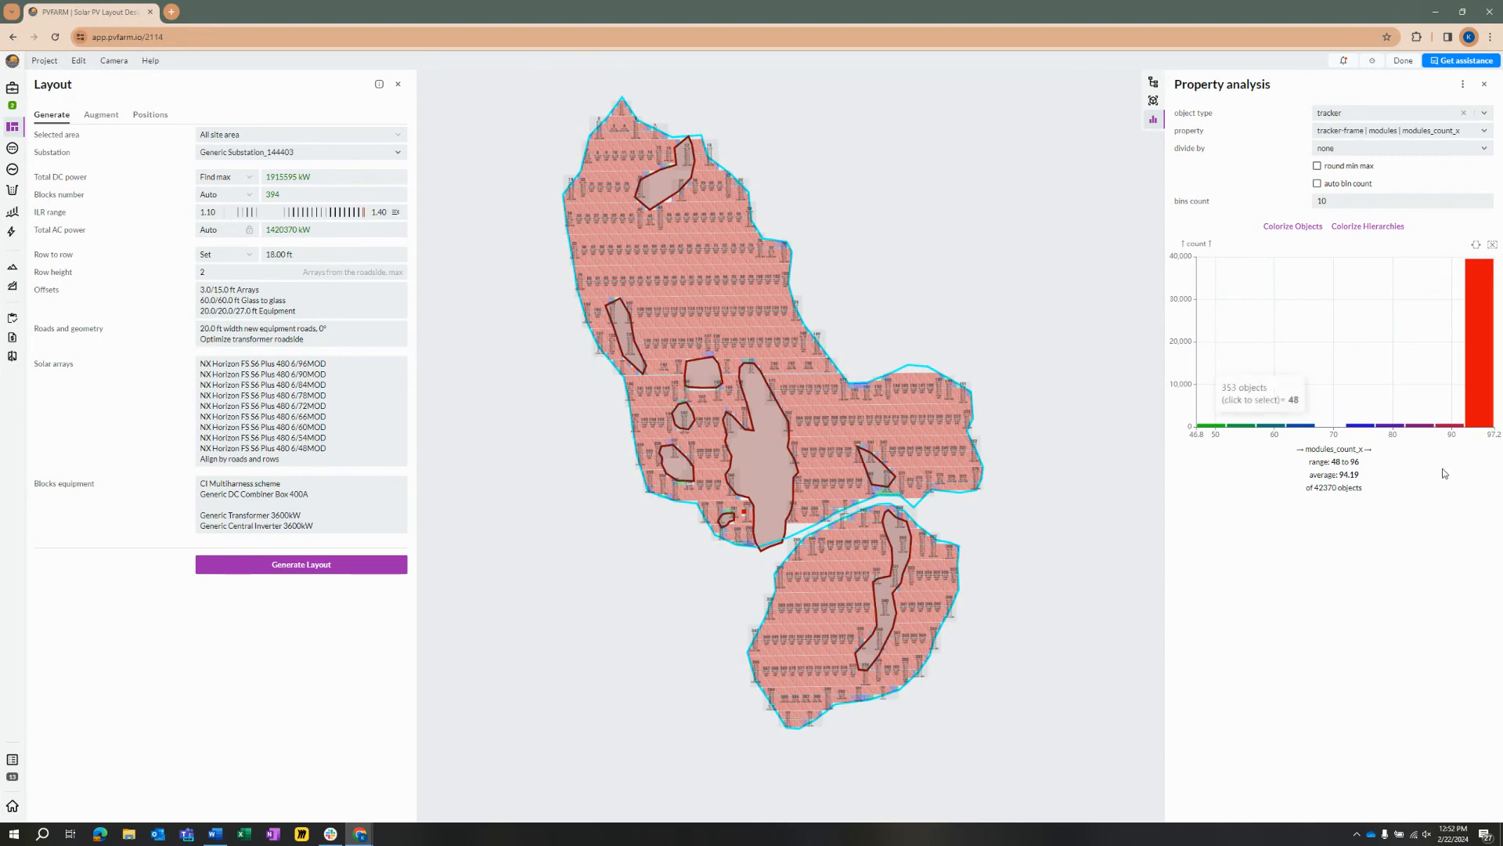
{"action": "mouse_move", "coordinate": [1451, 425]}
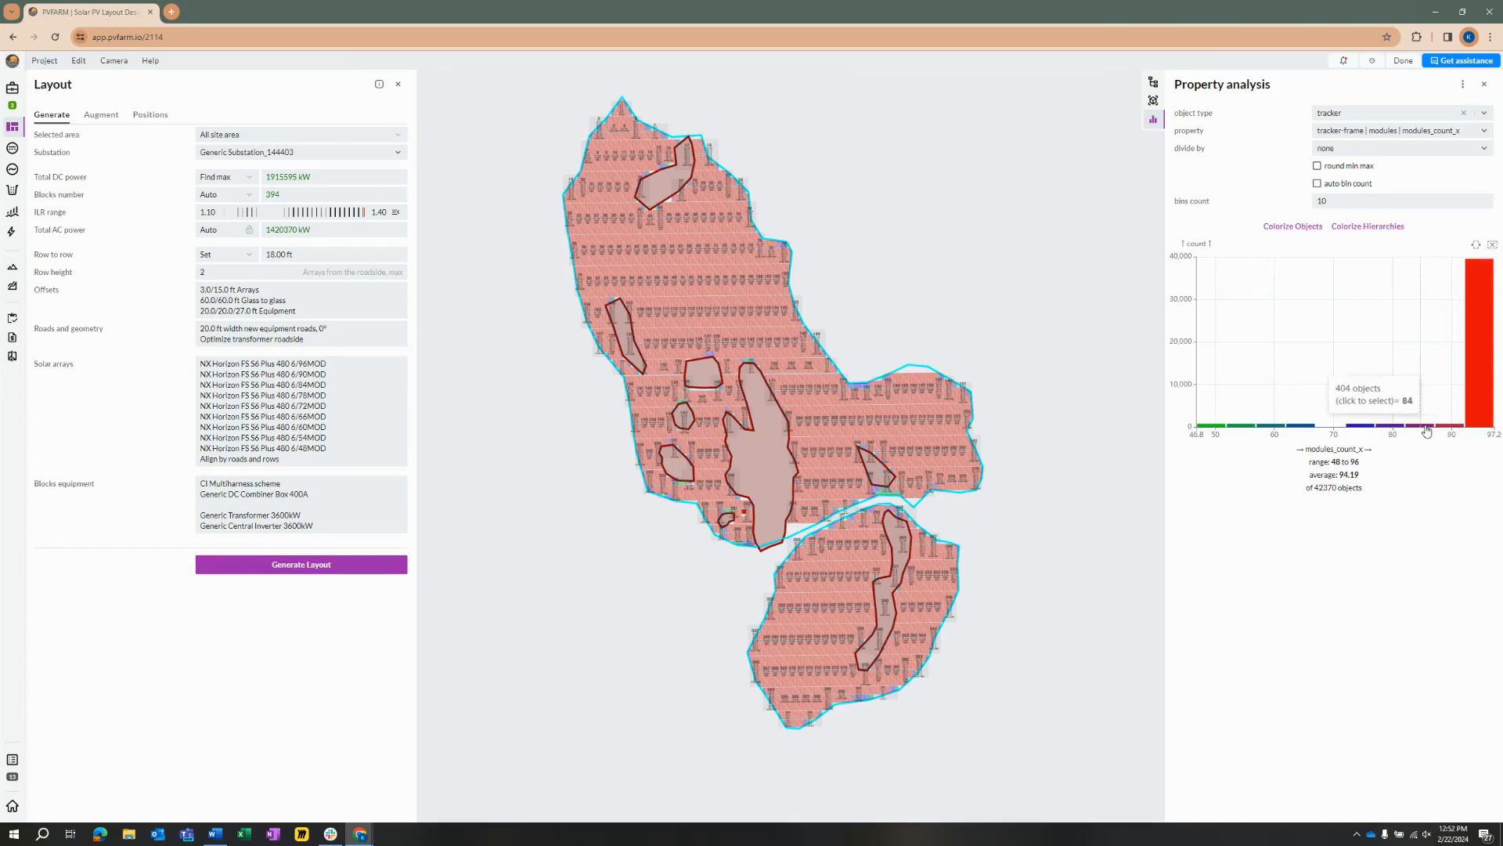
{"action": "mouse_move", "coordinate": [1476, 378]}
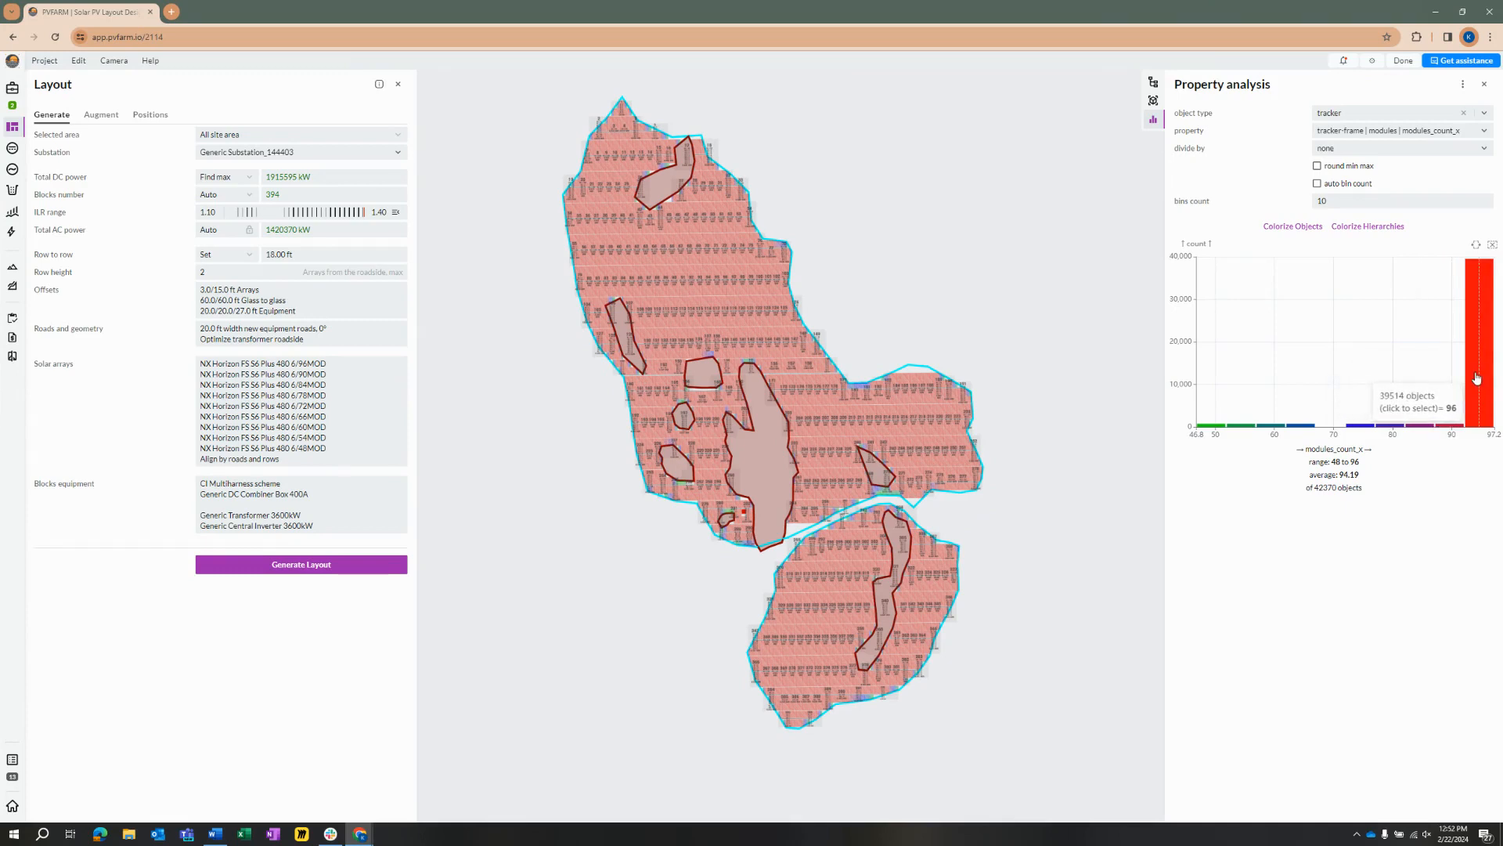
Step: Remove the NX Horizon FS S6 Plus 480 6/90MOD preset from the solar array configurations and regenerate the layout
{"action": "left_click", "coordinate": [272, 416]}
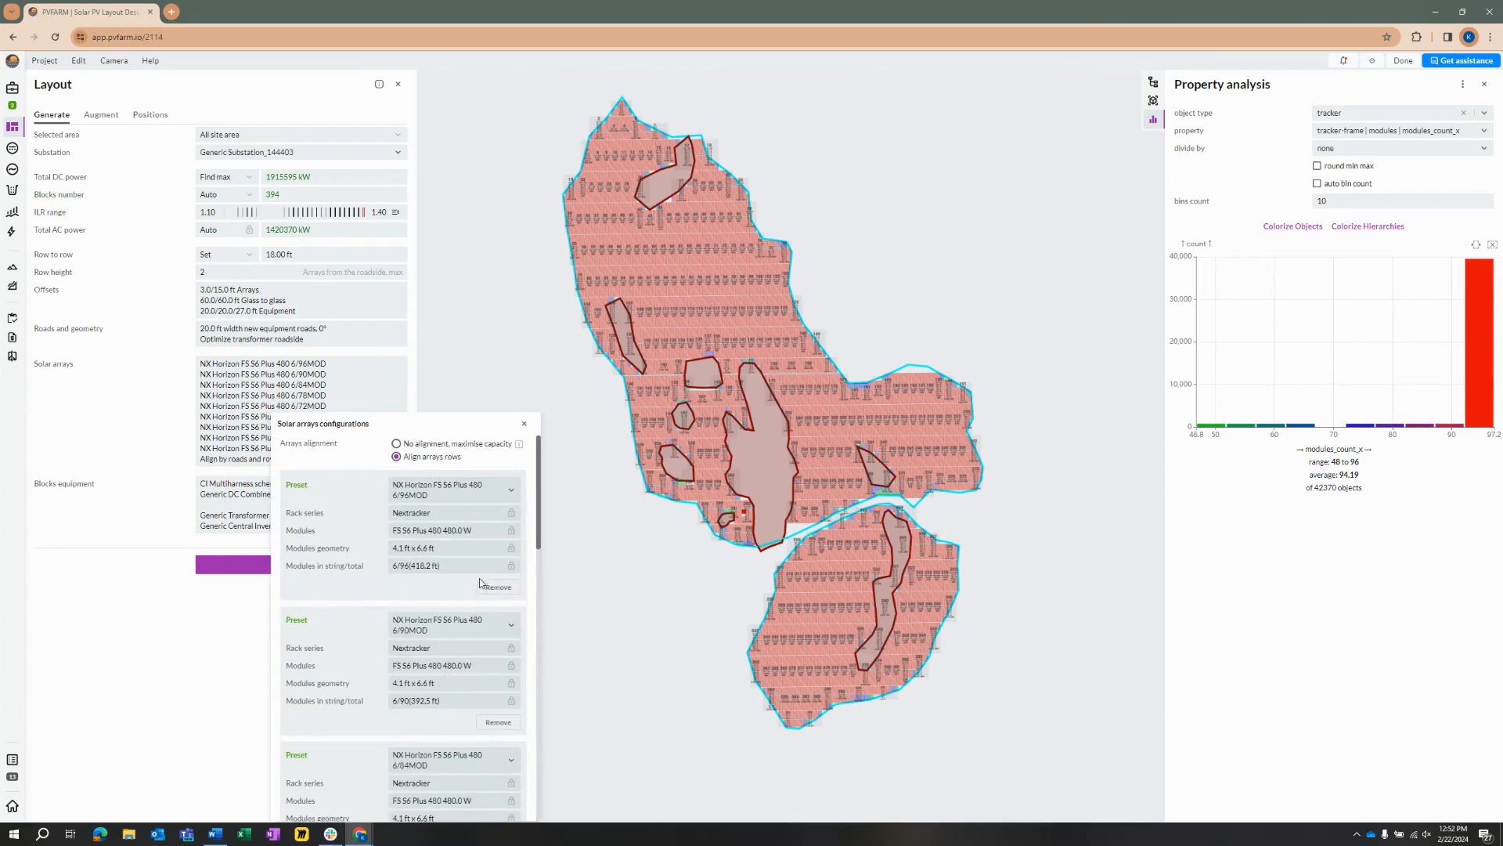
{"action": "left_click", "coordinate": [498, 722]}
{"action": "scroll", "coordinate": [502, 728], "scroll_direction": "down", "scroll_amount": 10}
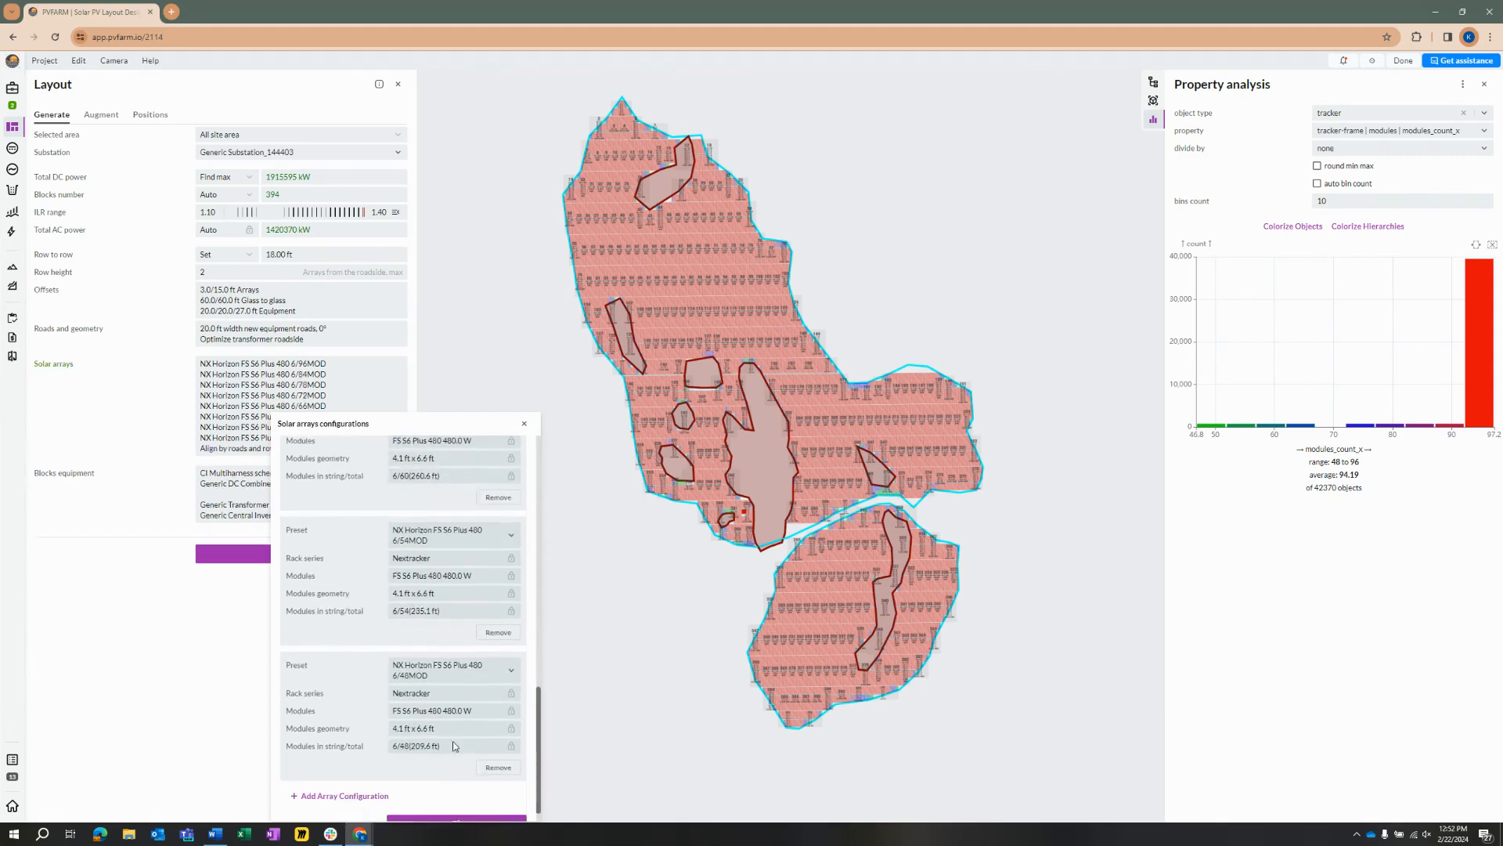
{"action": "left_click", "coordinate": [502, 798]}
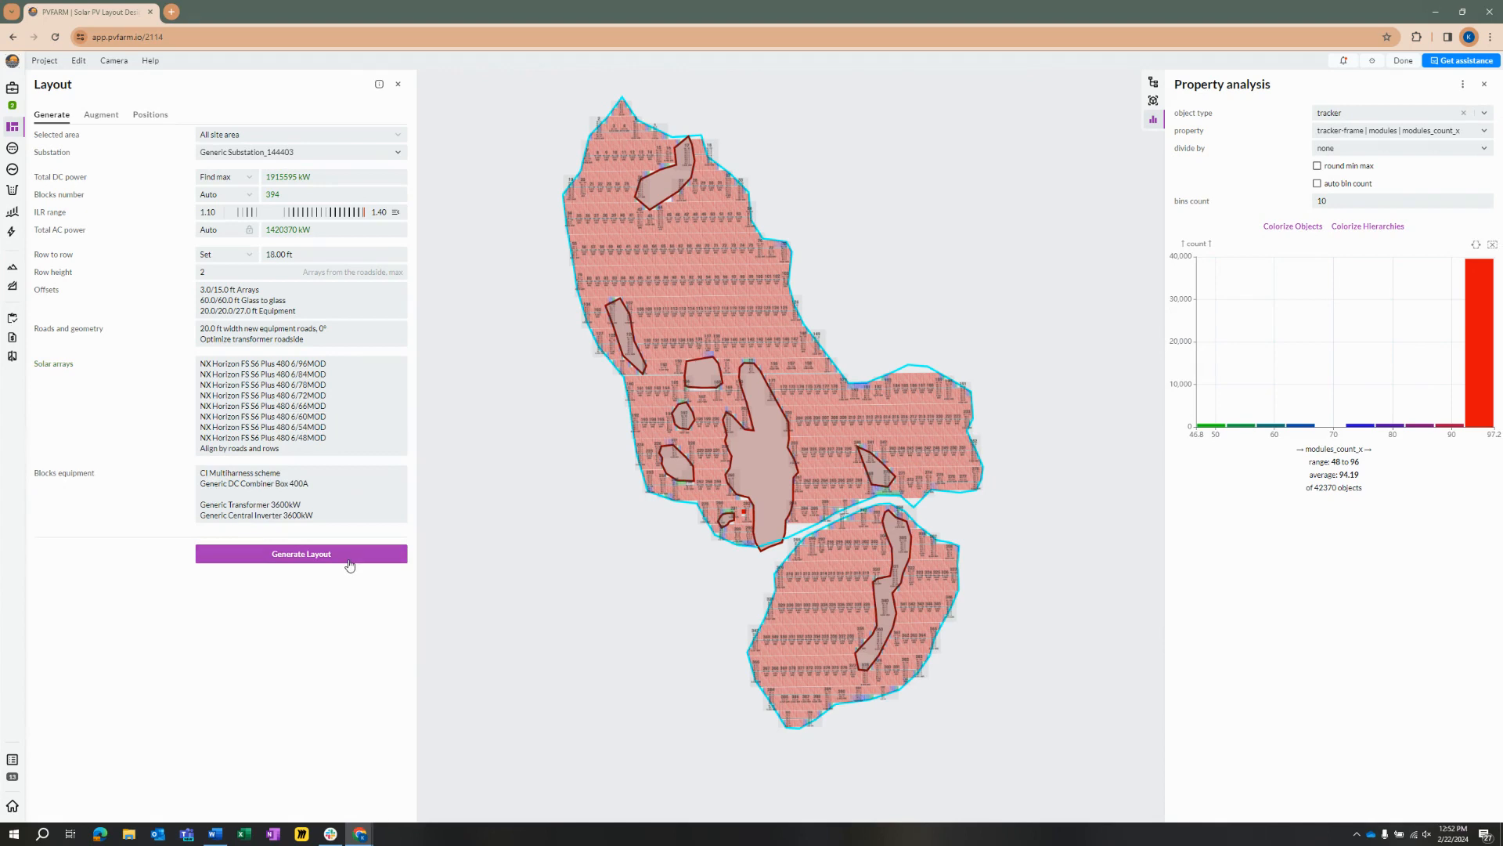
{"action": "left_click", "coordinate": [346, 554]}
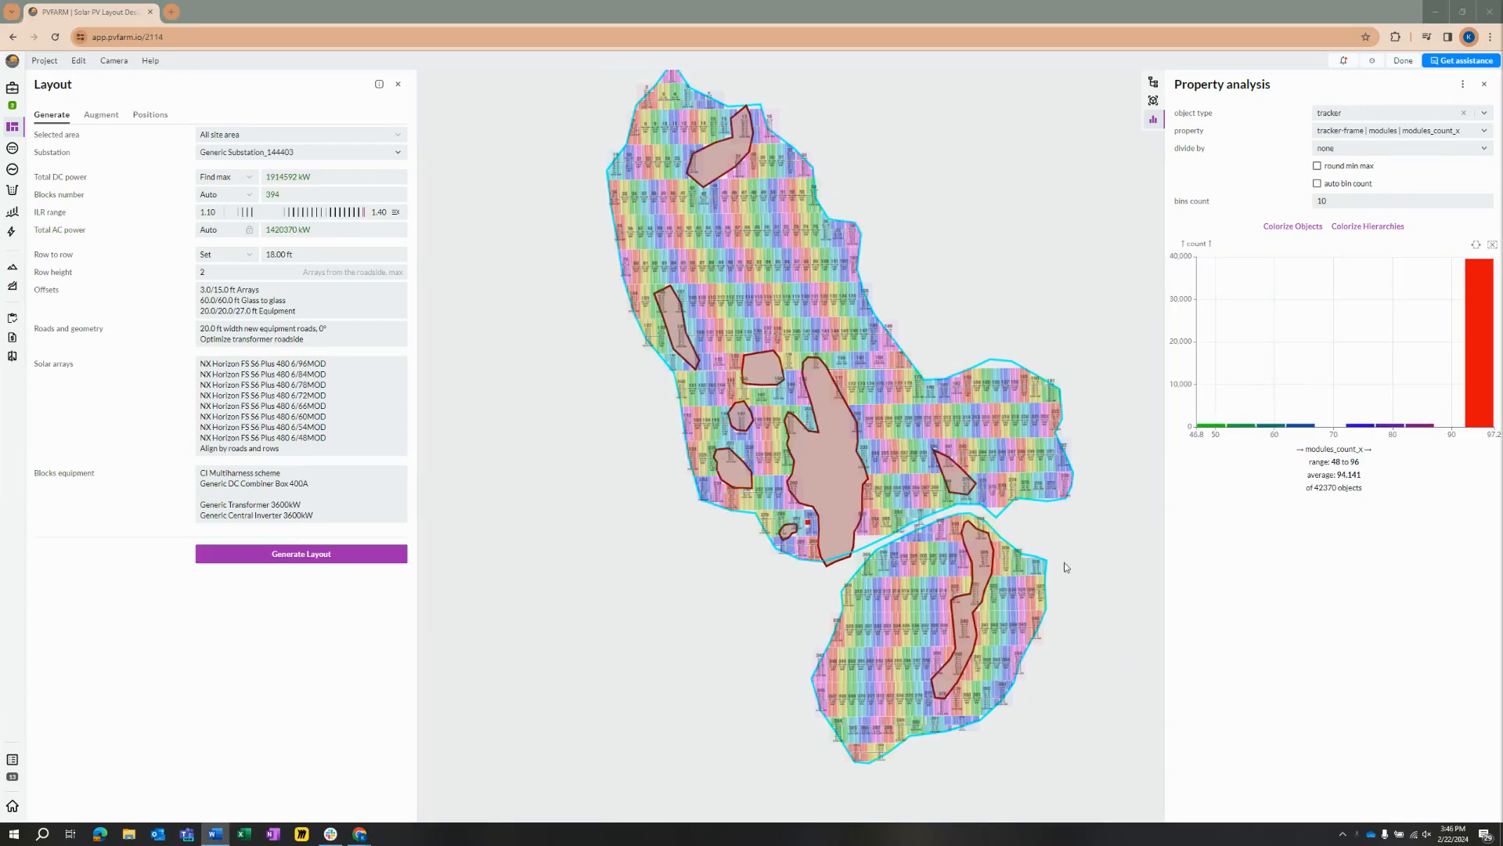
Step: Colorize the regenerated tracker objects by modules_count_x and inspect the counts of the remaining tracker sizes in the chart
{"action": "left_click", "coordinate": [1292, 233]}
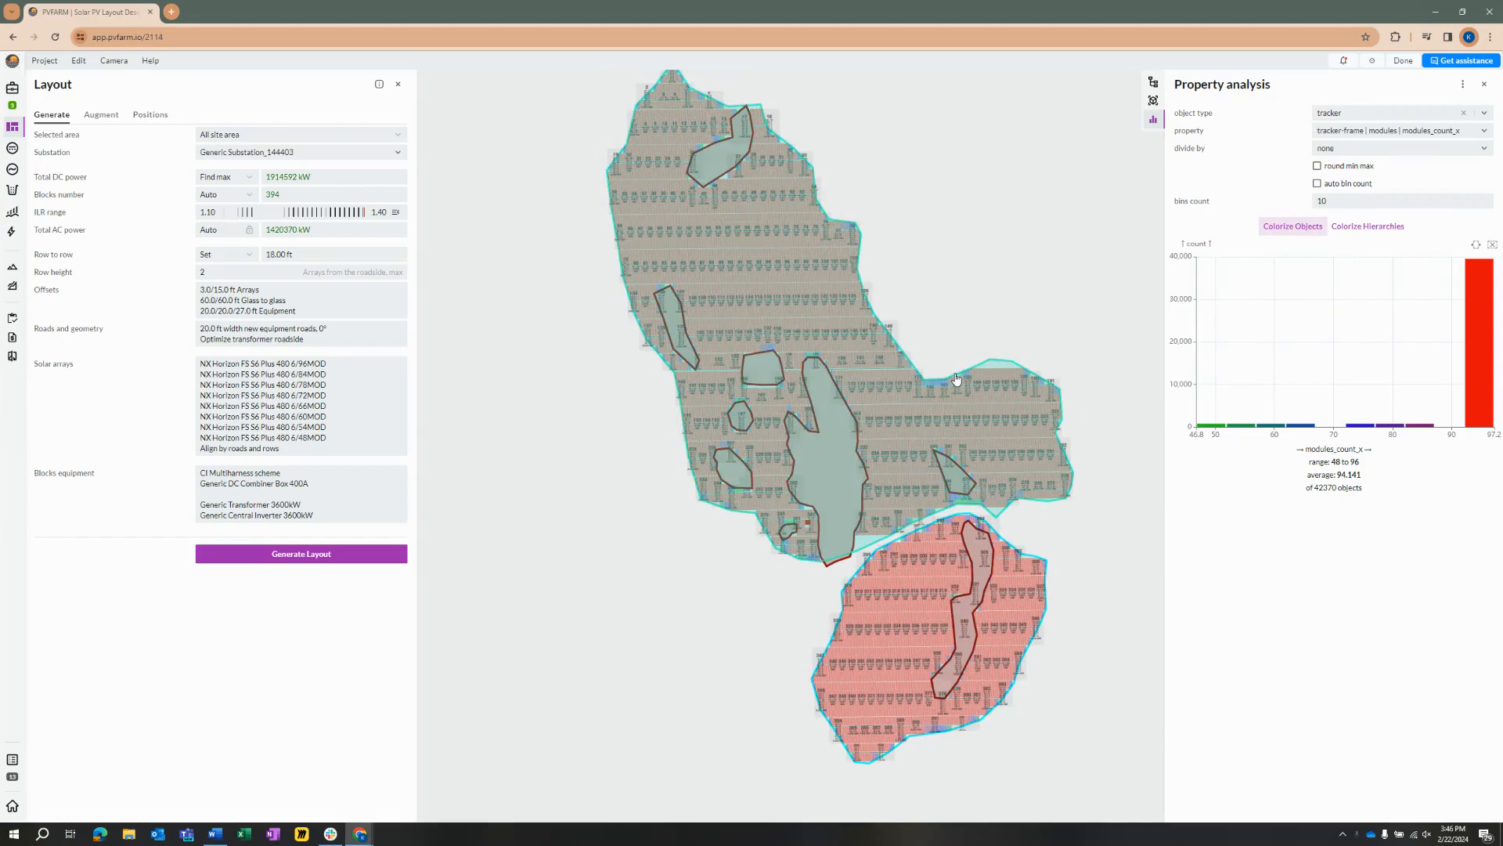
{"action": "scroll", "coordinate": [881, 368], "scroll_direction": "up", "scroll_amount": 2}
{"action": "left_click_drag", "start_coordinate": [906, 261], "coordinate": [924, 303]}
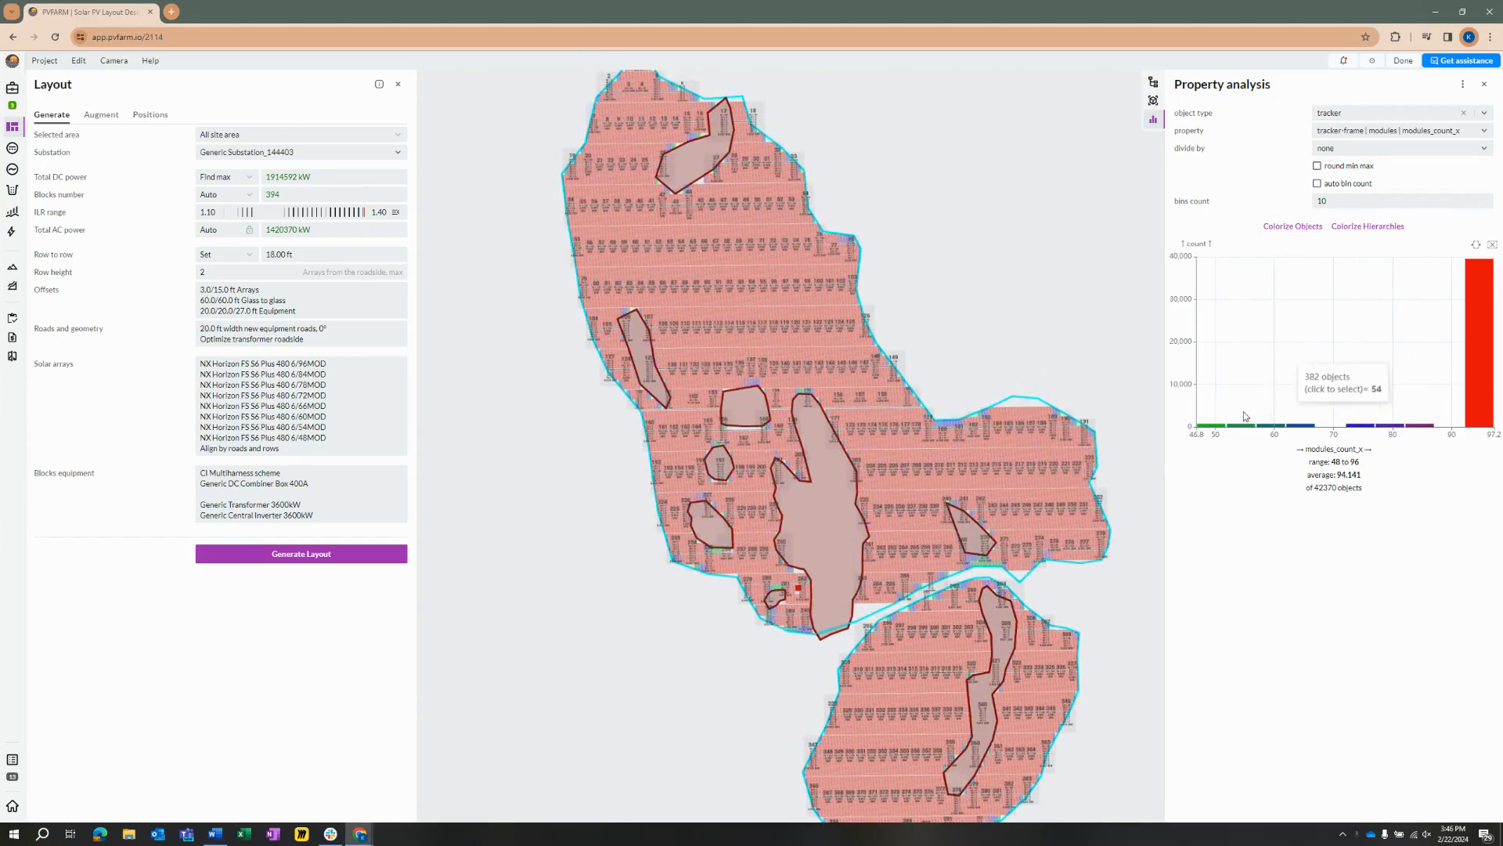
{"action": "mouse_move", "coordinate": [1288, 433]}
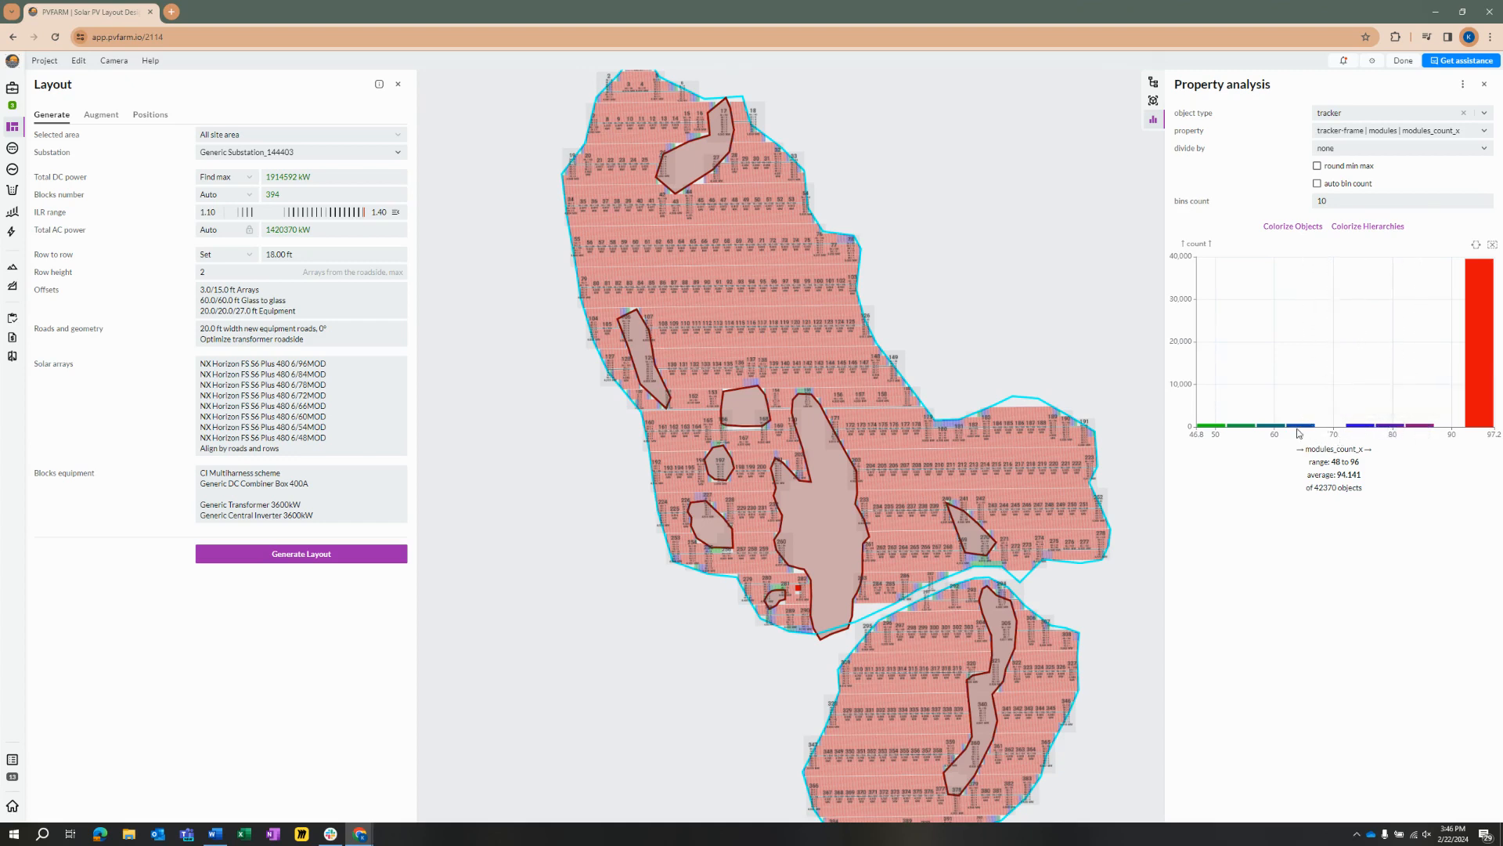
{"action": "mouse_move", "coordinate": [1218, 430]}
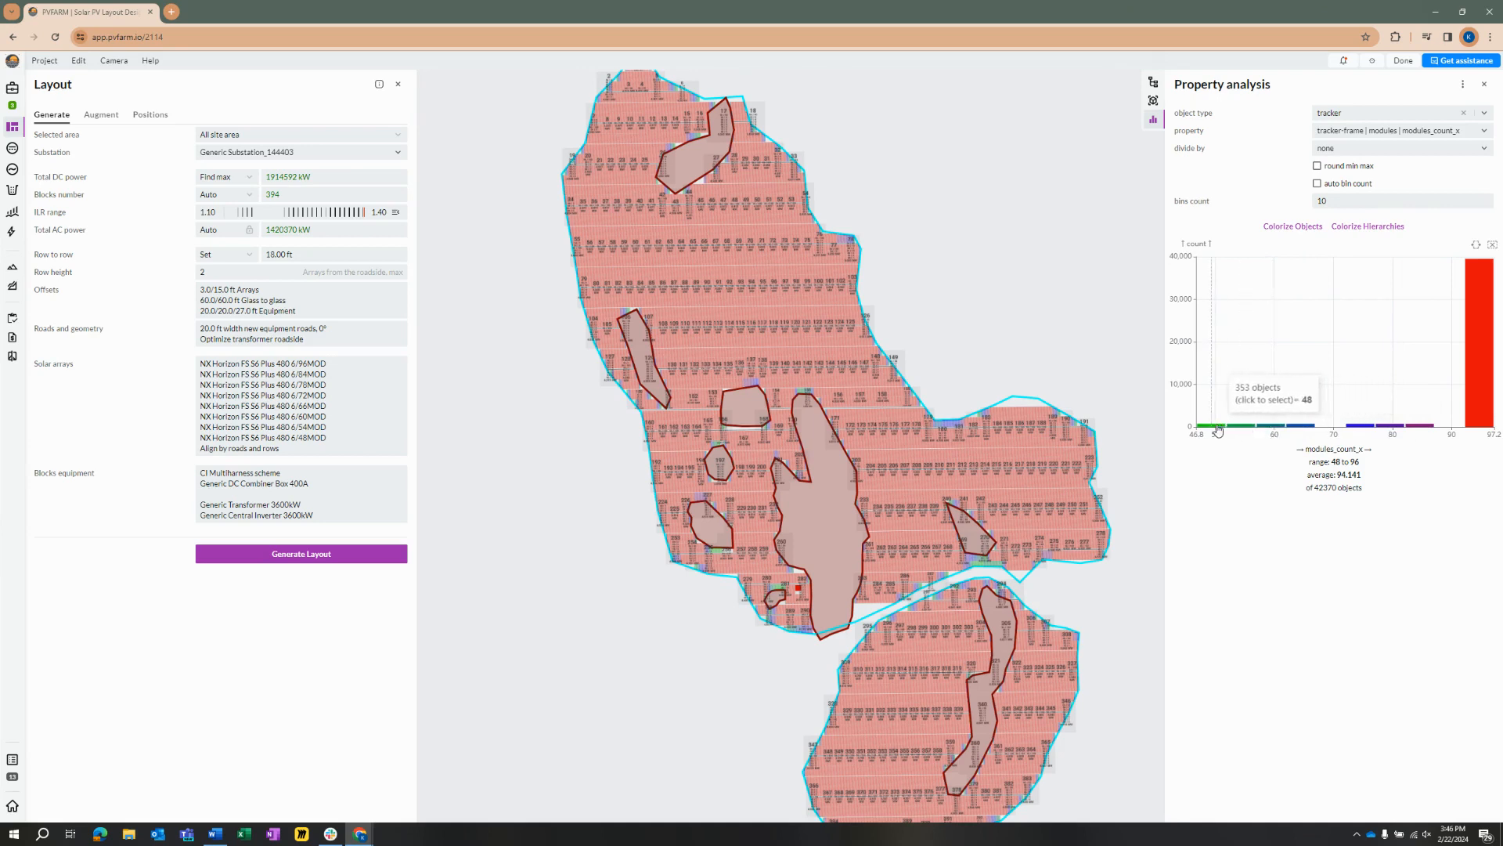
{"action": "mouse_move", "coordinate": [1411, 431]}
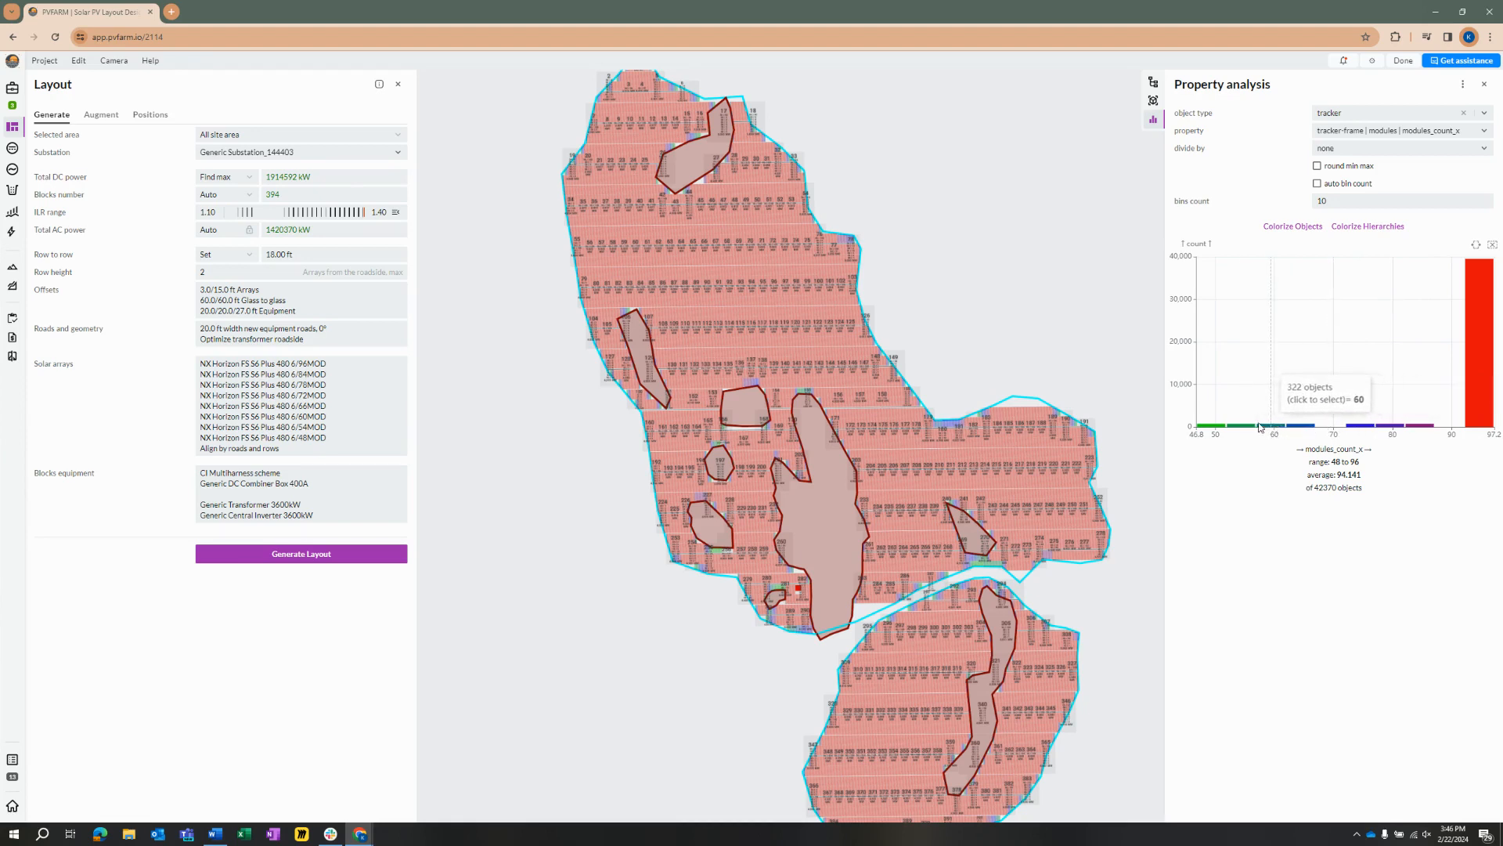
Step: Remove the NX Horizon 6/54MOD and 6/60MOD presets from the solar array configurations and regenerate the layout
{"action": "left_click", "coordinate": [377, 394]}
{"action": "scroll", "coordinate": [604, 633], "scroll_direction": "down", "scroll_amount": 7}
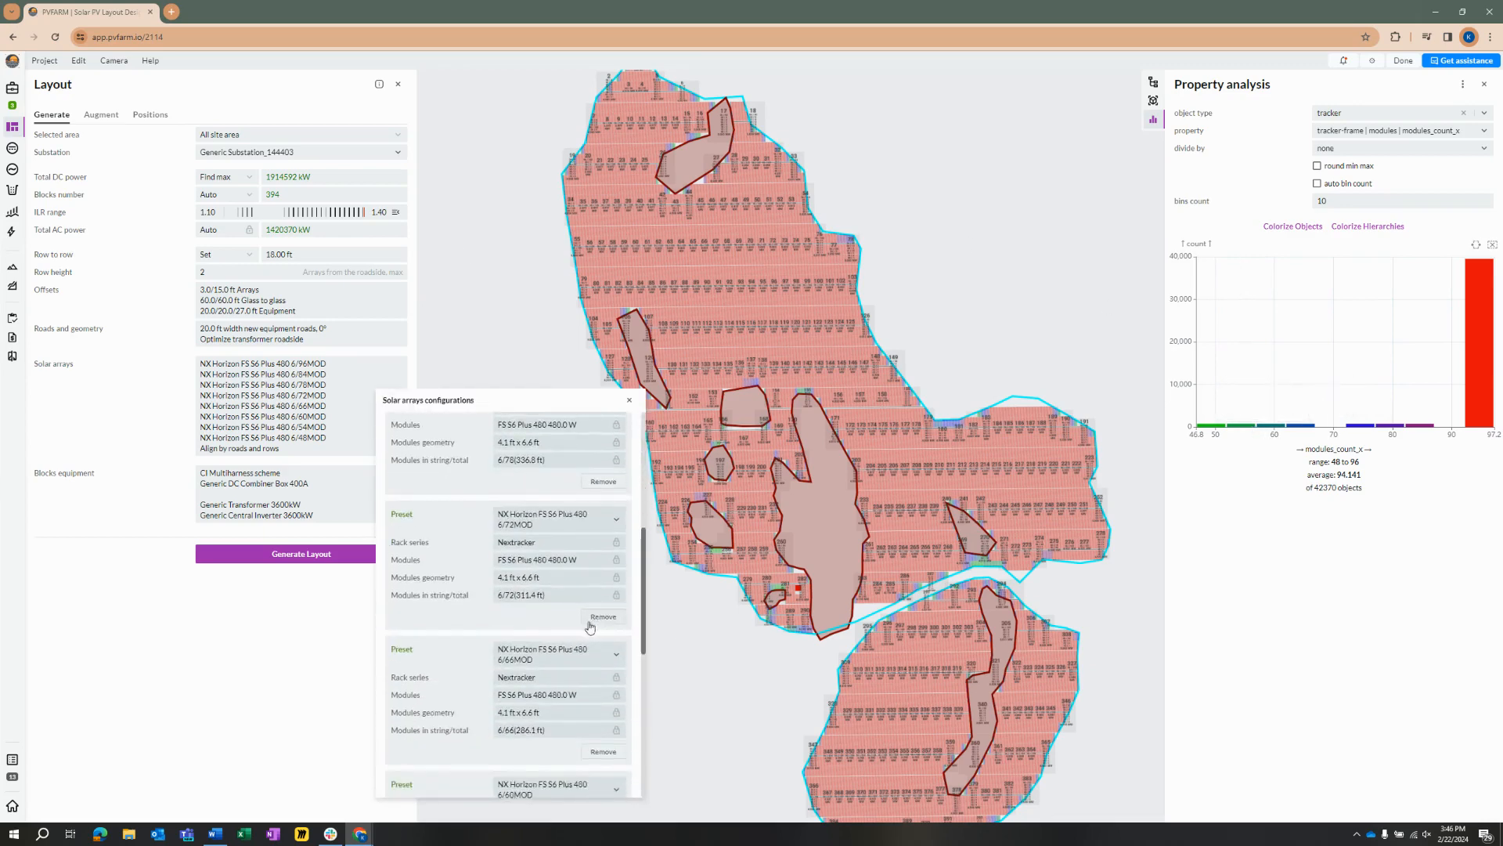
{"action": "scroll", "coordinate": [536, 633], "scroll_direction": "down", "scroll_amount": 2}
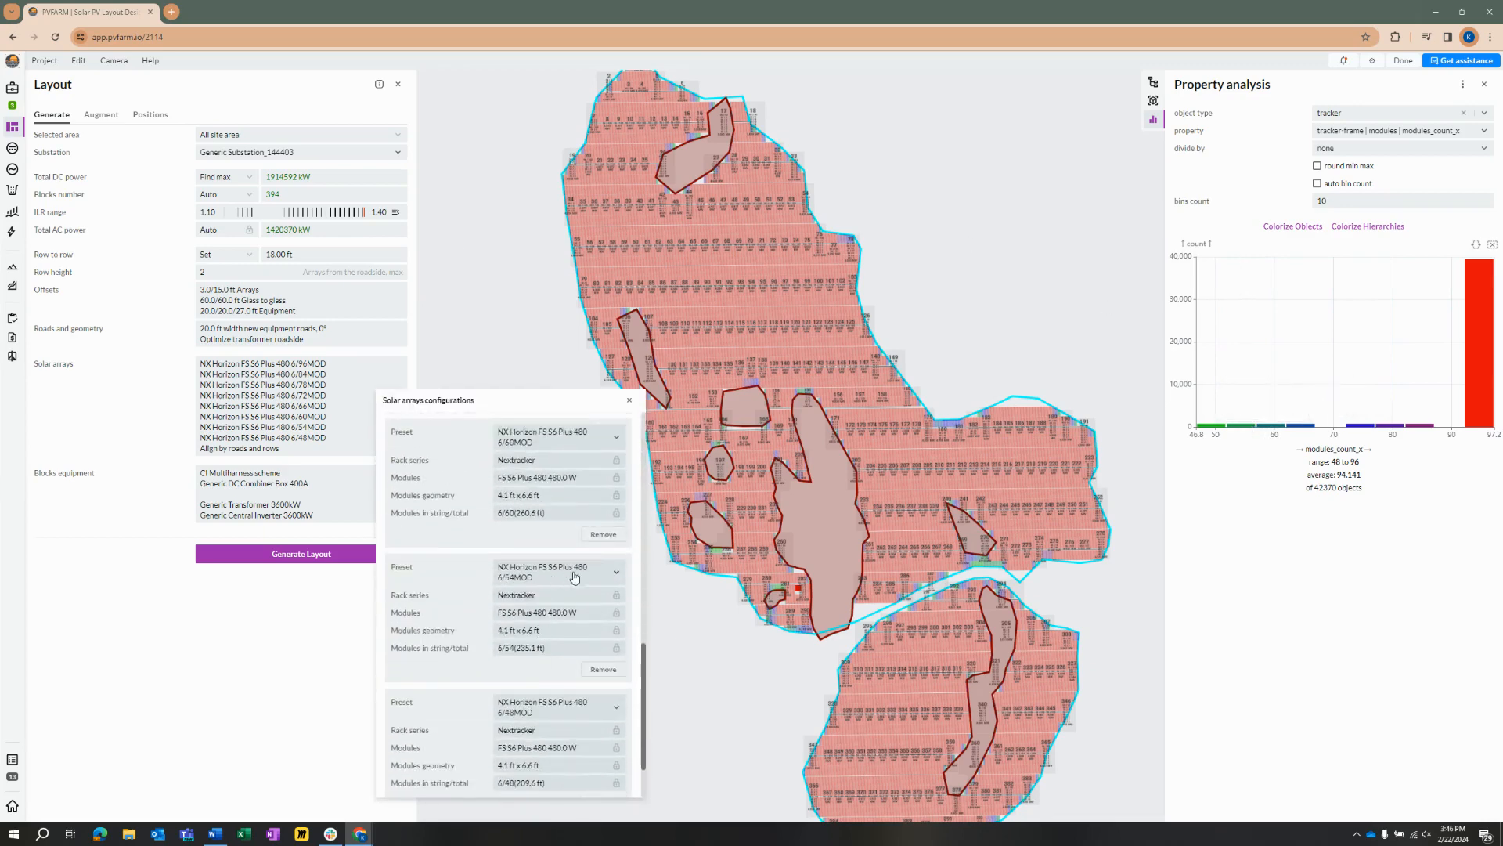
{"action": "left_click", "coordinate": [605, 669]}
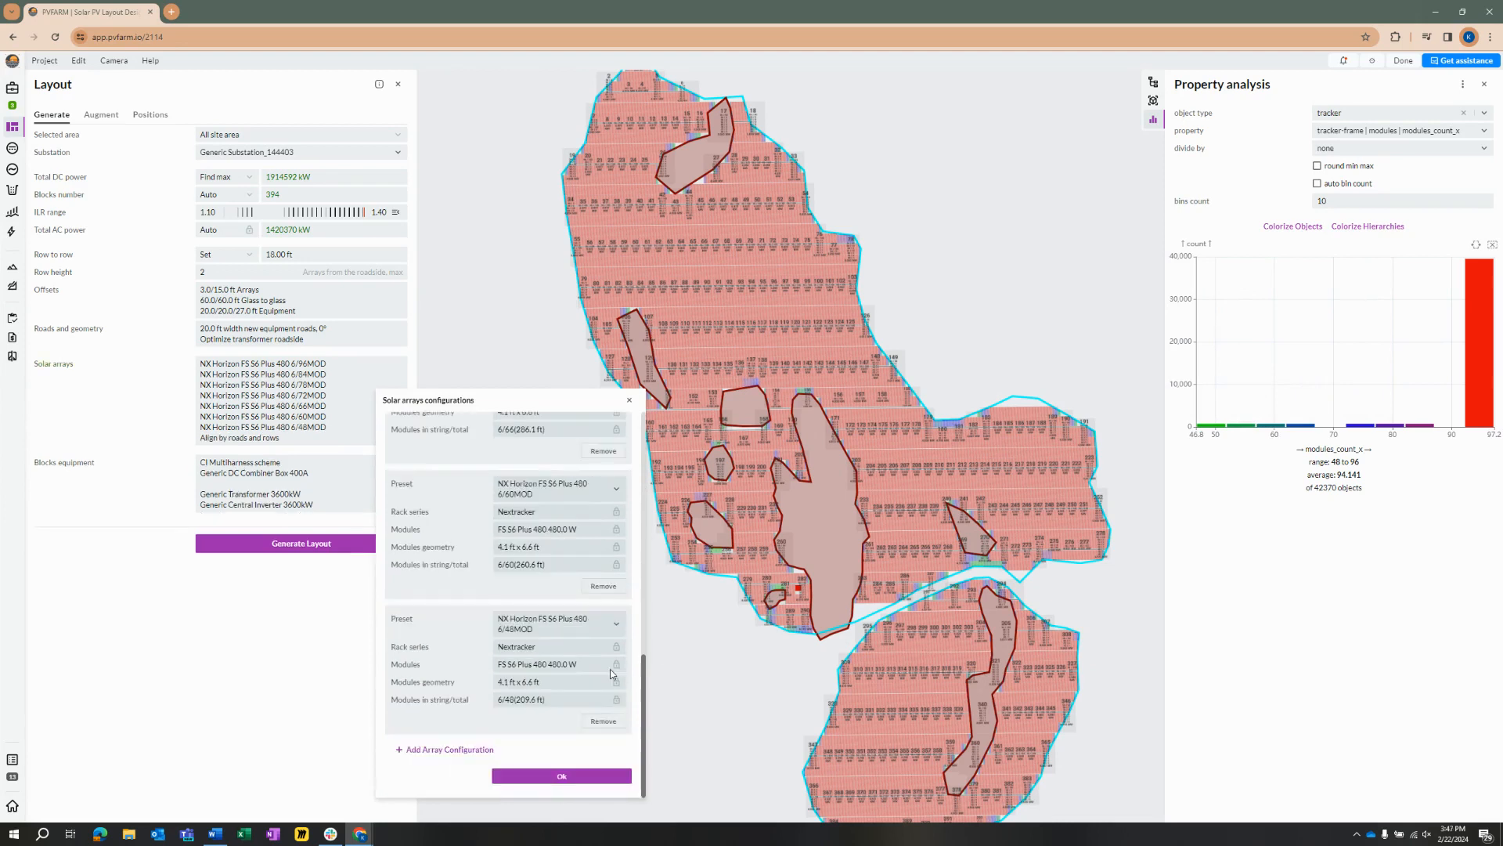
{"action": "left_click", "coordinate": [604, 587]}
{"action": "left_click", "coordinate": [567, 776]}
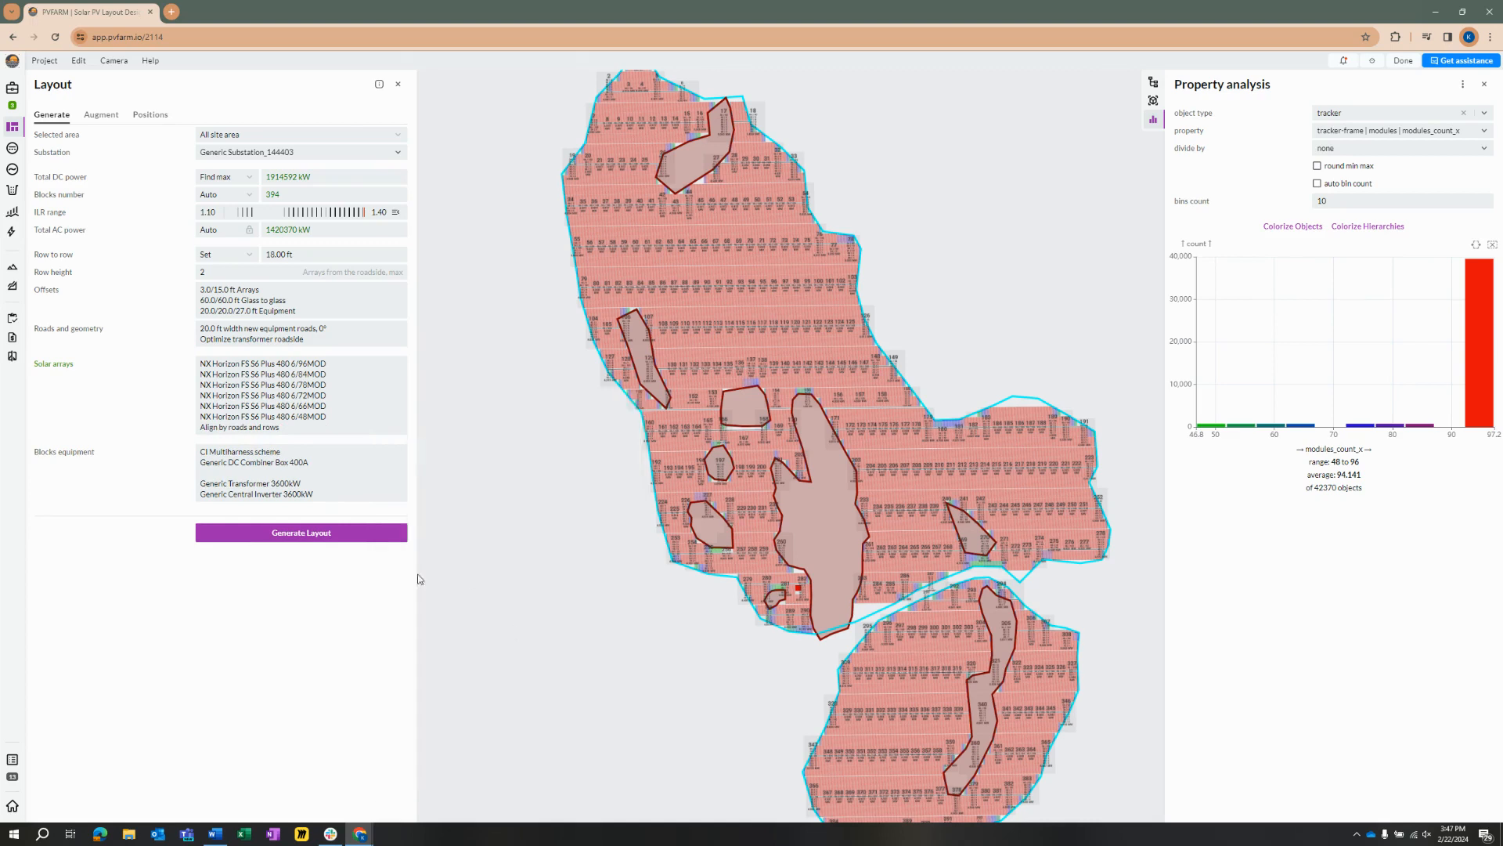
{"action": "left_click", "coordinate": [335, 534]}
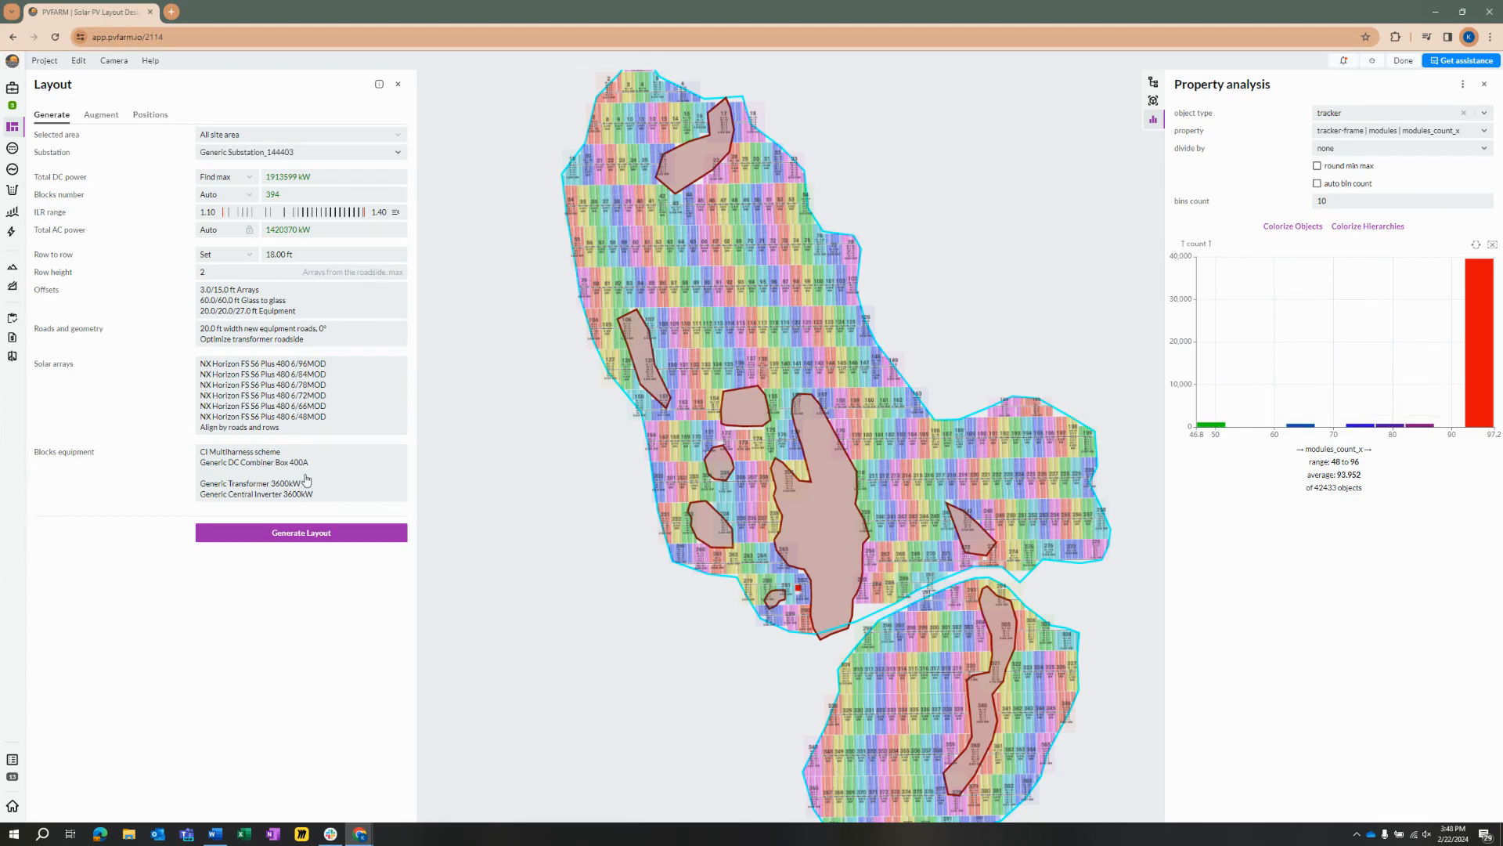
Step: Remove the NX Horizon 6/66MOD and 6/48MOD presets from the solar array configurations and regenerate the layout
{"action": "left_click", "coordinate": [327, 413]}
{"action": "left_click_drag", "start_coordinate": [591, 486], "coordinate": [597, 715]}
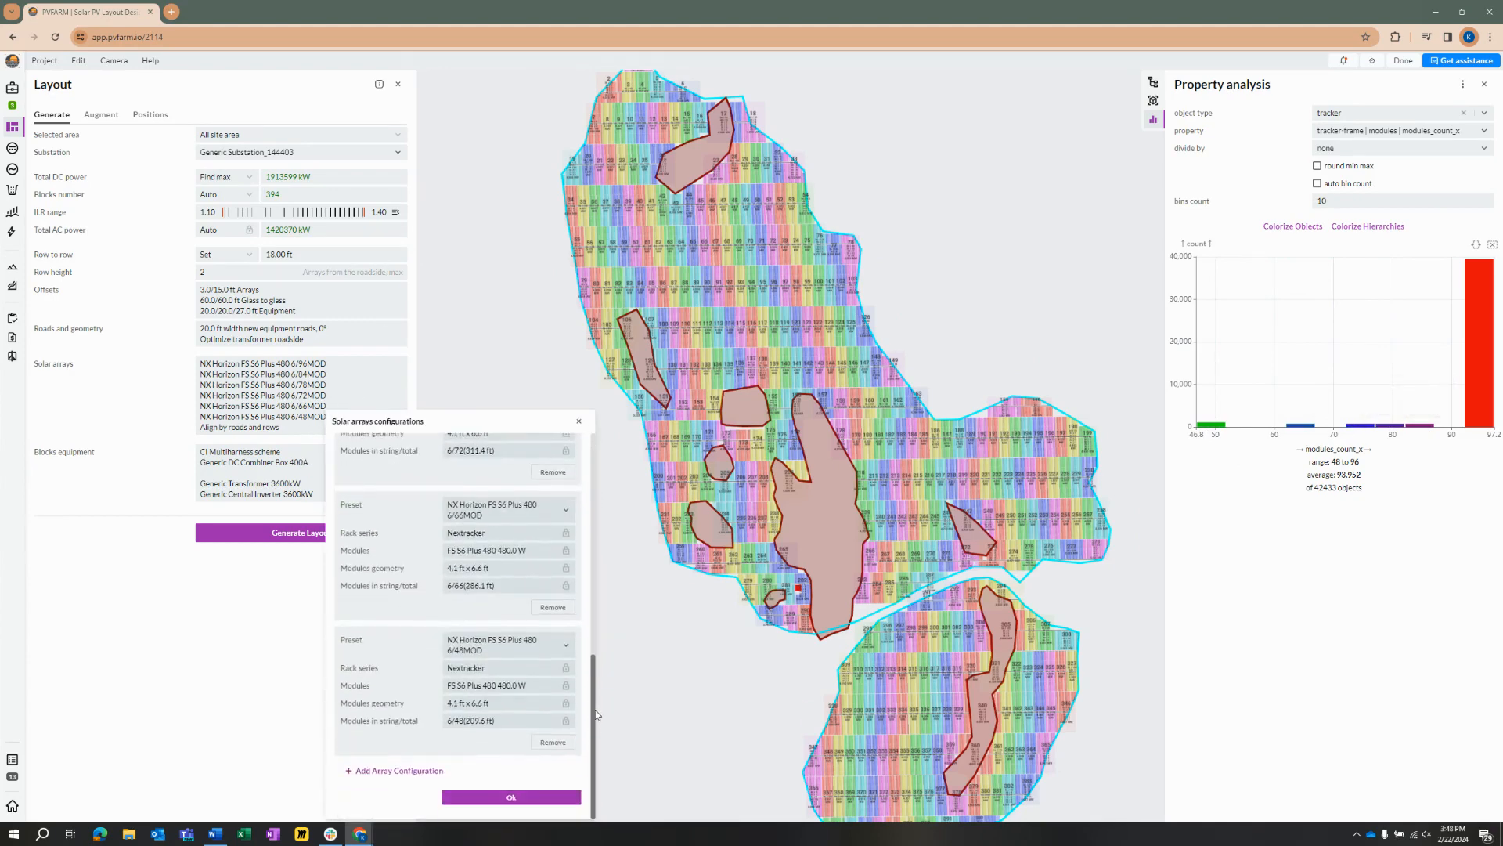
{"action": "left_click", "coordinate": [562, 743]}
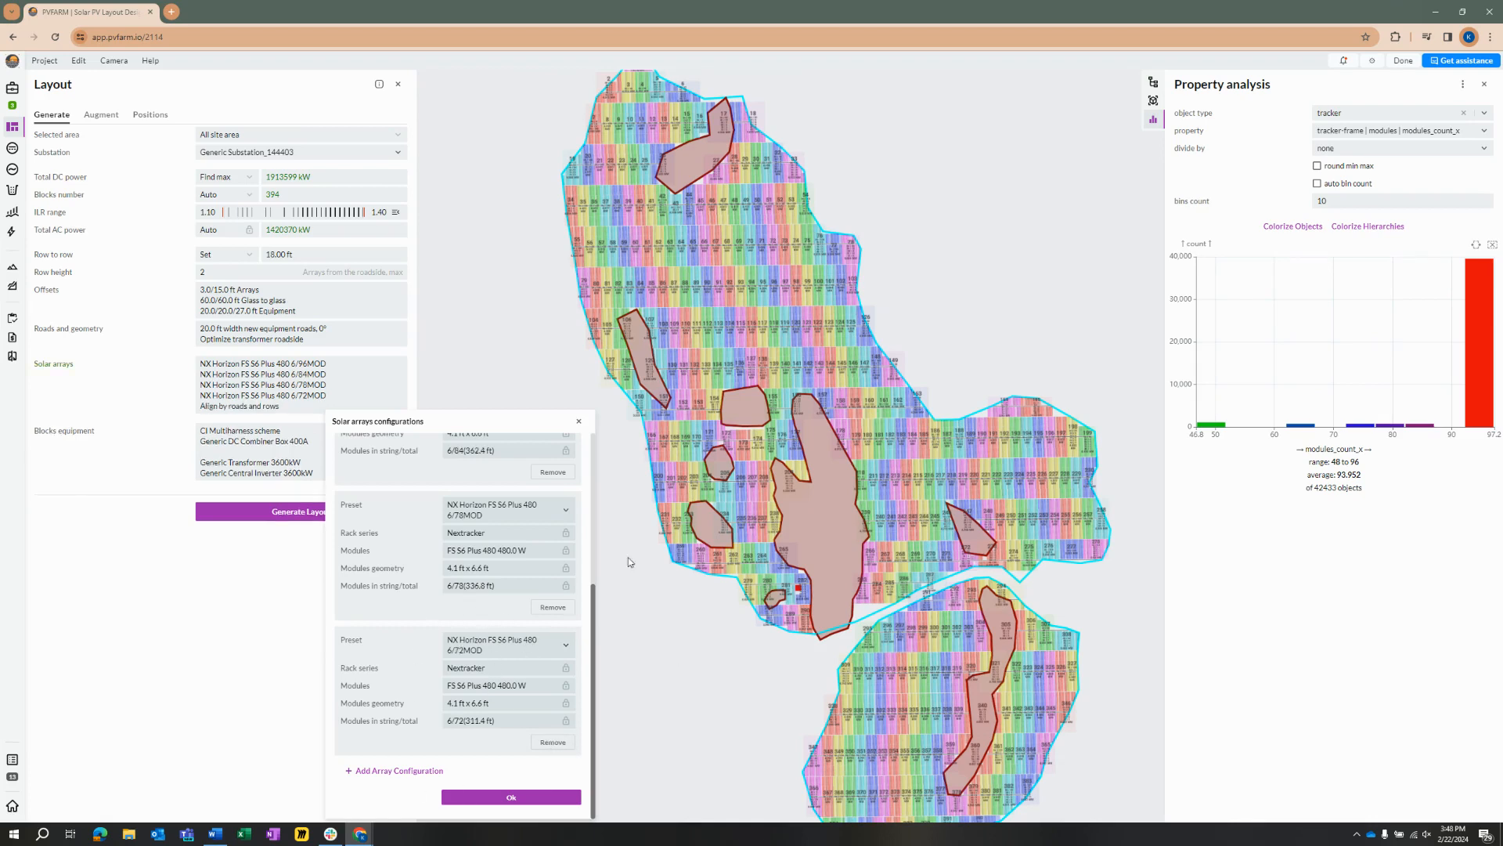
{"action": "left_click", "coordinate": [498, 800]}
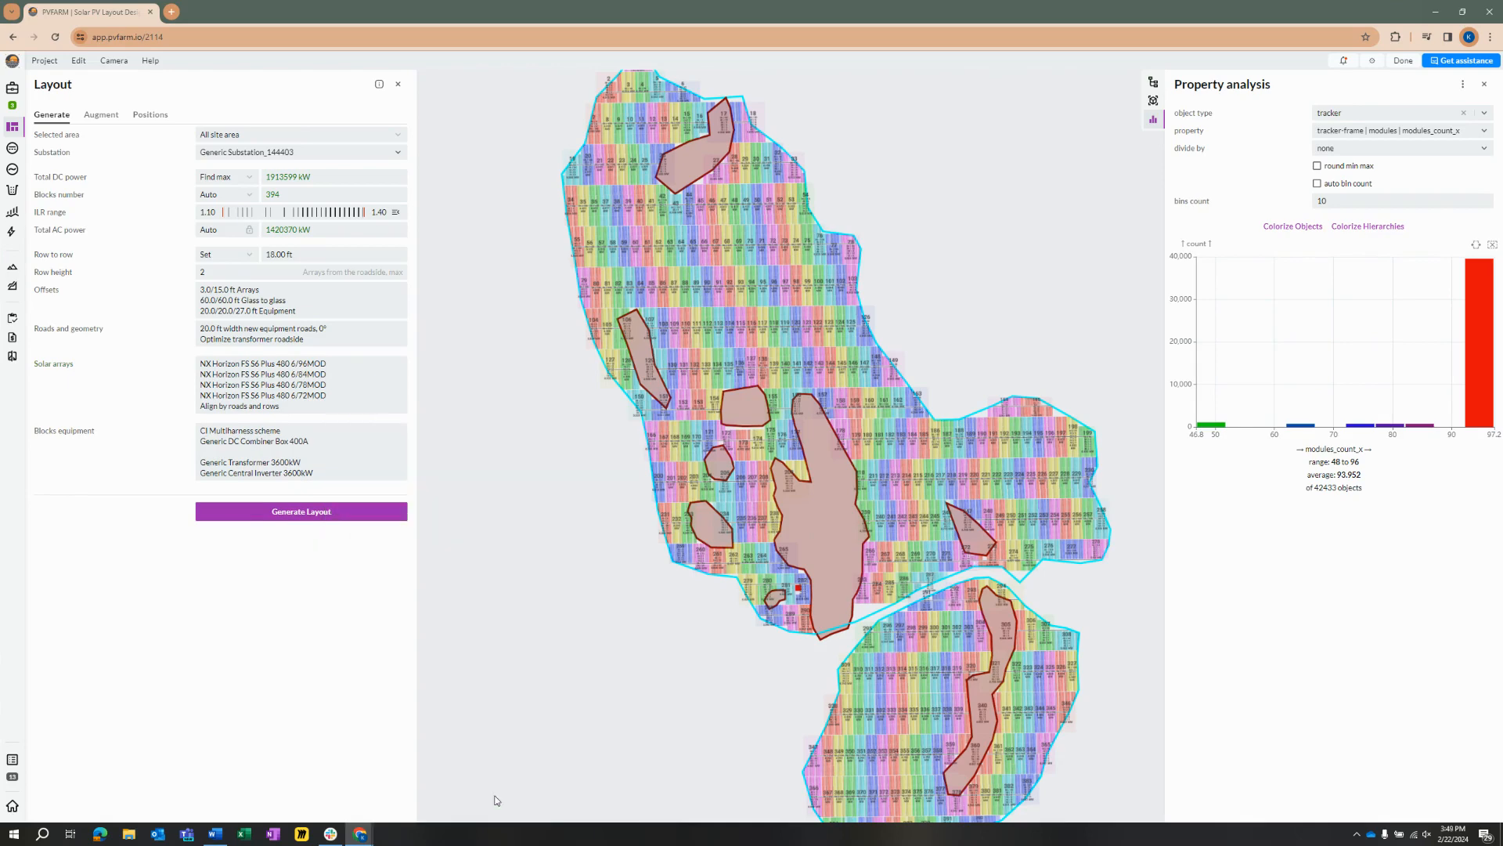
{"action": "left_click", "coordinate": [355, 517]}
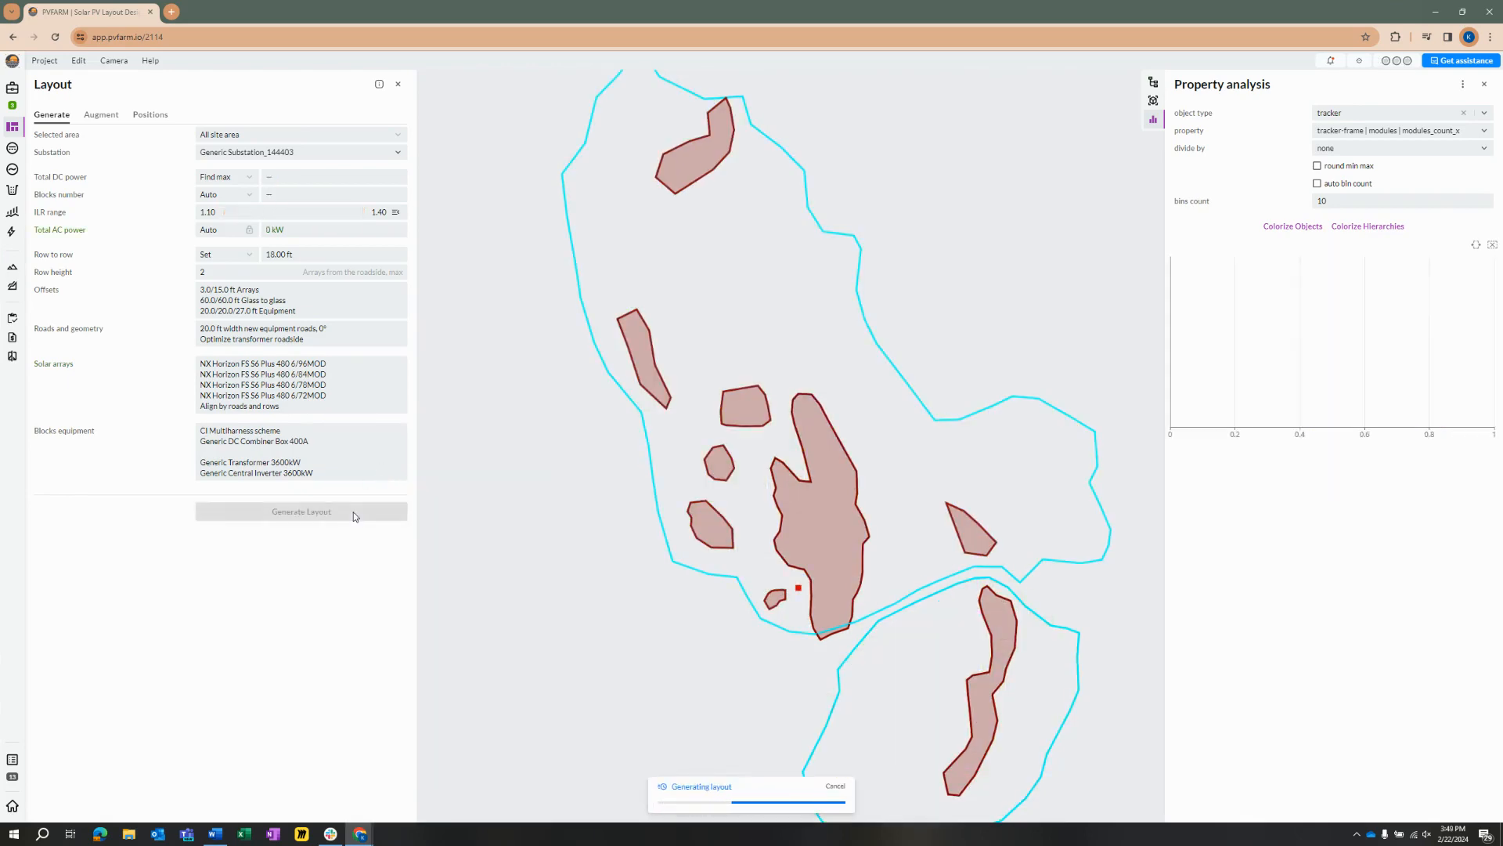
Step: Colorize the regenerated tracker objects by modules_count_x and examine the unfilled gaps along the site boundary and around the exclusion zones
{"action": "left_click", "coordinate": [1298, 228]}
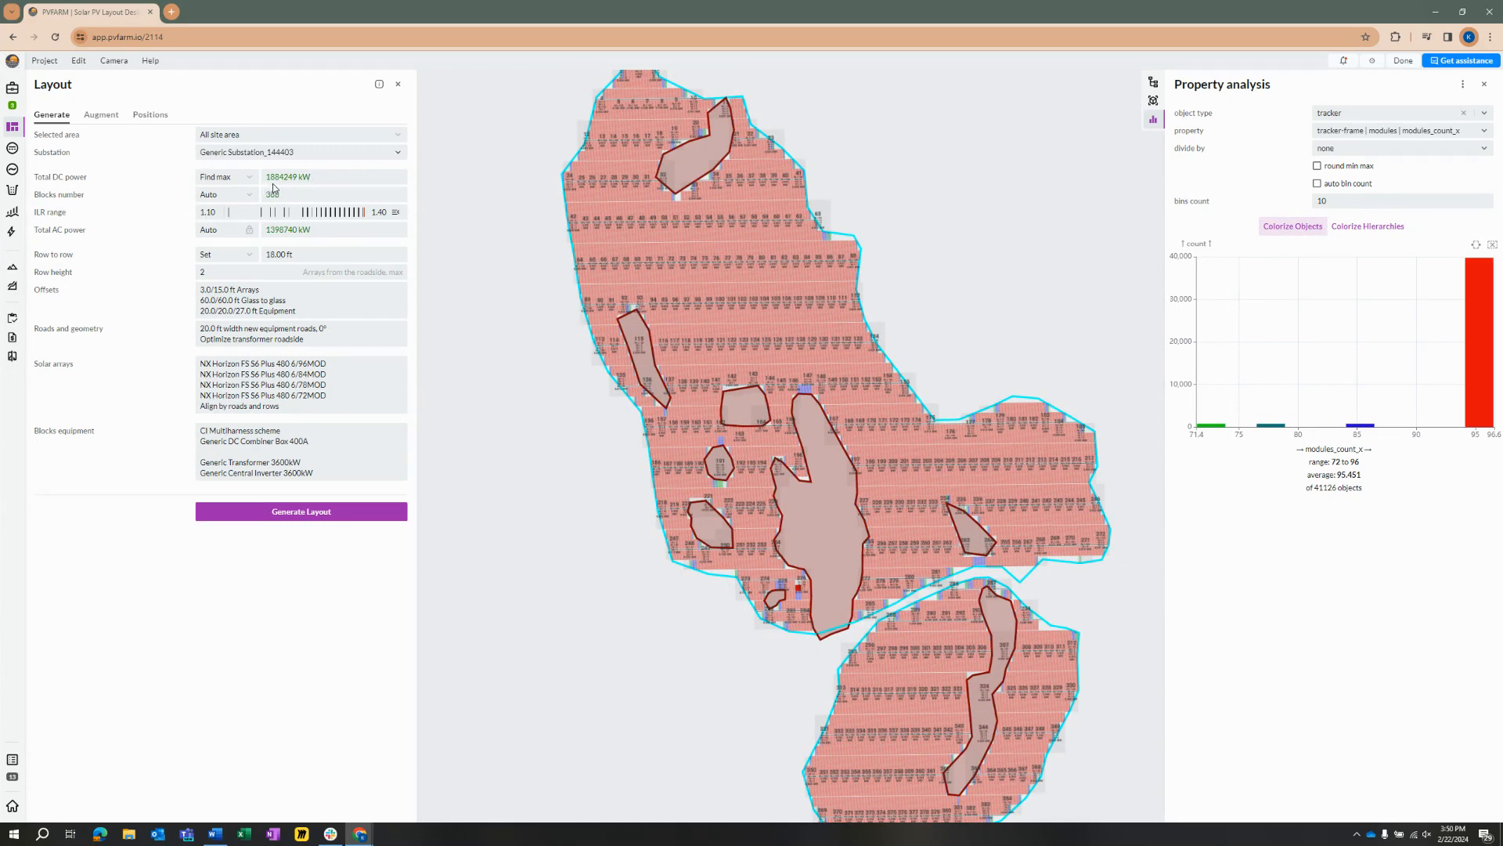
{"action": "scroll", "coordinate": [798, 405], "scroll_direction": "up", "scroll_amount": 4}
{"action": "scroll", "coordinate": [808, 476], "scroll_direction": "down", "scroll_amount": 3}
{"action": "scroll", "coordinate": [810, 605], "scroll_direction": "up", "scroll_amount": 5}
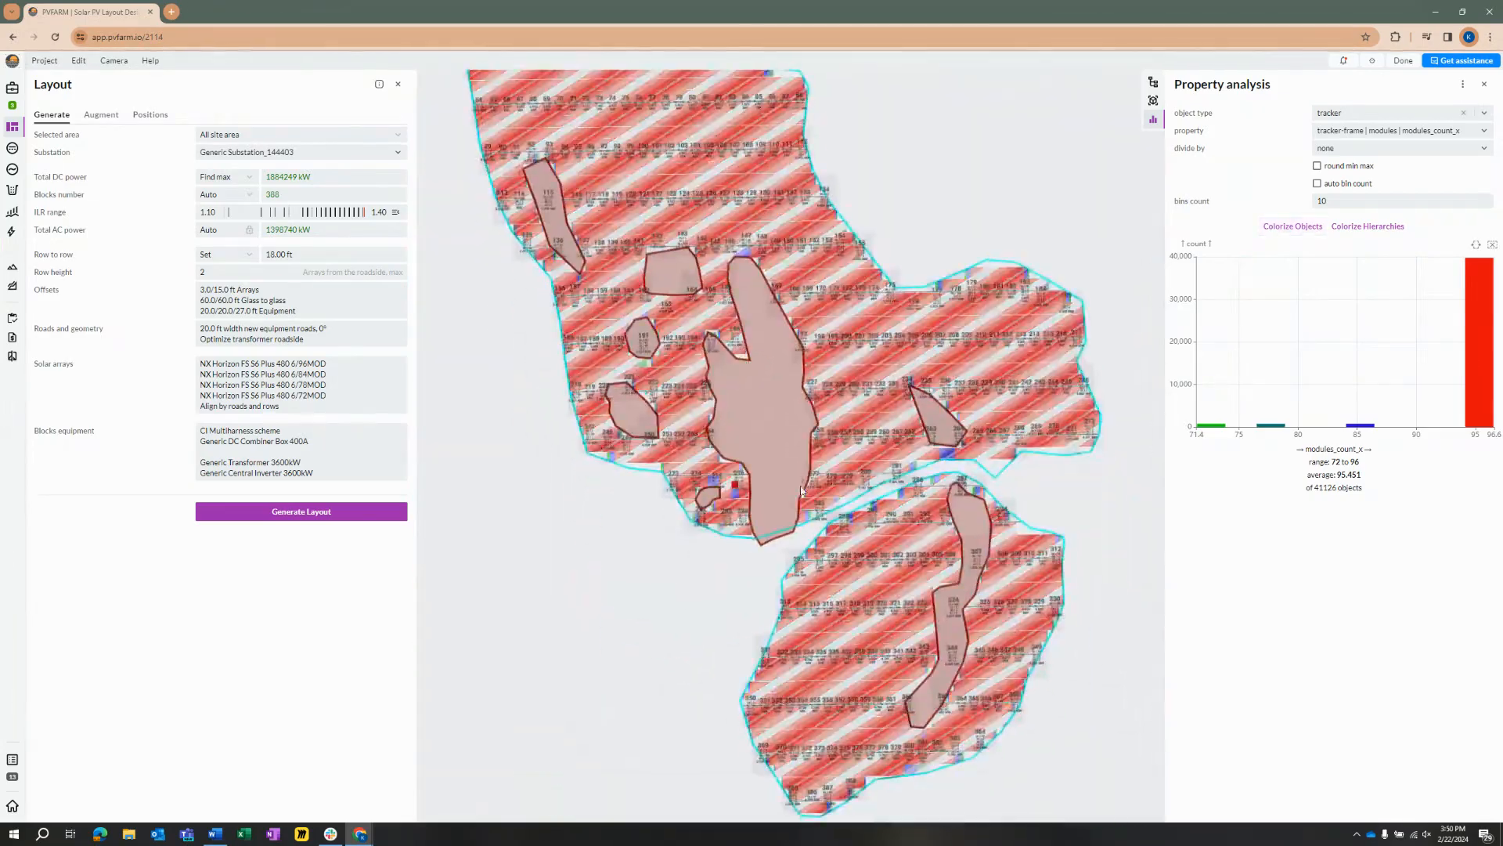
{"action": "scroll", "coordinate": [843, 516], "scroll_direction": "up", "scroll_amount": 4}
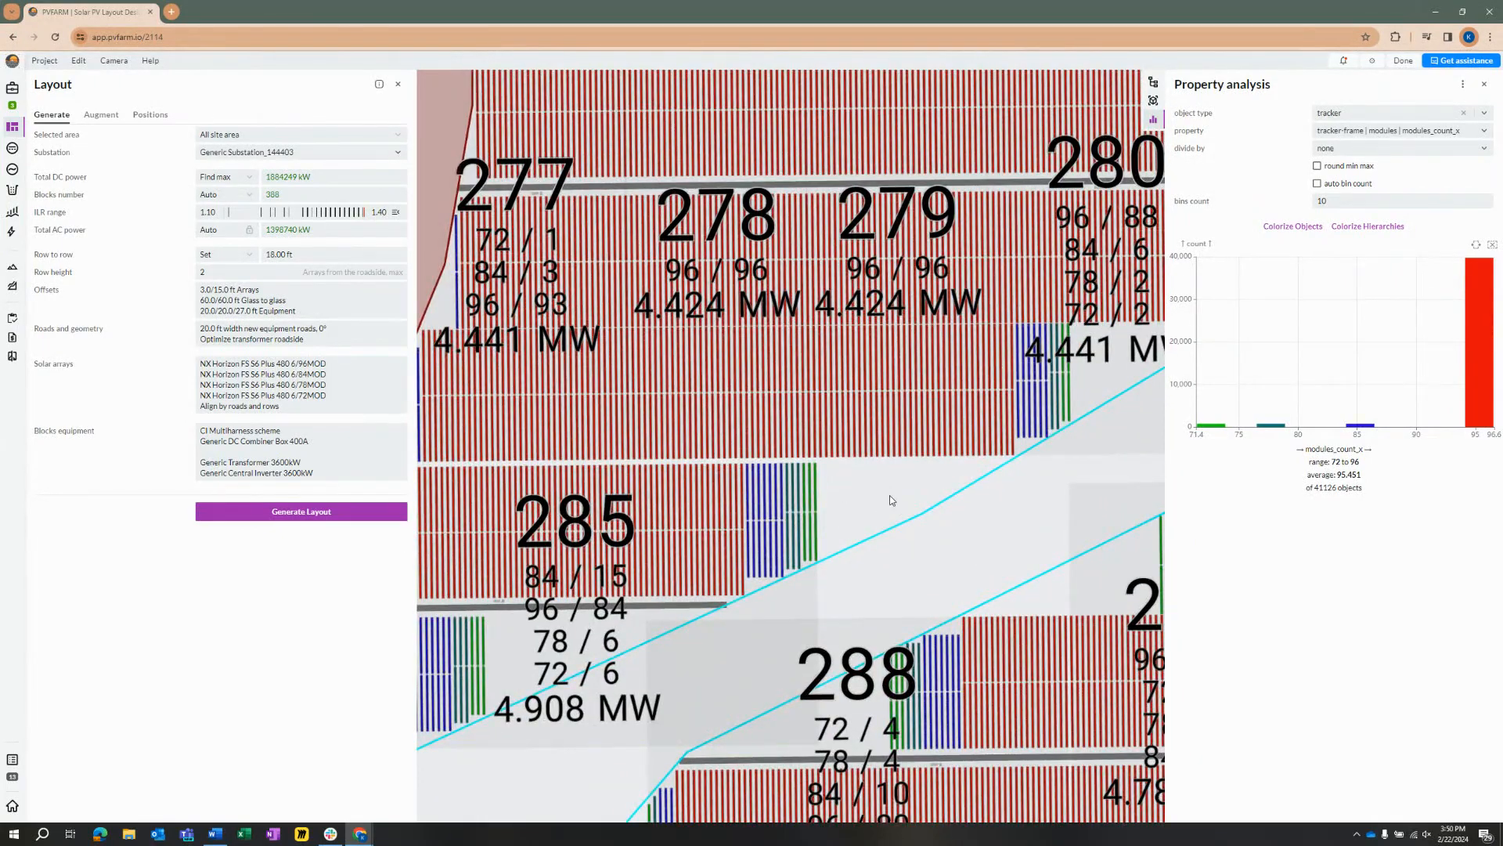
{"action": "scroll", "coordinate": [882, 499], "scroll_direction": "down", "scroll_amount": 8}
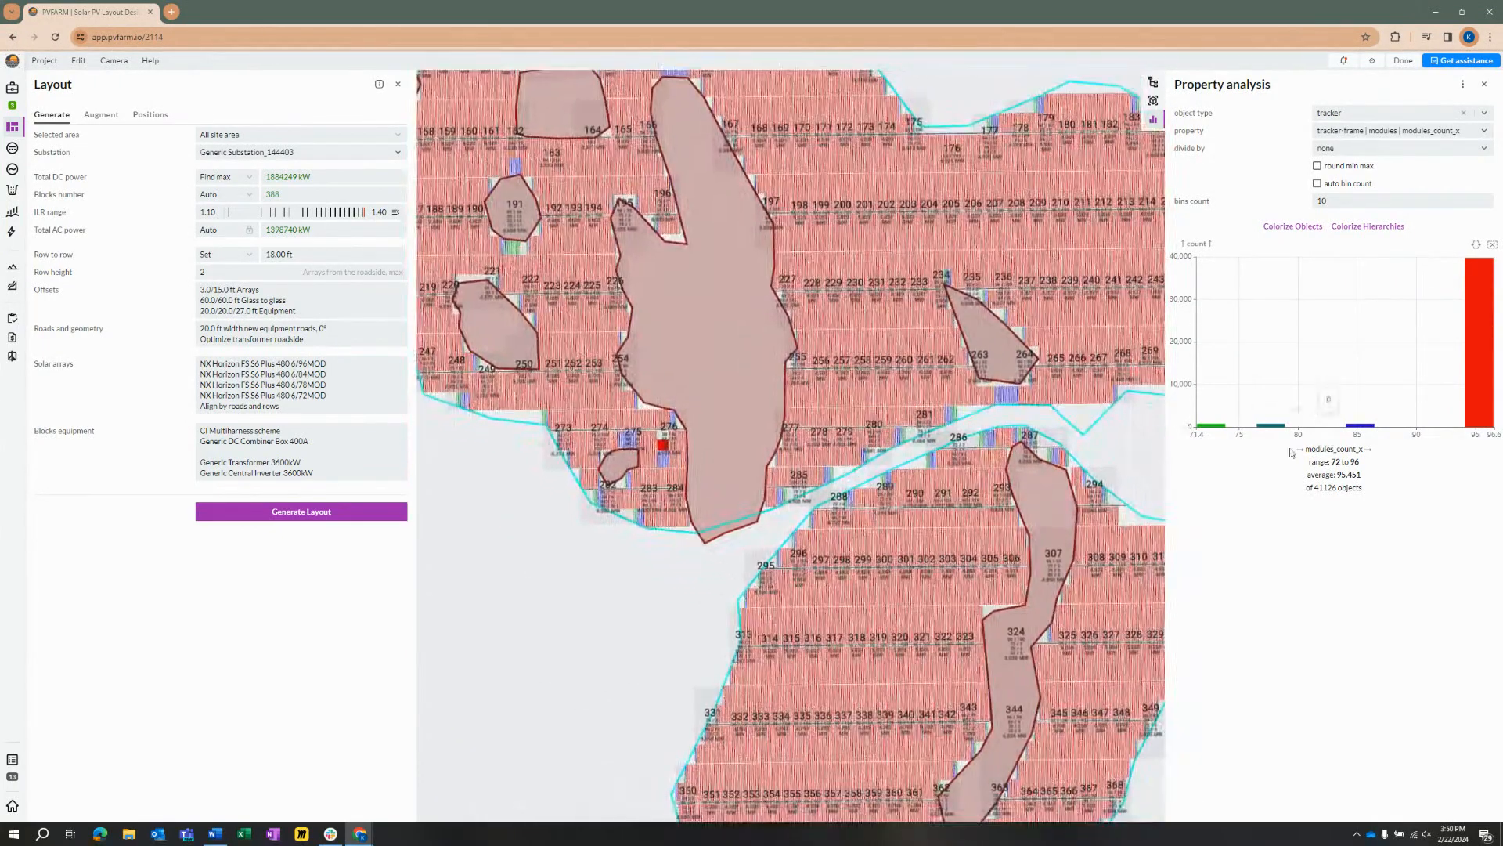
{"action": "scroll", "coordinate": [932, 426], "scroll_direction": "down", "scroll_amount": 3}
{"action": "left_click_drag", "start_coordinate": [753, 203], "coordinate": [793, 499]}
{"action": "scroll", "coordinate": [656, 235], "scroll_direction": "up", "scroll_amount": 6}
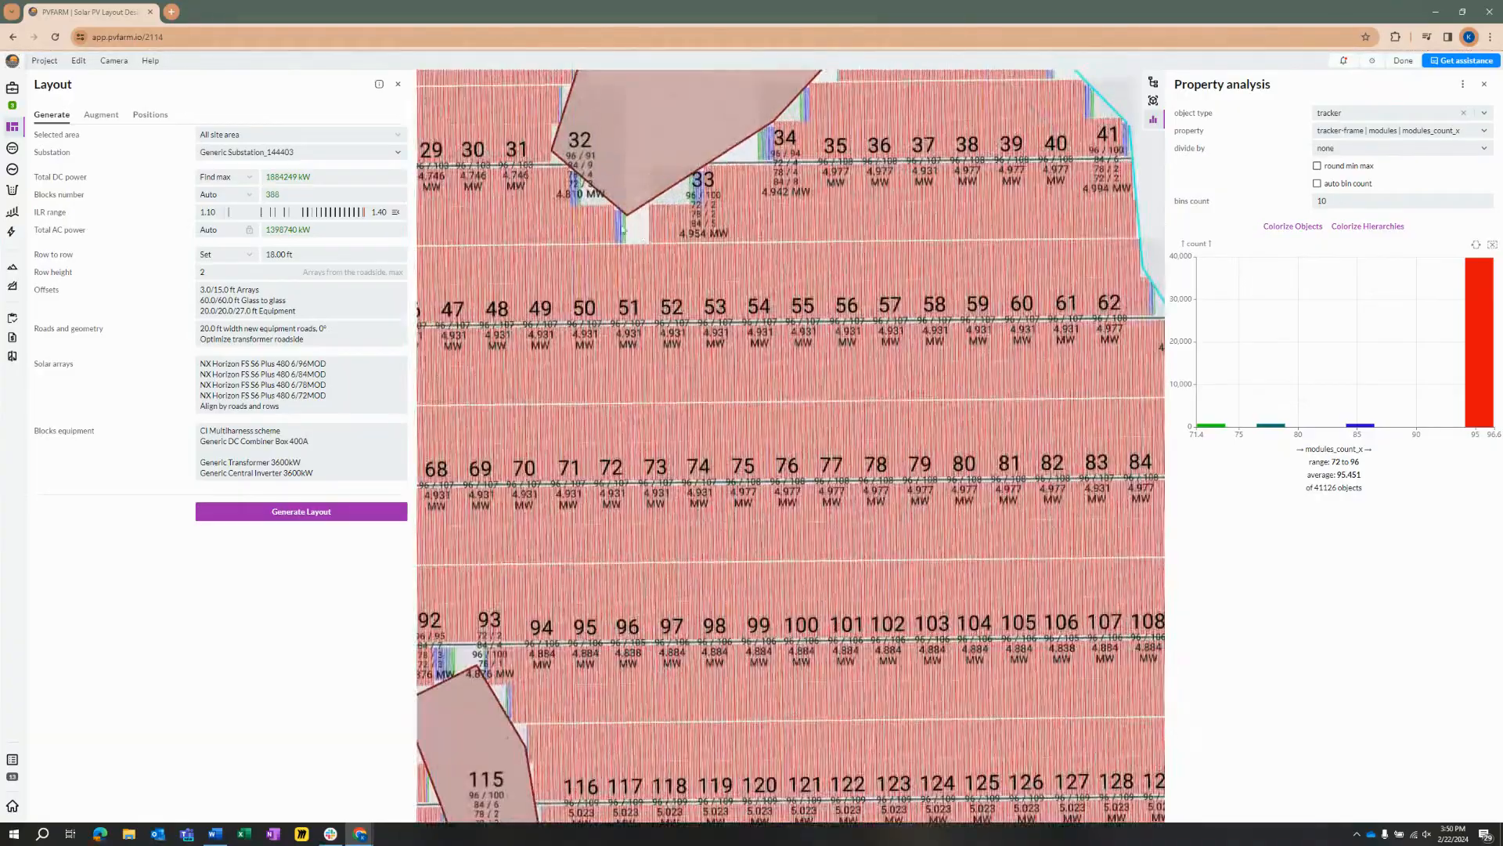
{"action": "scroll", "coordinate": [623, 229], "scroll_direction": "down", "scroll_amount": 8}
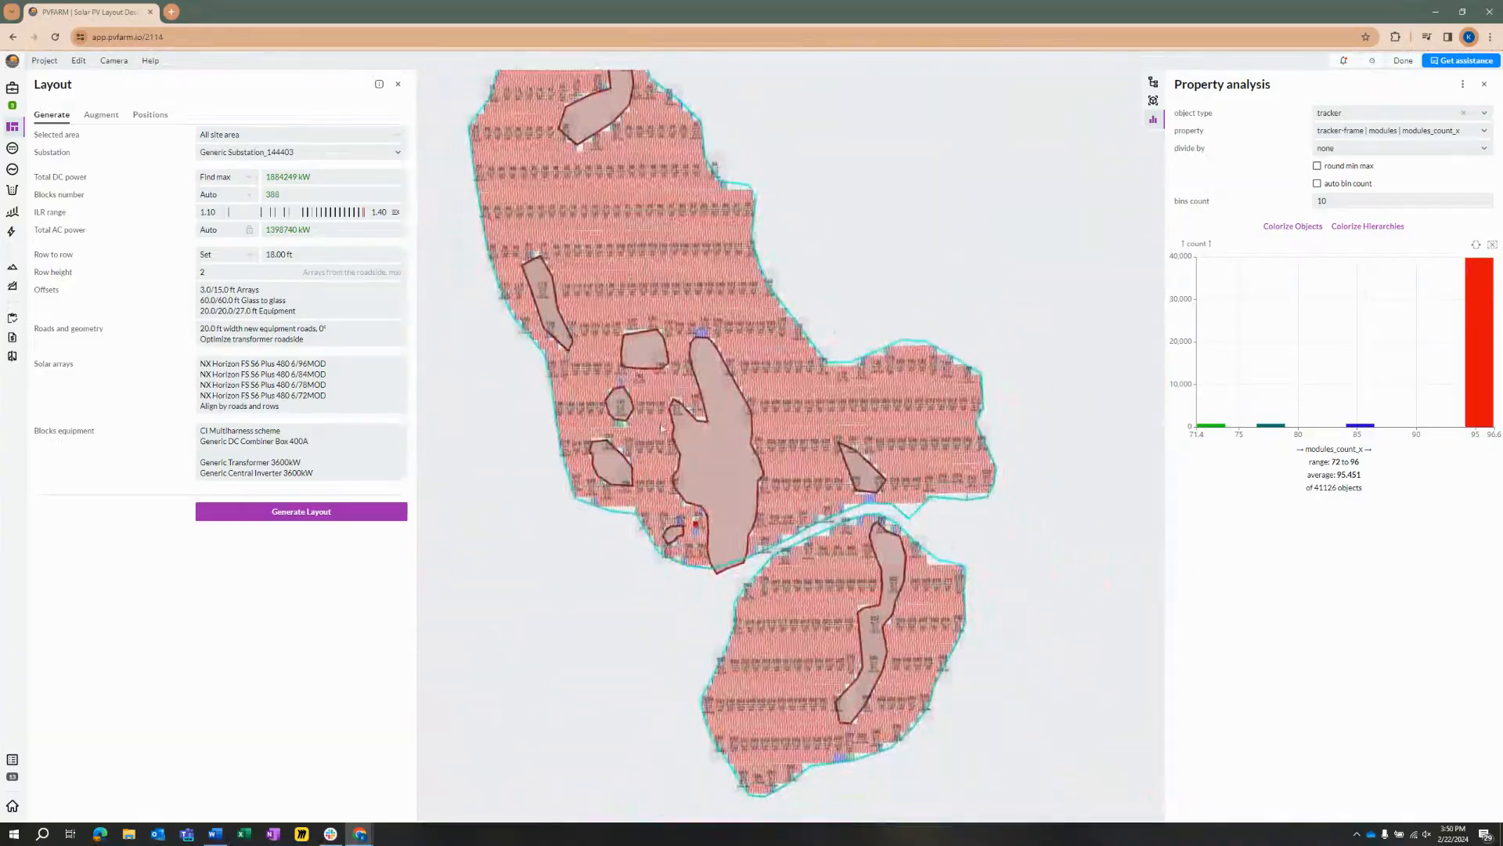
{"action": "left_click_drag", "start_coordinate": [678, 403], "coordinate": [681, 461]}
Step: Add the NX Horizon FS S6 Plus 480 6/48MOD preset to the solar array configurations and regenerate the layout
{"action": "left_click", "coordinate": [350, 400]}
{"action": "scroll", "coordinate": [499, 765], "scroll_direction": "down", "scroll_amount": 5}
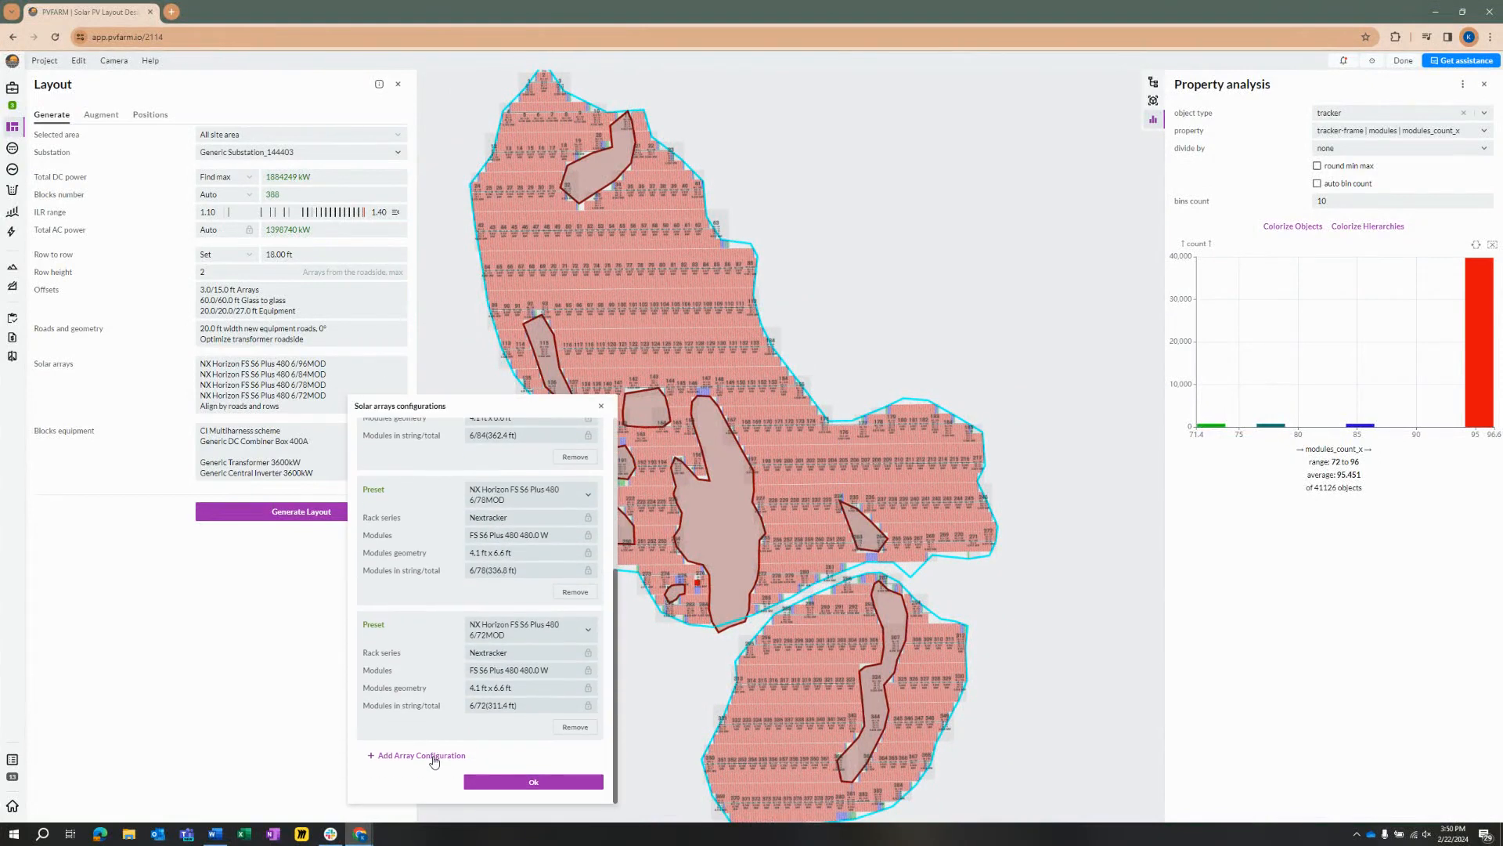
{"action": "left_click", "coordinate": [434, 756]}
{"action": "left_click", "coordinate": [519, 470]}
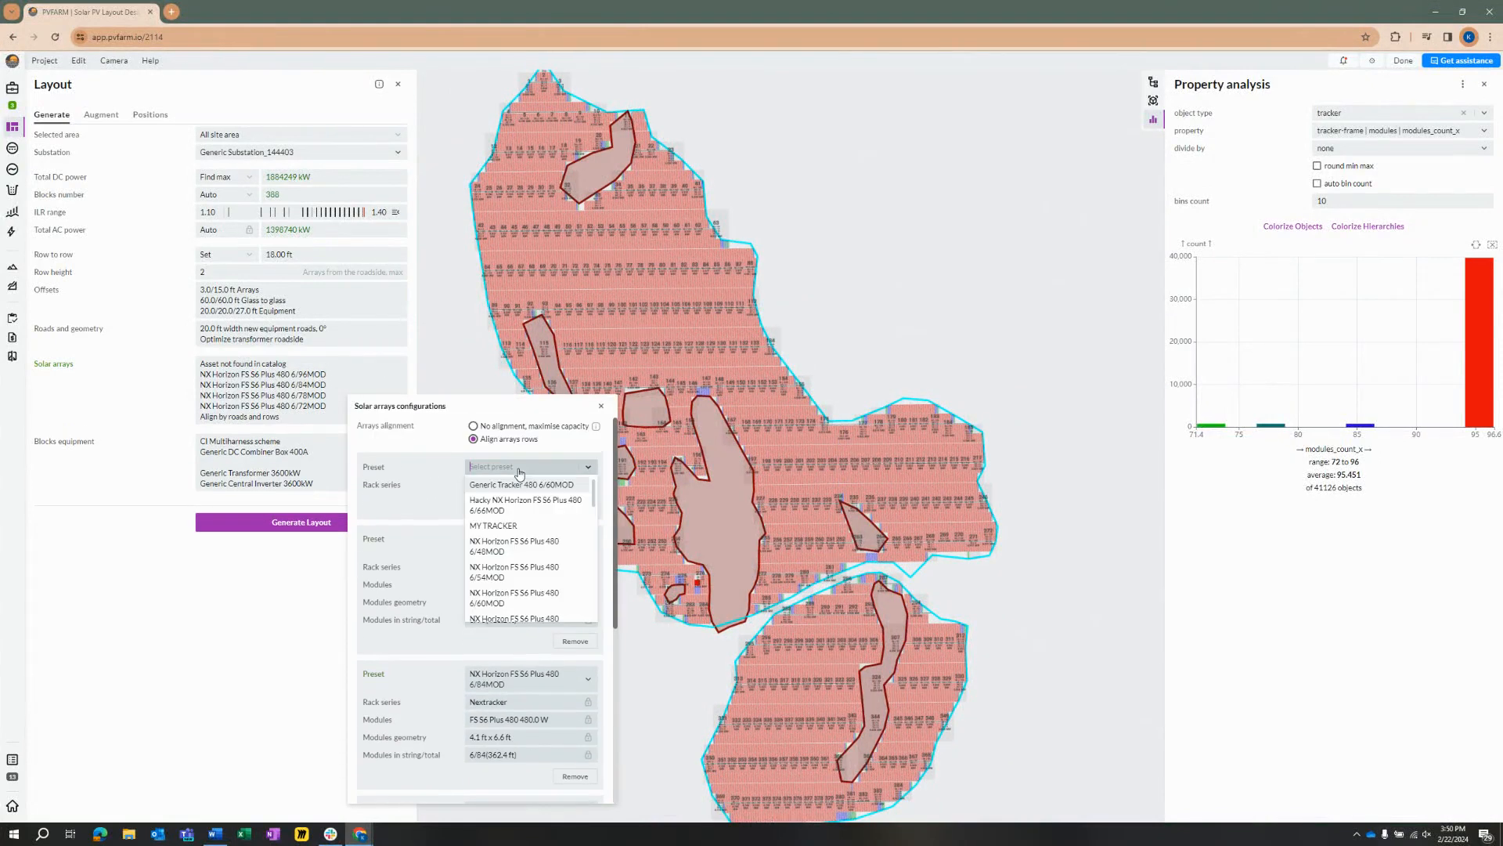
{"action": "left_click", "coordinate": [528, 551]}
{"action": "scroll", "coordinate": [530, 734], "scroll_direction": "down", "scroll_amount": 4}
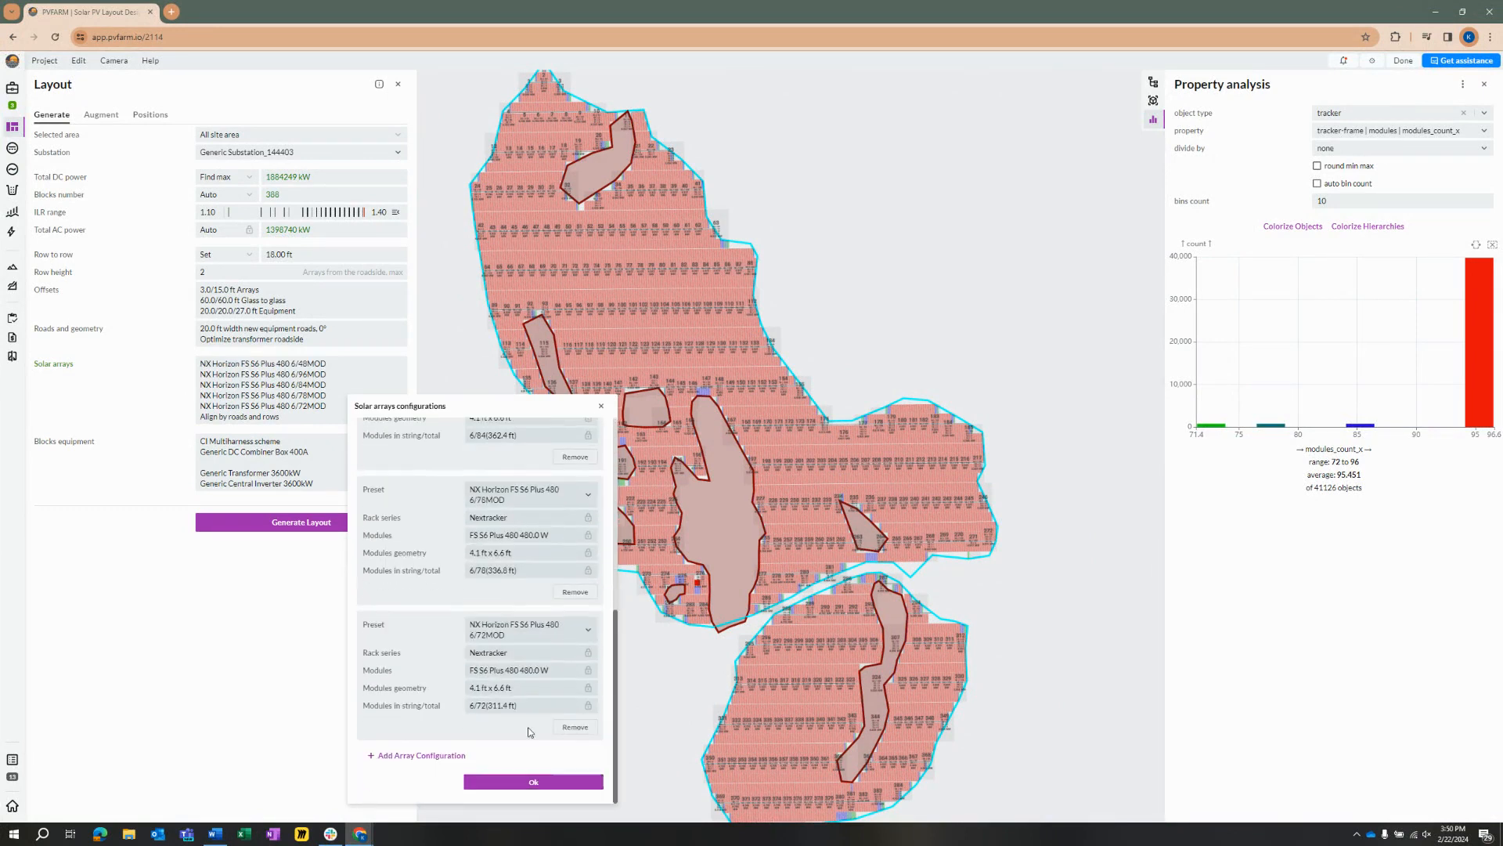
{"action": "left_click", "coordinate": [547, 781]}
{"action": "left_click", "coordinate": [278, 520]}
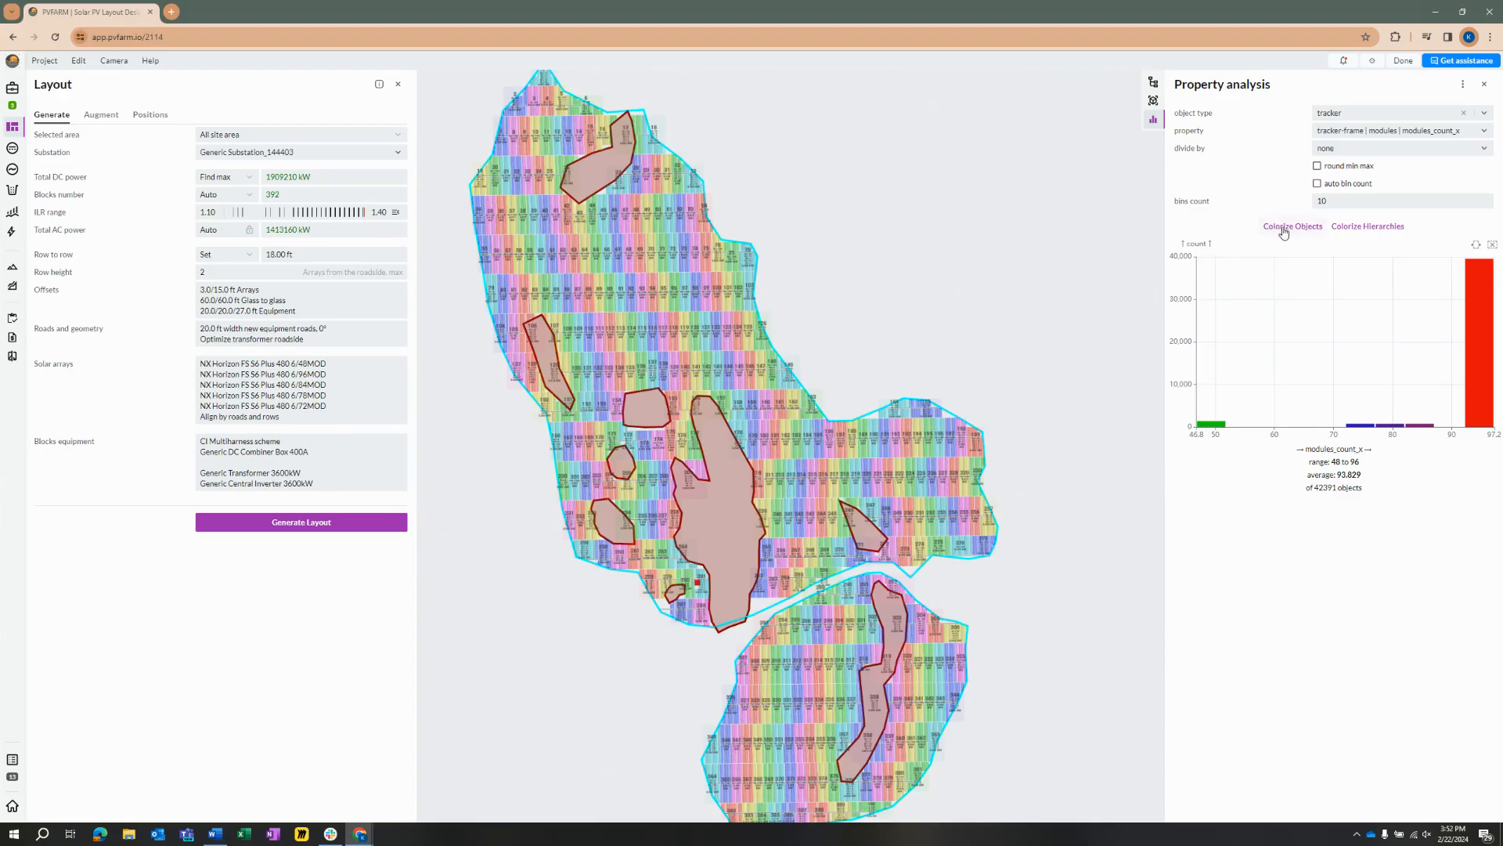
Step: Colorize the trackers by modules_count_x, examine where the 48-module trackers fill in around the exclusion zones, and check the chart's object counts
{"action": "left_click", "coordinate": [1286, 227]}
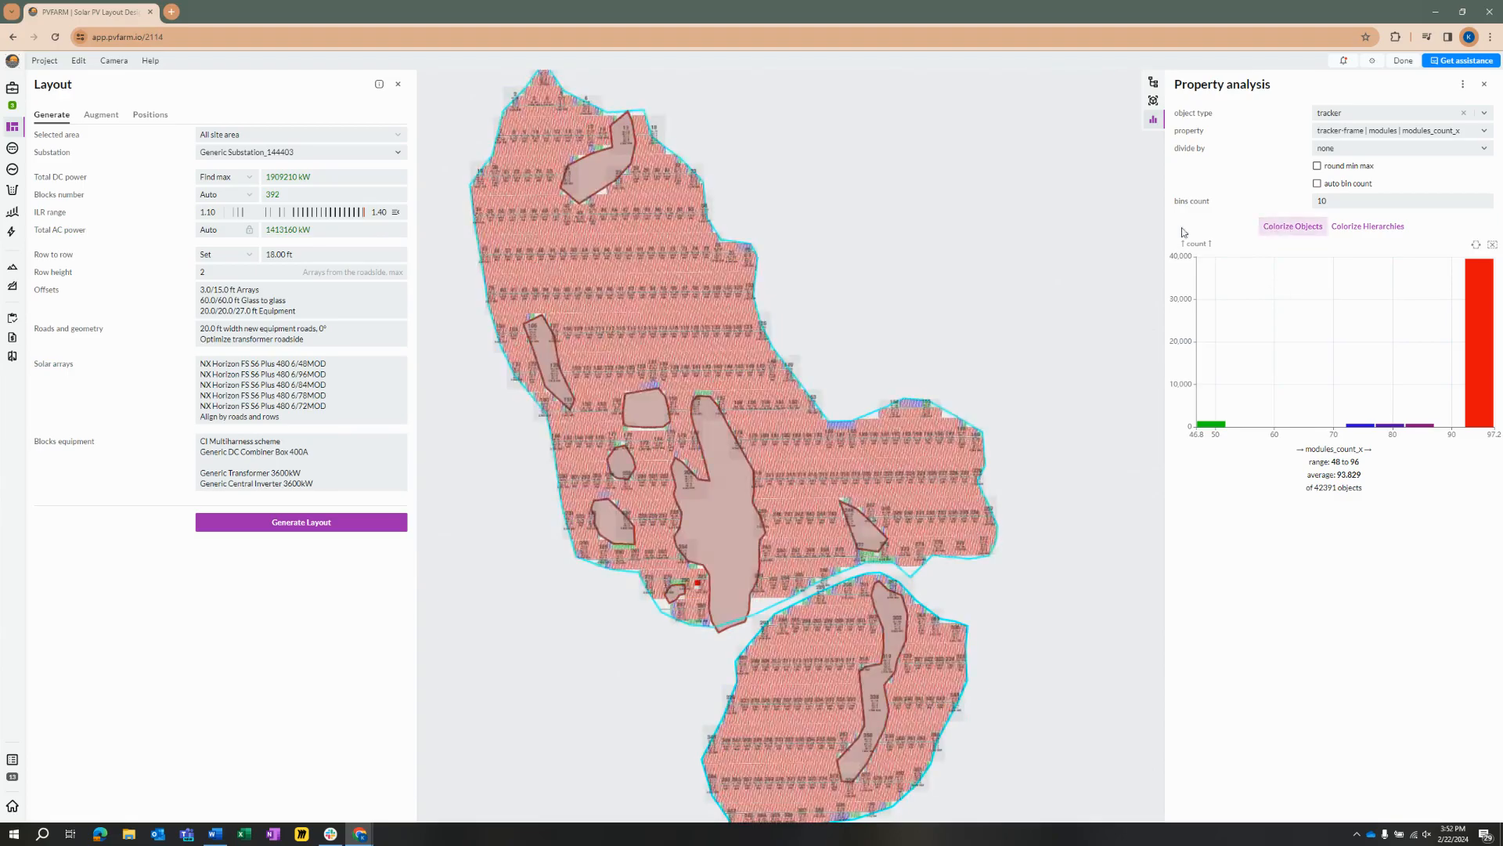
{"action": "scroll", "coordinate": [847, 553], "scroll_direction": "up", "scroll_amount": 5}
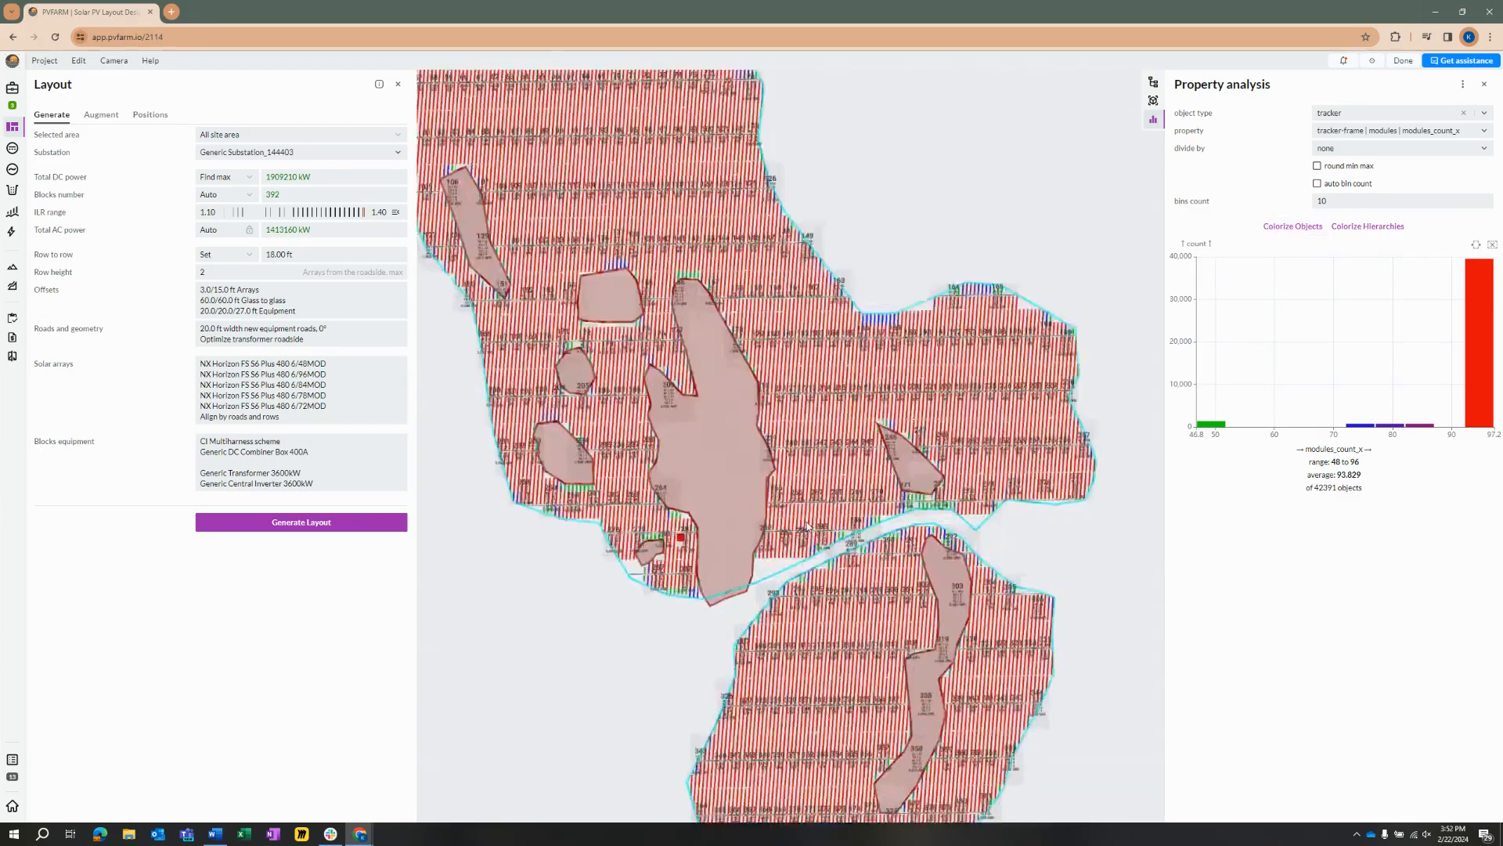
{"action": "scroll", "coordinate": [847, 553], "scroll_direction": "up", "scroll_amount": 2}
{"action": "scroll", "coordinate": [808, 446], "scroll_direction": "down", "scroll_amount": 4}
{"action": "left_click_drag", "start_coordinate": [638, 90], "coordinate": [755, 331]}
{"action": "scroll", "coordinate": [755, 331], "scroll_direction": "up", "scroll_amount": 2}
{"action": "scroll", "coordinate": [754, 331], "scroll_direction": "up", "scroll_amount": 2}
{"action": "scroll", "coordinate": [696, 365], "scroll_direction": "down", "scroll_amount": 4}
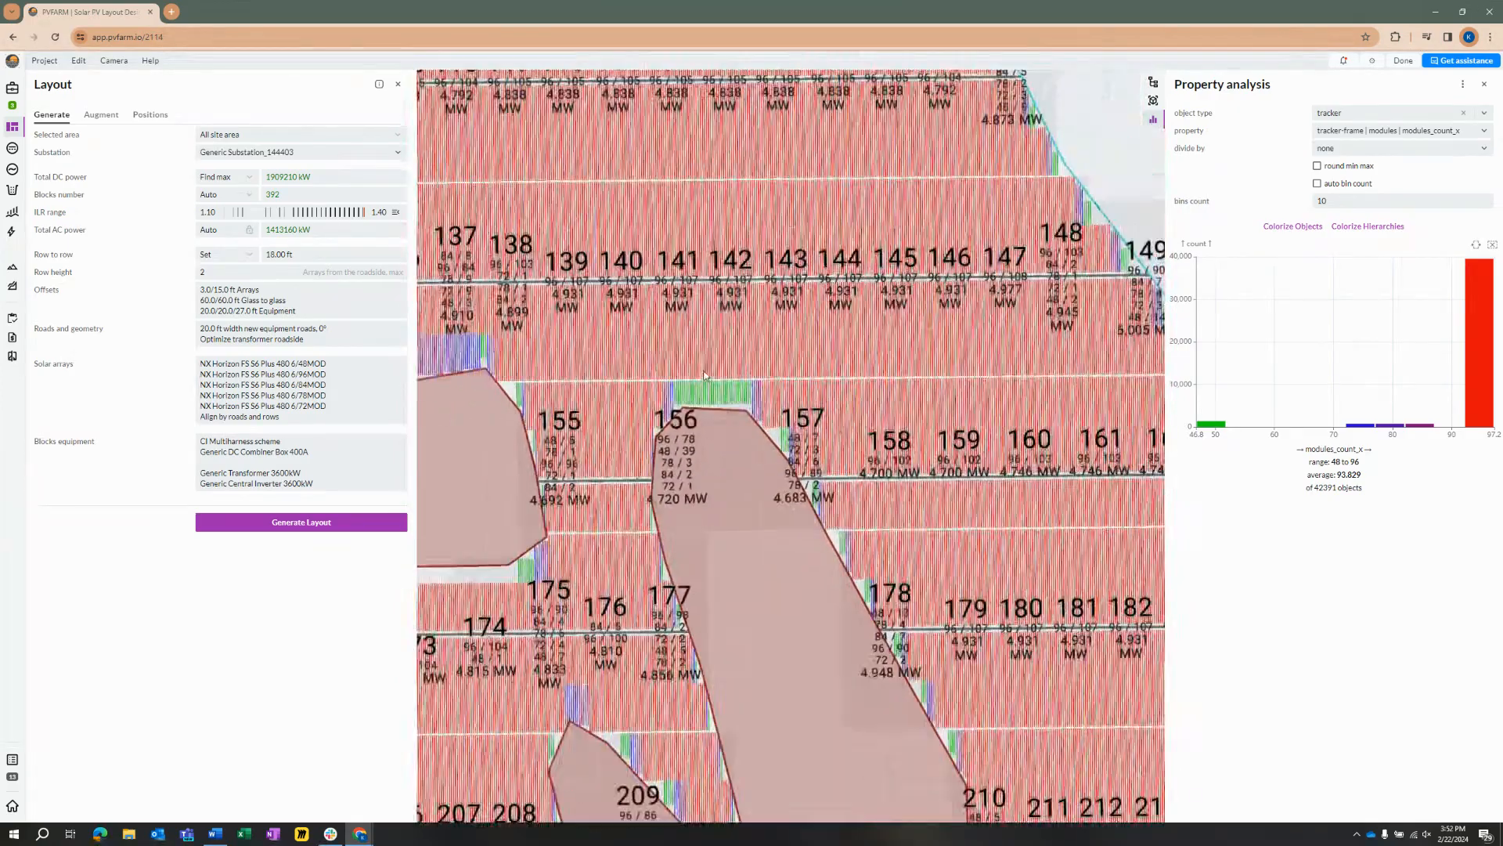
{"action": "left_click_drag", "start_coordinate": [513, 248], "coordinate": [548, 241]}
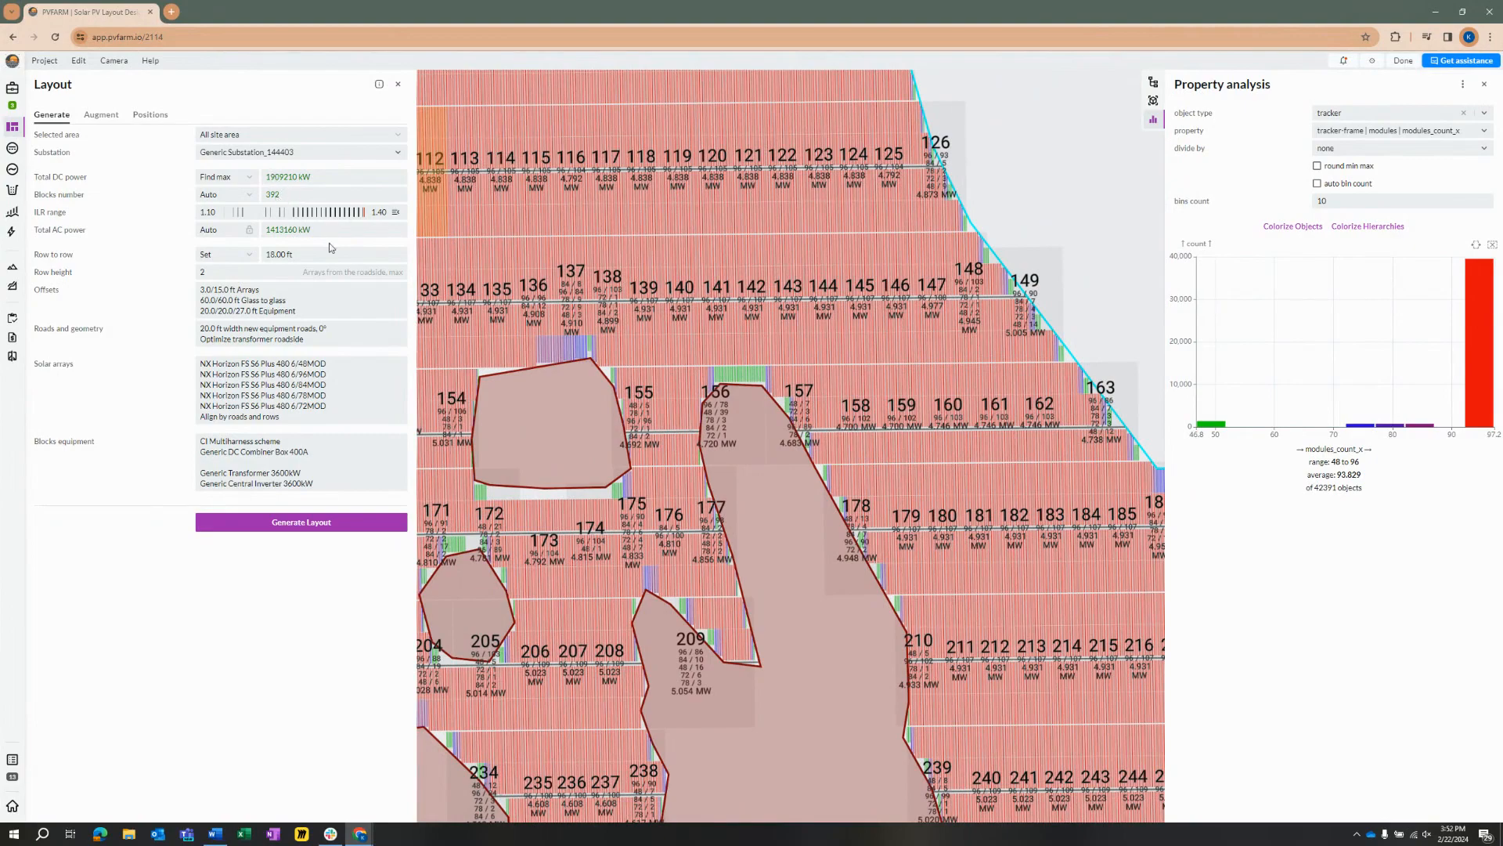
{"action": "scroll", "coordinate": [815, 390], "scroll_direction": "down", "scroll_amount": 5}
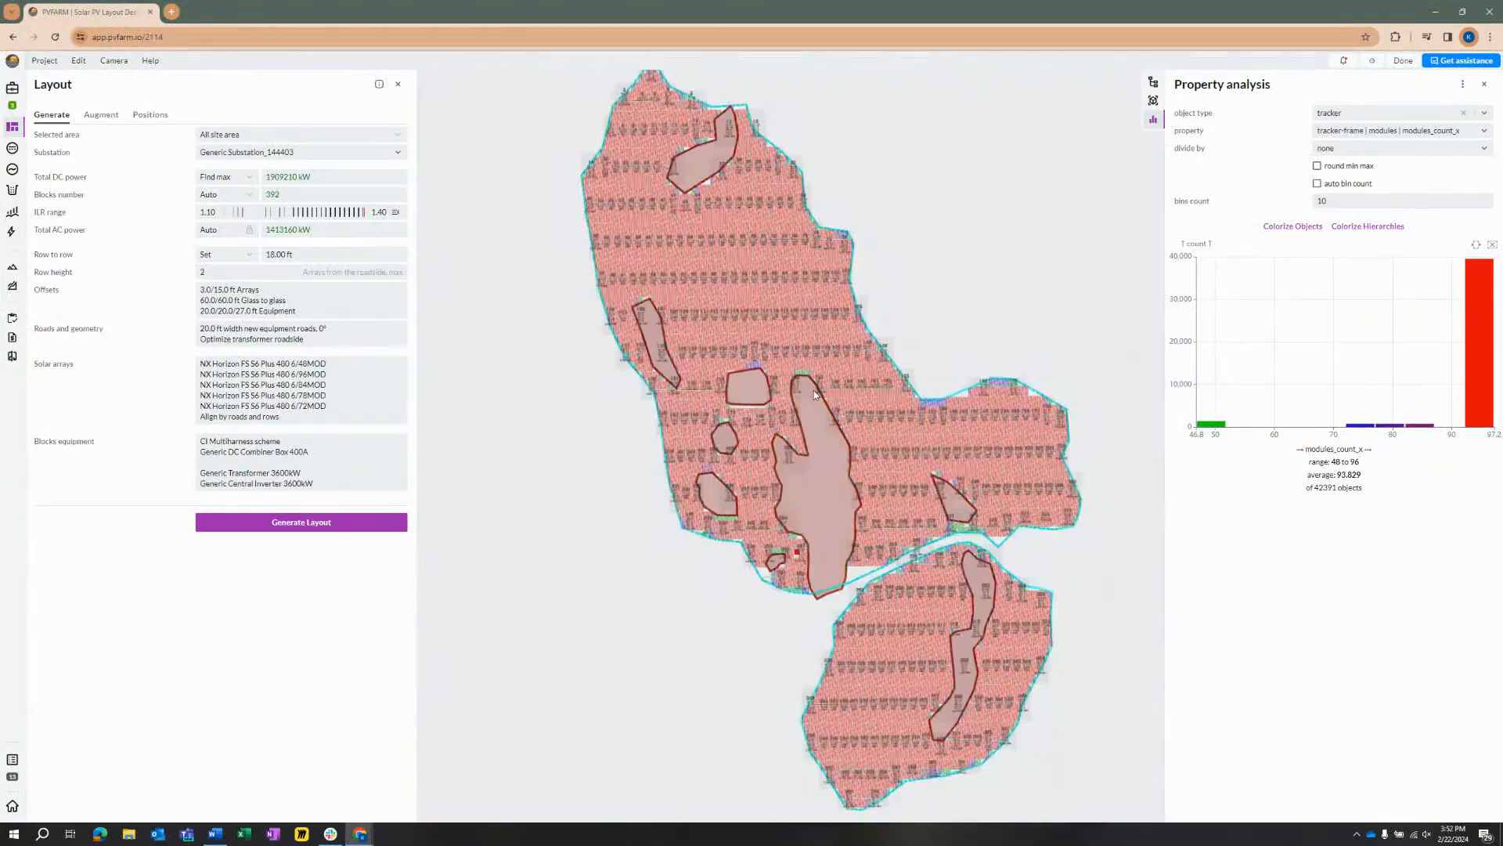
{"action": "scroll", "coordinate": [776, 414], "scroll_direction": "up", "scroll_amount": 3}
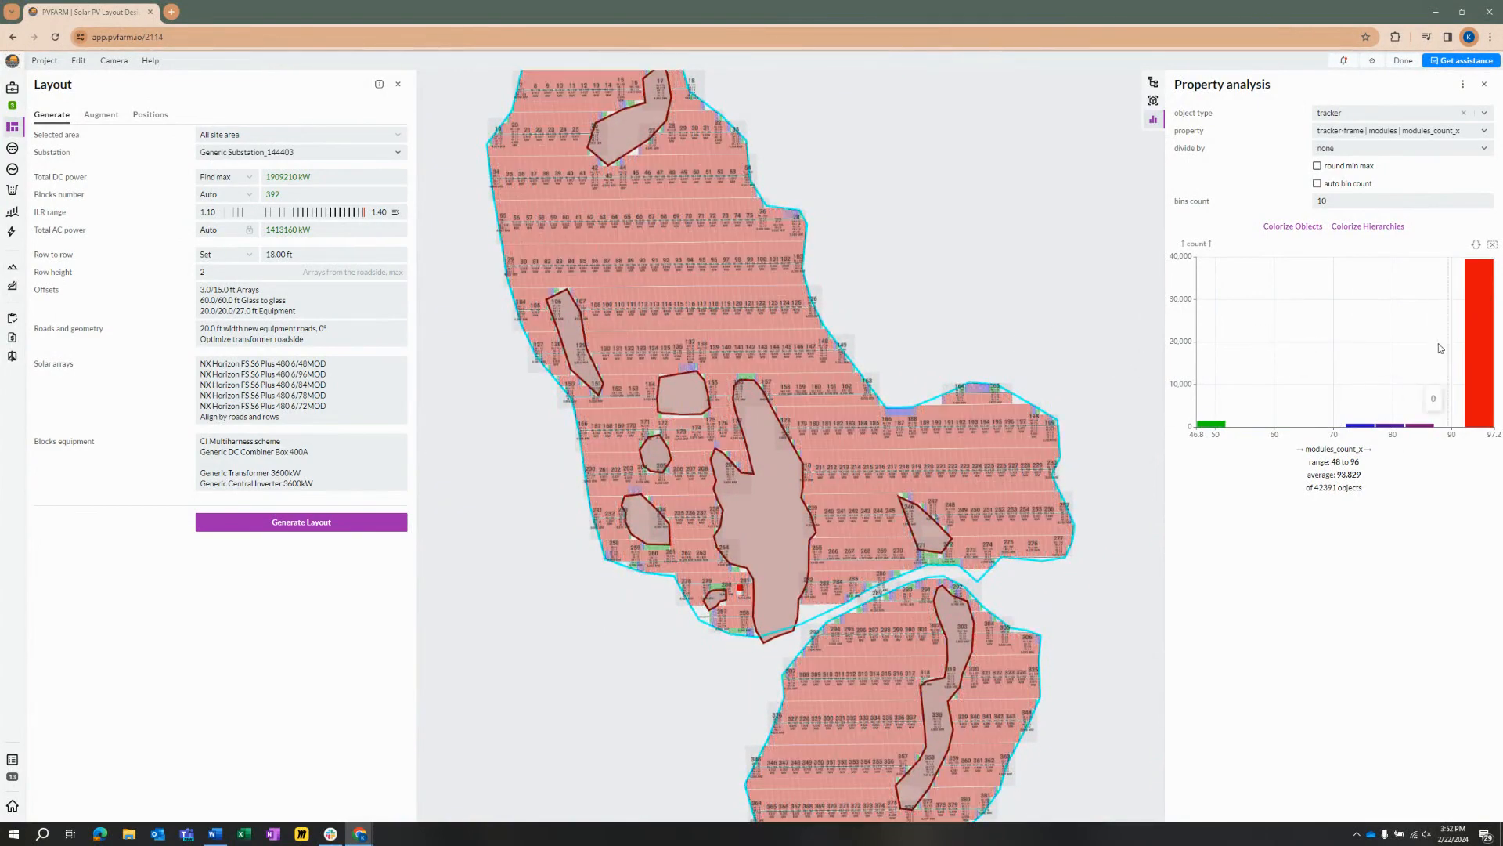
{"action": "mouse_move", "coordinate": [1399, 429]}
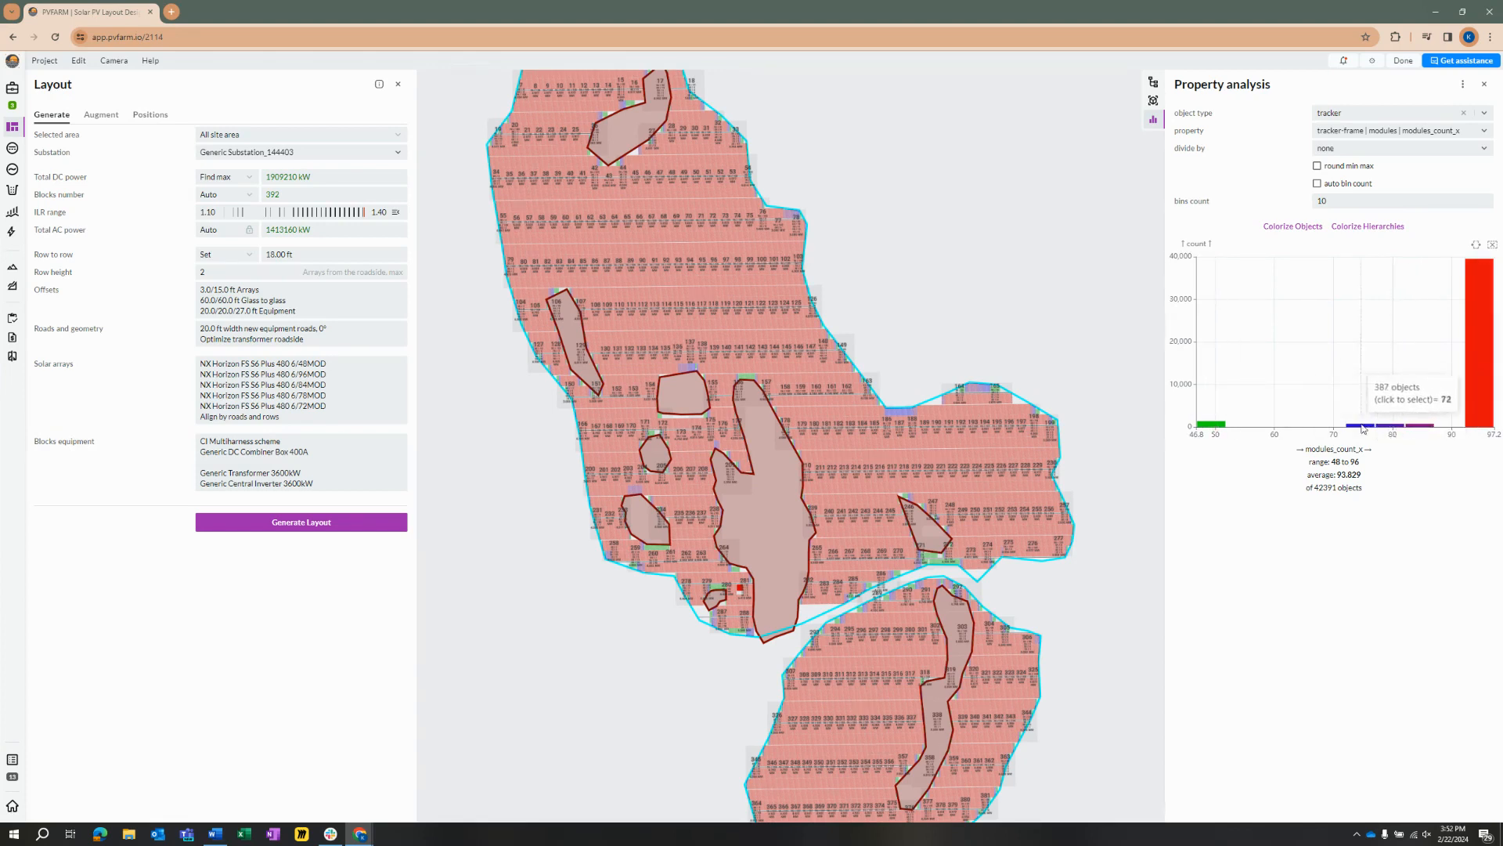
Step: Remove the NX Horizon 6/78MOD and 6/72MOD presets from the solar array configurations and regenerate the layout
{"action": "left_click", "coordinate": [346, 401]}
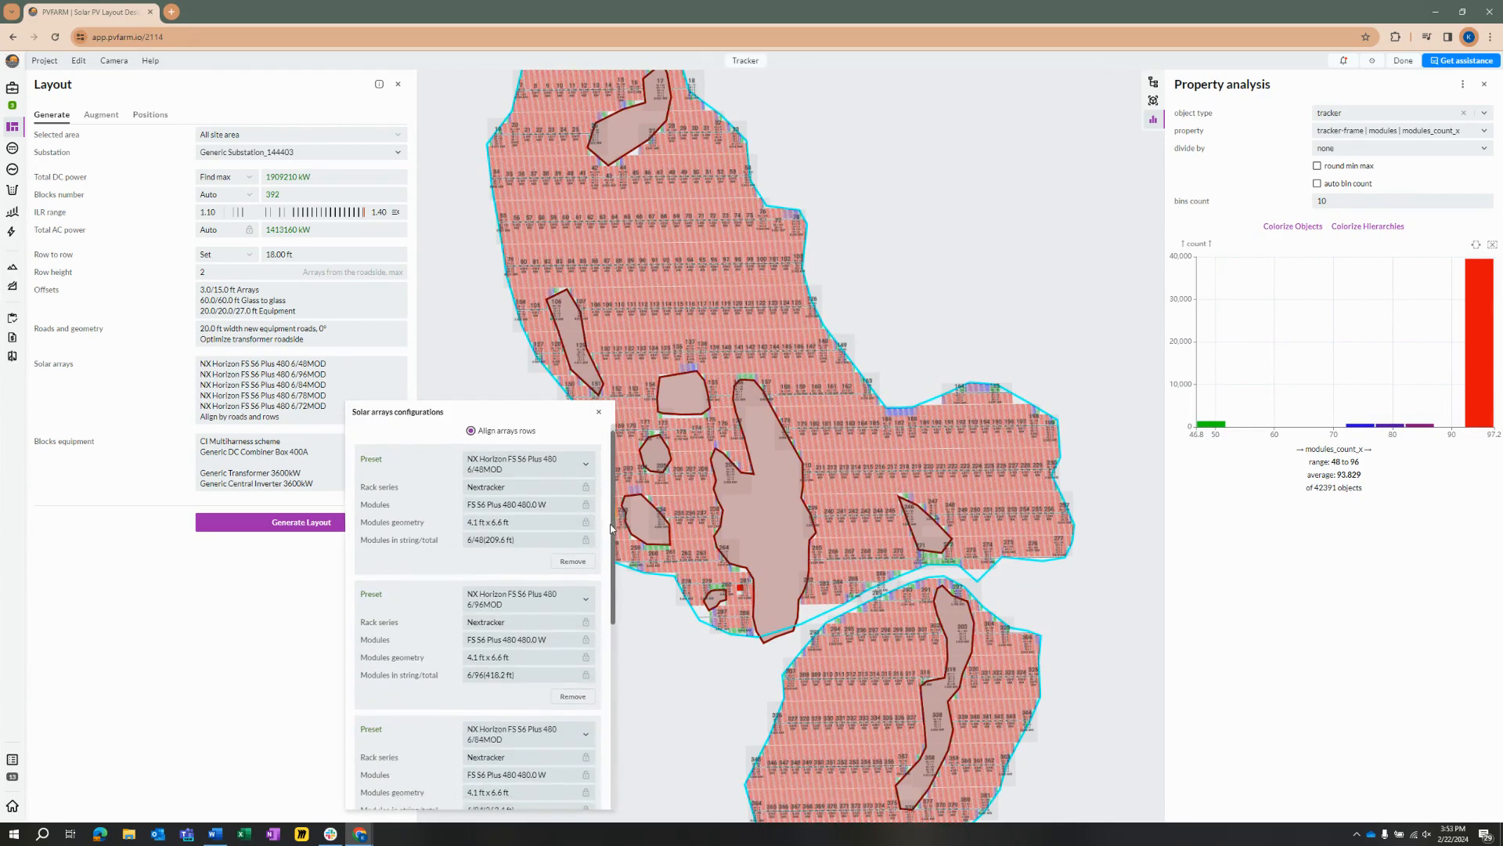
{"action": "scroll", "coordinate": [604, 548], "scroll_direction": "down", "scroll_amount": 1}
{"action": "scroll", "coordinate": [604, 549], "scroll_direction": "down", "scroll_amount": 3}
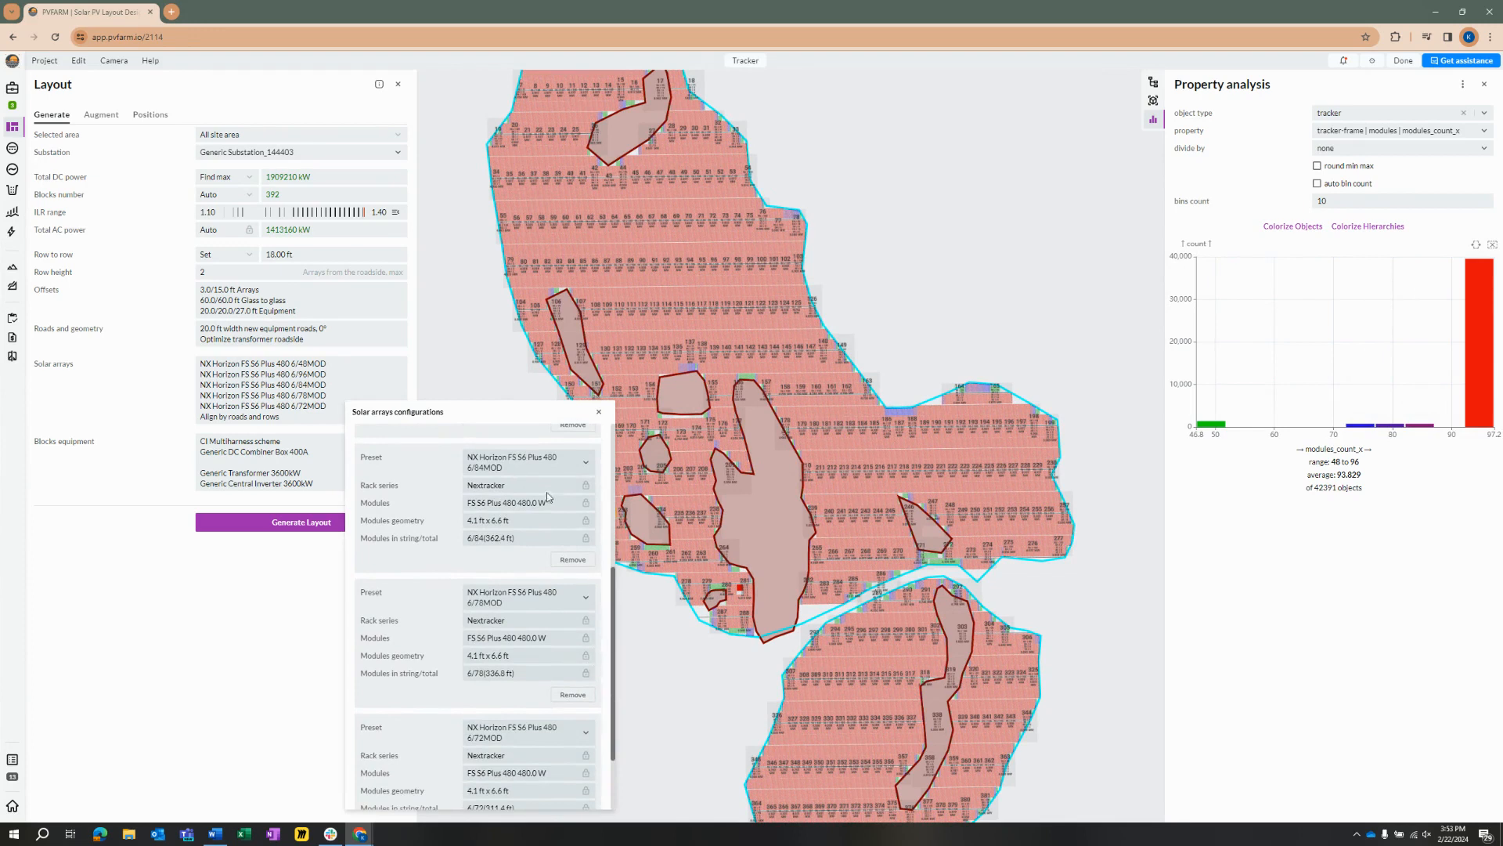
{"action": "left_click", "coordinate": [573, 695]}
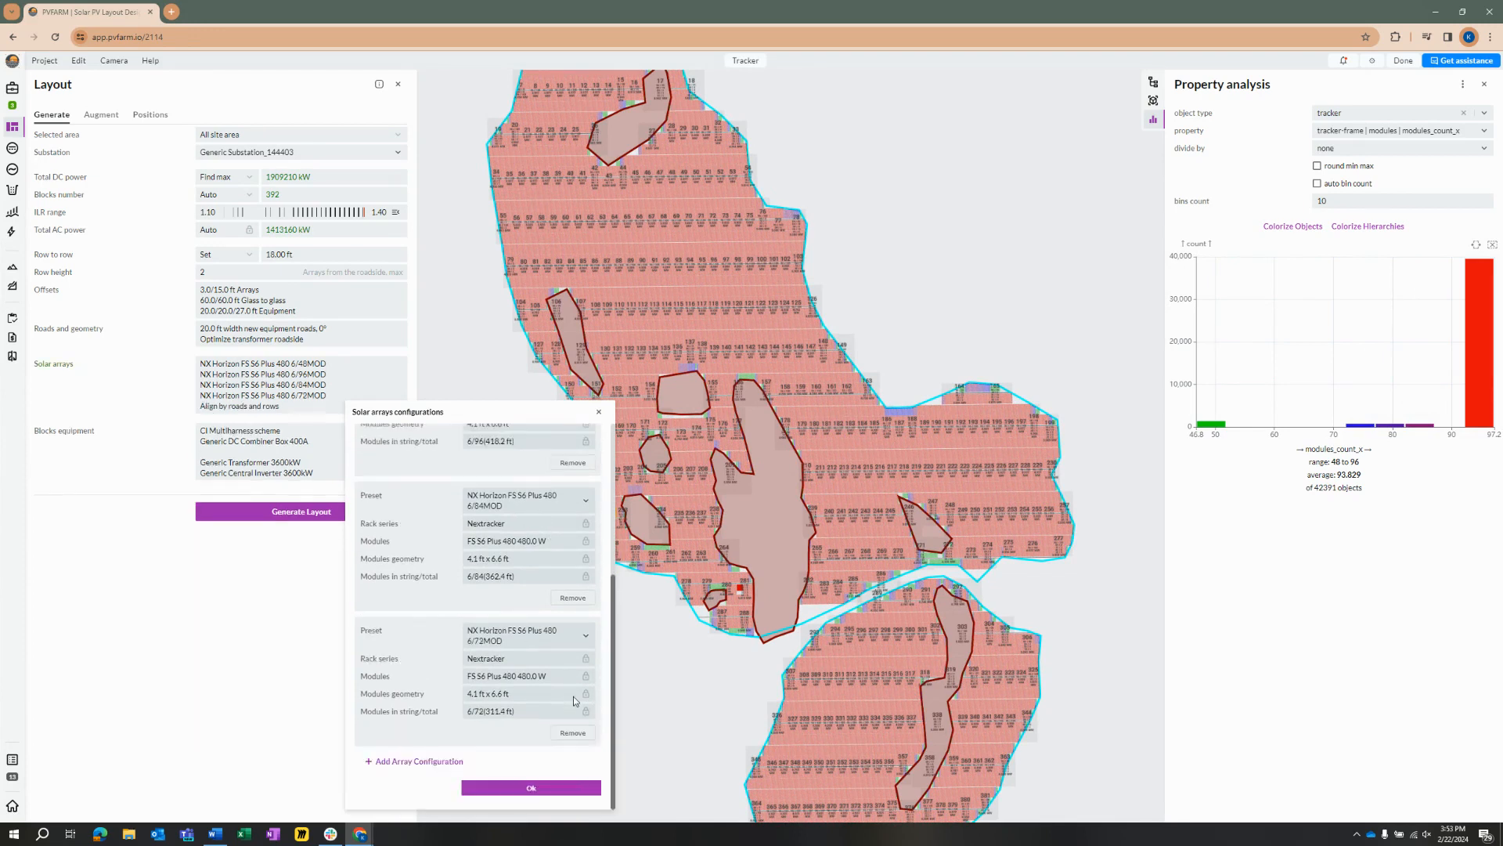
{"action": "left_click", "coordinate": [572, 734]}
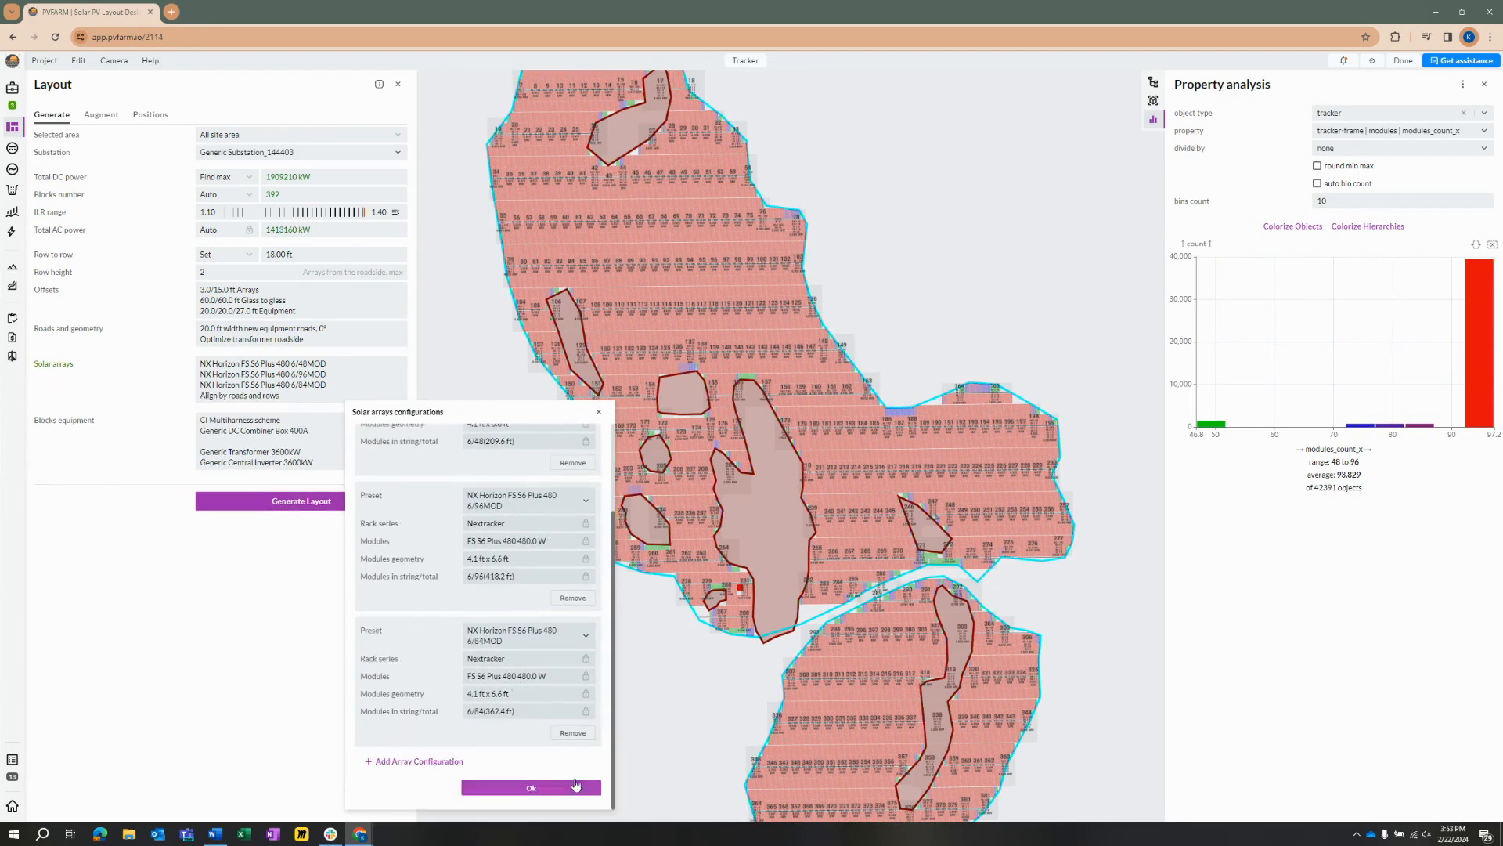
{"action": "left_click", "coordinate": [531, 788]}
{"action": "left_click", "coordinate": [321, 501]}
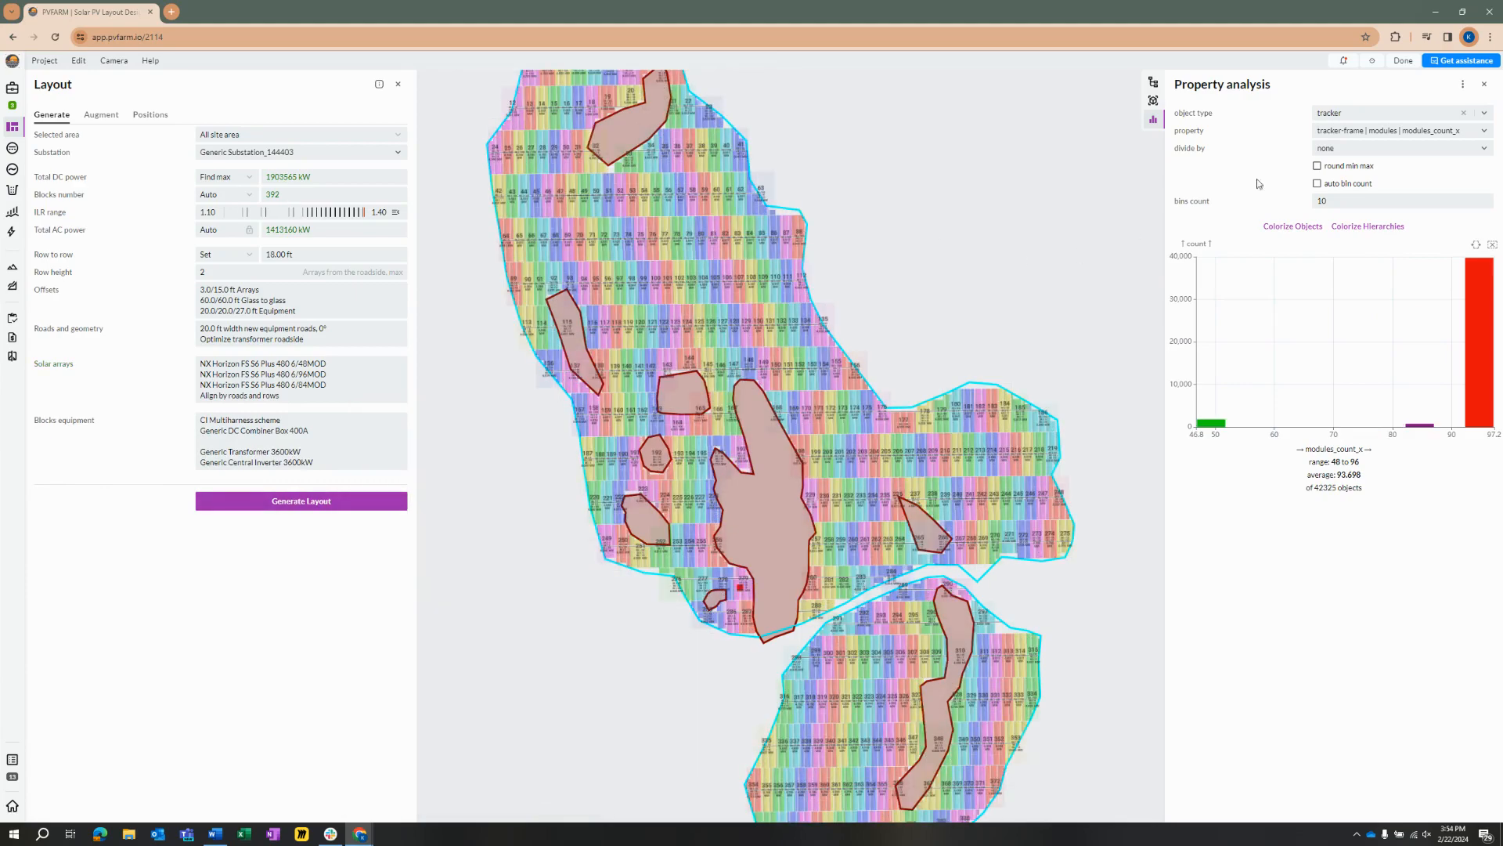
Step: Colorize the trackers of the three-size layout by modules_count_x and inspect the object counts in the chart
{"action": "left_click", "coordinate": [1292, 226]}
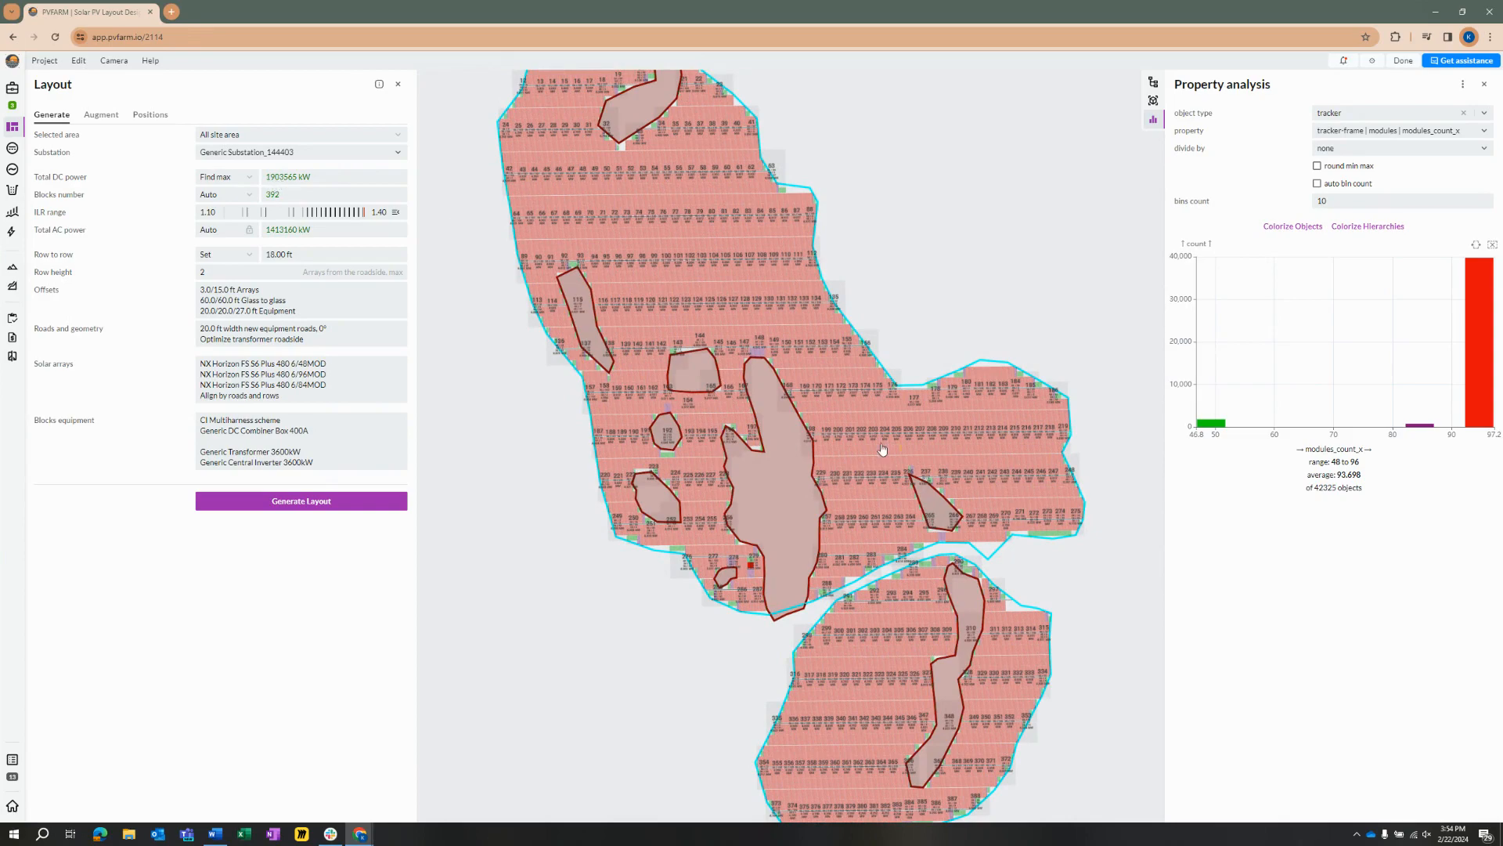
{"action": "scroll", "coordinate": [903, 459], "scroll_direction": "down", "scroll_amount": 2}
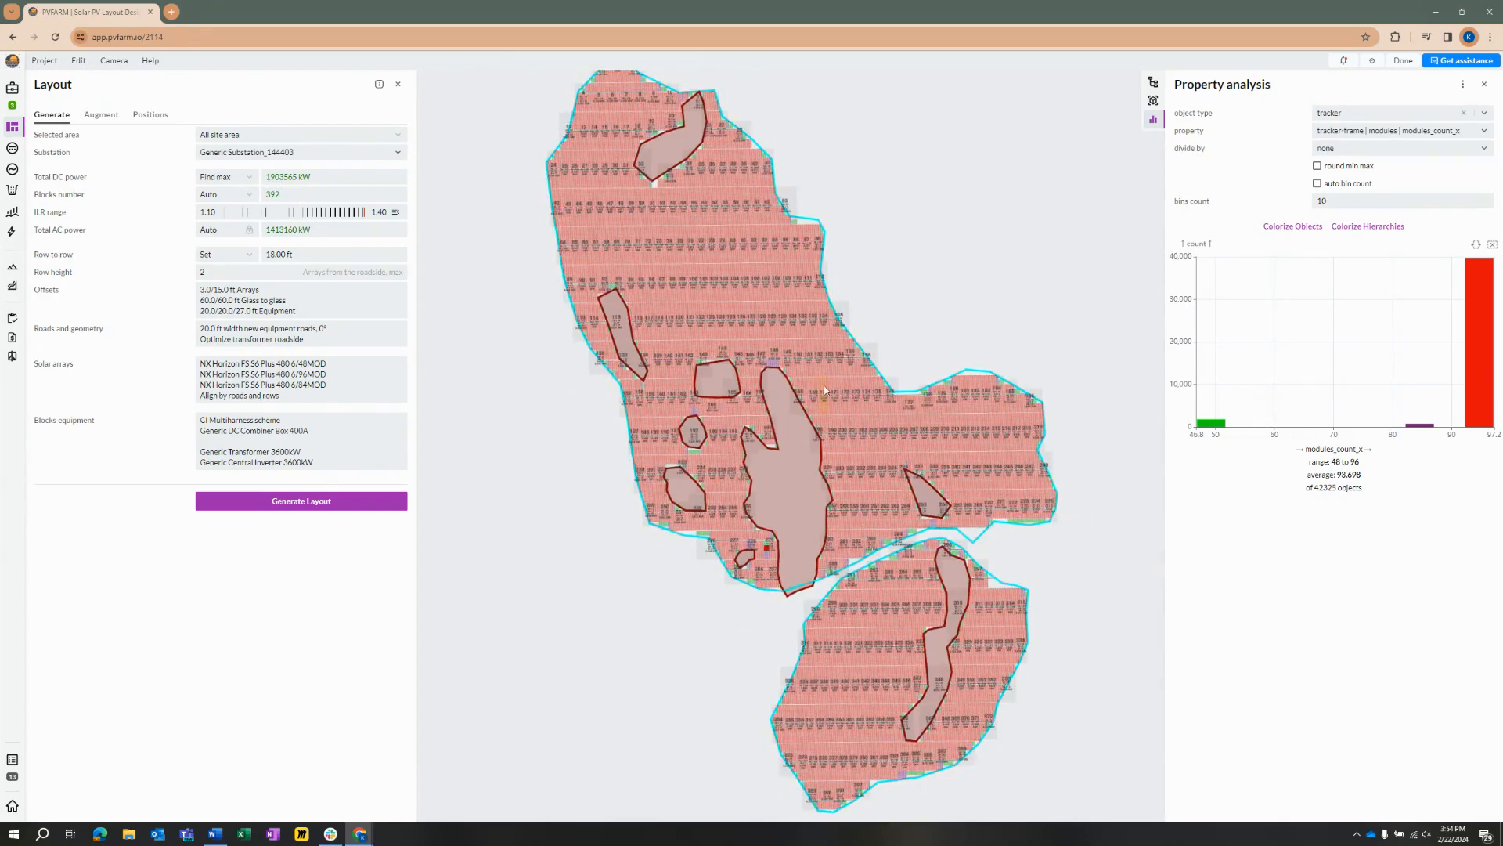
{"action": "scroll", "coordinate": [825, 397], "scroll_direction": "up", "scroll_amount": 2}
{"action": "mouse_move", "coordinate": [1262, 426]}
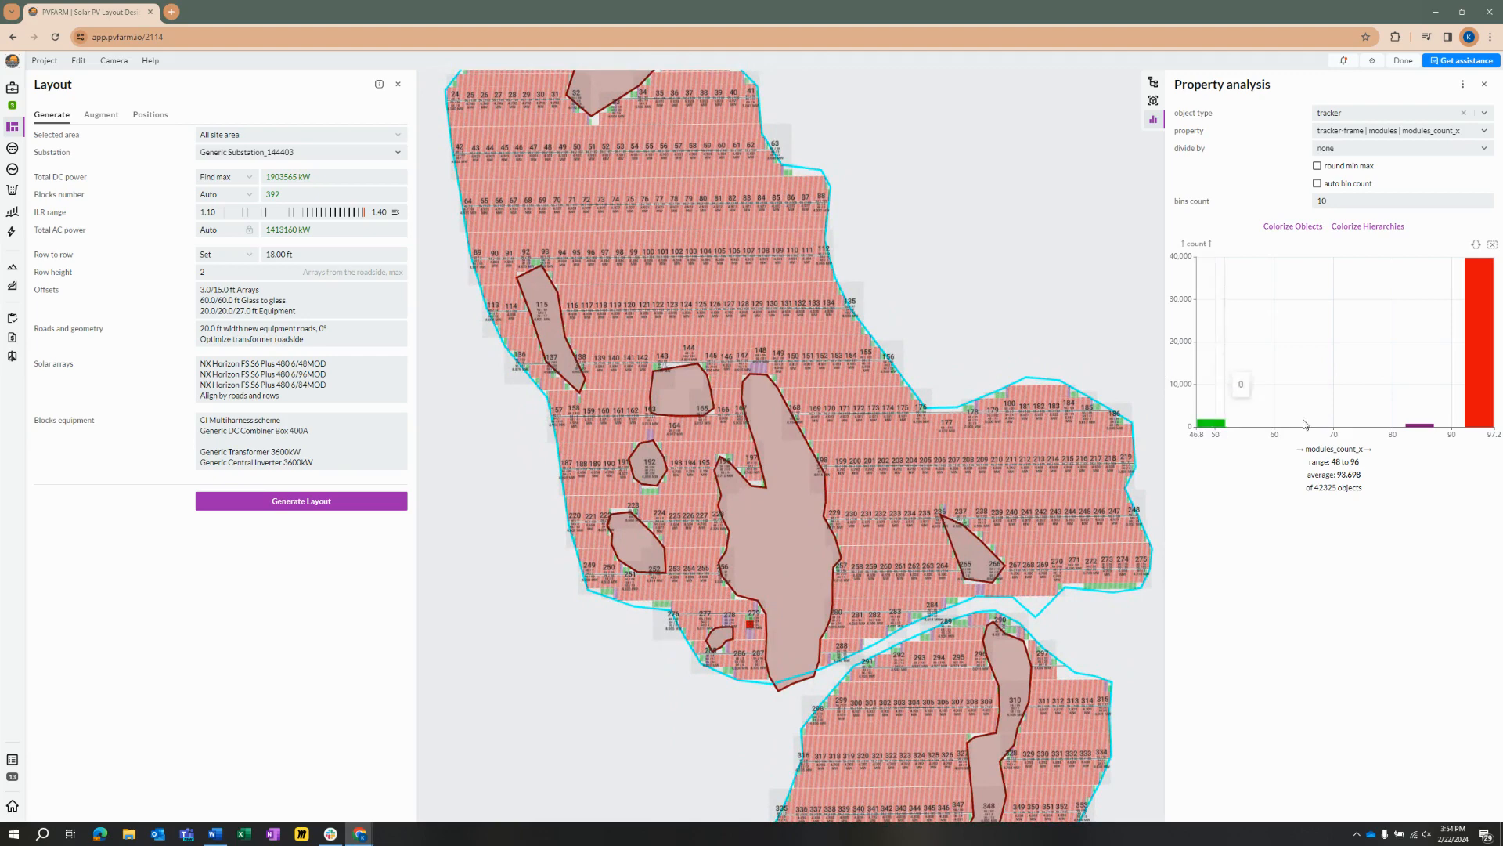
{"action": "mouse_move", "coordinate": [1476, 396]}
Step: Examine the three-size layout across the site, including the blocks beside the substation and the southern area, against the total DC power
{"action": "scroll", "coordinate": [761, 364], "scroll_direction": "down", "scroll_amount": 1}
{"action": "scroll", "coordinate": [633, 246], "scroll_direction": "down", "scroll_amount": 1}
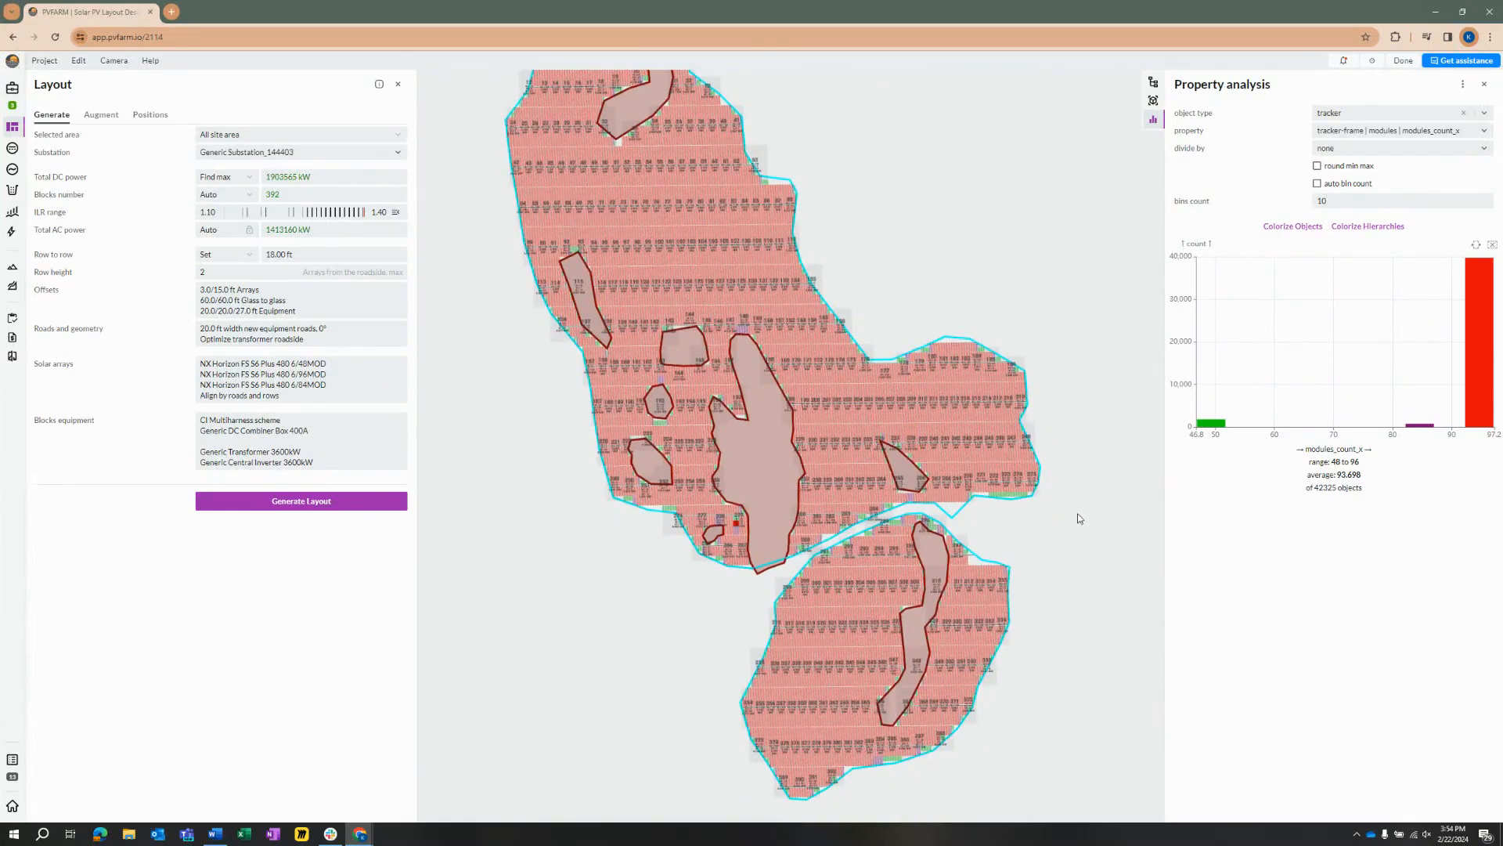
{"action": "scroll", "coordinate": [924, 576], "scroll_direction": "down", "scroll_amount": 2}
{"action": "scroll", "coordinate": [703, 269], "scroll_direction": "up", "scroll_amount": 2}
{"action": "left_click_drag", "start_coordinate": [843, 520], "coordinate": [717, 408]}
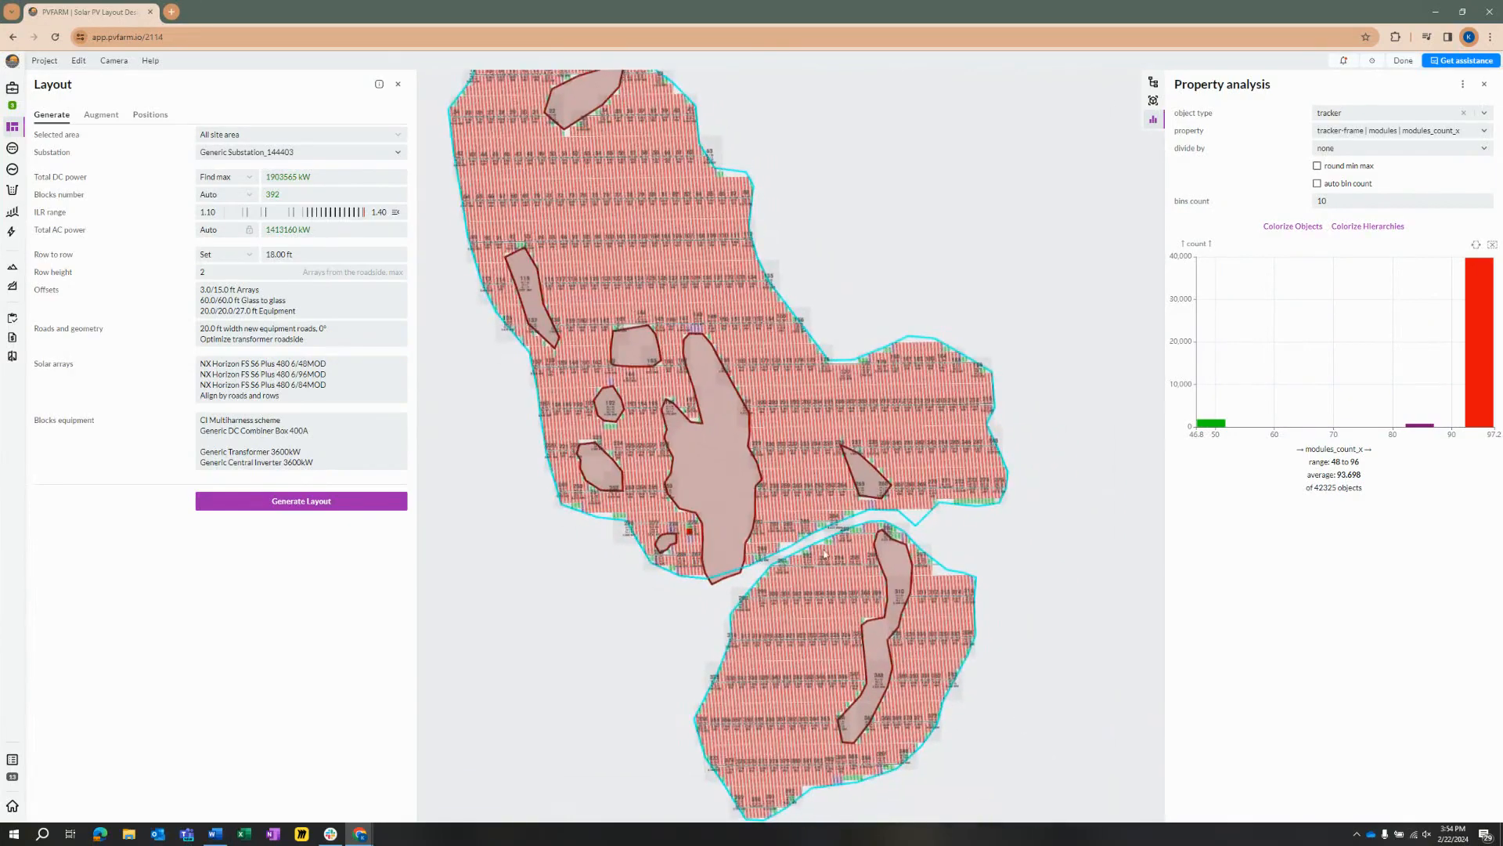
{"action": "scroll", "coordinate": [825, 555], "scroll_direction": "up", "scroll_amount": 2}
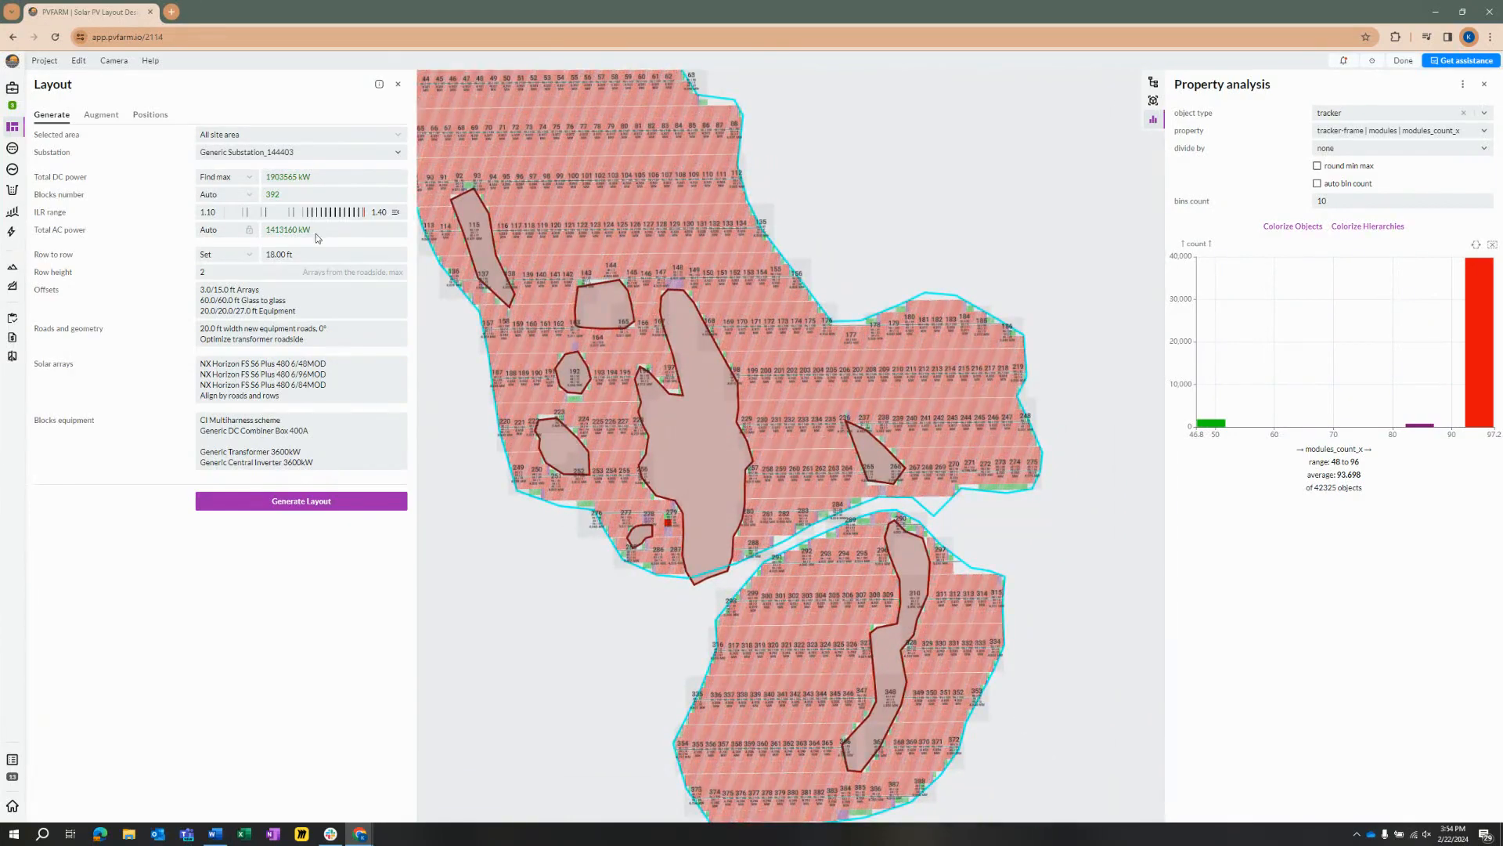
{"action": "left_click_drag", "start_coordinate": [801, 466], "coordinate": [807, 429]}
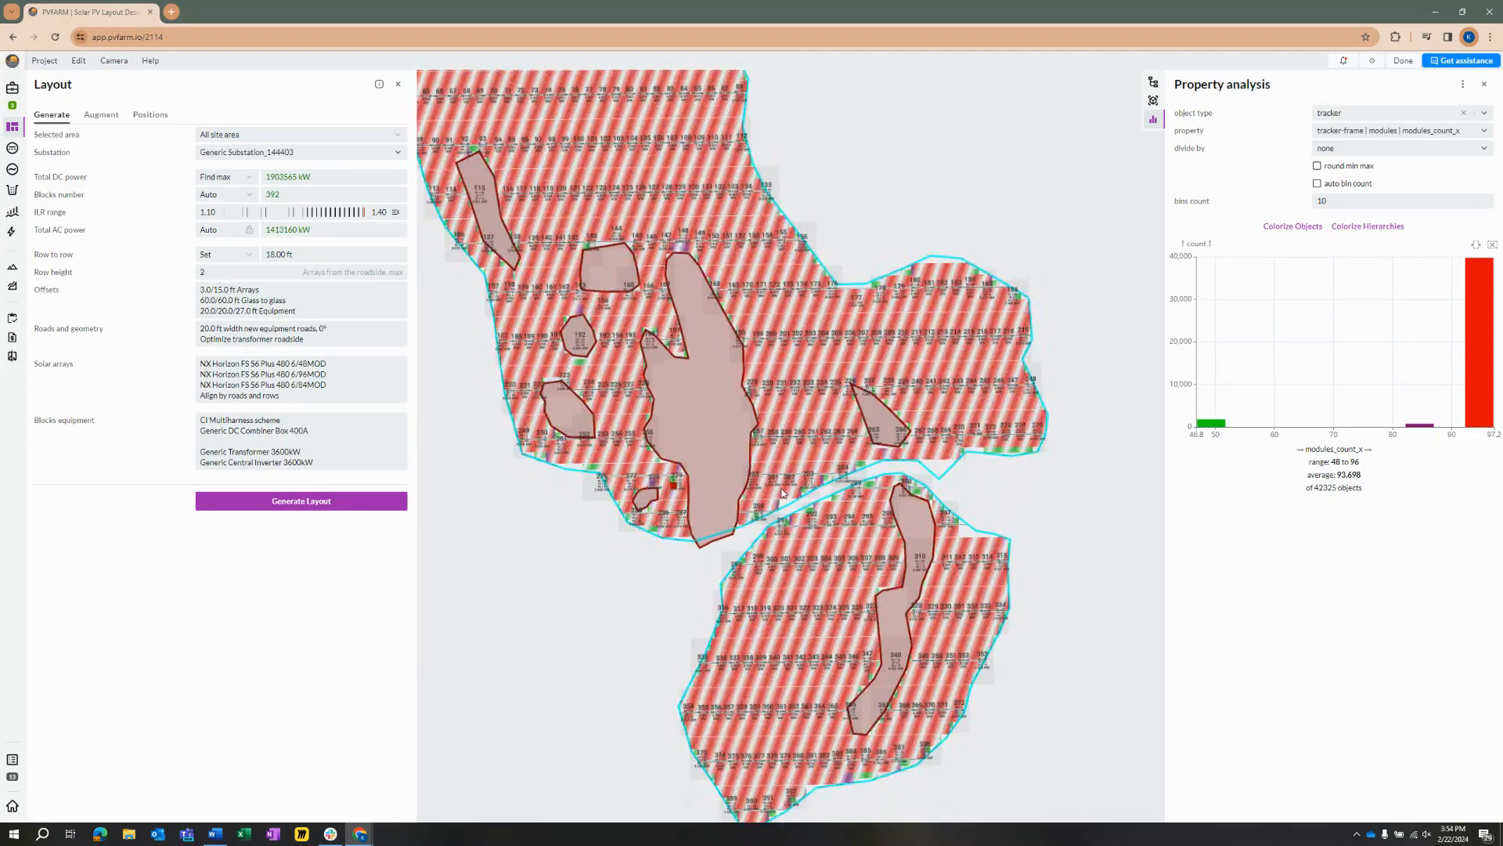
{"action": "scroll", "coordinate": [660, 515], "scroll_direction": "up", "scroll_amount": 3}
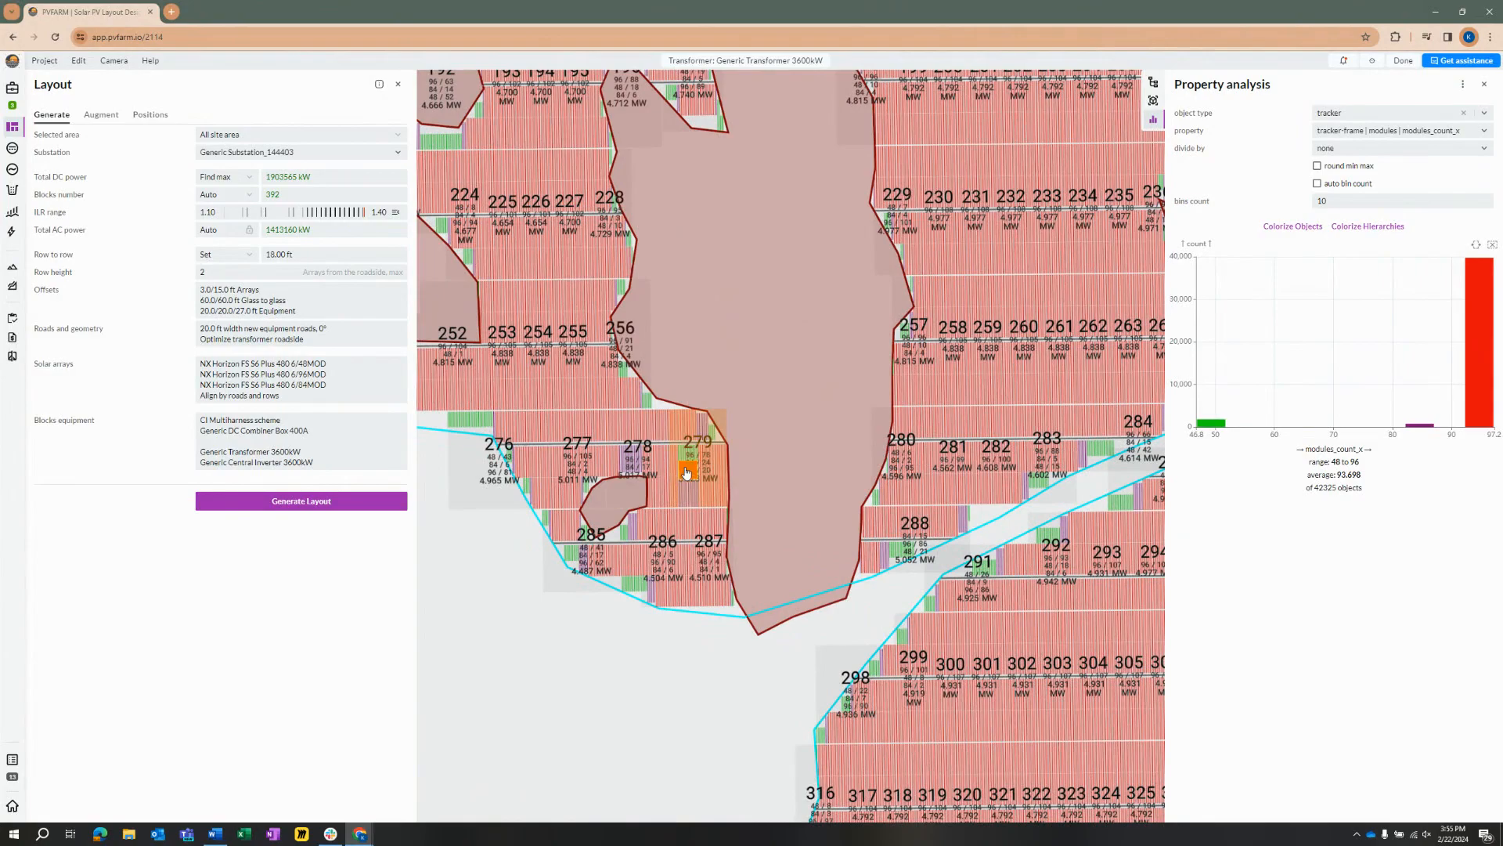
{"action": "scroll", "coordinate": [687, 472], "scroll_direction": "down", "scroll_amount": 5}
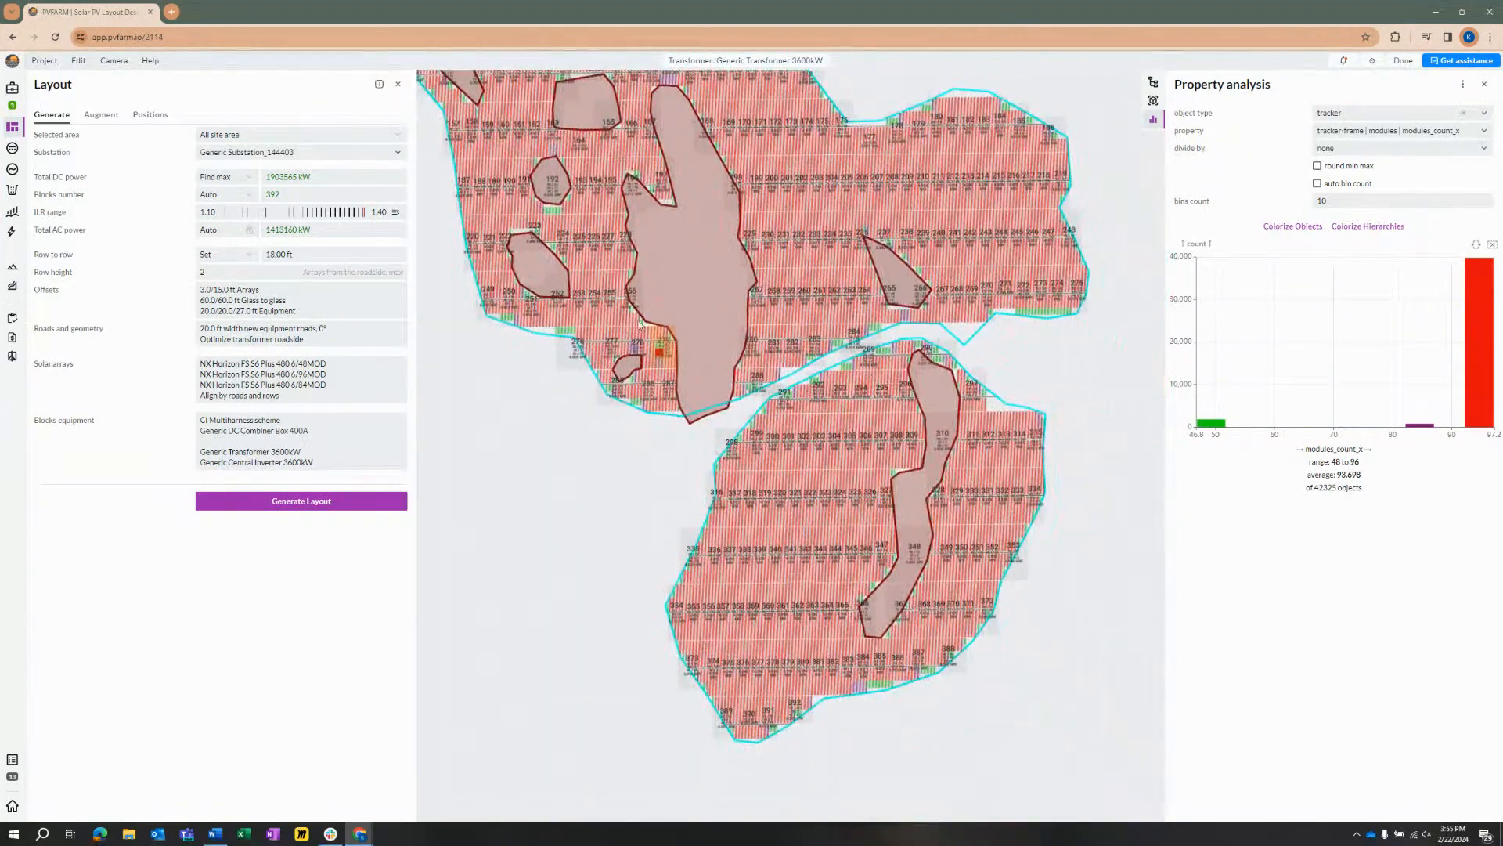
Step: Examine where the smaller trackers fill in along the site boundaries and exclusion zones, especially in the southern area
{"action": "left_click_drag", "start_coordinate": [701, 312], "coordinate": [721, 468]}
{"action": "scroll", "coordinate": [721, 468], "scroll_direction": "down", "scroll_amount": 2}
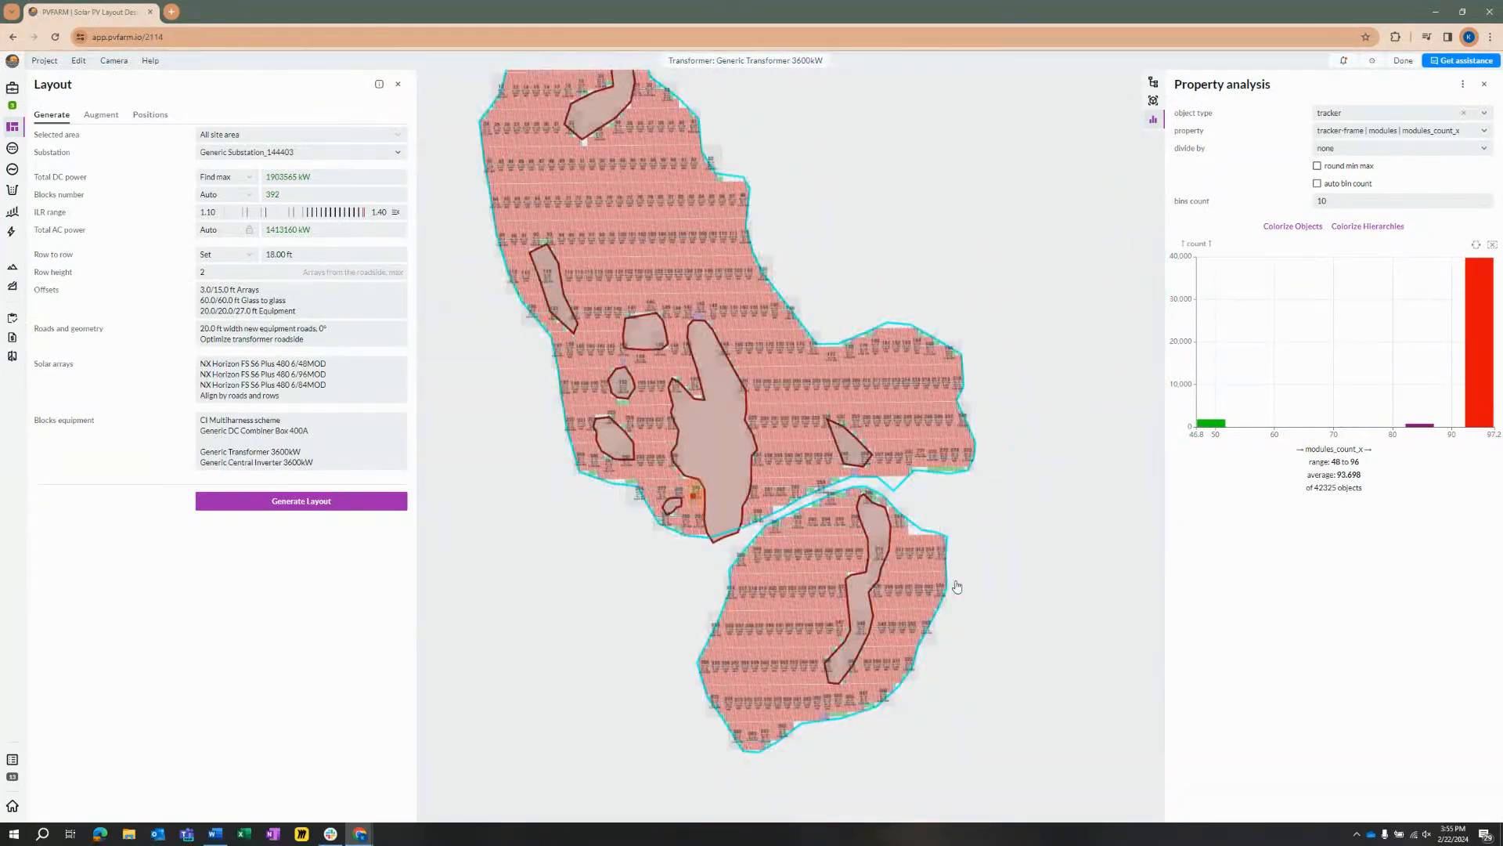
{"action": "scroll", "coordinate": [874, 664], "scroll_direction": "up", "scroll_amount": 3}
{"action": "scroll", "coordinate": [859, 490], "scroll_direction": "down", "scroll_amount": 1}
{"action": "left_click_drag", "start_coordinate": [818, 492], "coordinate": [879, 620]}
{"action": "scroll", "coordinate": [877, 620], "scroll_direction": "down", "scroll_amount": 1}
{"action": "left_click_drag", "start_coordinate": [588, 526], "coordinate": [609, 636]}
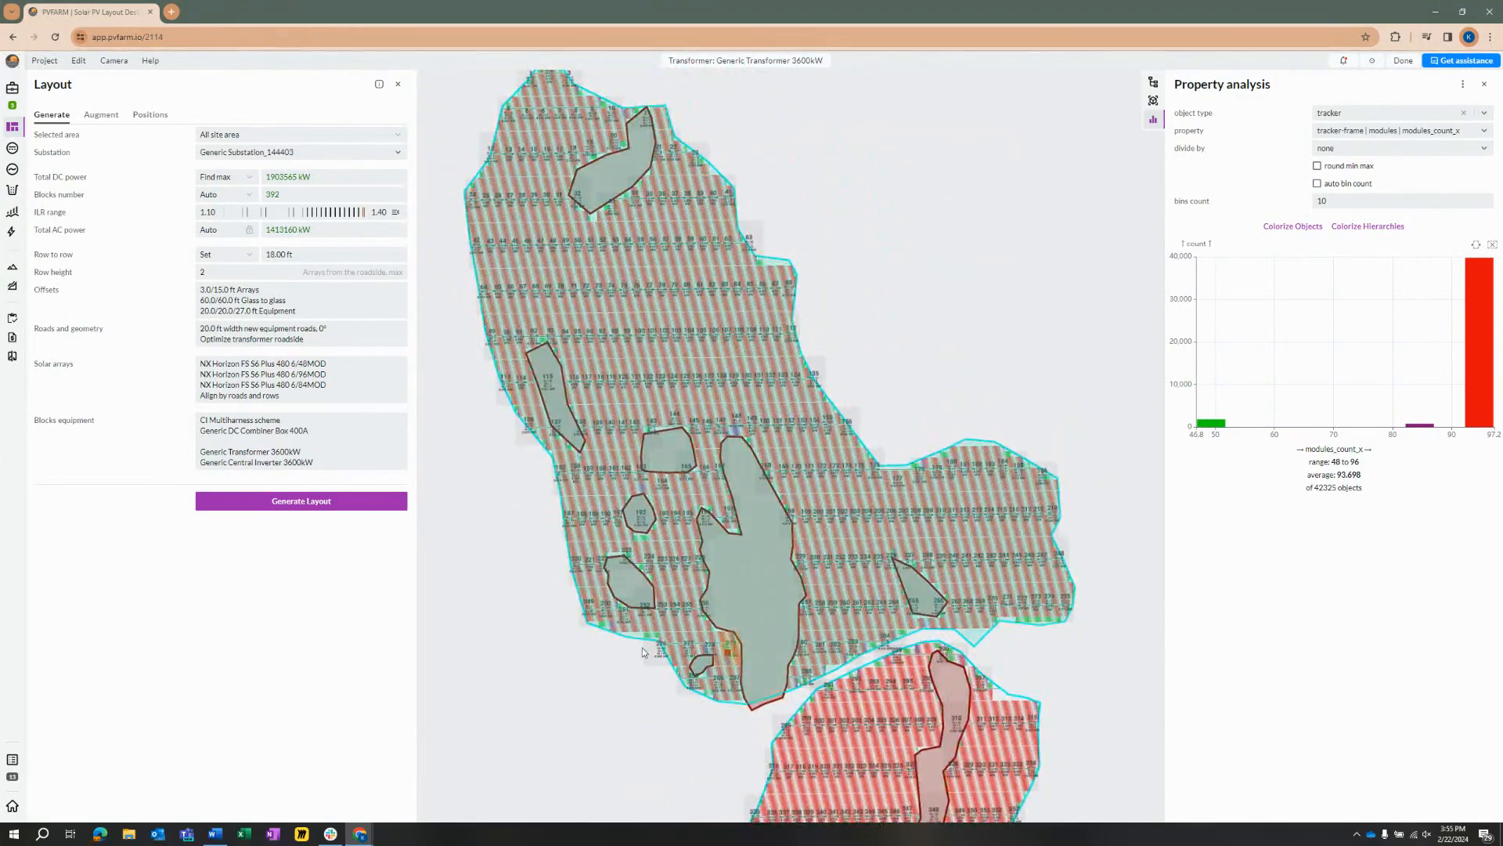
{"action": "left_click_drag", "start_coordinate": [1020, 565], "coordinate": [959, 276]}
{"action": "scroll", "coordinate": [830, 613], "scroll_direction": "up", "scroll_amount": 3}
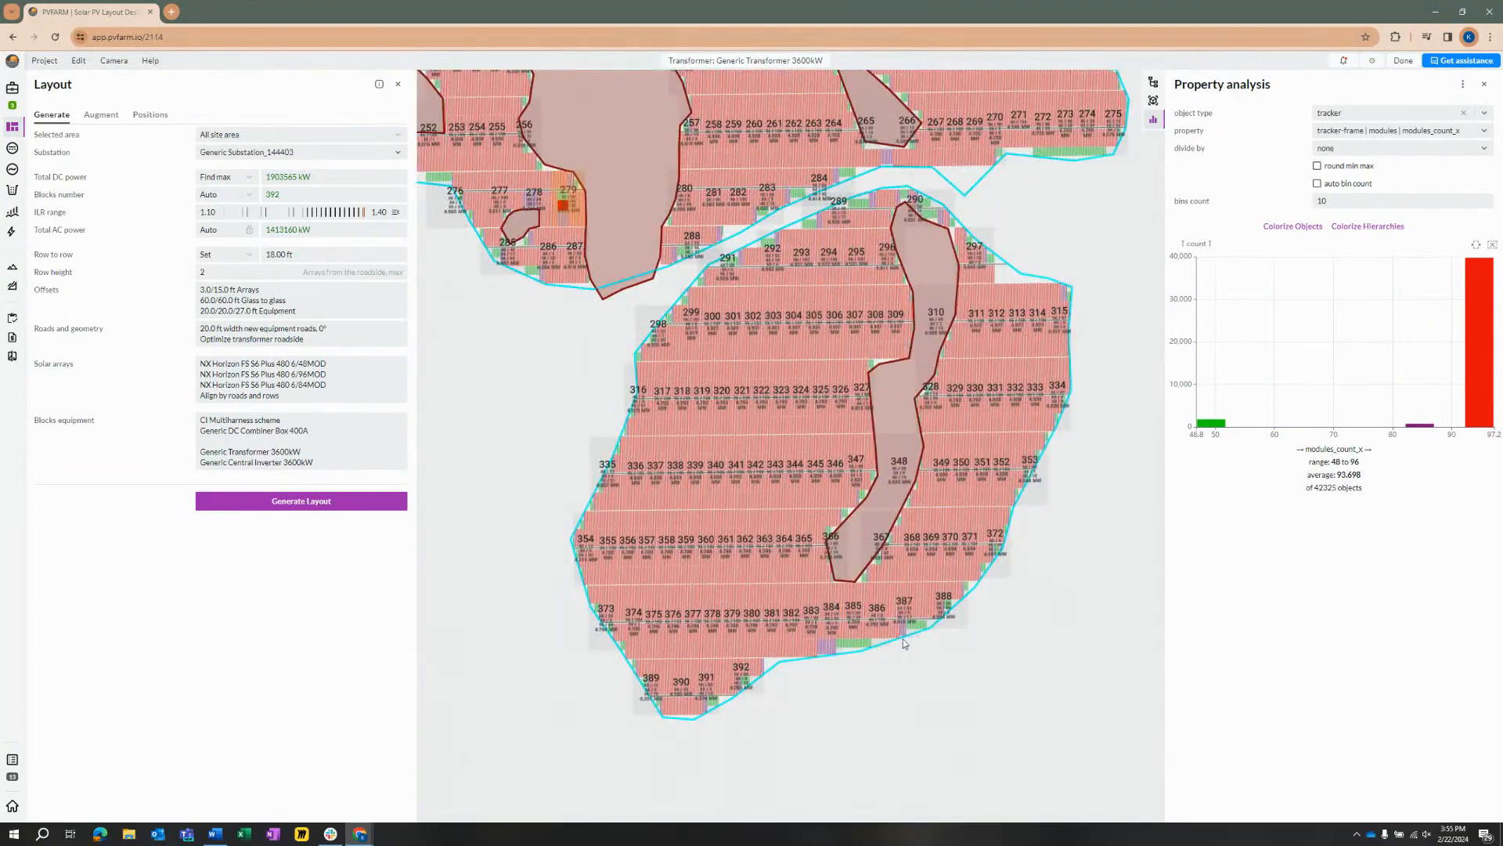
{"action": "scroll", "coordinate": [869, 370], "scroll_direction": "down", "scroll_amount": 3}
{"action": "left_click_drag", "start_coordinate": [834, 208], "coordinate": [887, 462]}
{"action": "scroll", "coordinate": [887, 462], "scroll_direction": "down", "scroll_amount": 1}
{"action": "left_click_drag", "start_coordinate": [880, 405], "coordinate": [887, 465]}
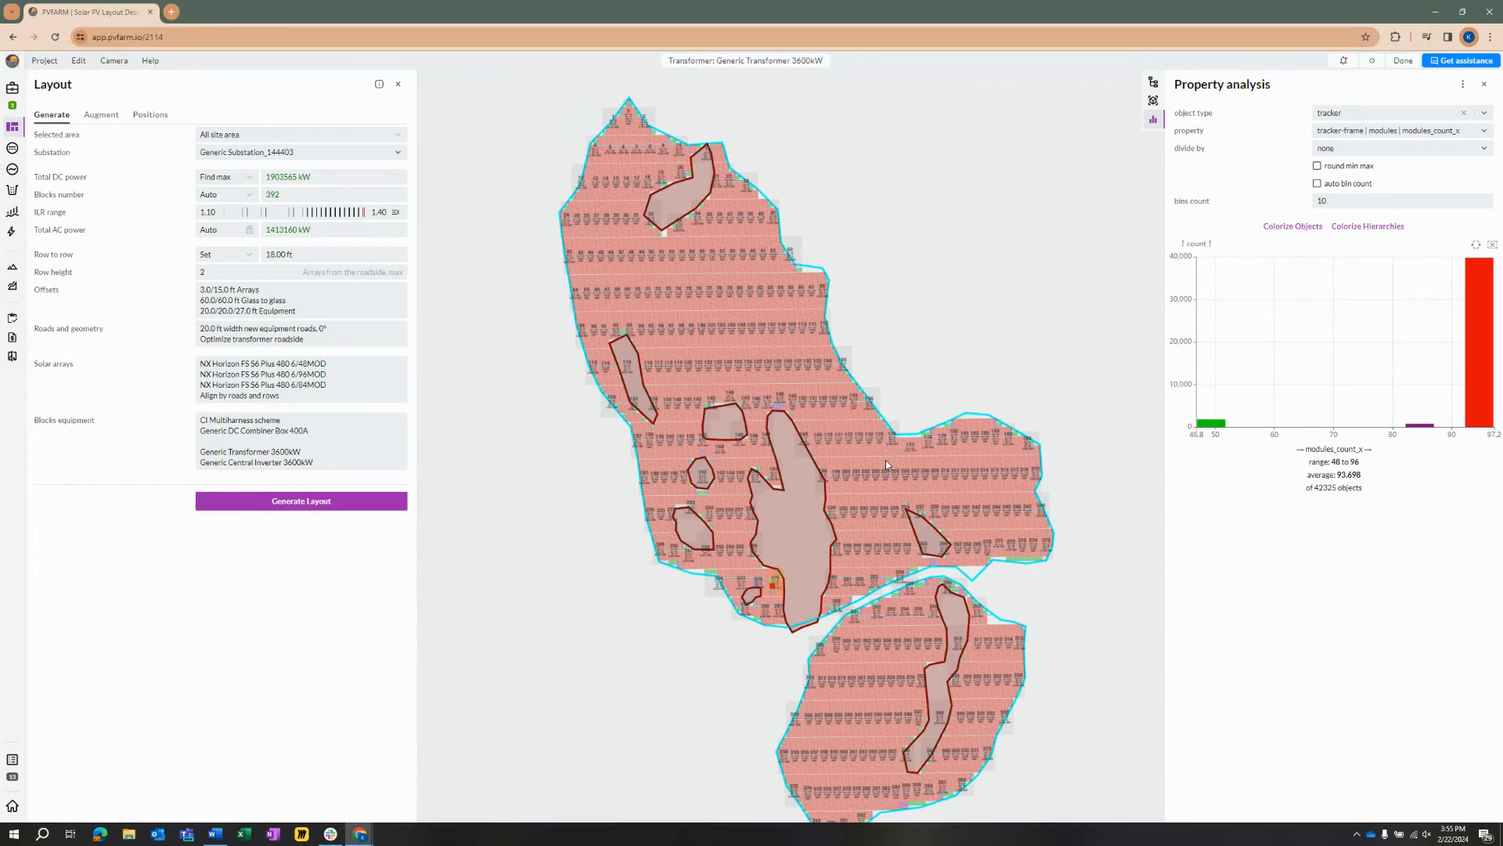
{"action": "scroll", "coordinate": [885, 462], "scroll_direction": "up", "scroll_amount": 5}
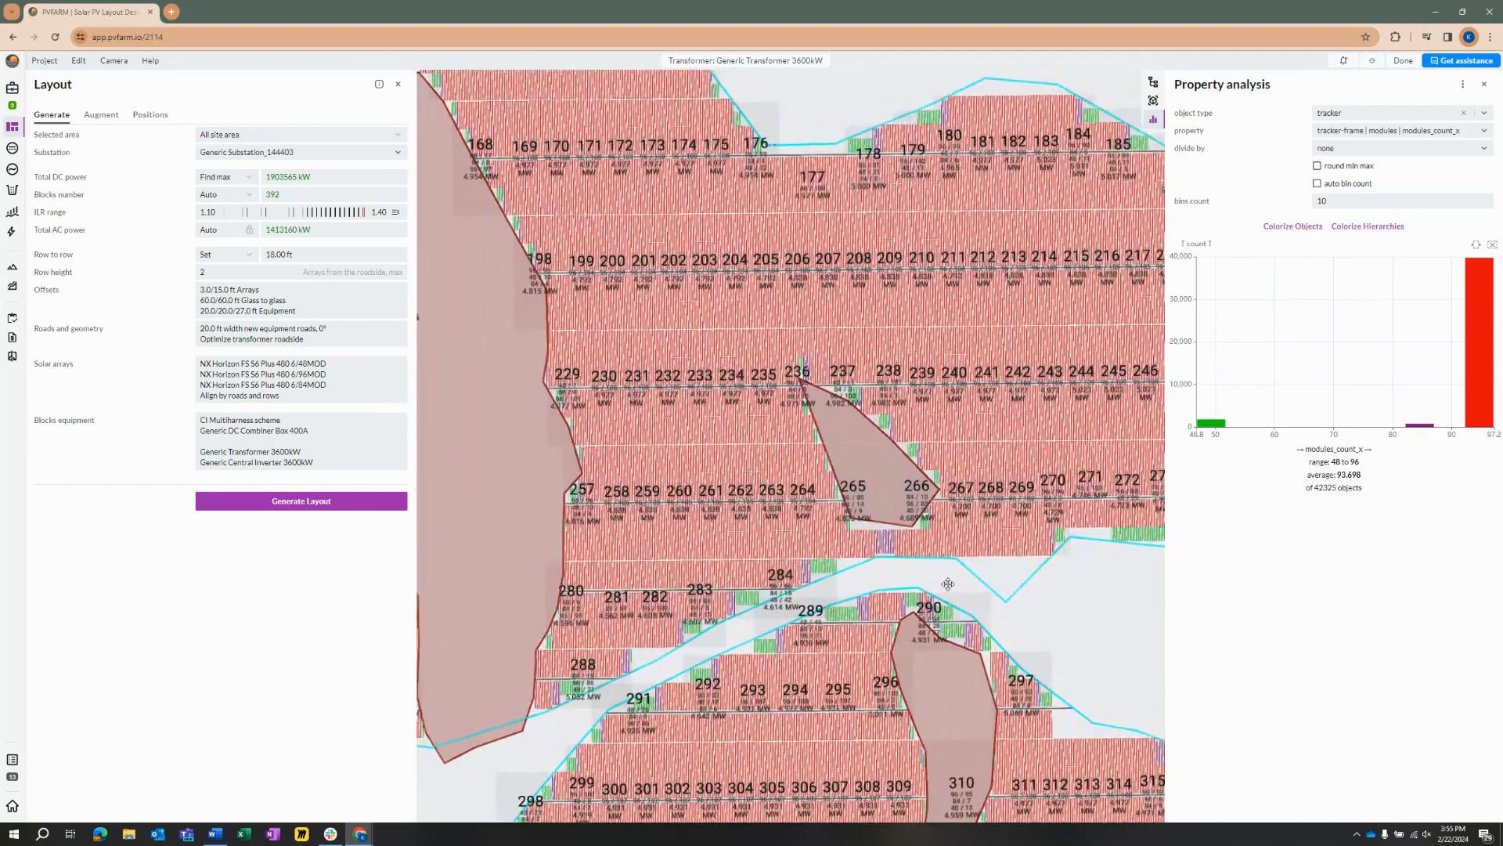
Step: Check the chart's object count for 84-module trackers and inspect the tracker sizes around the northern exclusion zones
{"action": "mouse_move", "coordinate": [1415, 421]}
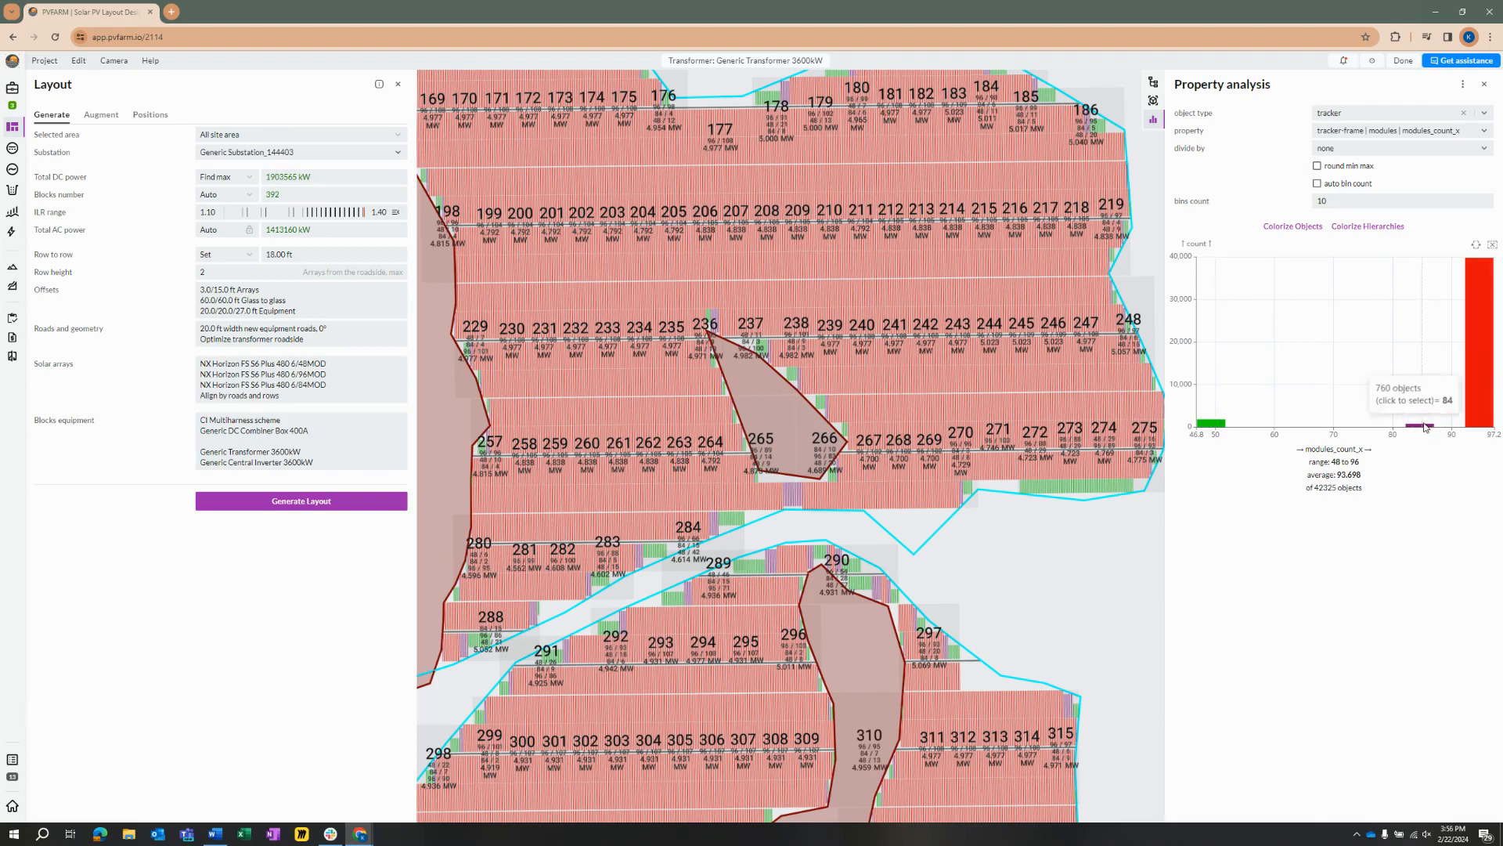
{"action": "scroll", "coordinate": [823, 501], "scroll_direction": "down", "scroll_amount": 5}
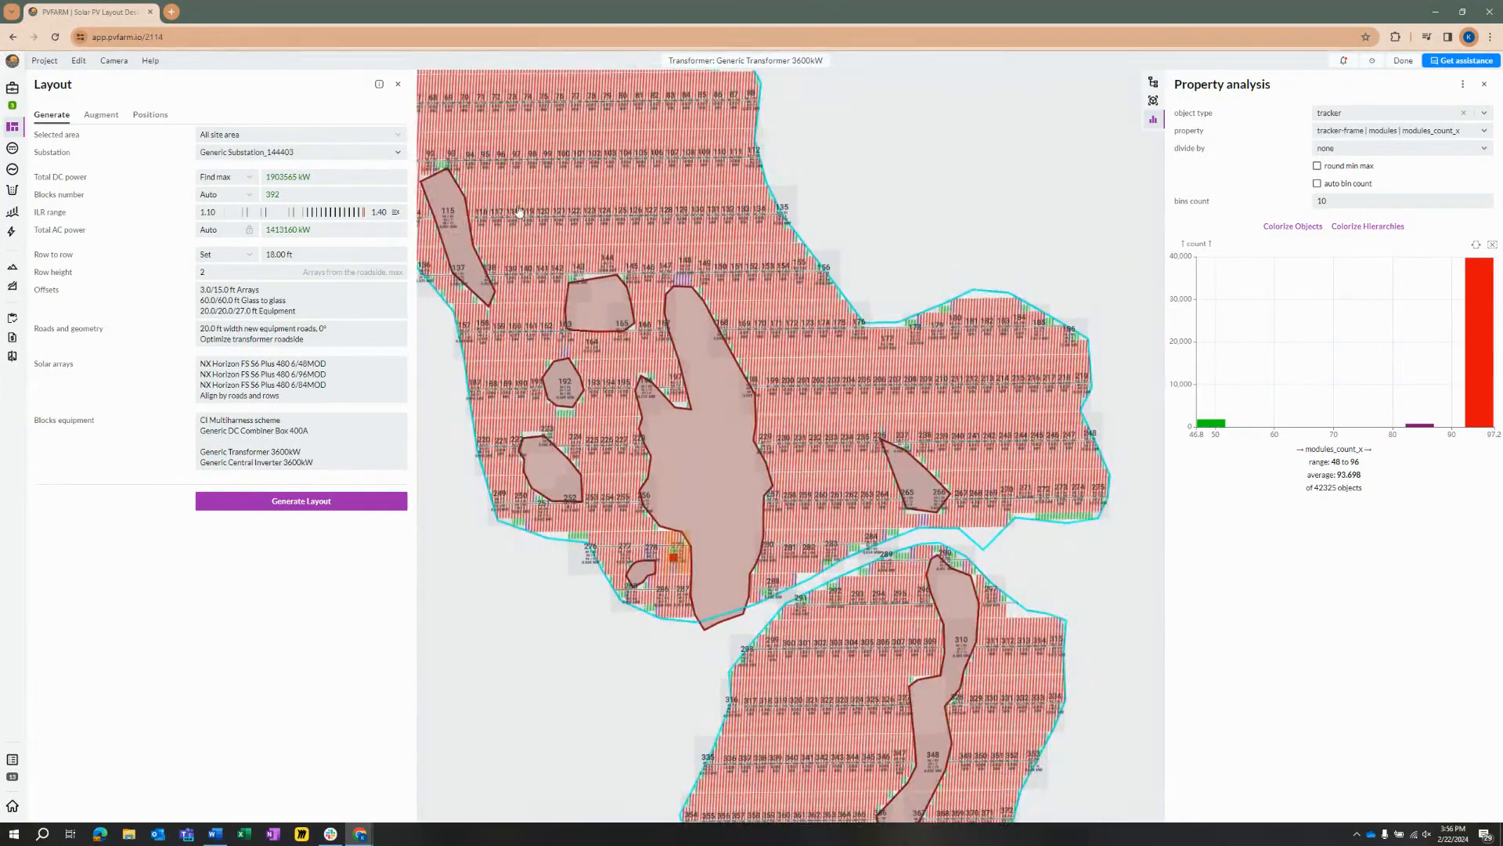
{"action": "left_click_drag", "start_coordinate": [515, 207], "coordinate": [577, 310]}
{"action": "left_click_drag", "start_coordinate": [542, 74], "coordinate": [647, 222]}
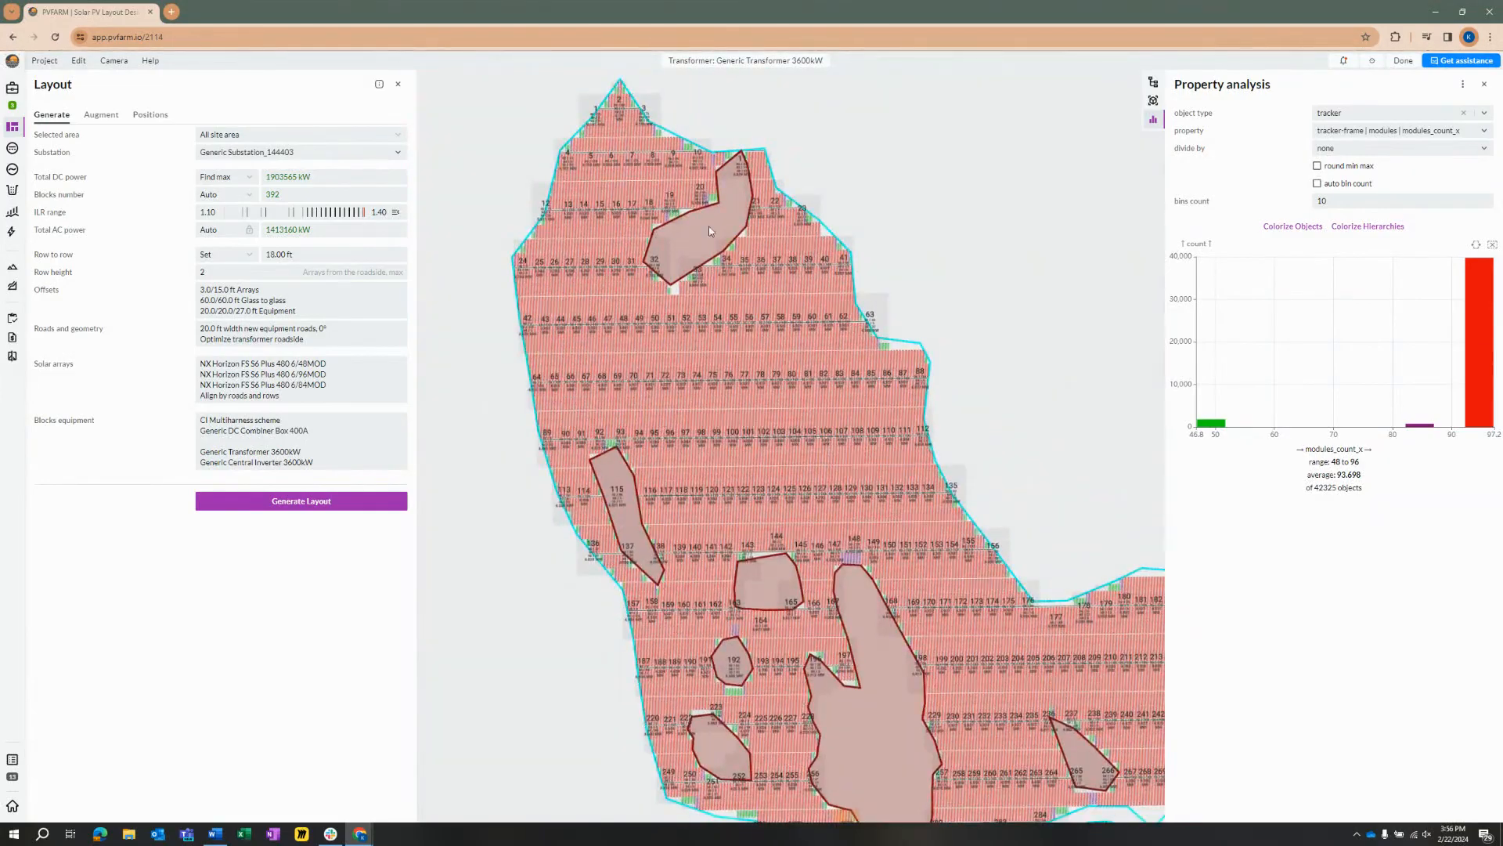
{"action": "scroll", "coordinate": [692, 383], "scroll_direction": "up", "scroll_amount": 5}
{"action": "scroll", "coordinate": [758, 410], "scroll_direction": "down", "scroll_amount": 5}
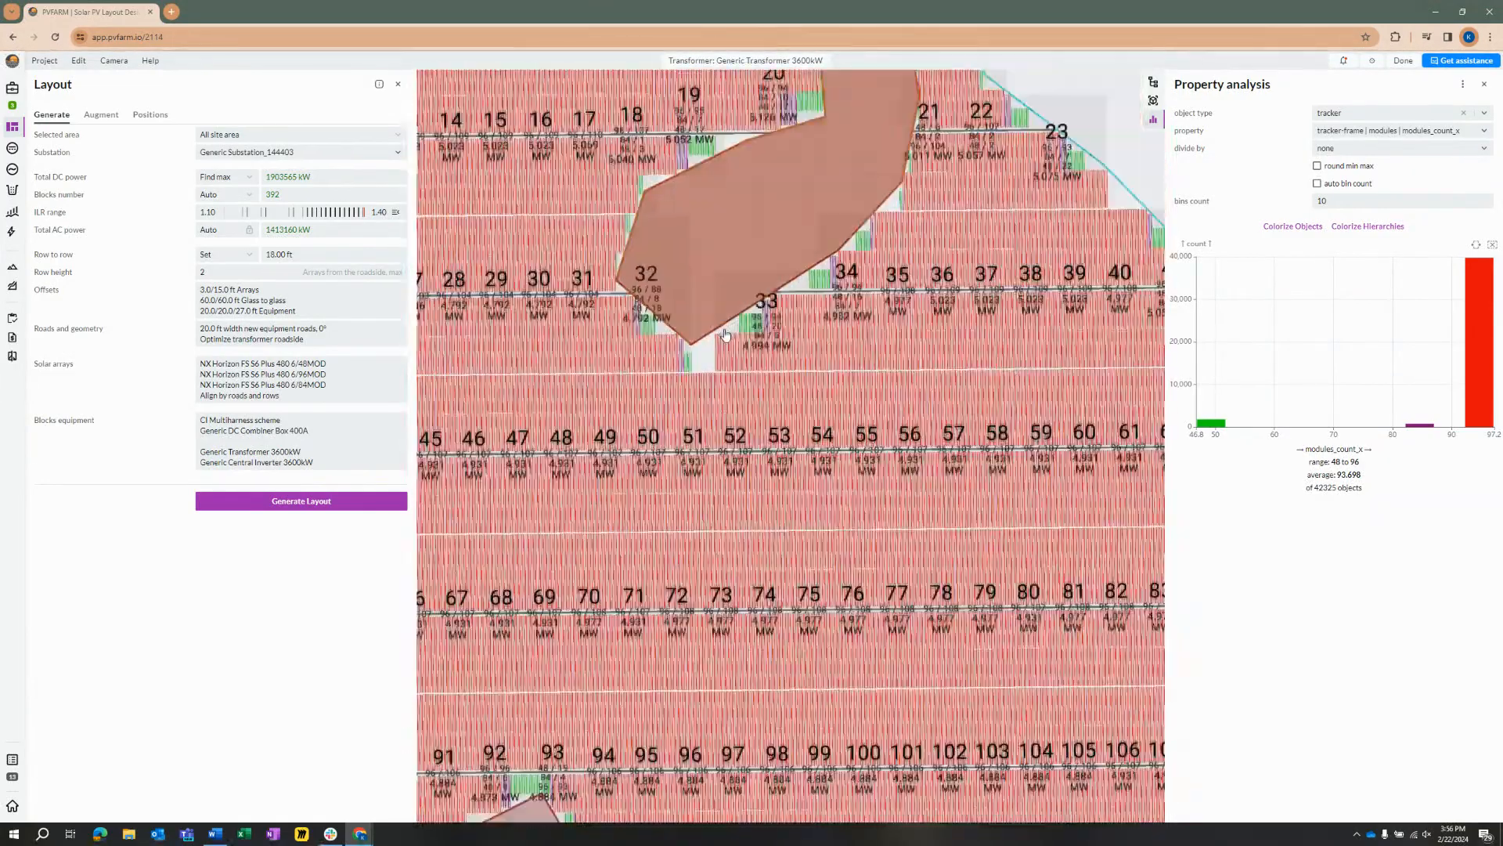
{"action": "scroll", "coordinate": [854, 482], "scroll_direction": "down", "scroll_amount": 4}
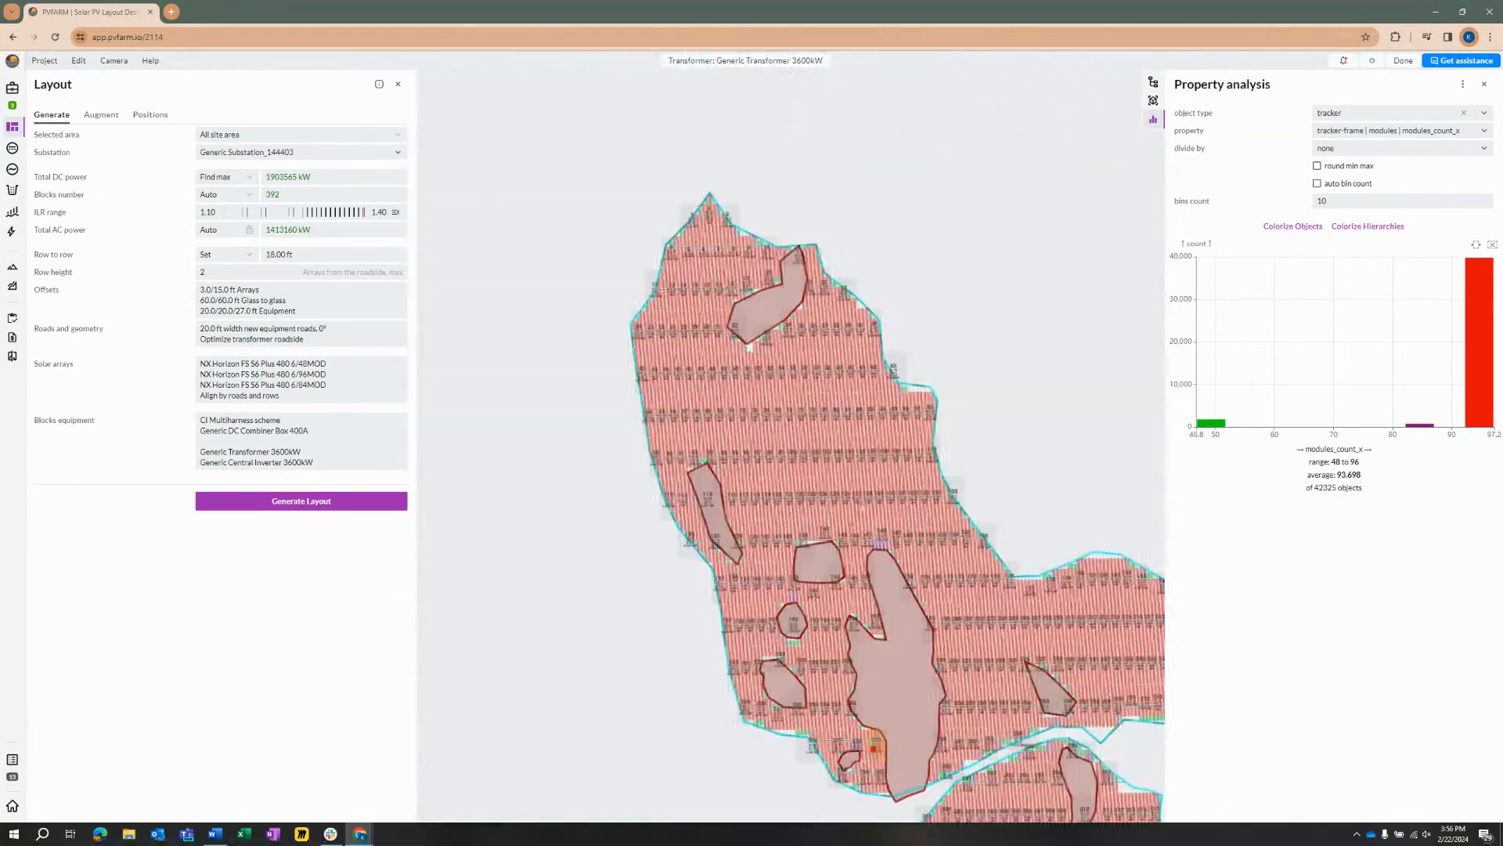
{"action": "scroll", "coordinate": [758, 392], "scroll_direction": "up", "scroll_amount": 1}
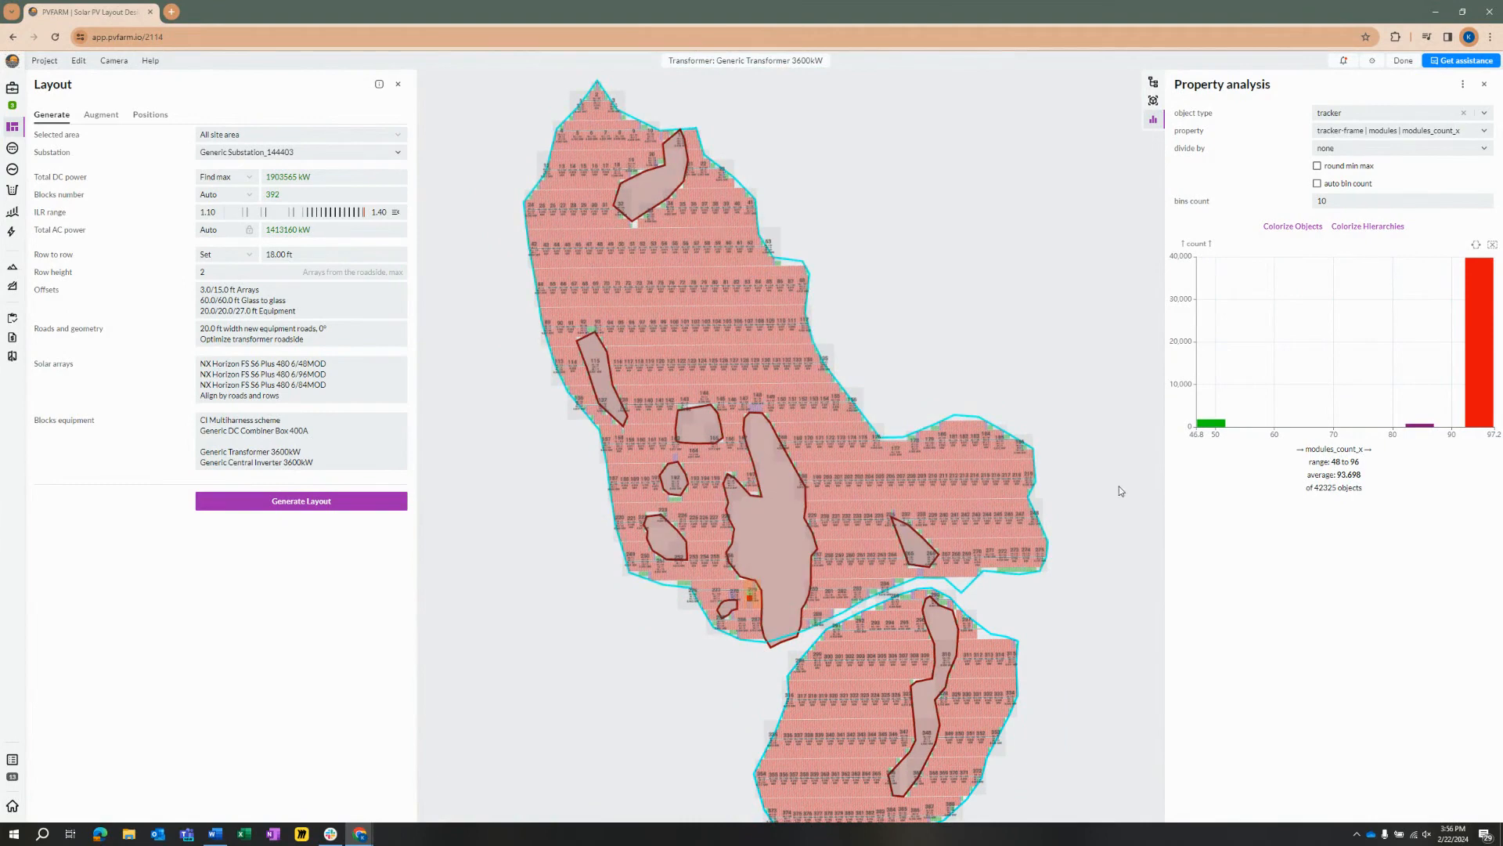
Step: Check the chart's object counts for the 48- and 96-module trackers and inspect the area around the substation
{"action": "mouse_move", "coordinate": [1212, 425]}
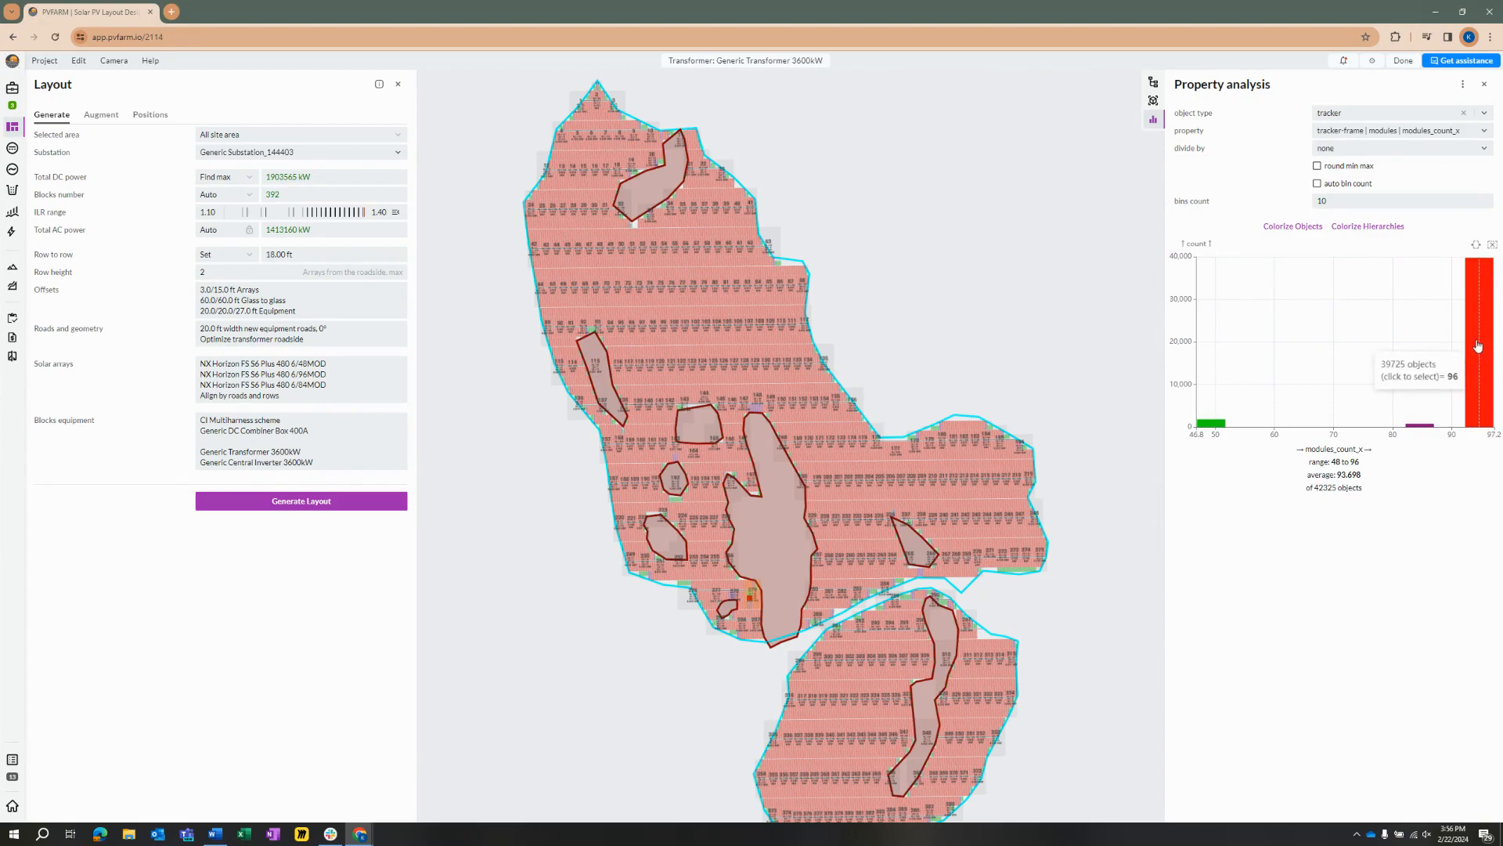
{"action": "scroll", "coordinate": [844, 475], "scroll_direction": "down", "scroll_amount": 2}
{"action": "scroll", "coordinate": [736, 557], "scroll_direction": "up", "scroll_amount": 4}
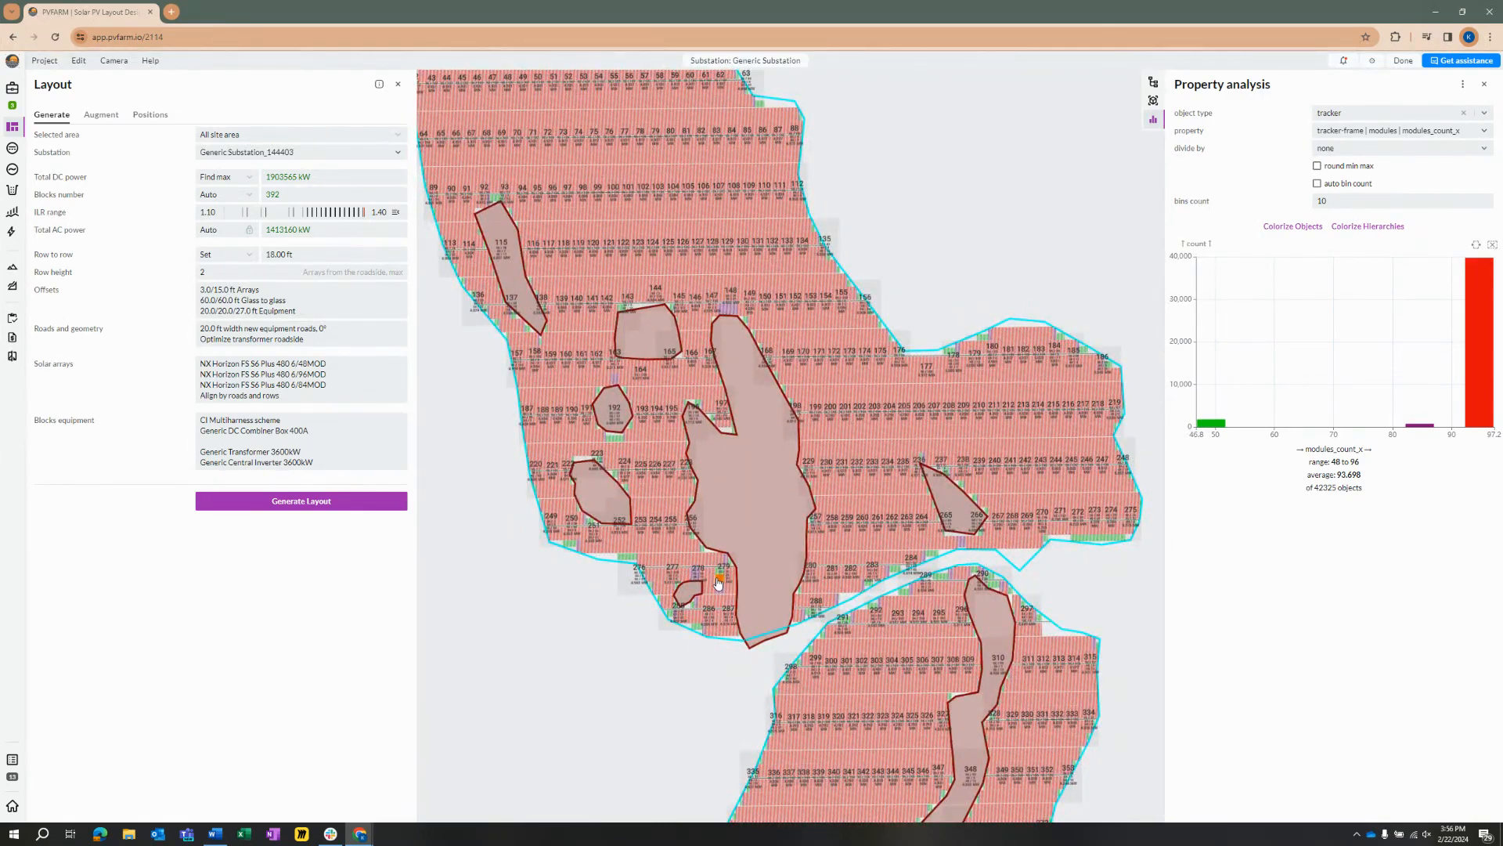
{"action": "scroll", "coordinate": [722, 586], "scroll_direction": "down", "scroll_amount": 3}
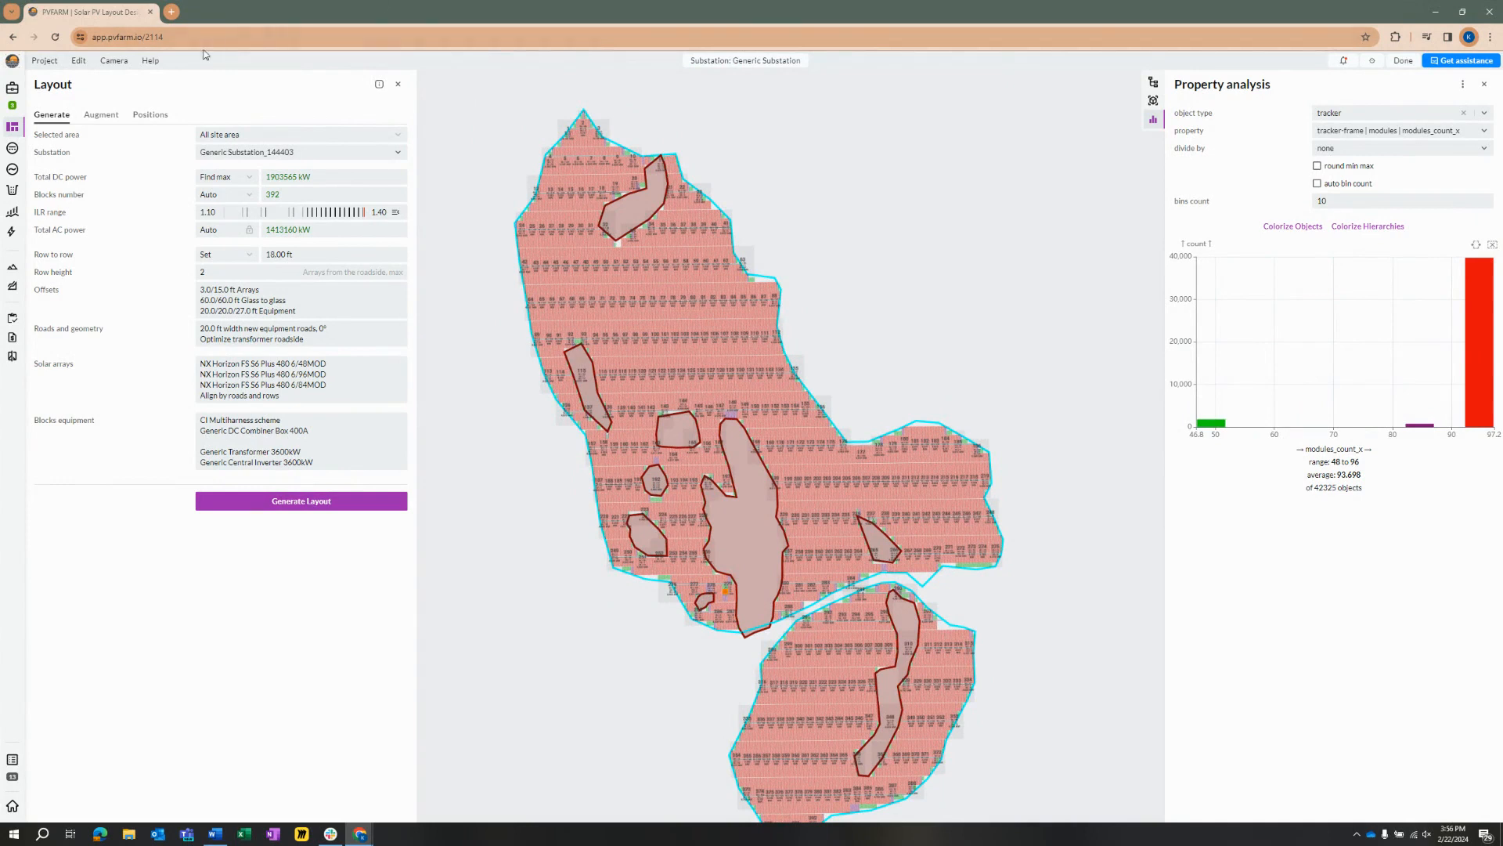
Step: Colorize the layout by hierarchy
{"action": "left_click", "coordinate": [79, 61]}
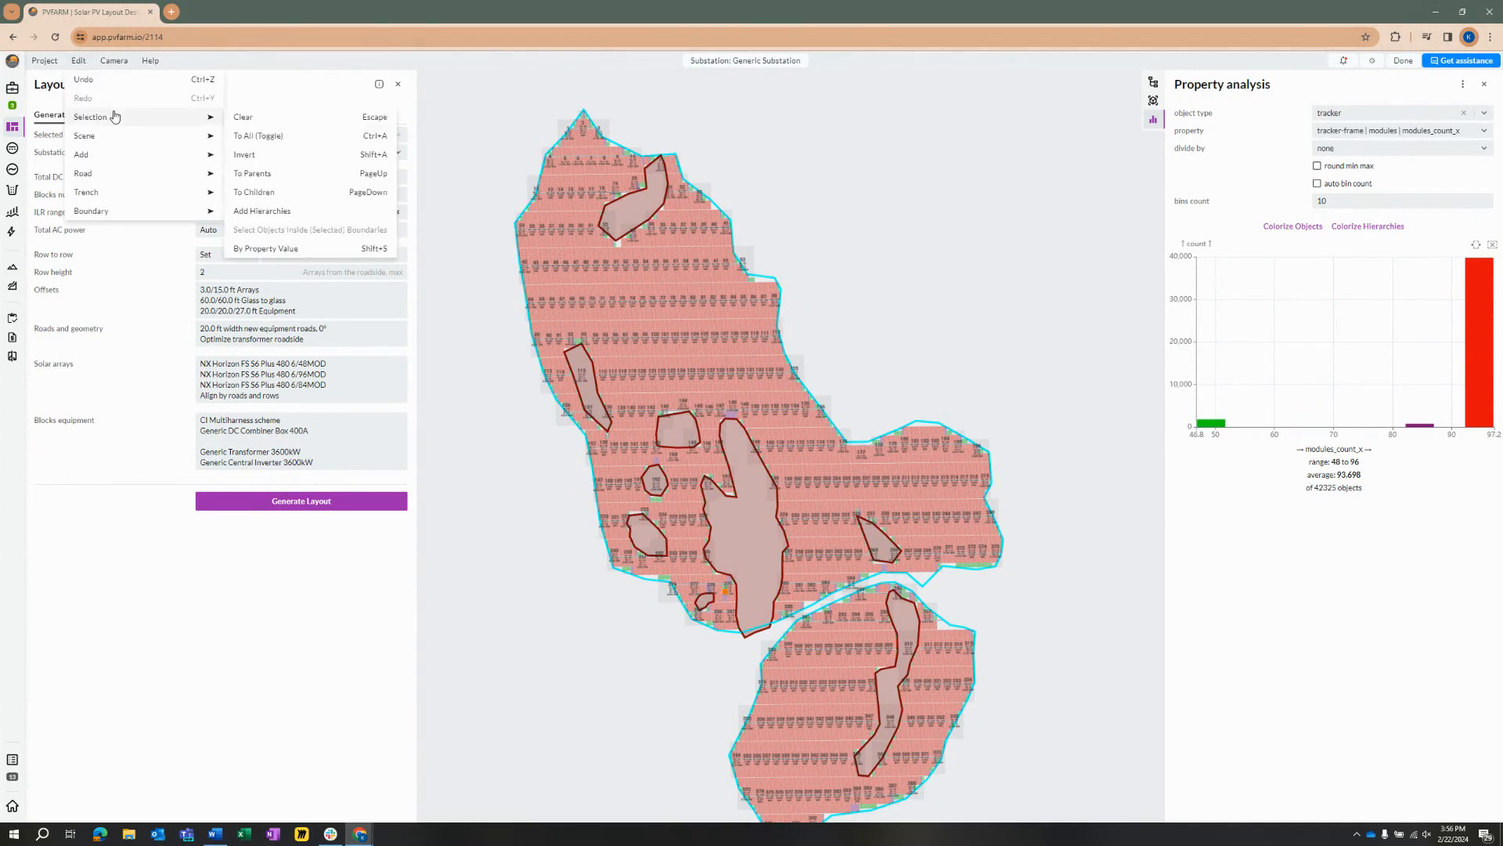
{"action": "mouse_move", "coordinate": [102, 139]}
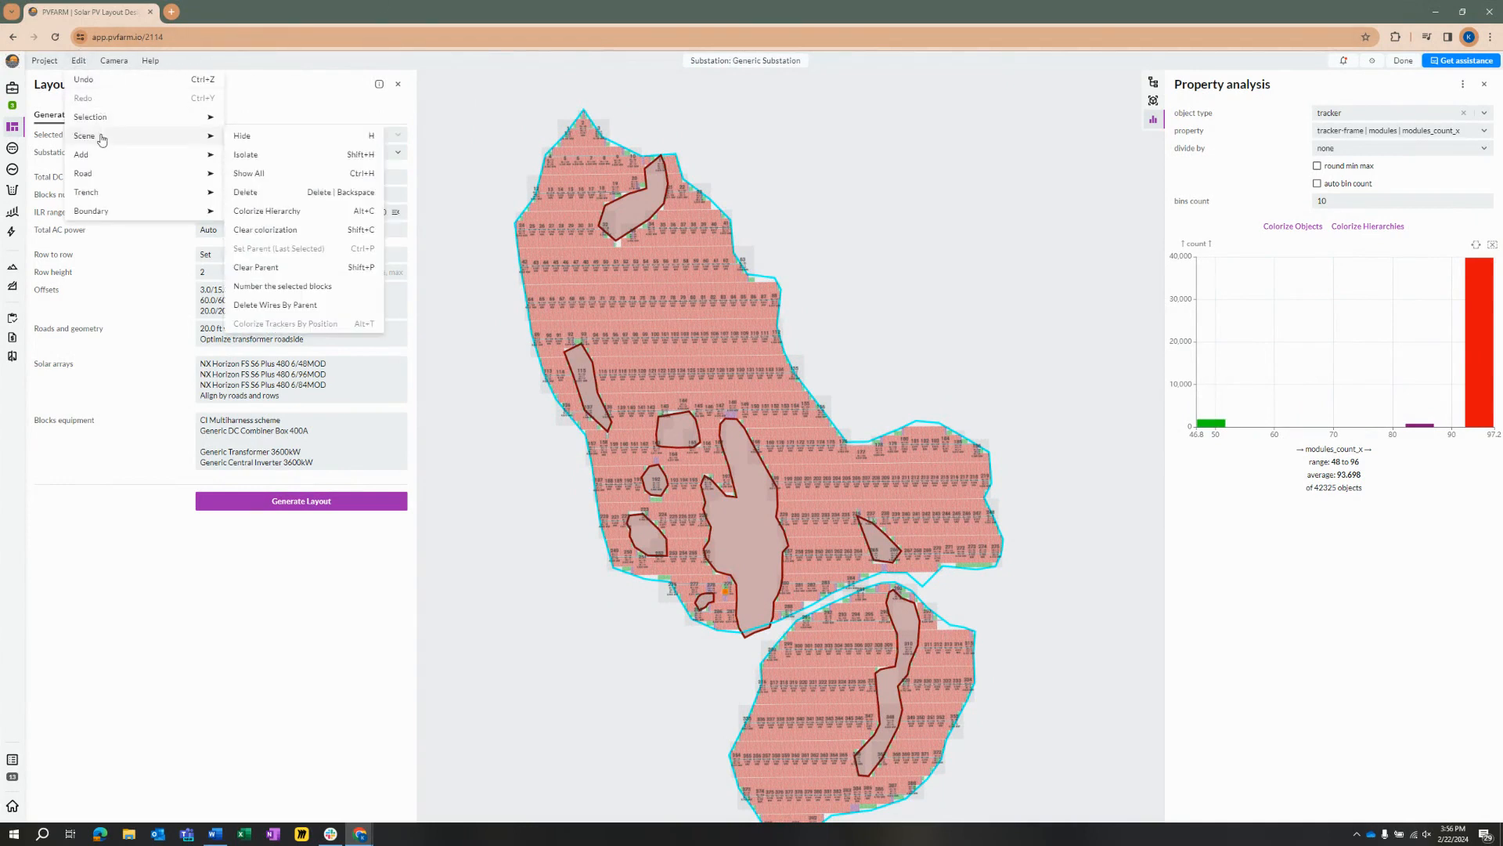
{"action": "left_click", "coordinate": [275, 213]}
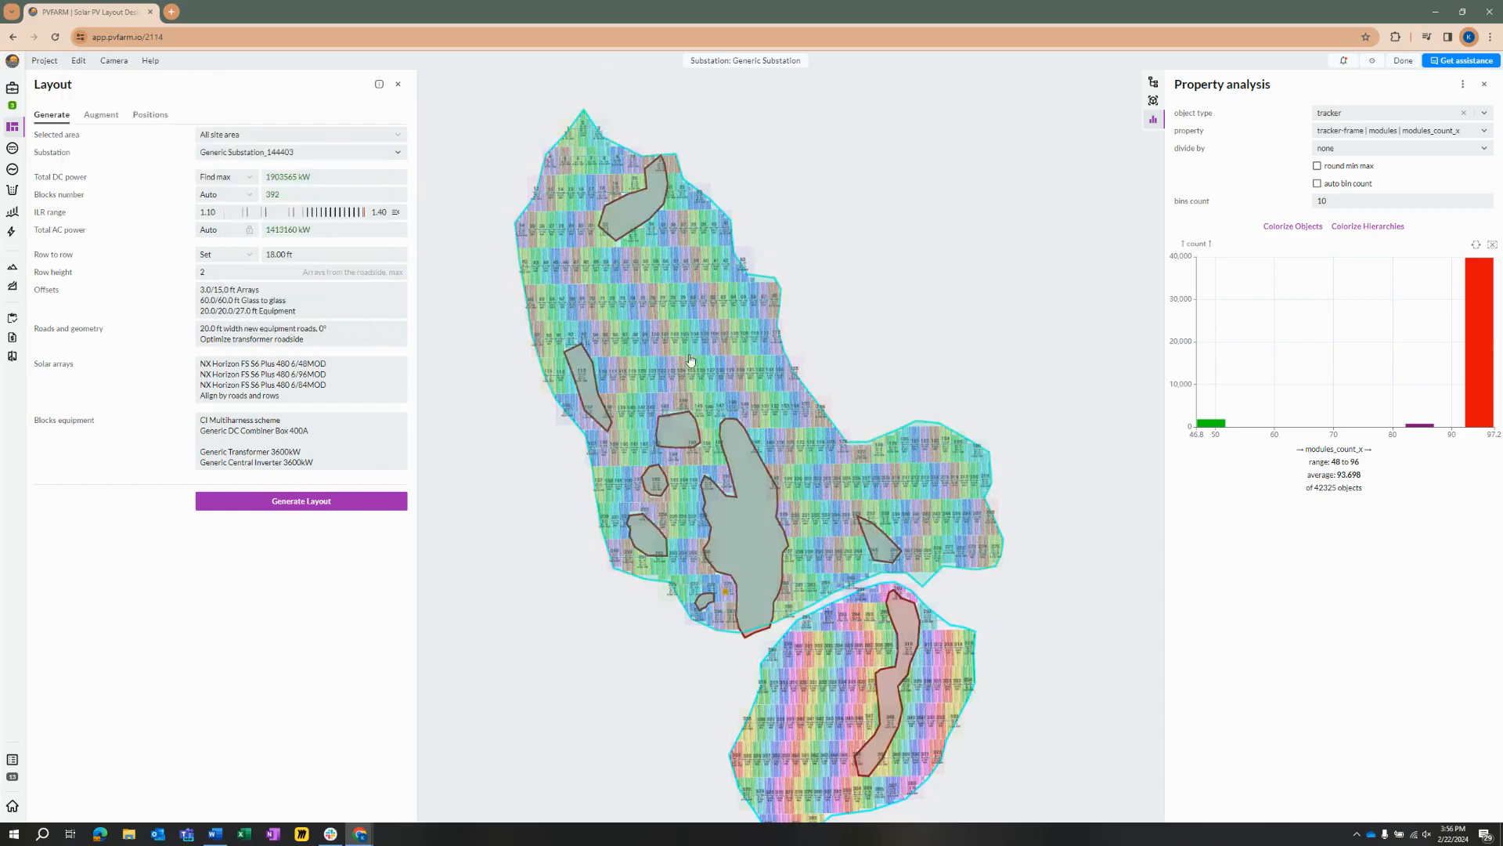
Step: Examine the color-coded block groupings across the northern, central and southern parts of the site
{"action": "scroll", "coordinate": [868, 458], "scroll_direction": "up", "scroll_amount": 3}
{"action": "scroll", "coordinate": [871, 451], "scroll_direction": "down", "scroll_amount": 4}
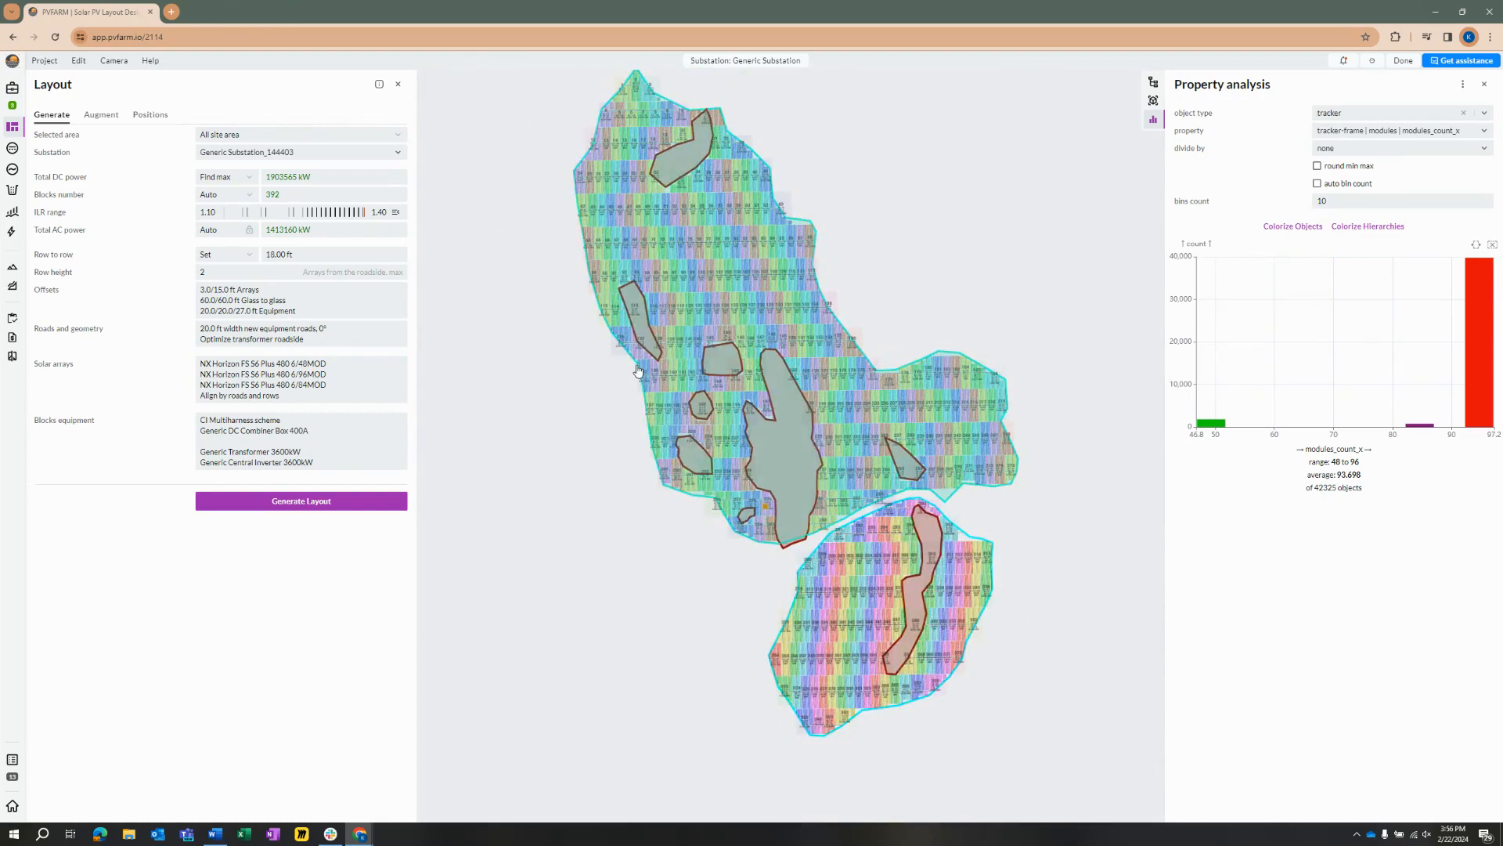
{"action": "scroll", "coordinate": [892, 458], "scroll_direction": "up", "scroll_amount": 2}
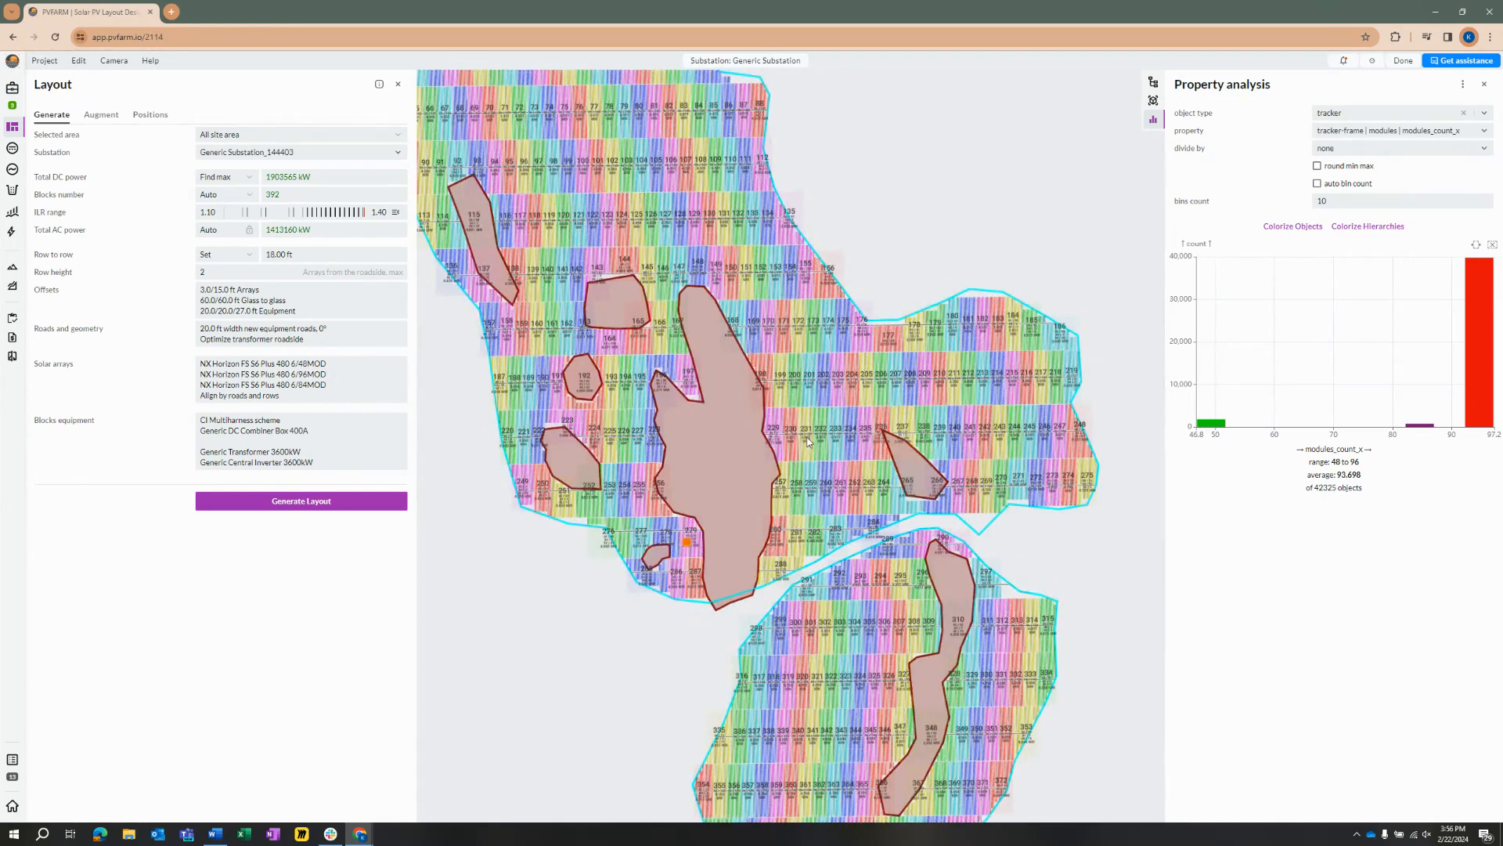
{"action": "left_click_drag", "start_coordinate": [807, 437], "coordinate": [881, 524]}
{"action": "scroll", "coordinate": [946, 478], "scroll_direction": "down", "scroll_amount": 3}
{"action": "left_click_drag", "start_coordinate": [955, 557], "coordinate": [931, 507]}
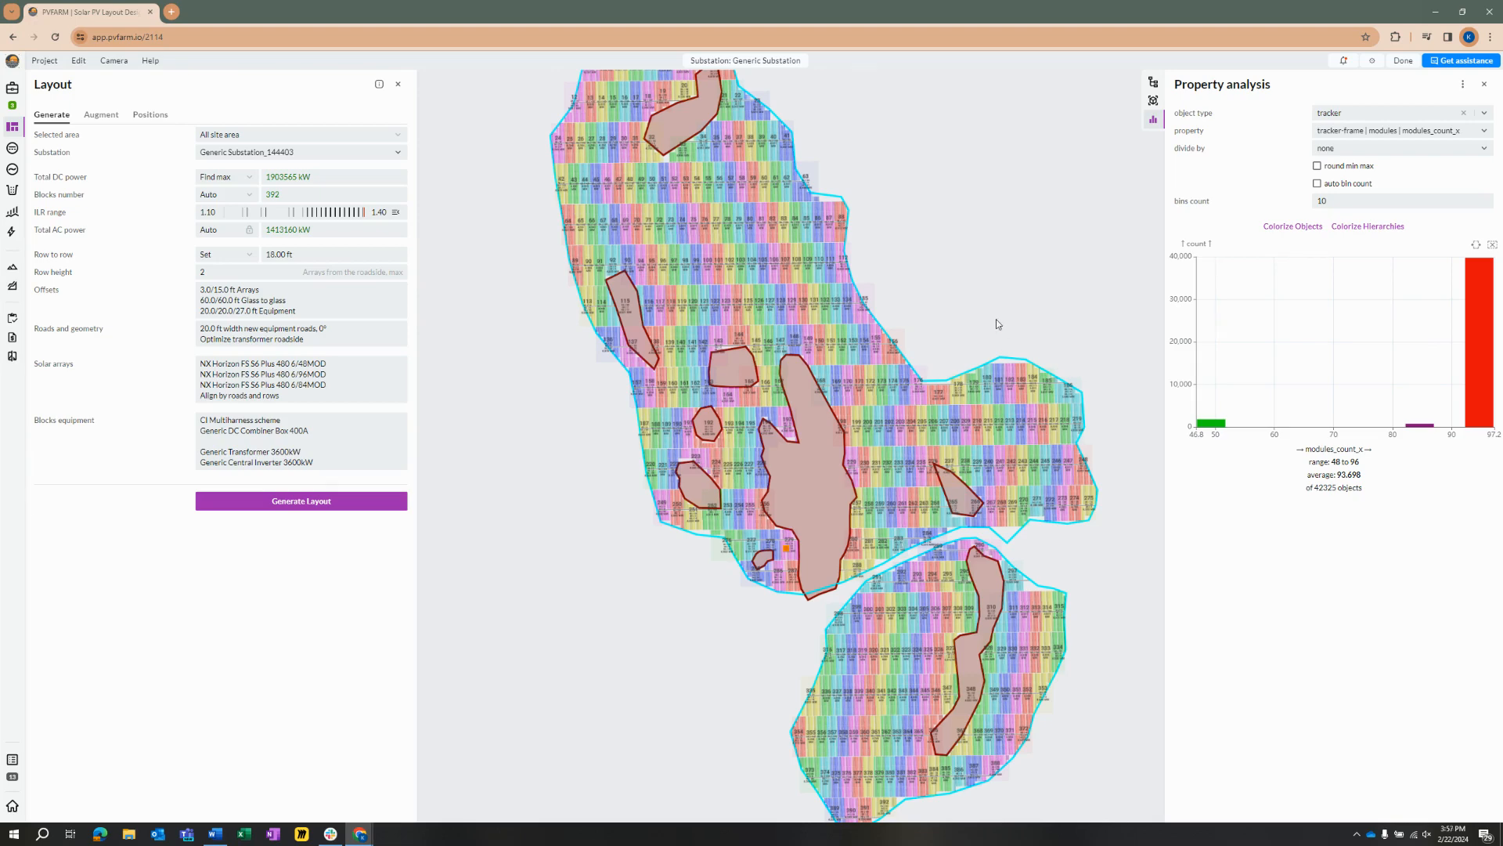
{"action": "scroll", "coordinate": [946, 465], "scroll_direction": "up", "scroll_amount": 2}
{"action": "scroll", "coordinate": [765, 631], "scroll_direction": "down", "scroll_amount": 1}
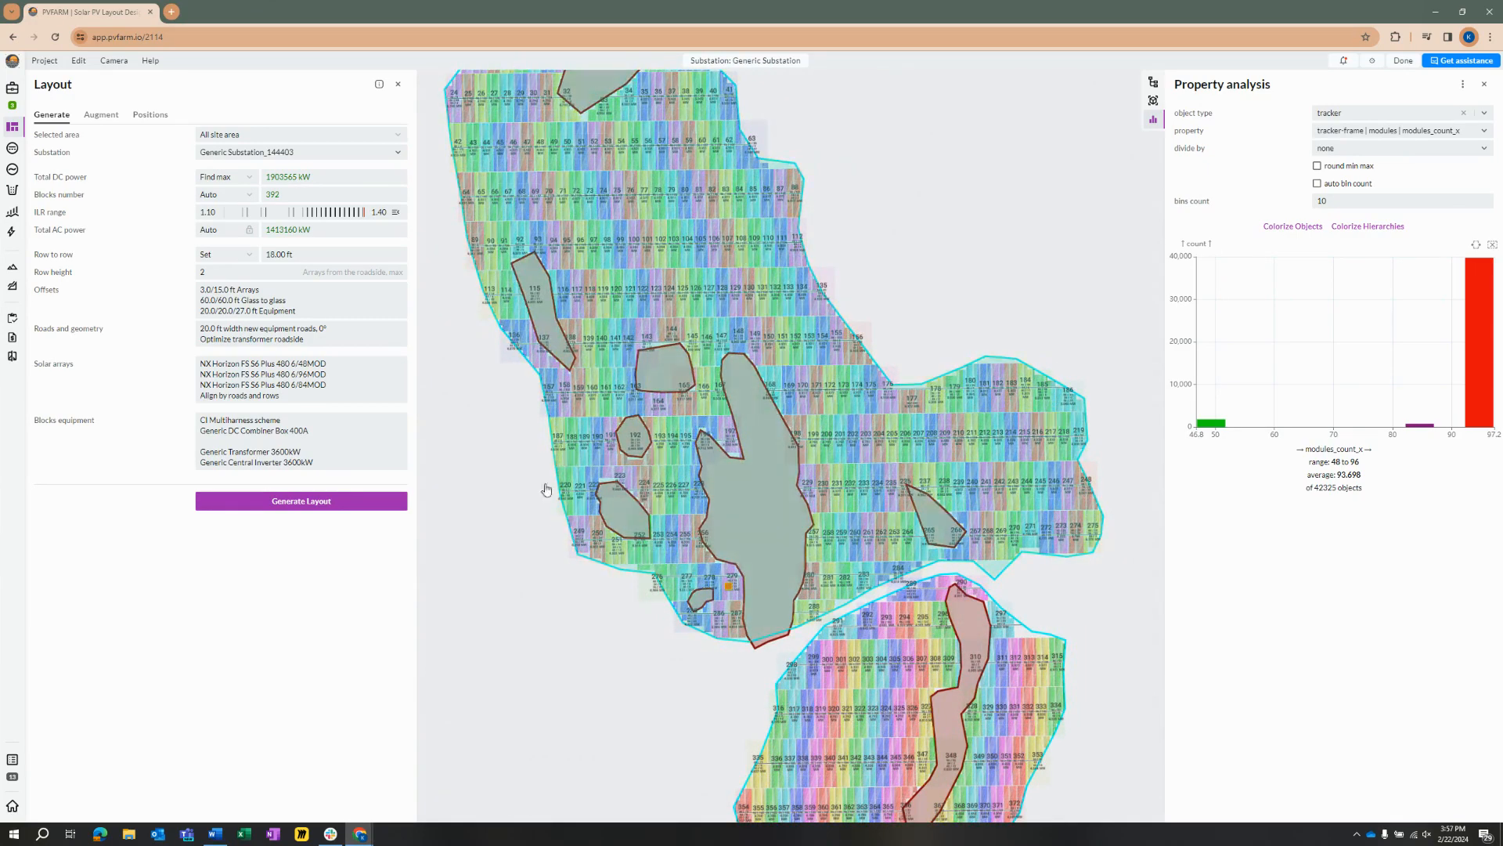
{"action": "scroll", "coordinate": [626, 579], "scroll_direction": "down", "scroll_amount": 1}
{"action": "scroll", "coordinate": [710, 497], "scroll_direction": "down", "scroll_amount": 1}
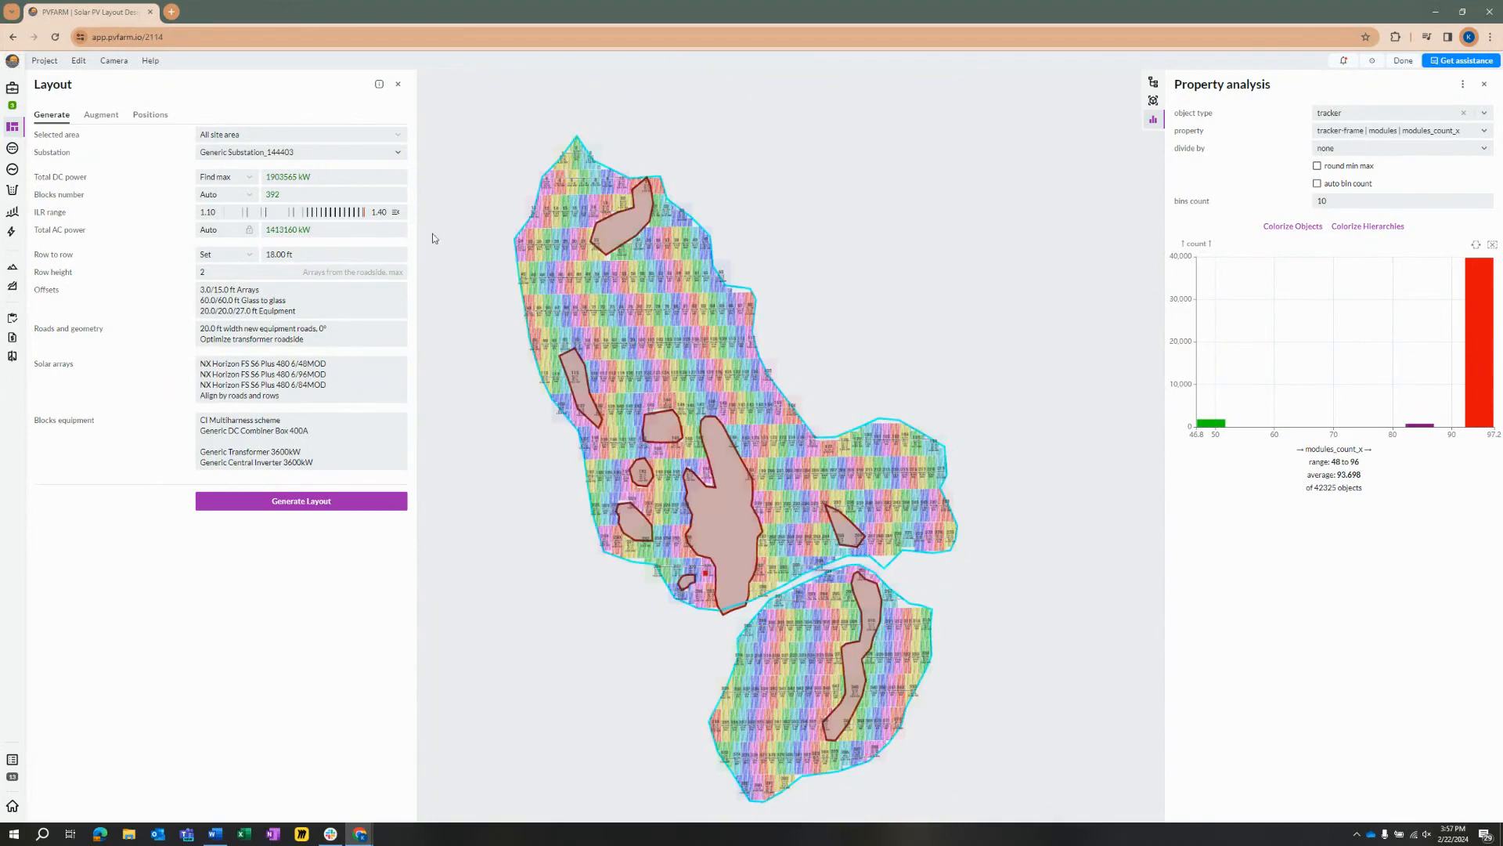
Step: Save a new project version with the description "Trackers NX Horizon 48, 84, 96, 1.9 gW" and close the version list
{"action": "left_click", "coordinate": [13, 106]}
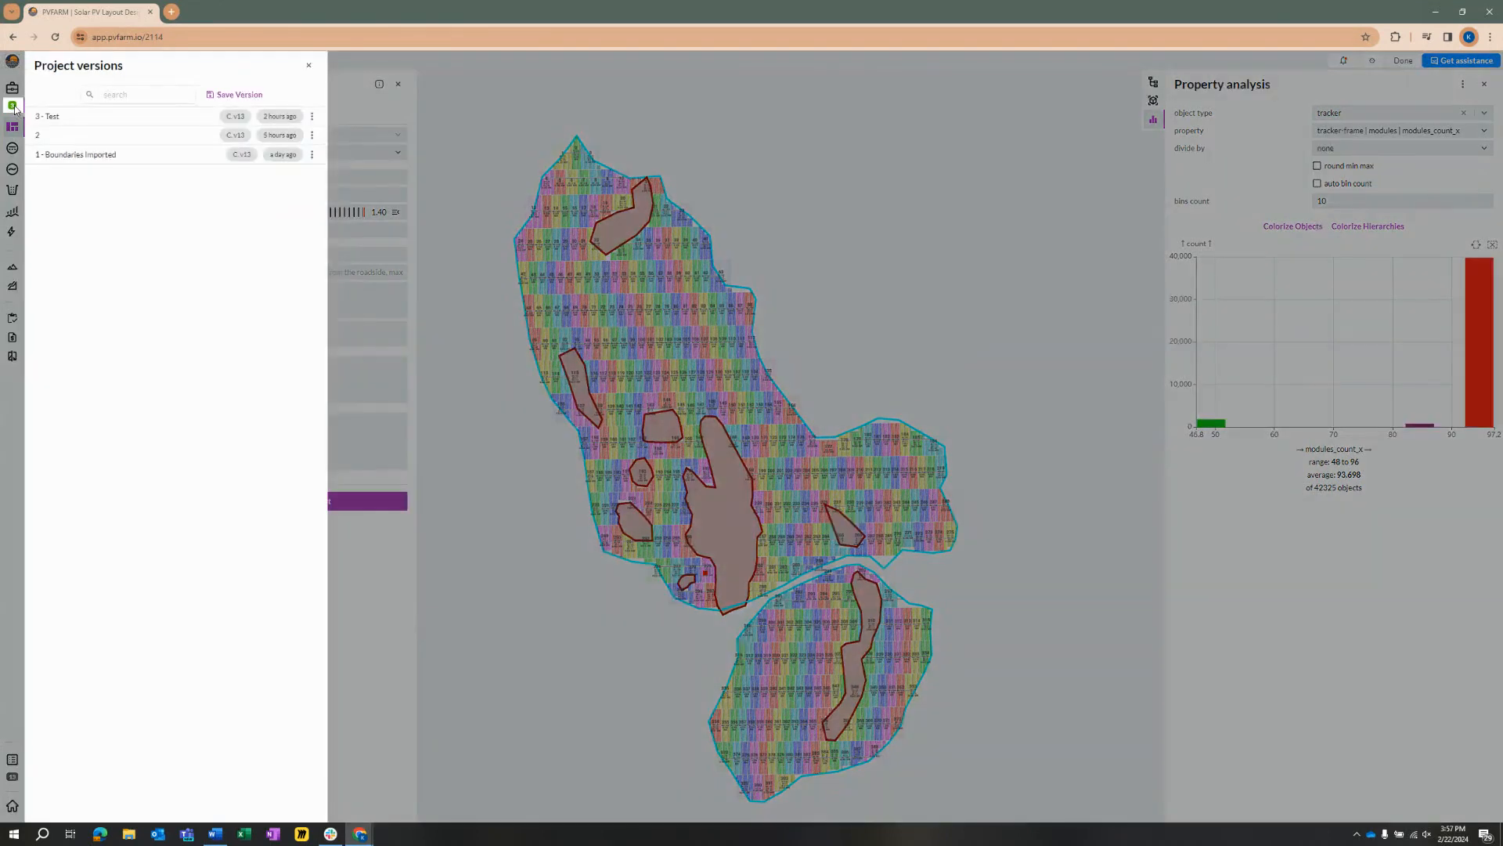
{"action": "left_click", "coordinate": [256, 93]}
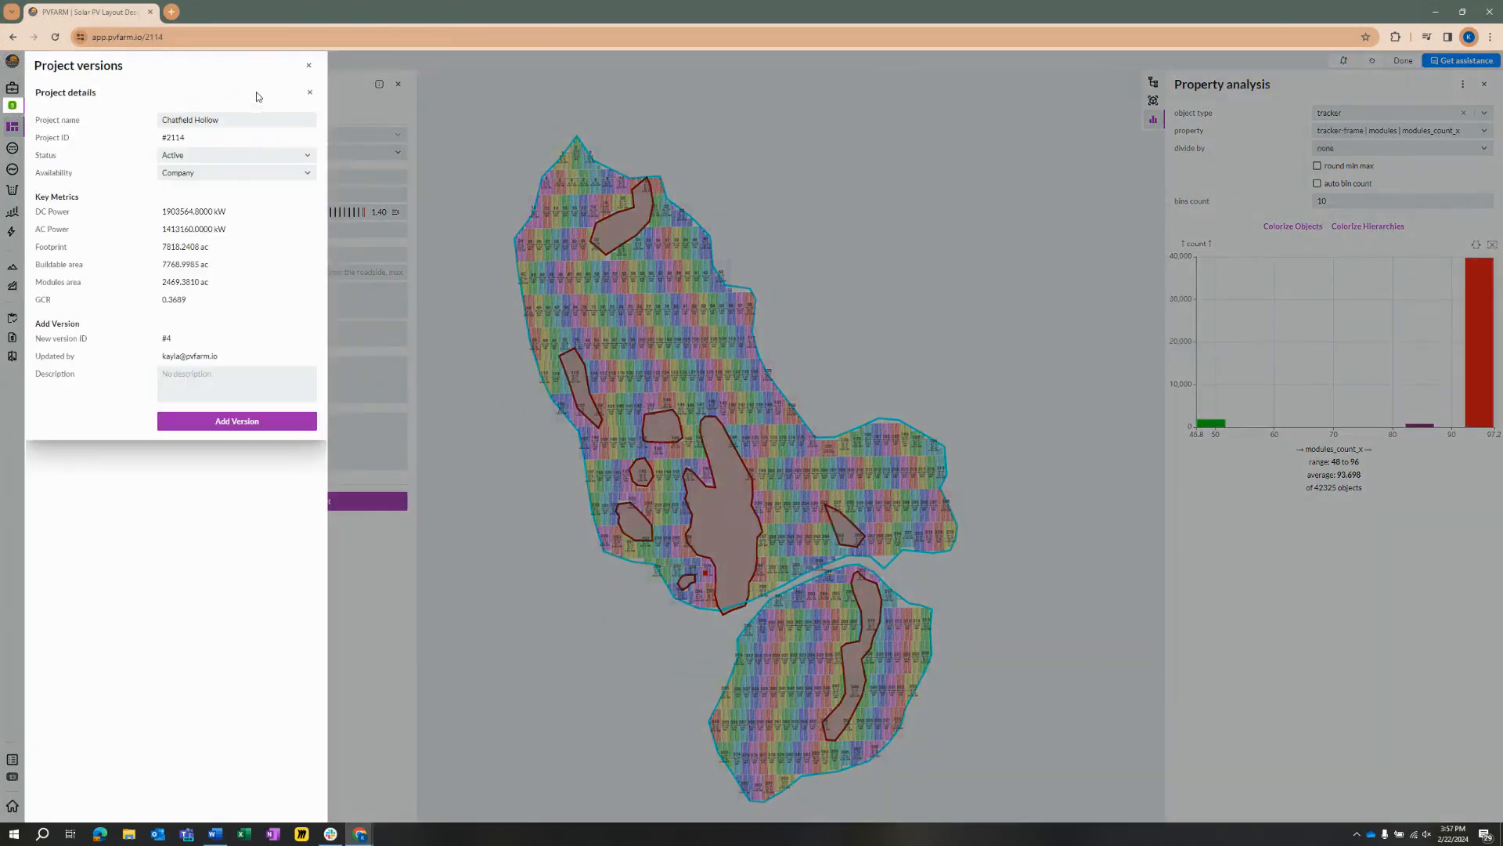
{"action": "left_click", "coordinate": [232, 385]}
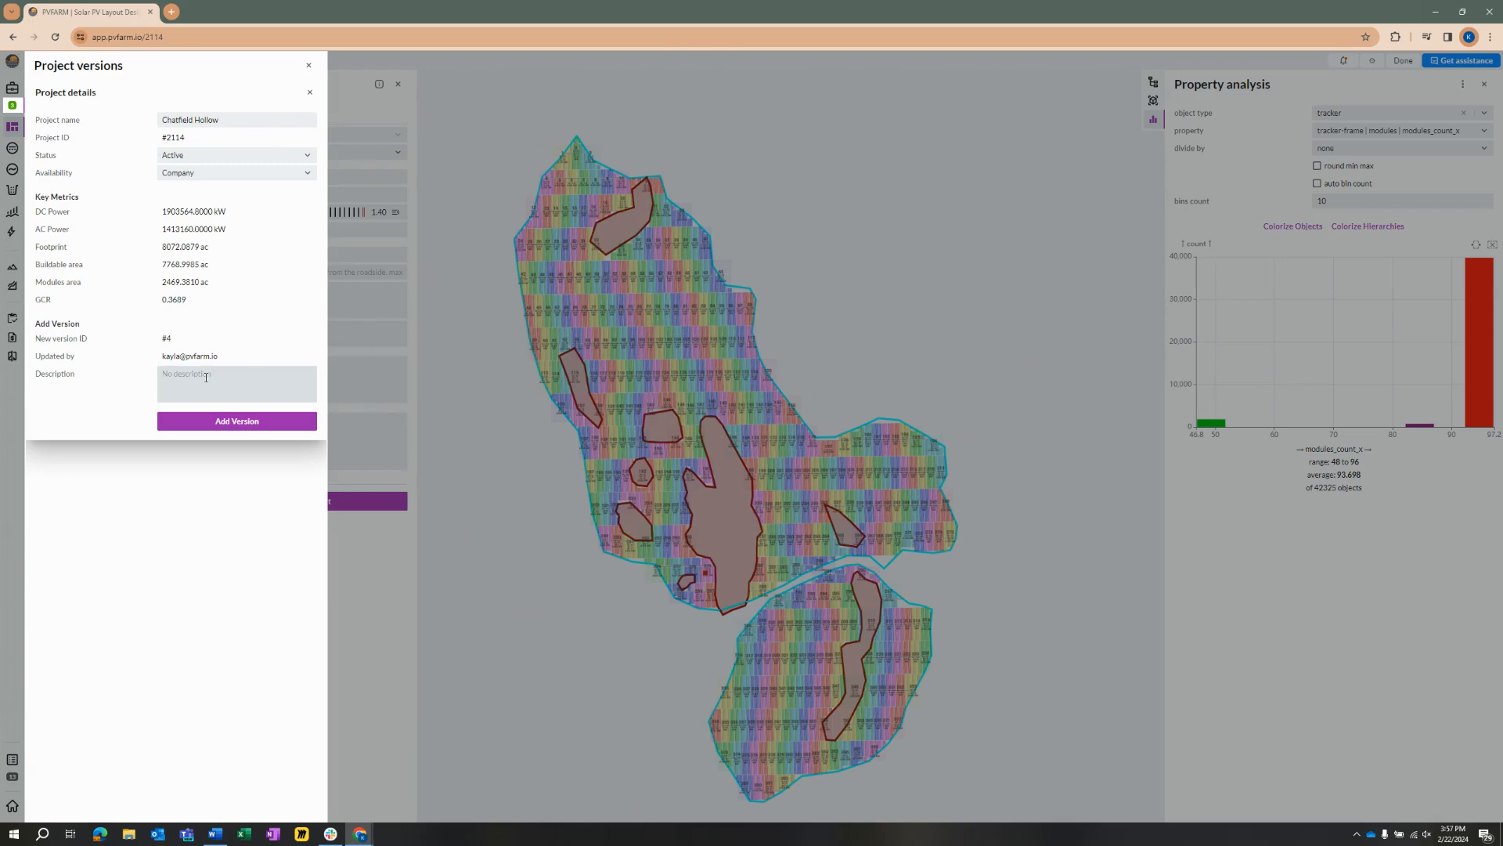
{"action": "type", "text": "Trackers"}
{"action": "type", "text": " 48"}
{"action": "type", "text": ", 84"}
{"action": "type", "text": "N"}
{"action": "type", "text": "X Horizo"}
{"action": "type", "text": "n"}
{"action": "left_click", "coordinate": [287, 430]}
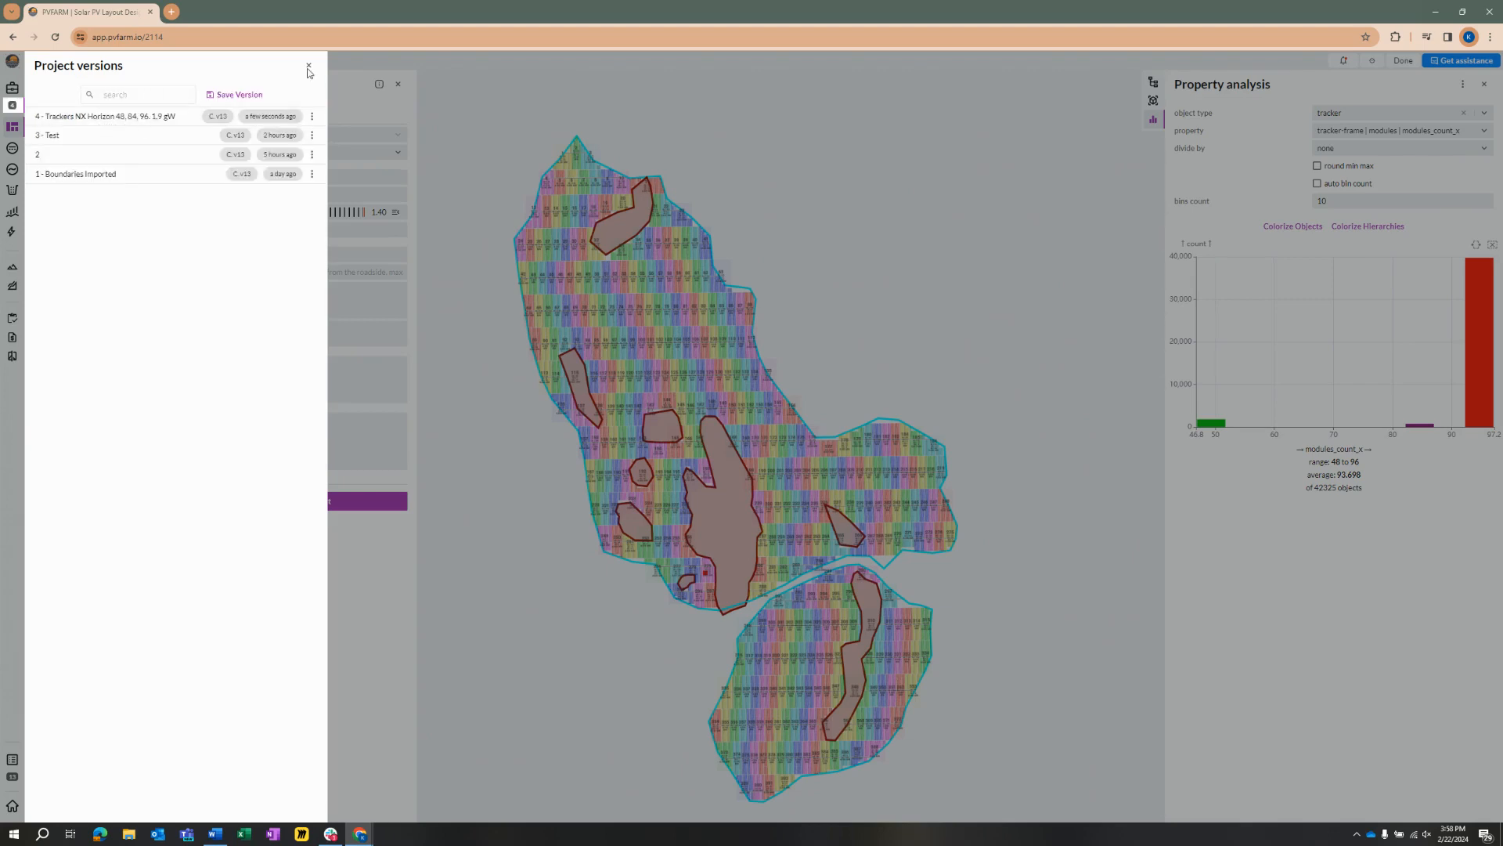
{"action": "left_click", "coordinate": [309, 66]}
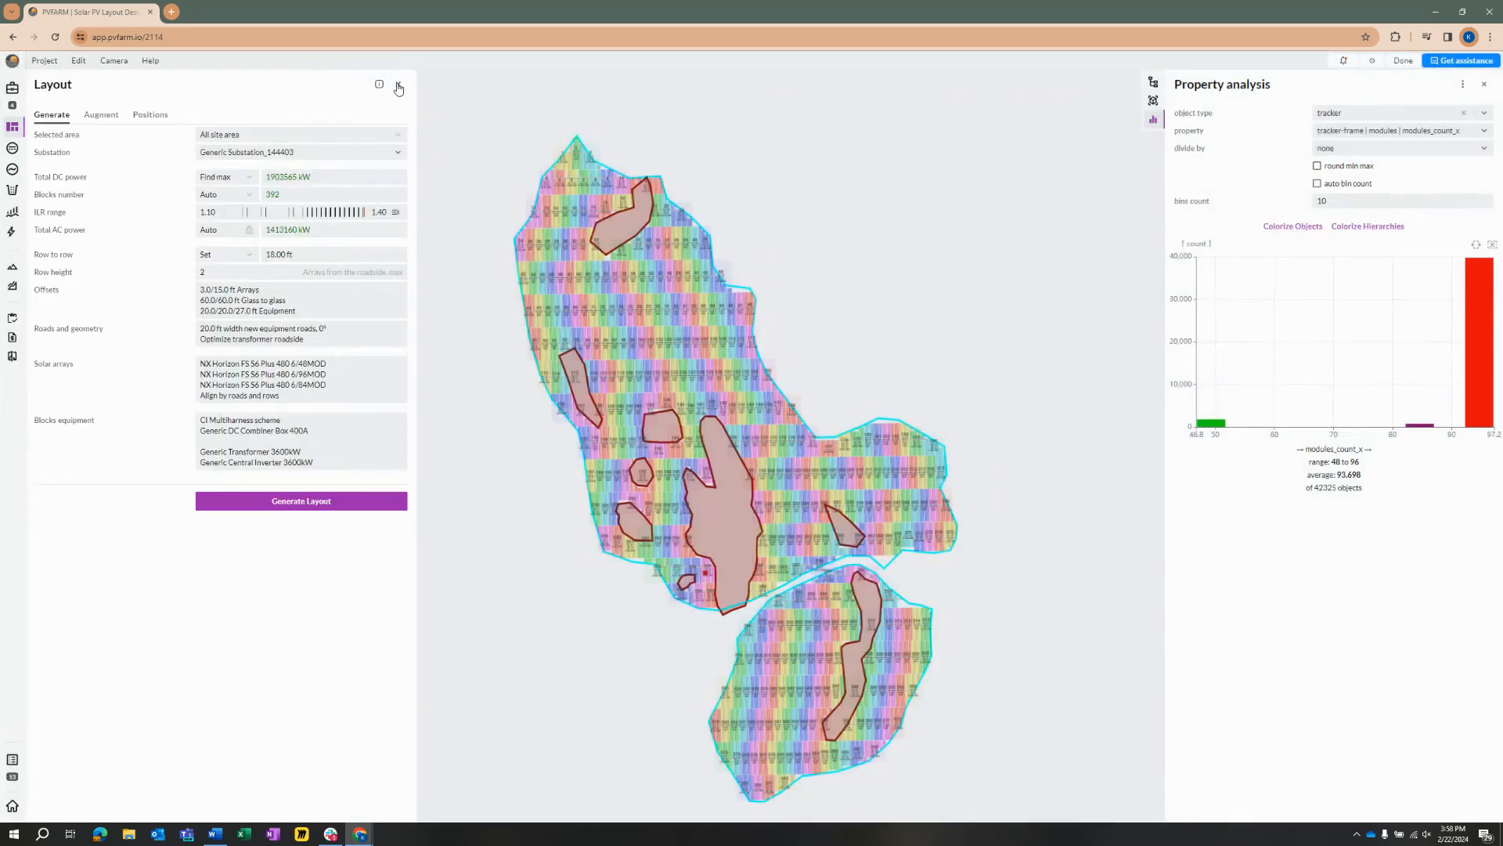
Step: Close the layout settings and view the colorized site from a rotated angle
{"action": "left_click", "coordinate": [398, 84]}
{"action": "left_click_drag", "start_coordinate": [364, 461], "coordinate": [448, 474]}
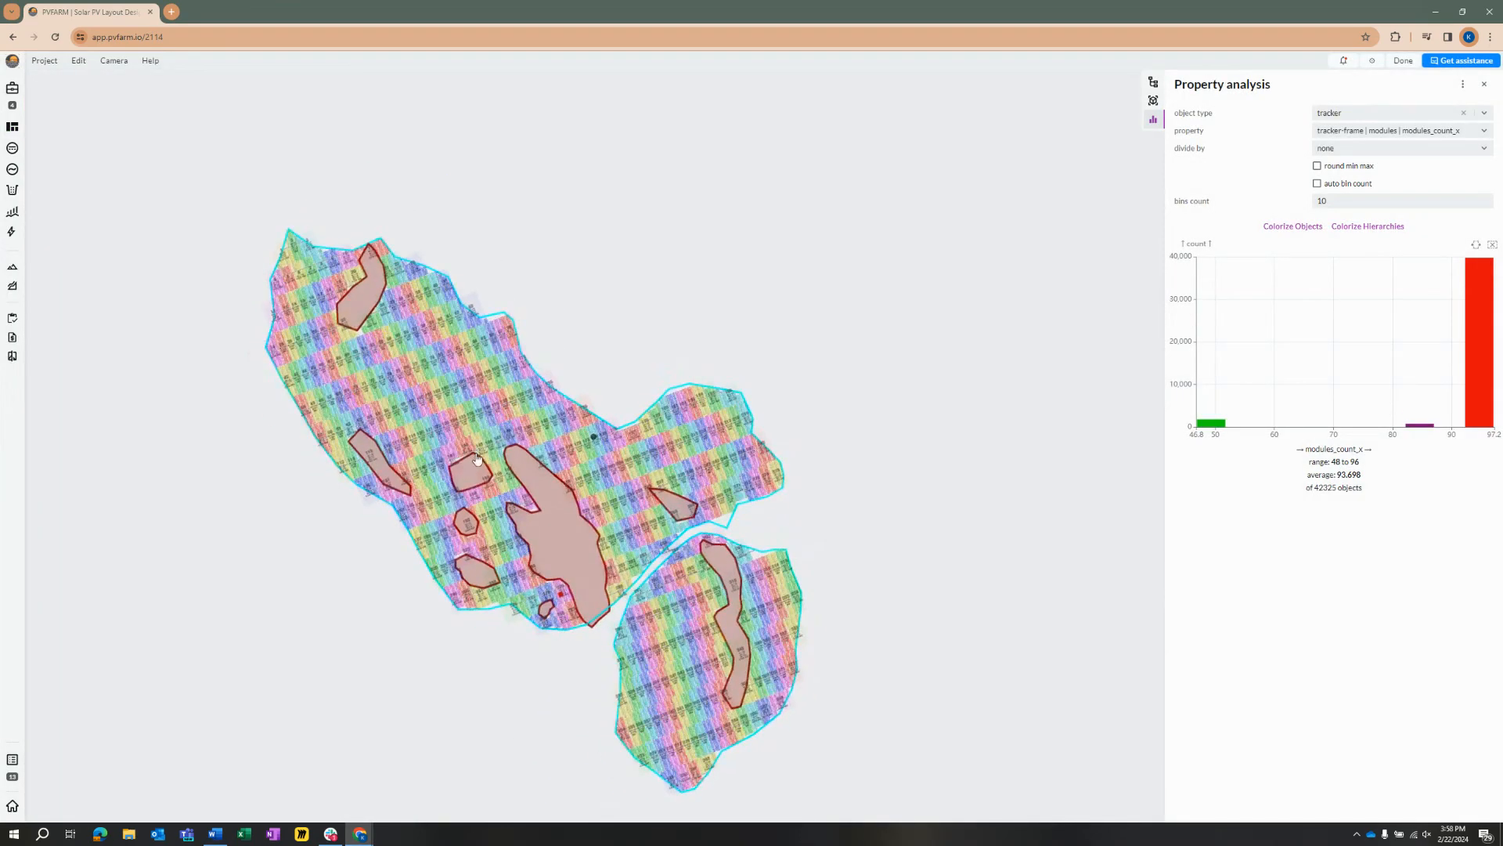